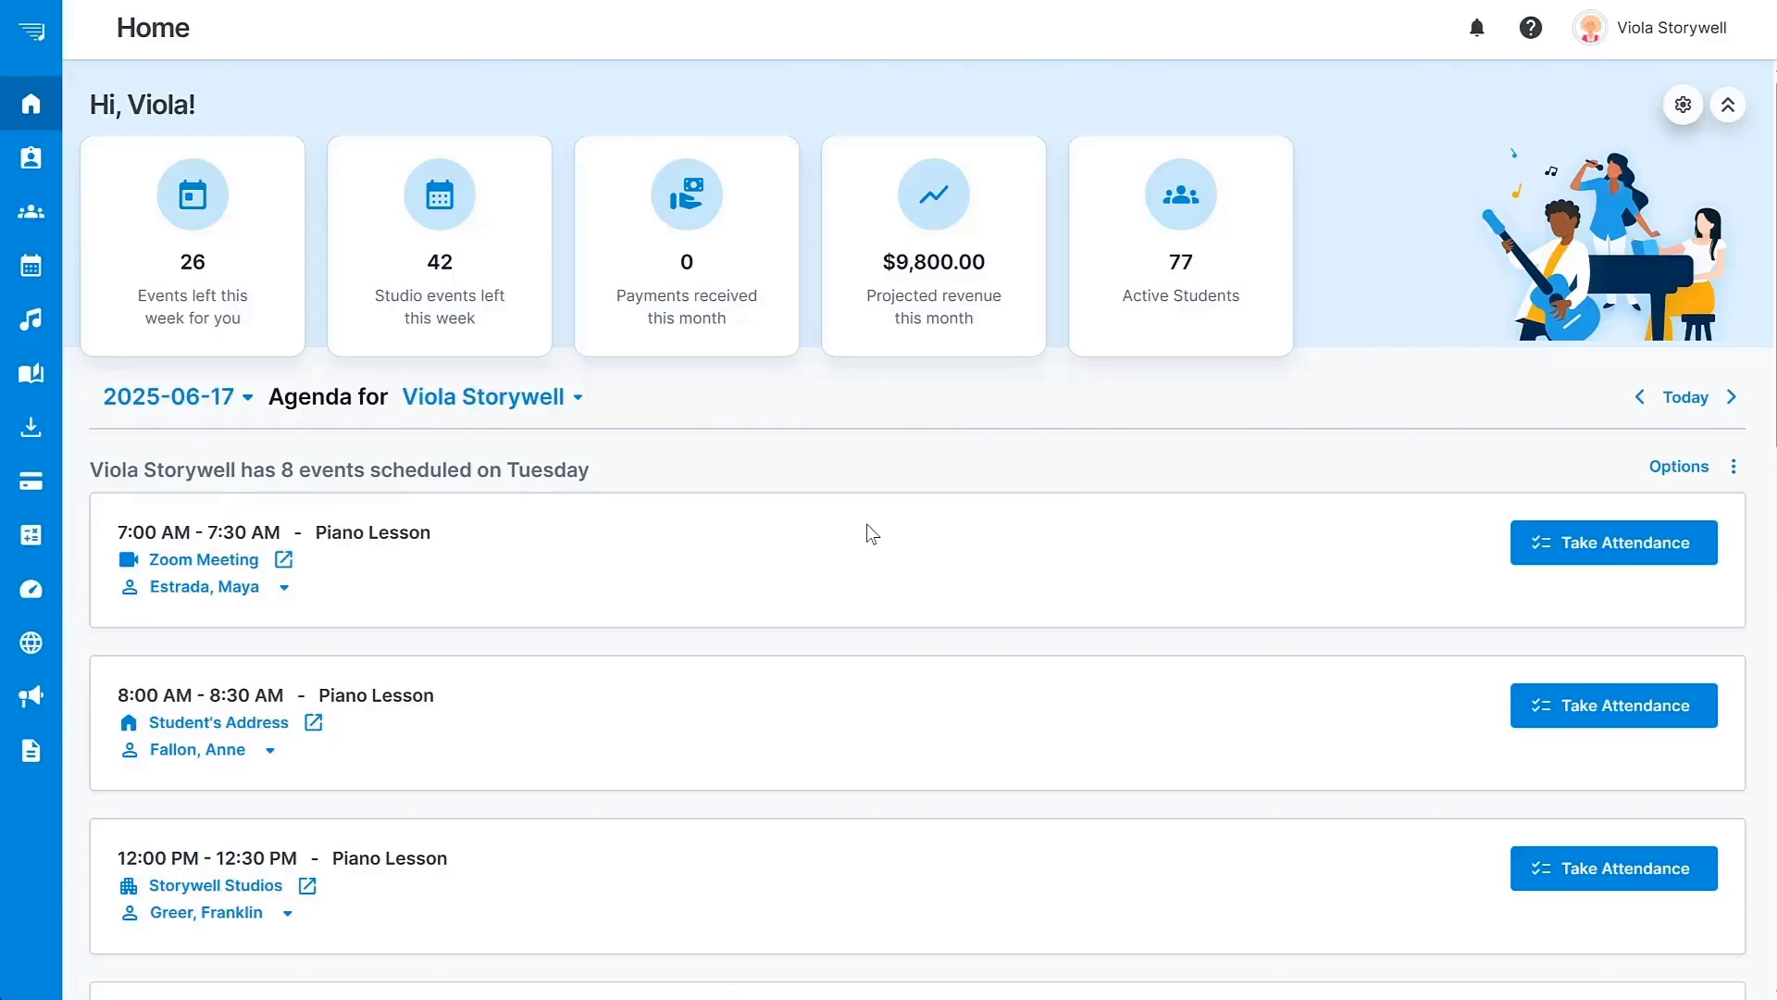
# Open a new teacher form from the Teachers & Staff page.
pyautogui.click(42, 158)
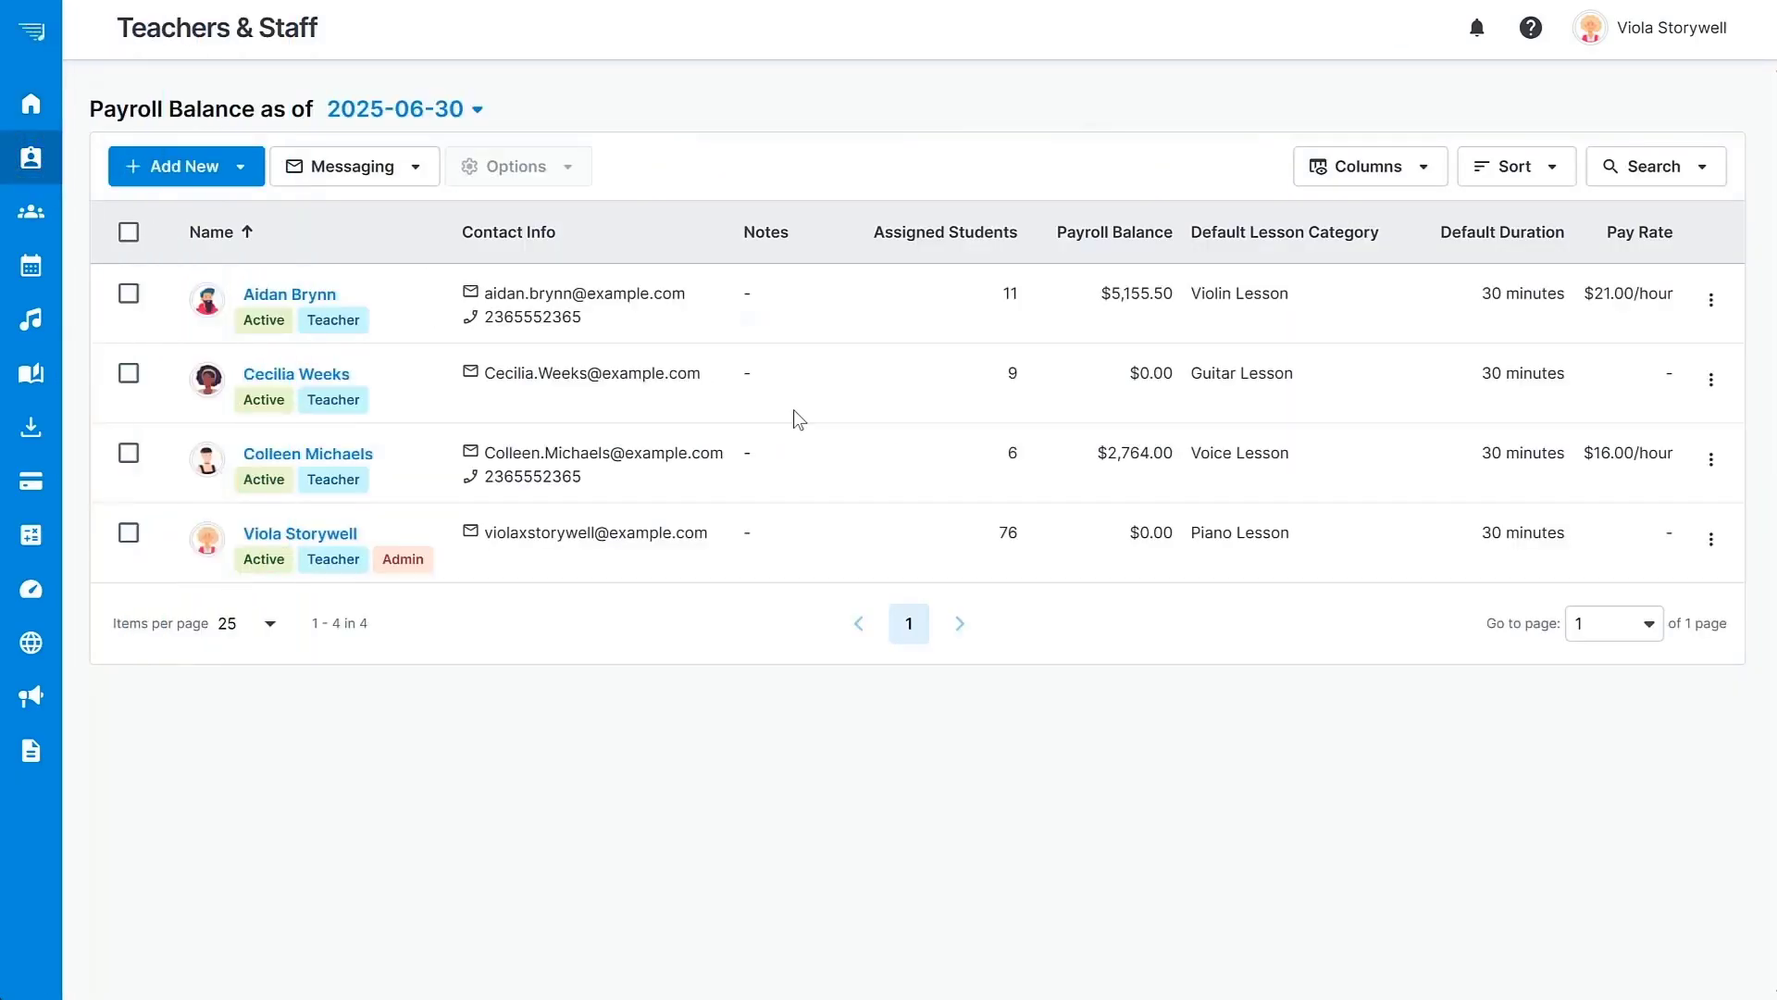
pyautogui.click(239, 167)
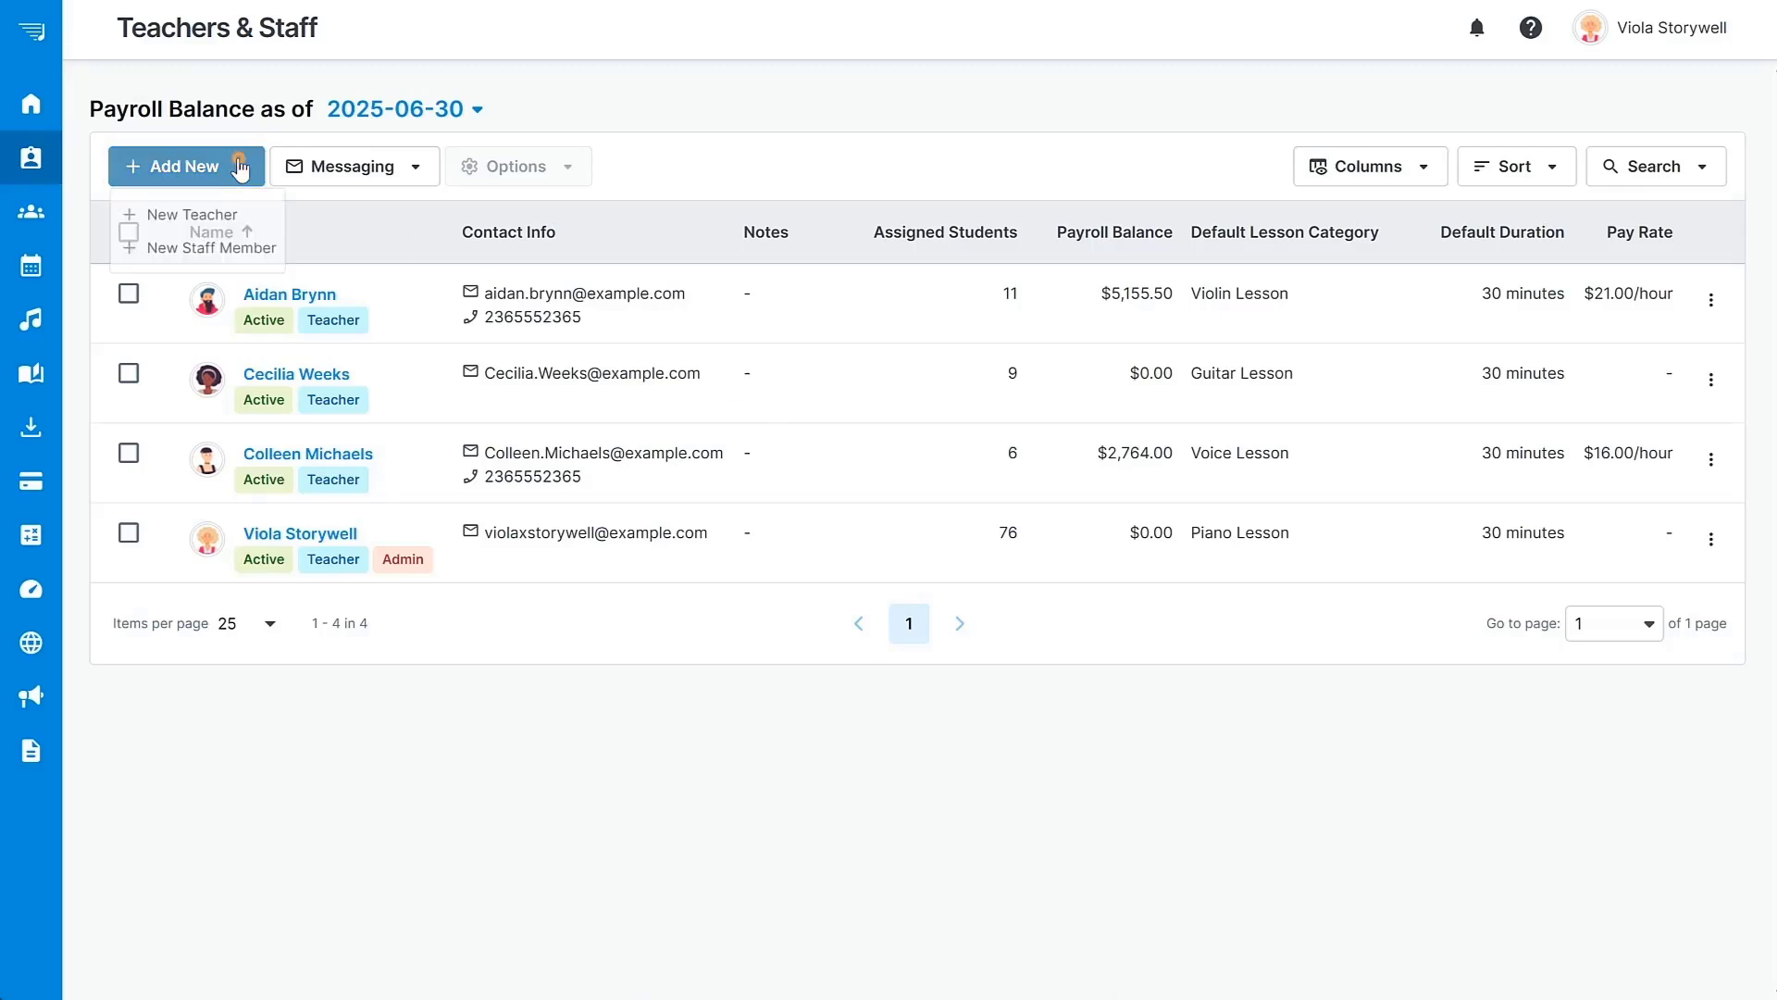
pyautogui.click(239, 212)
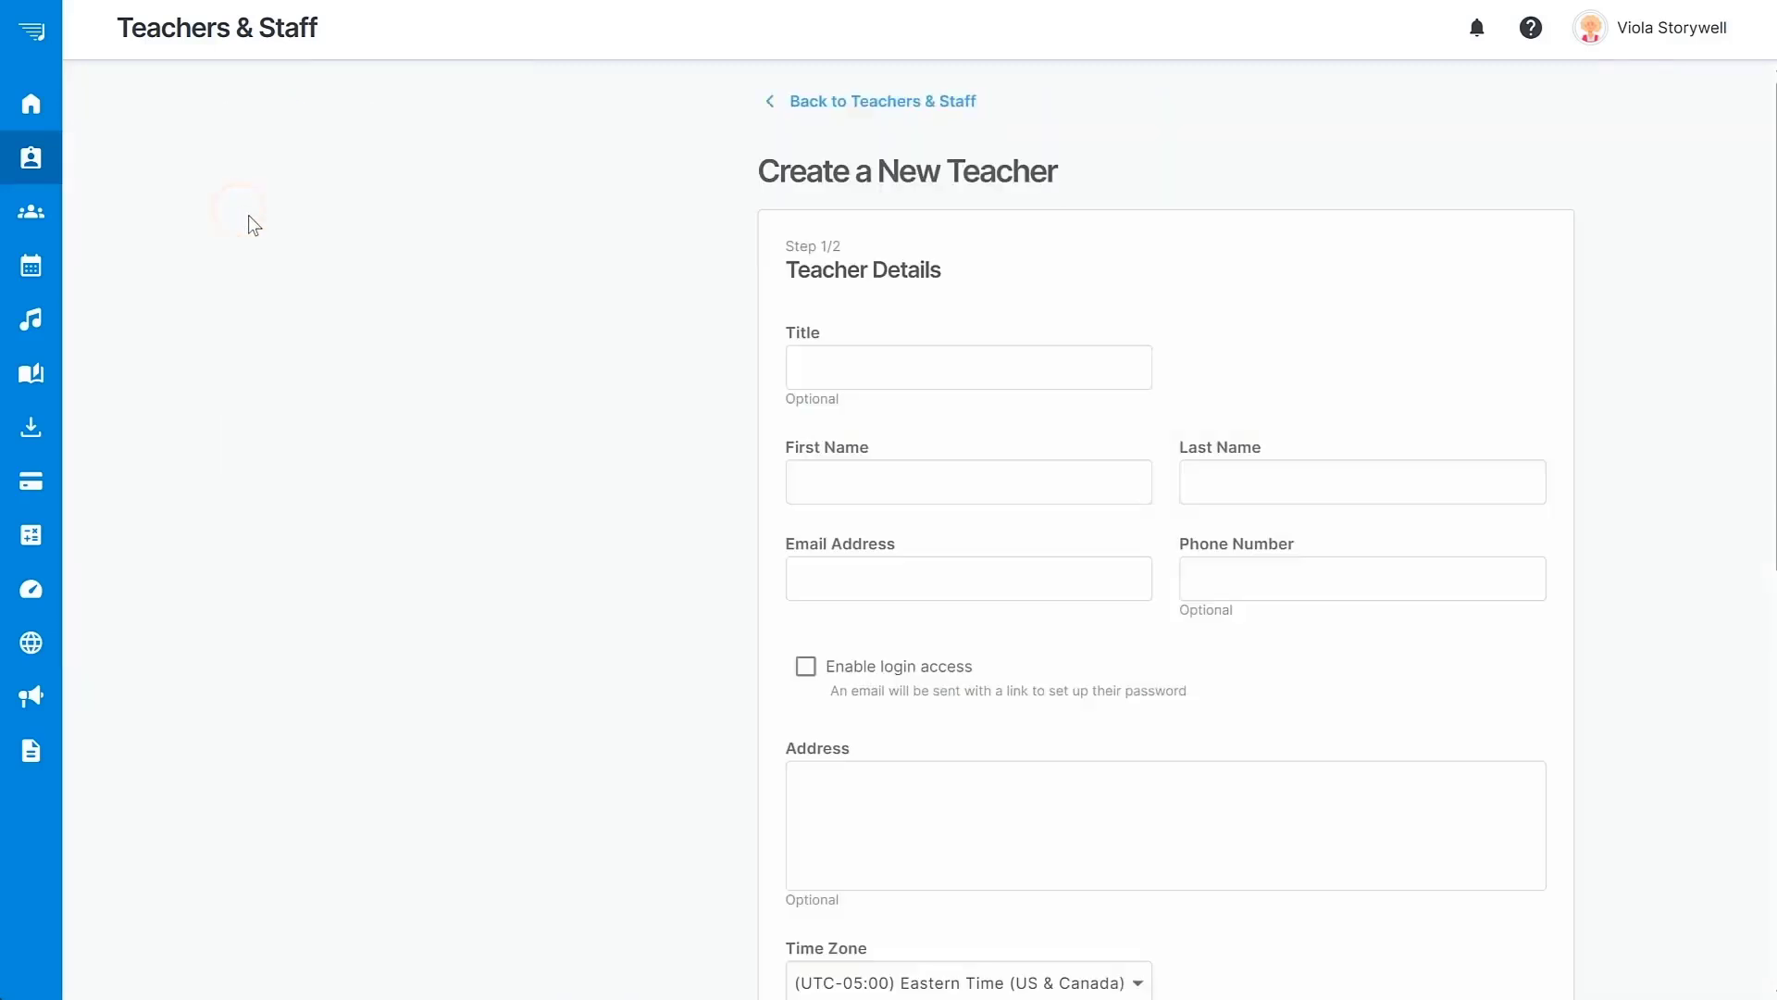
# Enter the teacher's first name, last name and e-mail address.
pyautogui.click(750, 480)
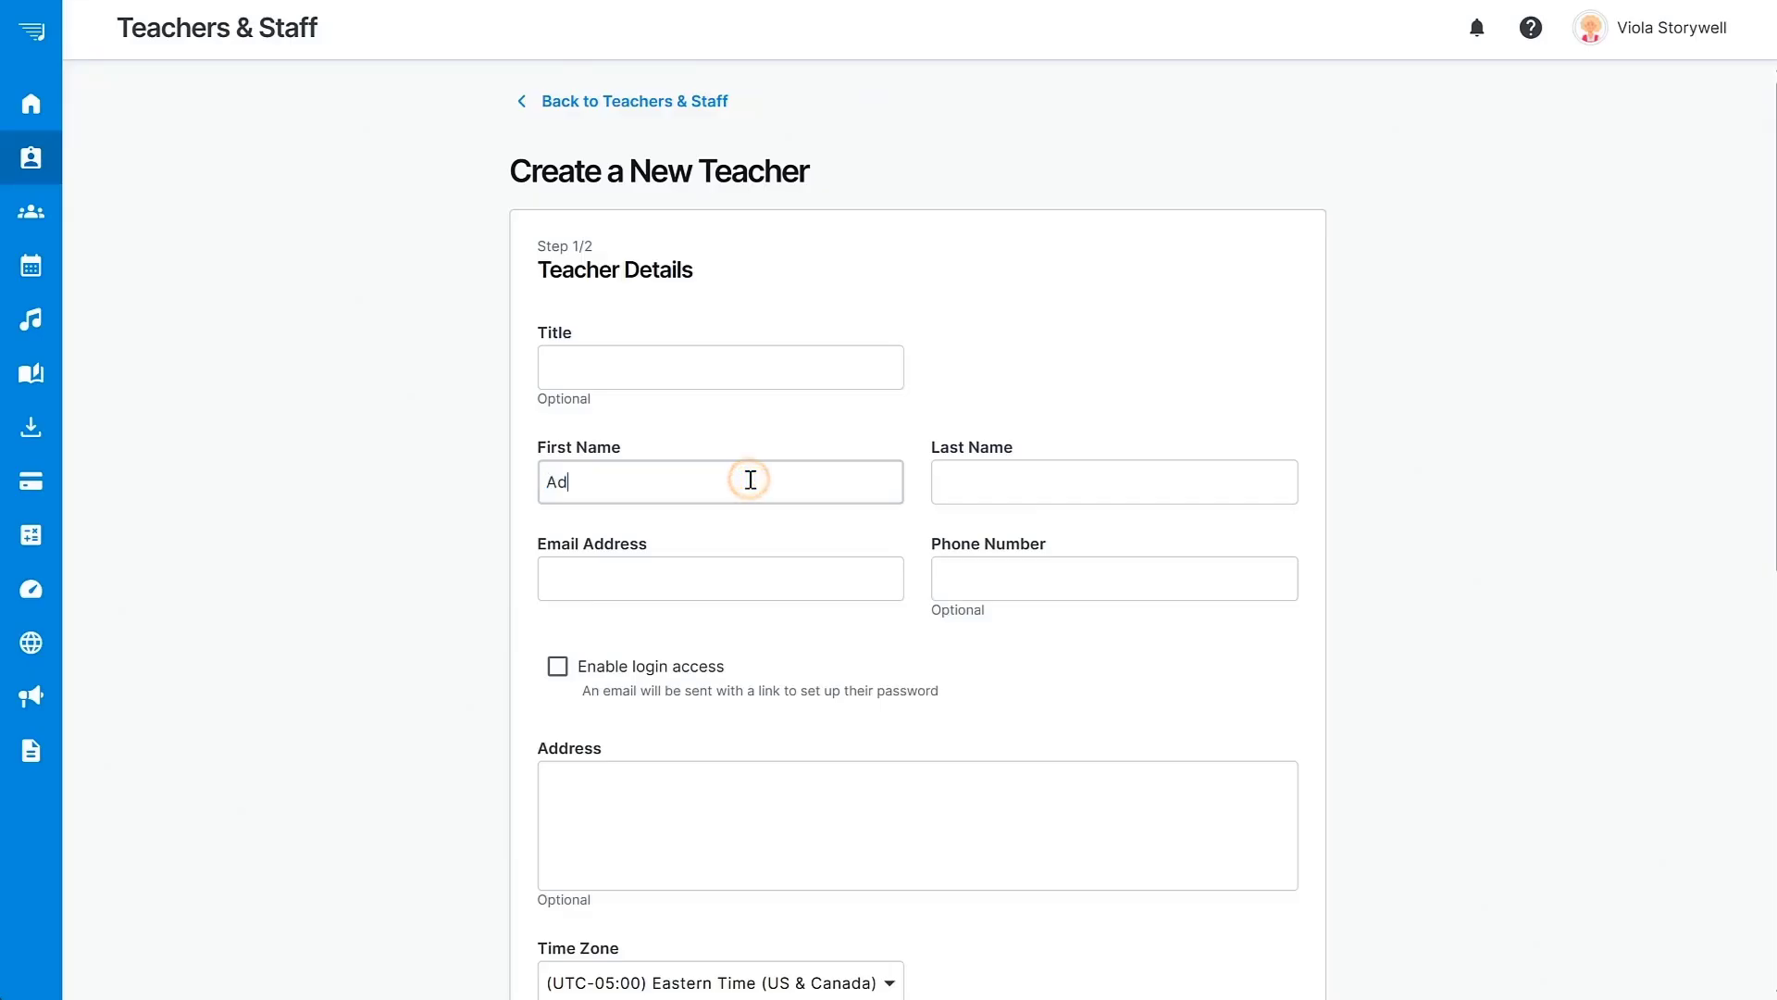
pyautogui.press('Tab')
pyautogui.press('Tab')
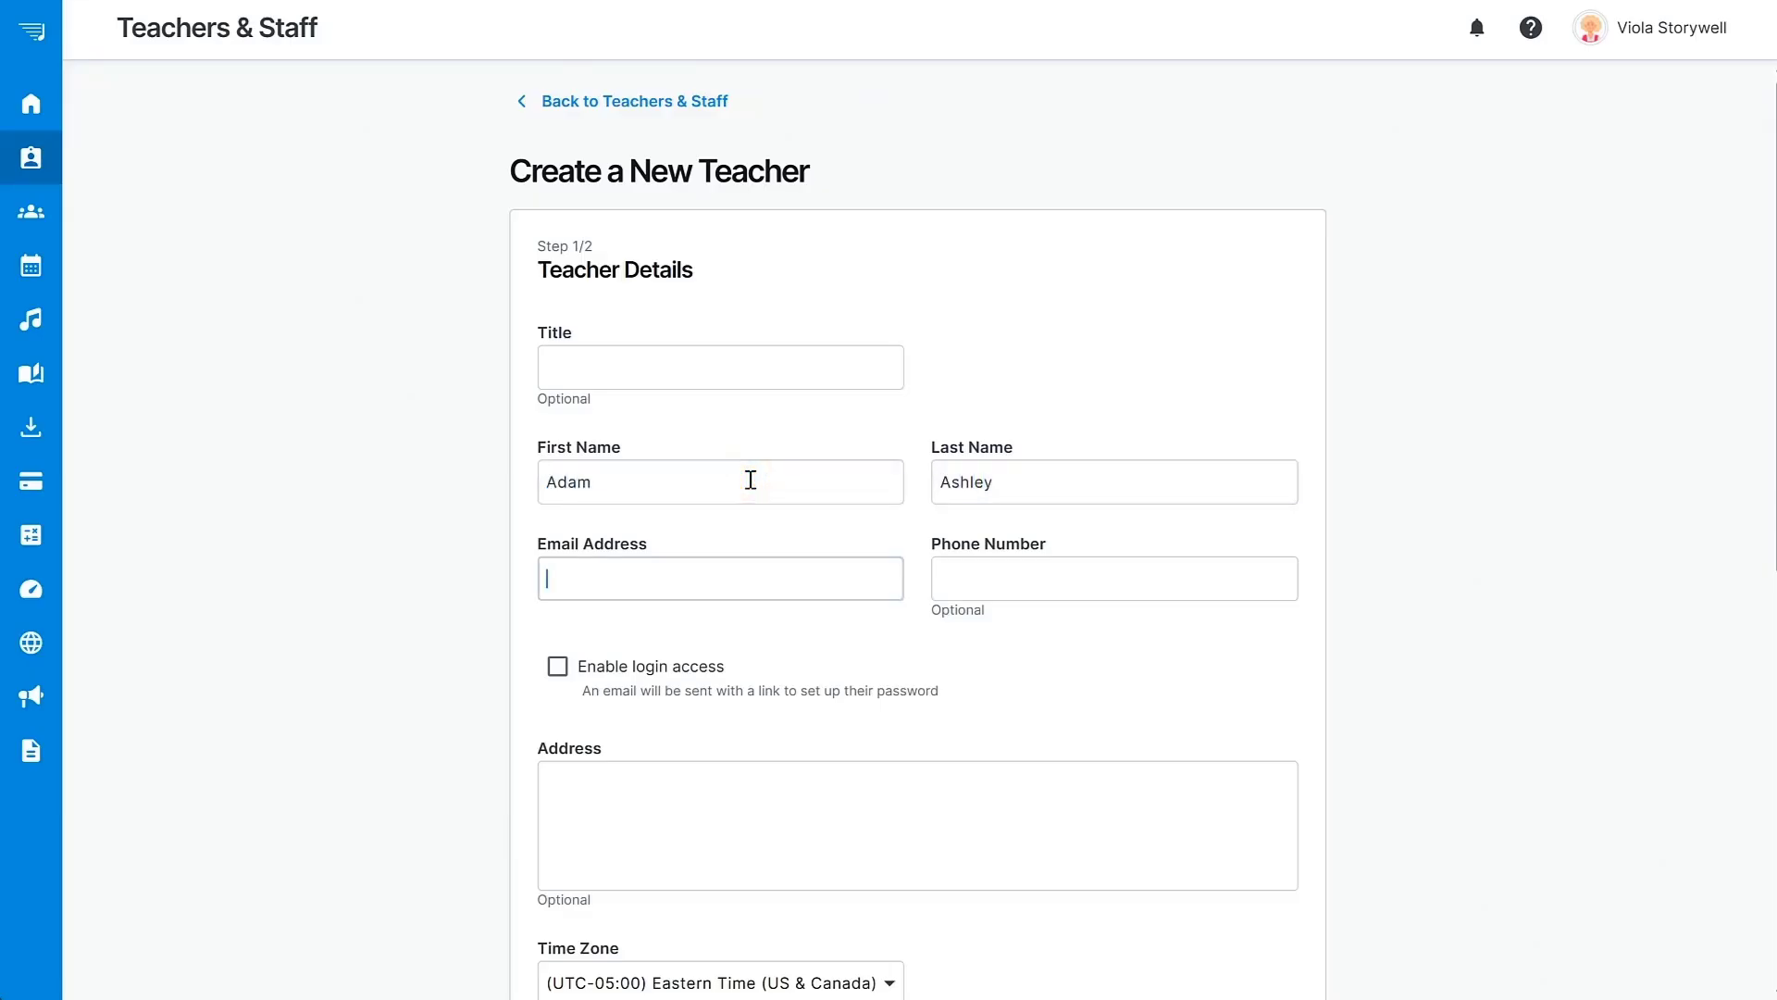
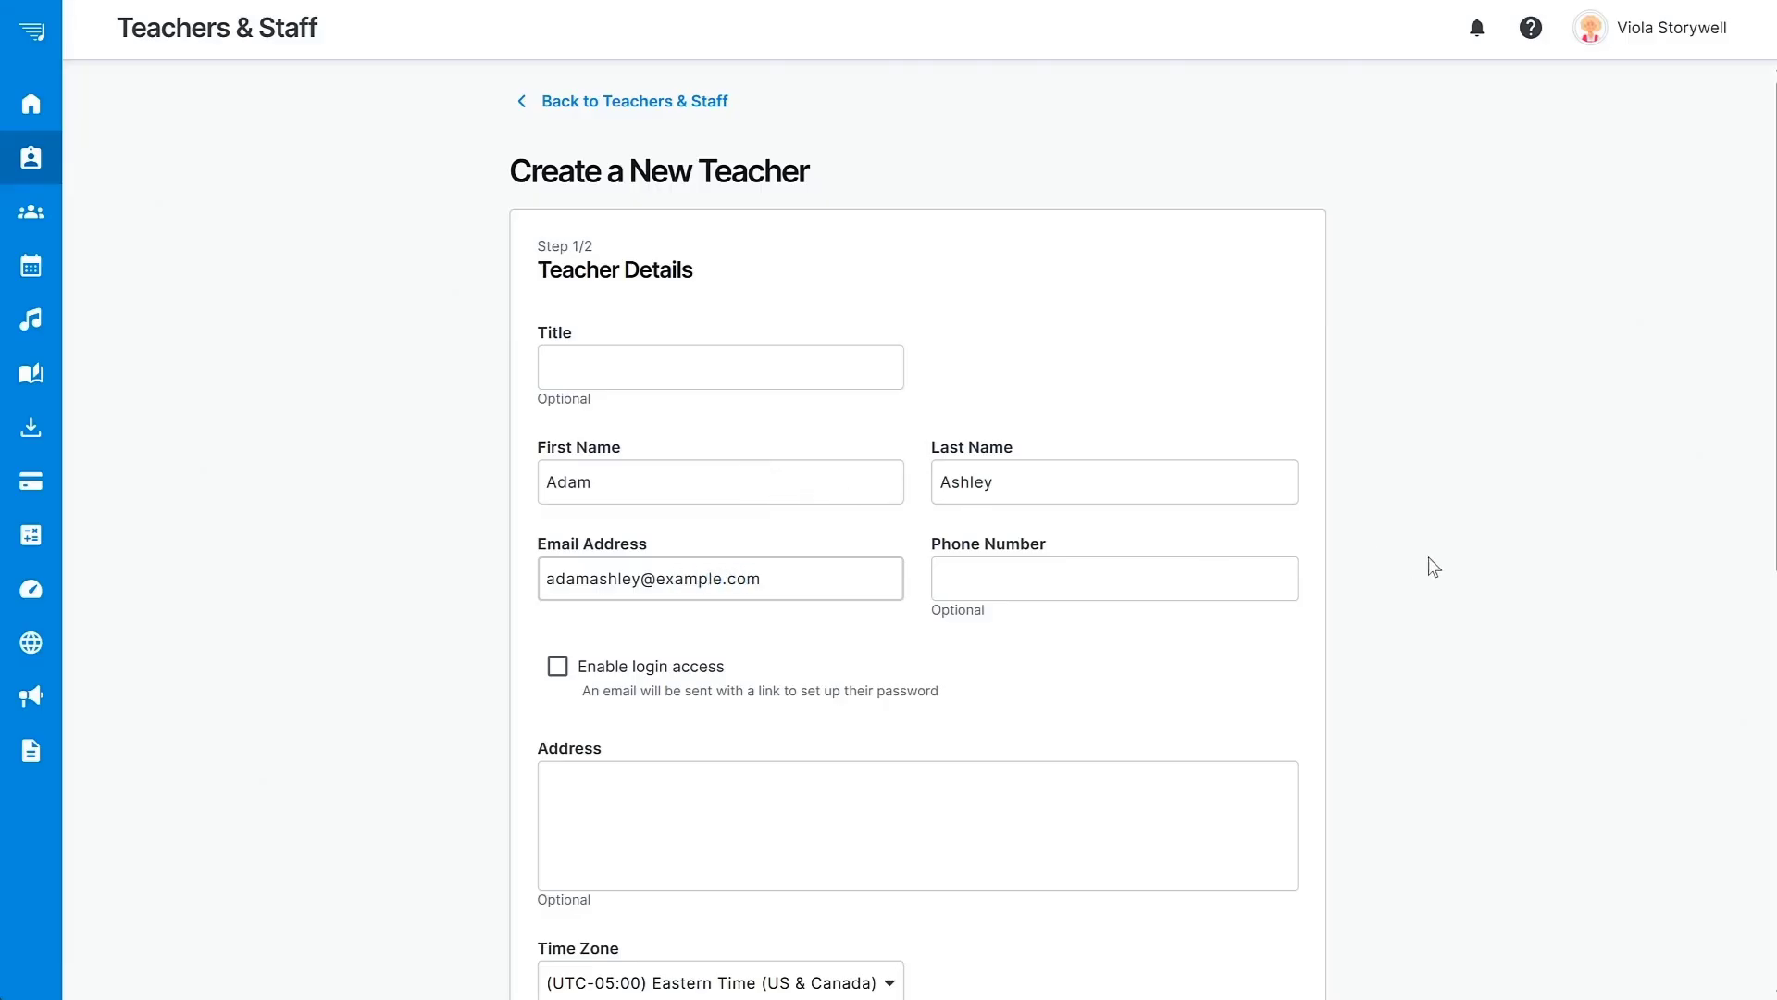
pyautogui.scroll(-5, 1433, 567)
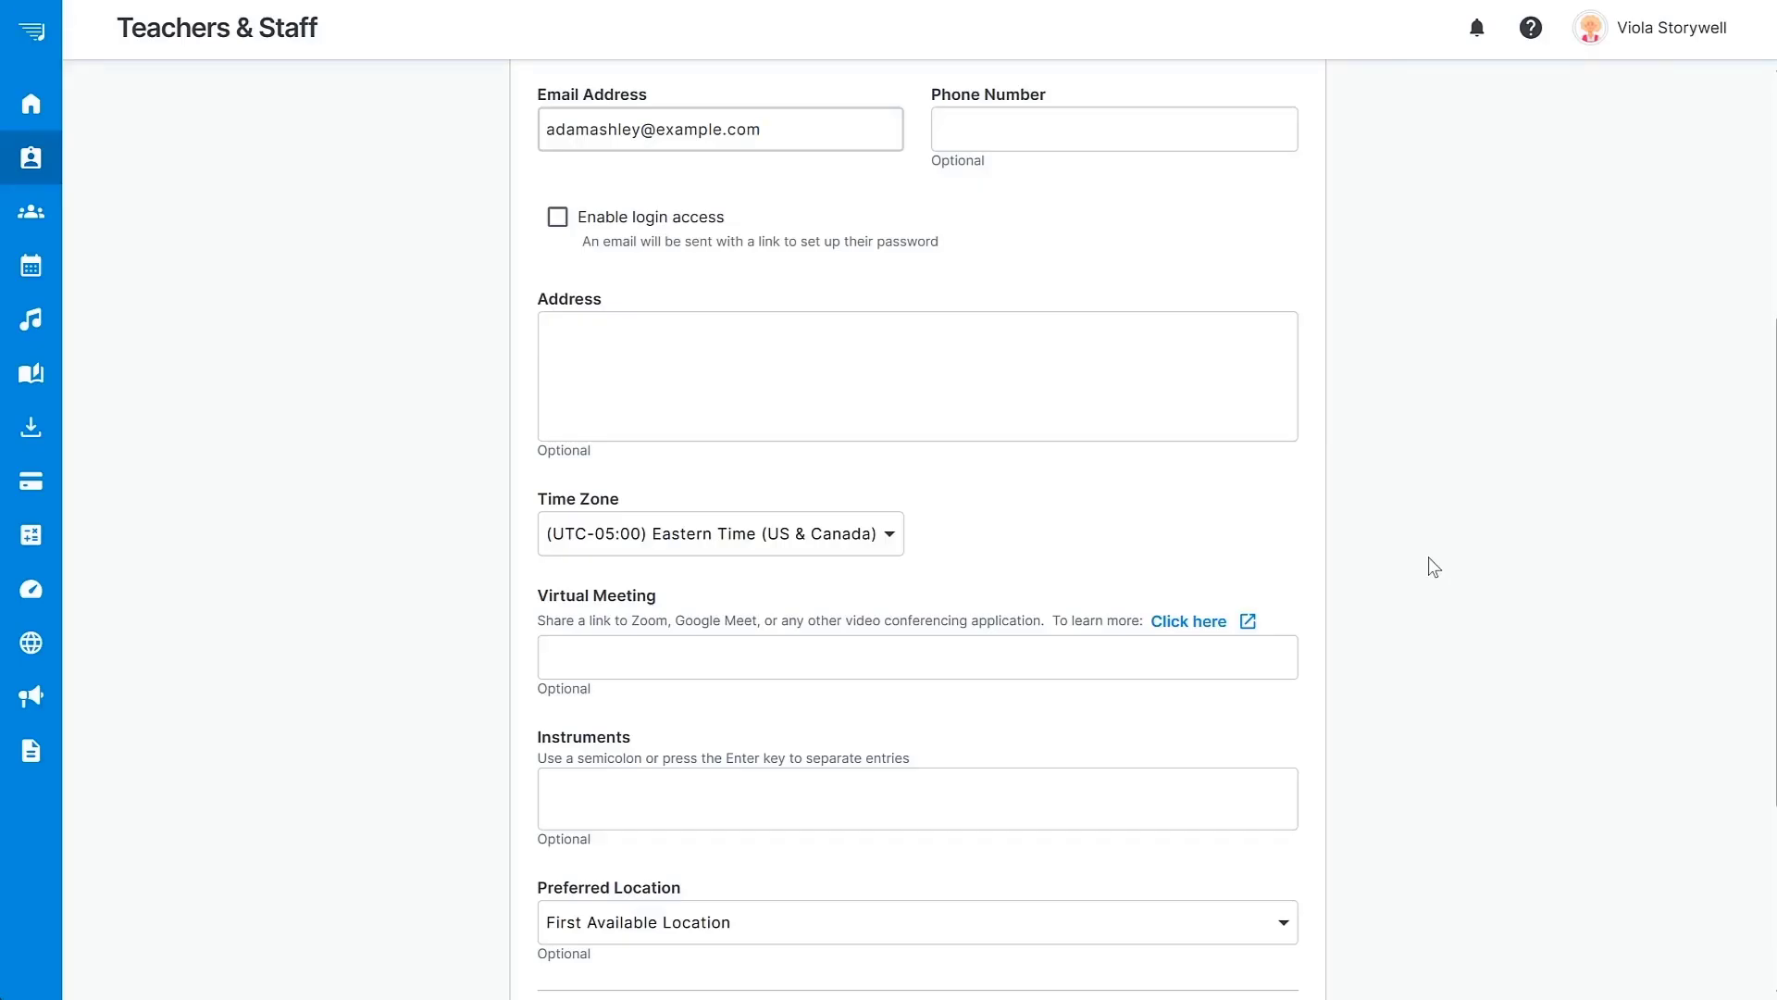
# Add Guitar, Piano, Violin and Voice as the teacher's instruments.
pyautogui.click(726, 786)
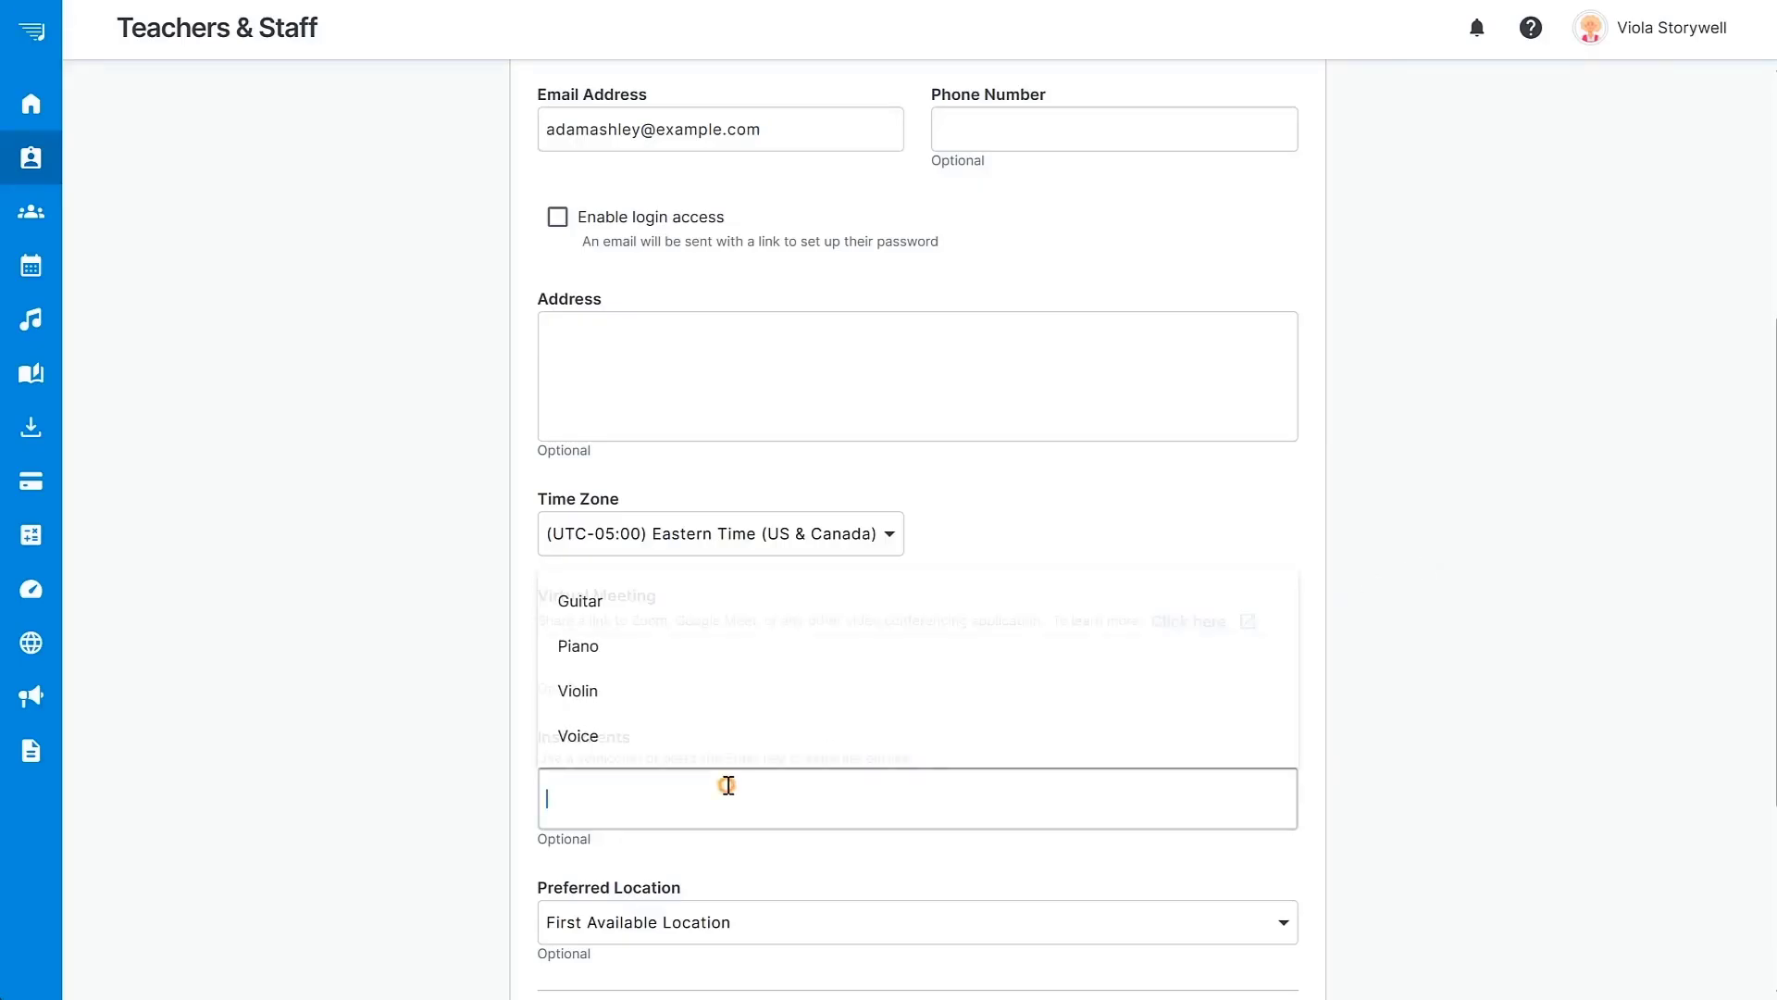
pyautogui.click(679, 603)
pyautogui.click(679, 798)
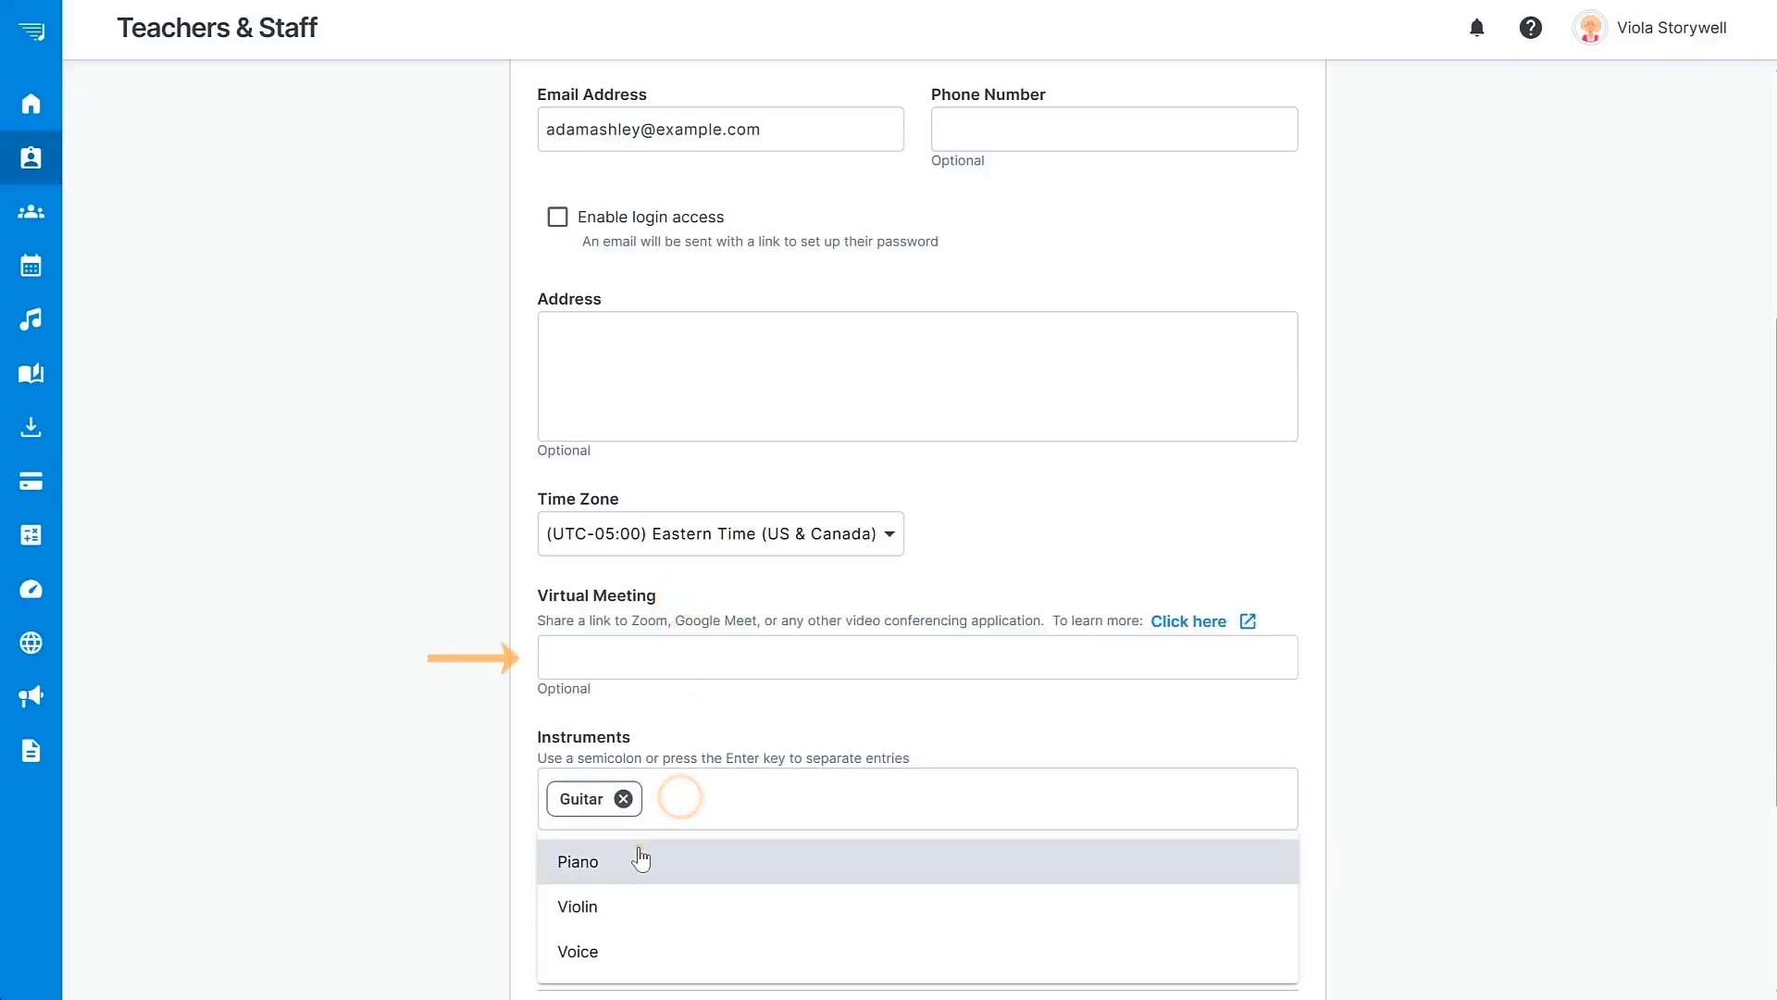
pyautogui.click(639, 847)
pyautogui.click(776, 824)
pyautogui.click(678, 861)
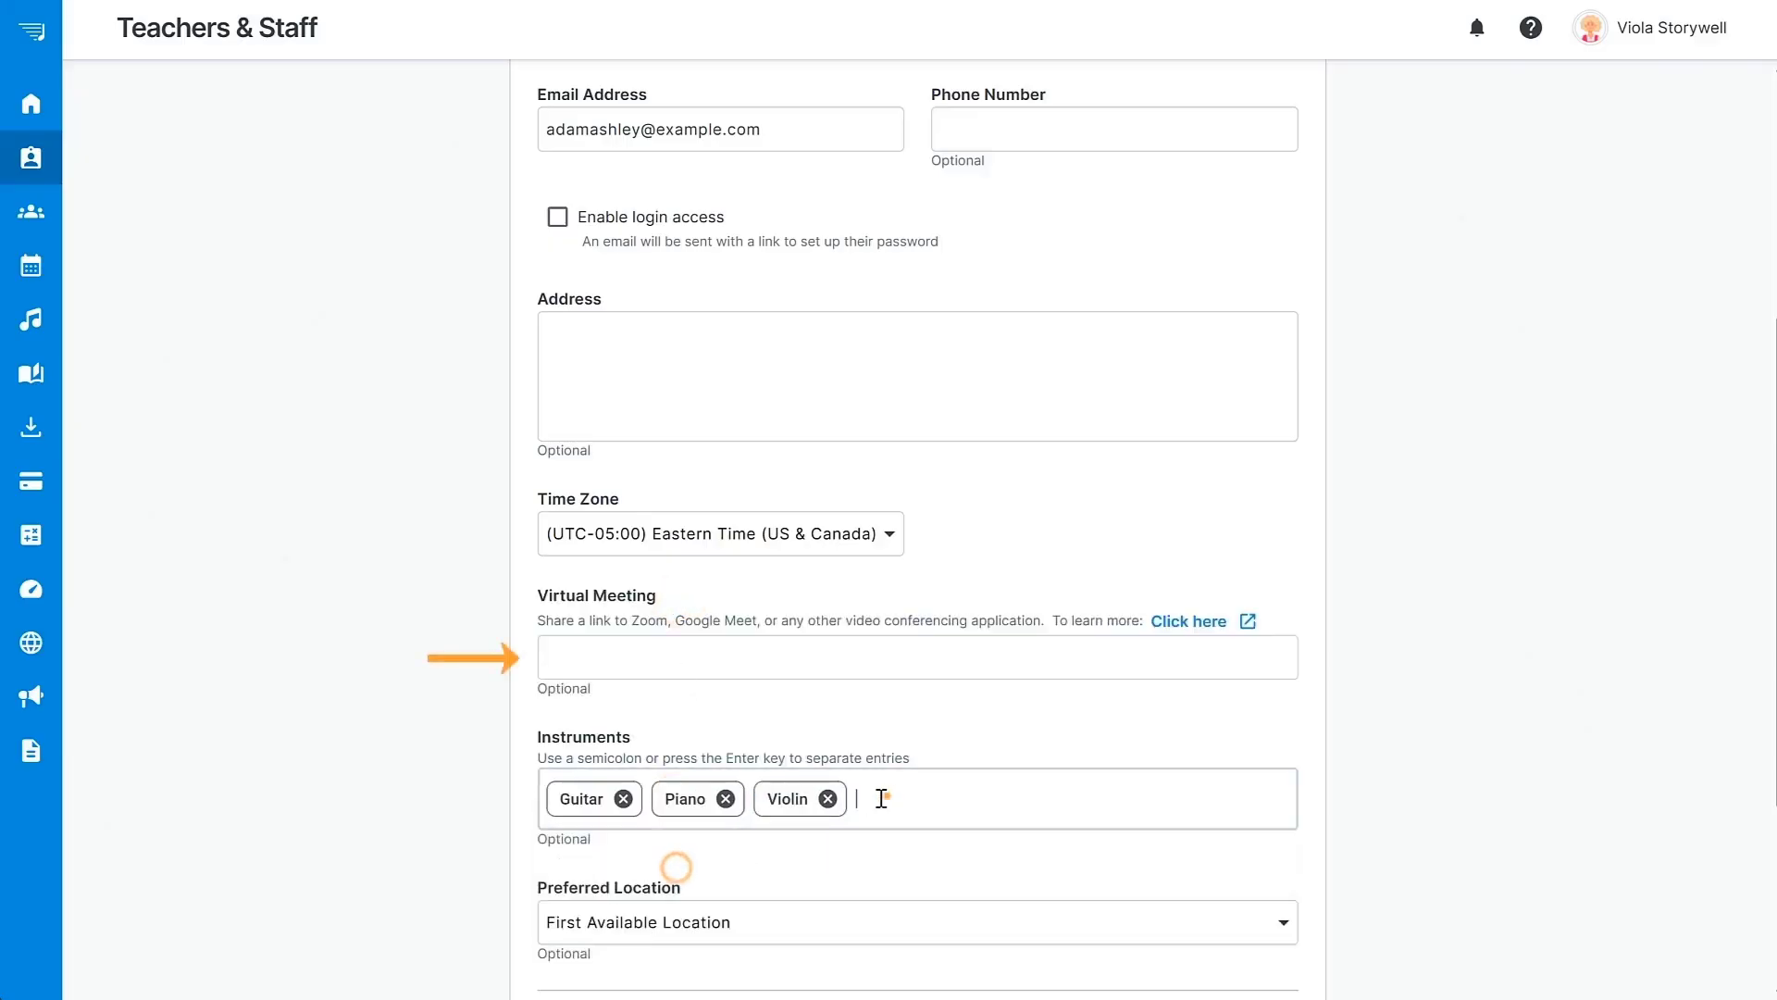
pyautogui.click(887, 796)
pyautogui.click(737, 866)
pyautogui.scroll(-4, 1442, 781)
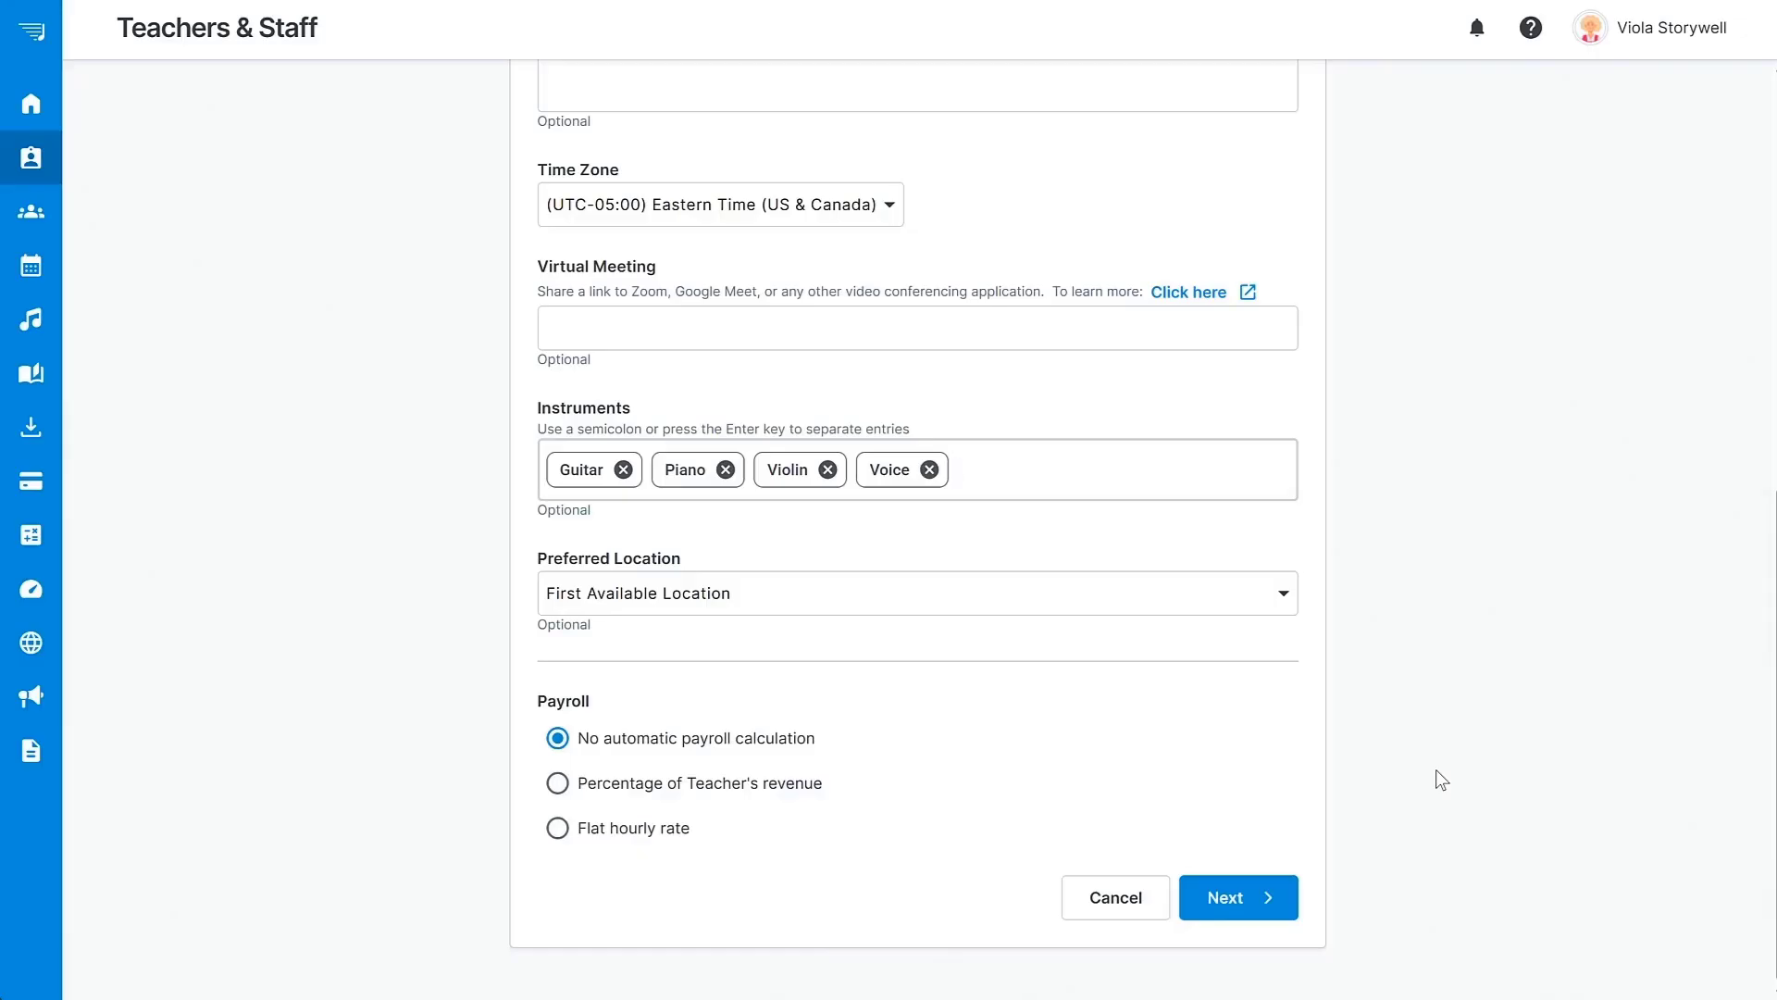
# Set payroll to no automatic calculation after trying the percentage and hourly options.
pyautogui.click(559, 783)
pyautogui.scroll(-3, 648, 777)
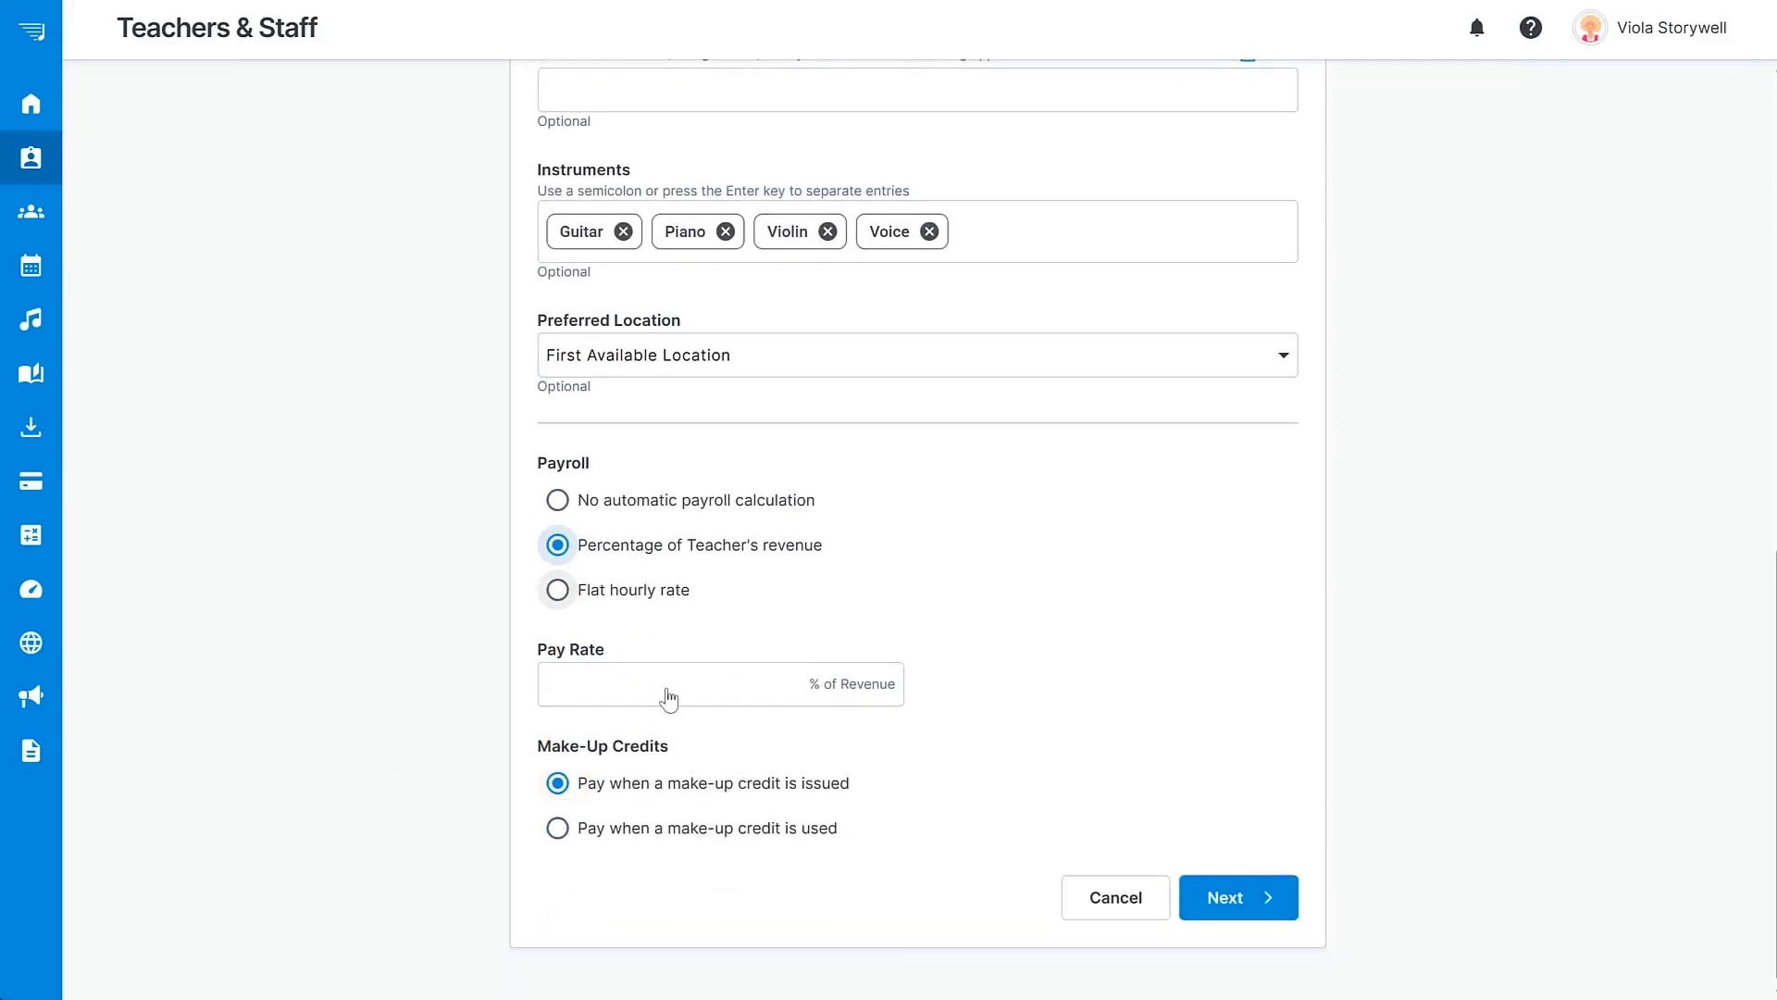
pyautogui.click(558, 595)
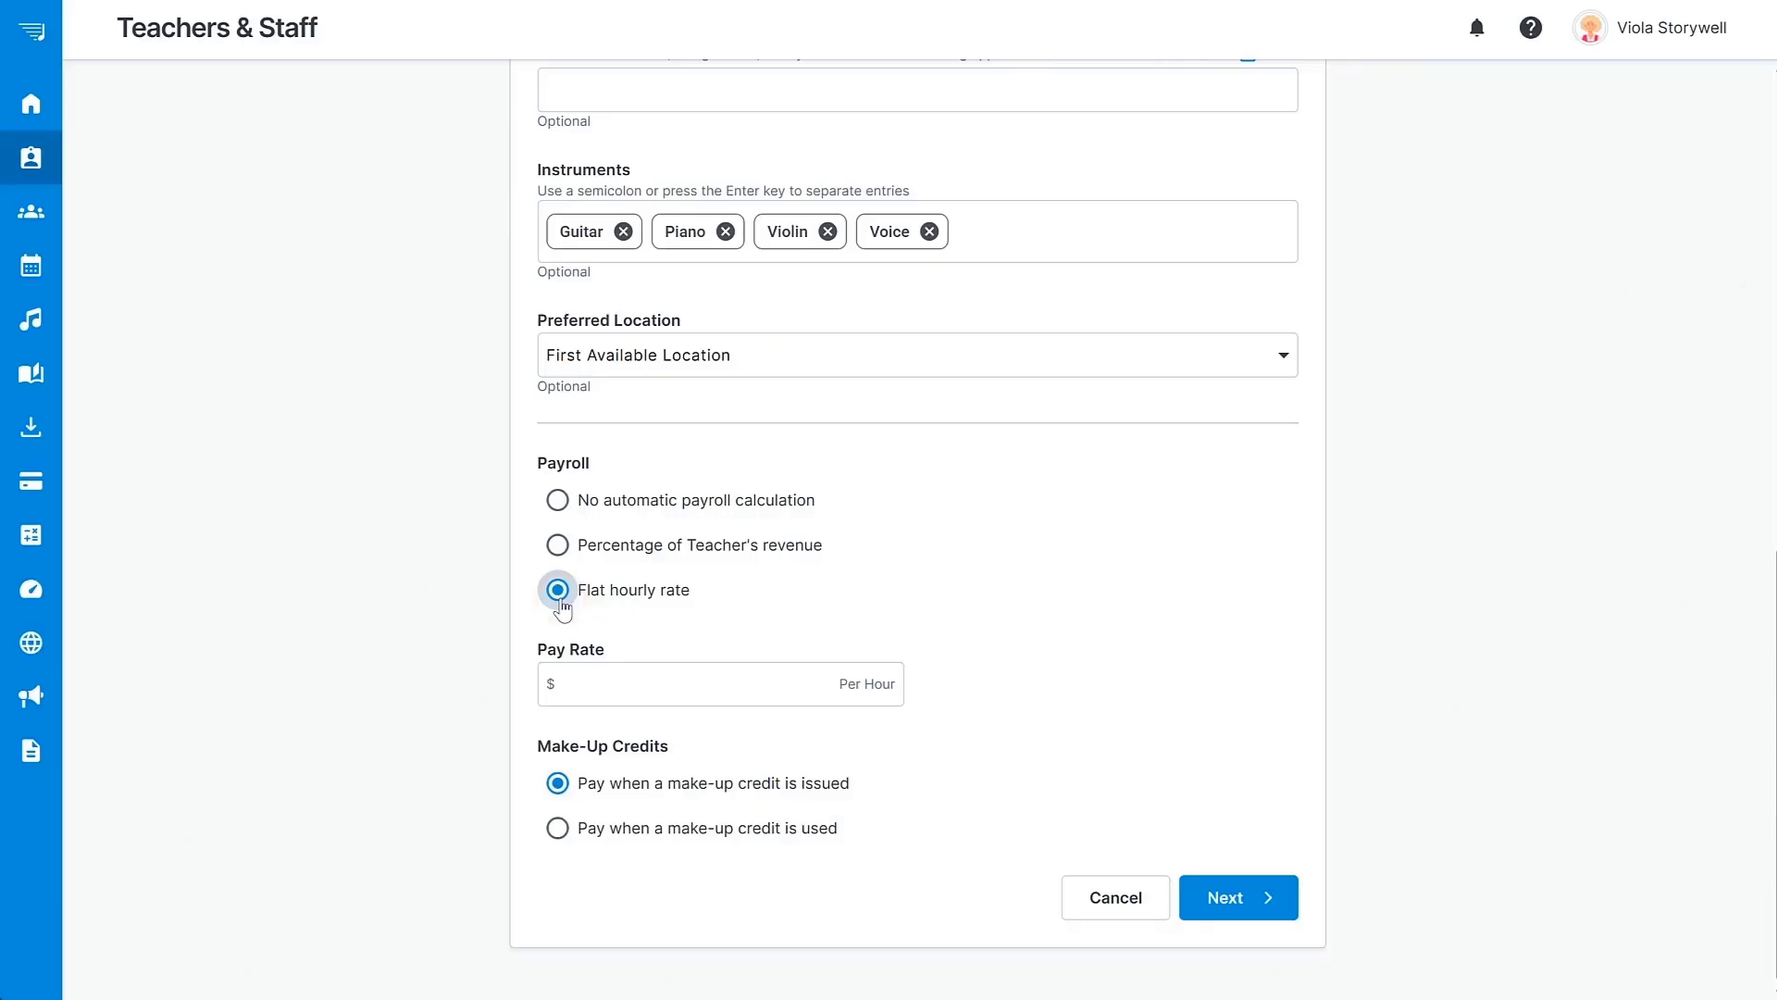
pyautogui.click(557, 500)
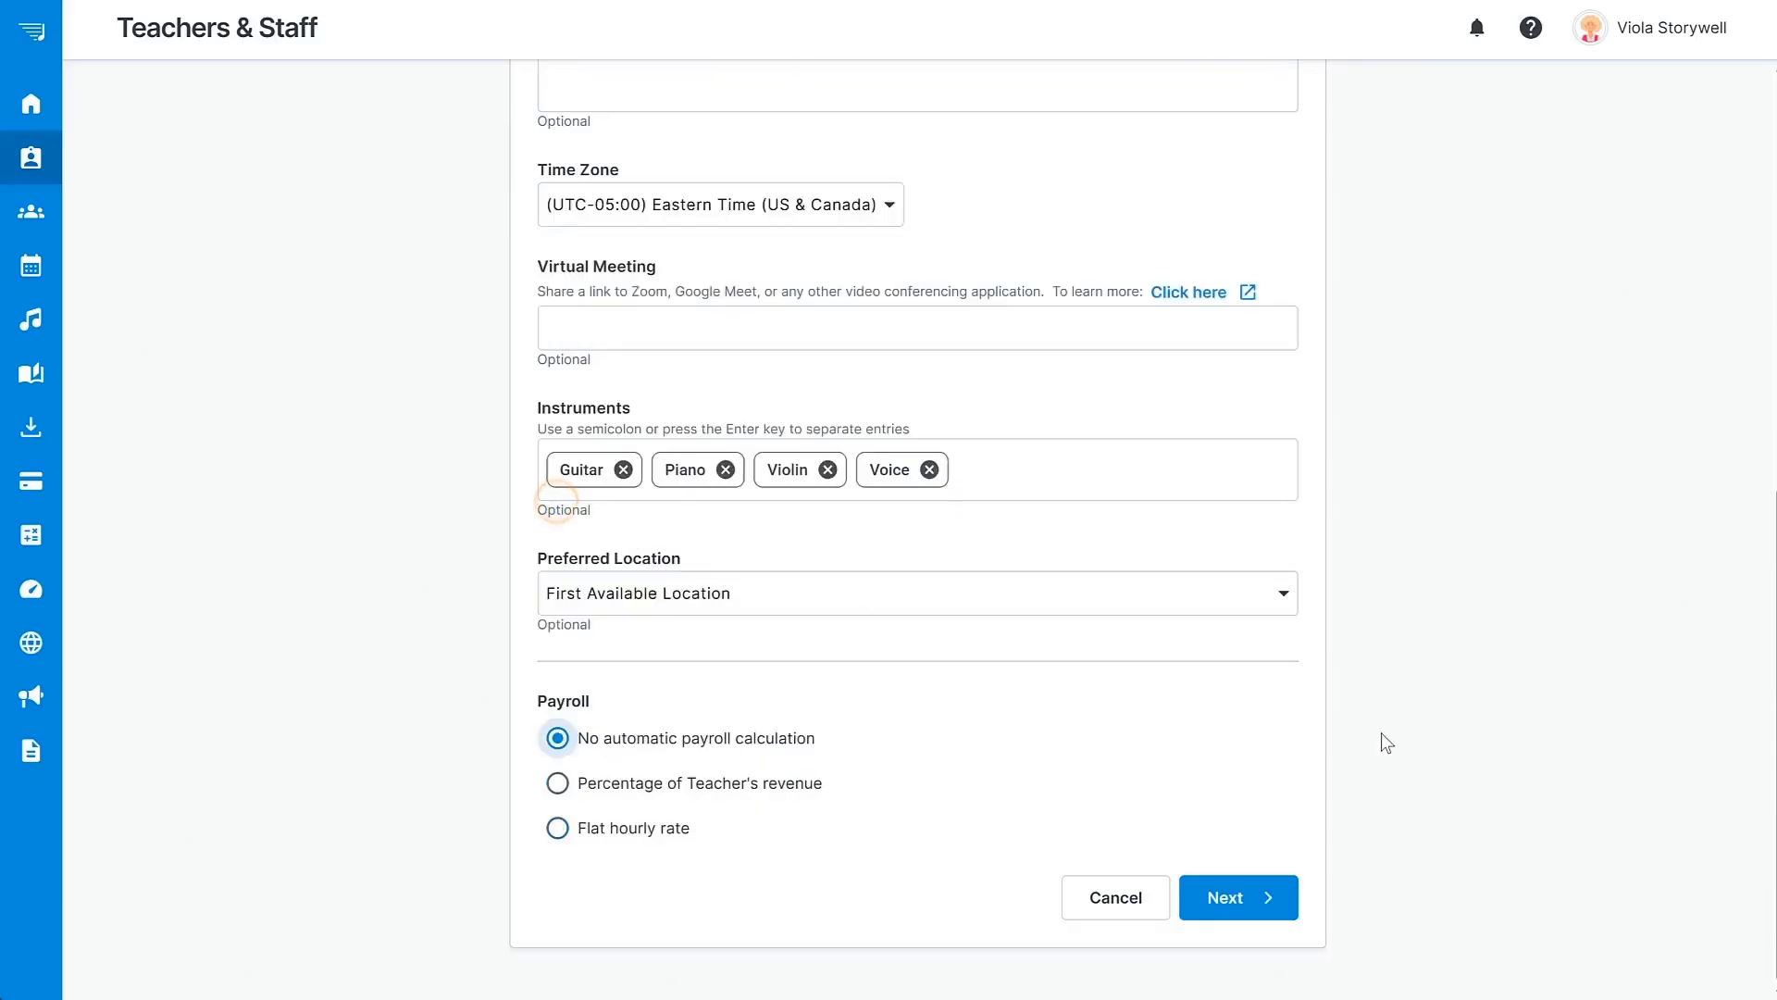
# Grant the teacher Administrator (all privileges) and save the new teacher.
pyautogui.click(1235, 903)
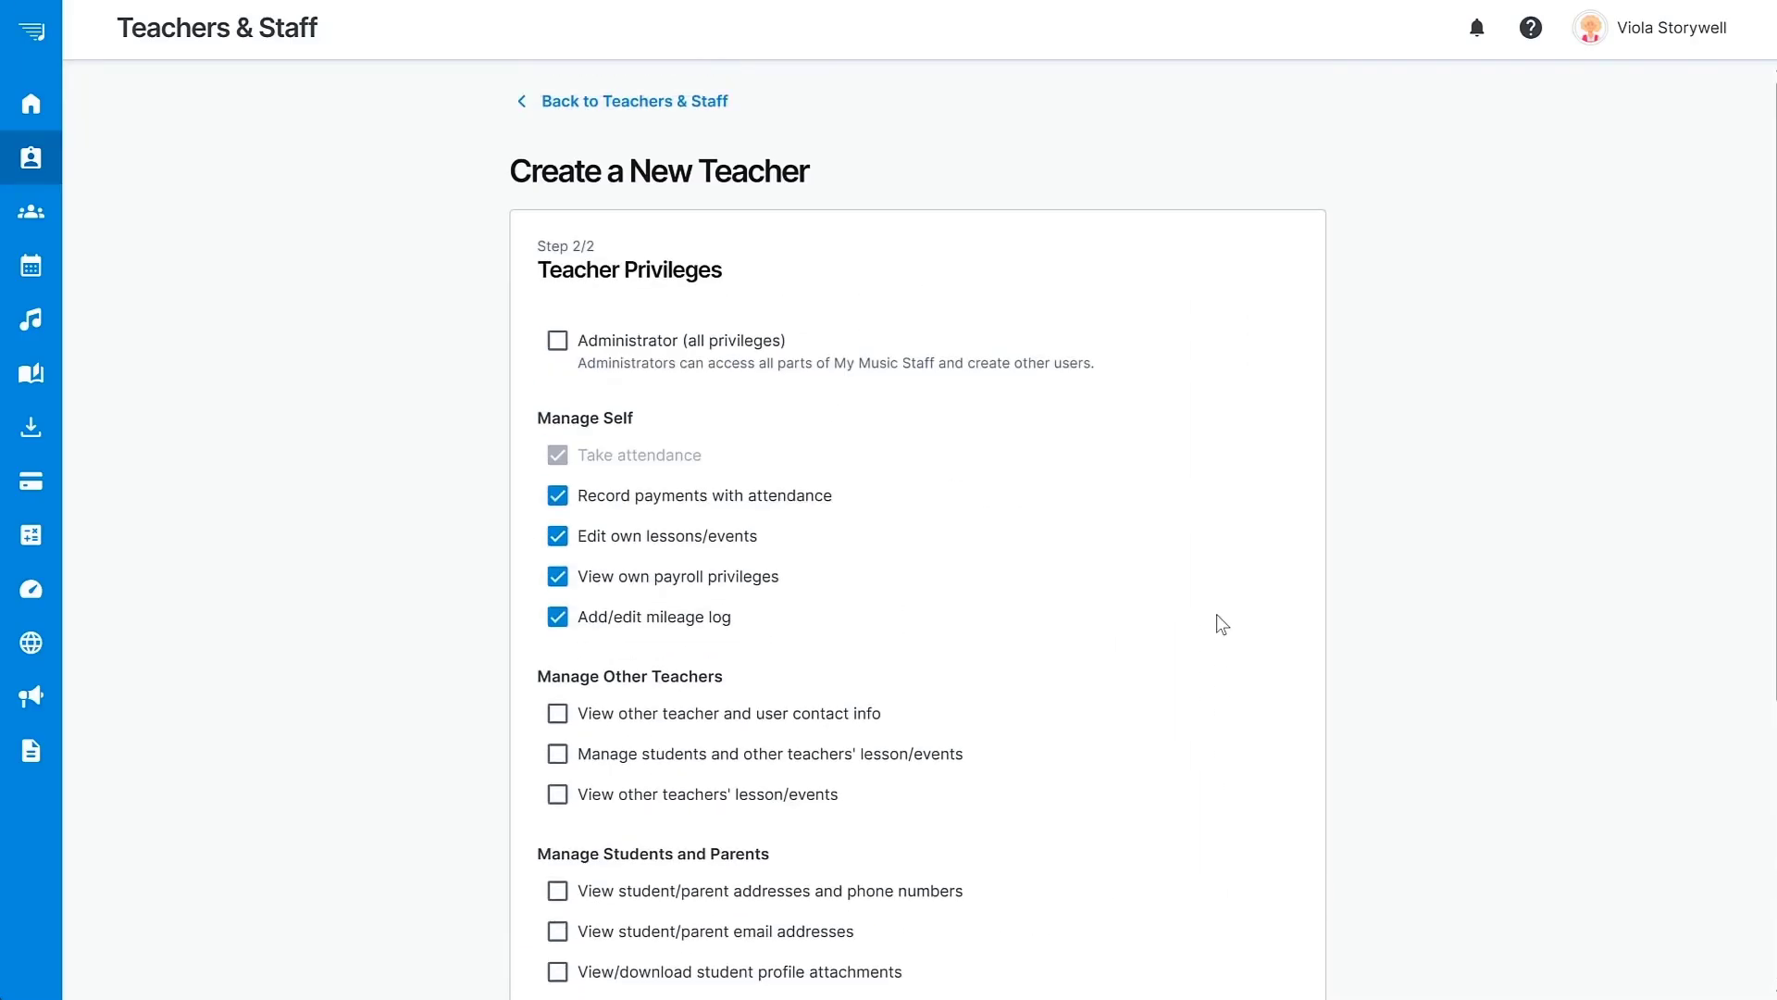
pyautogui.click(559, 343)
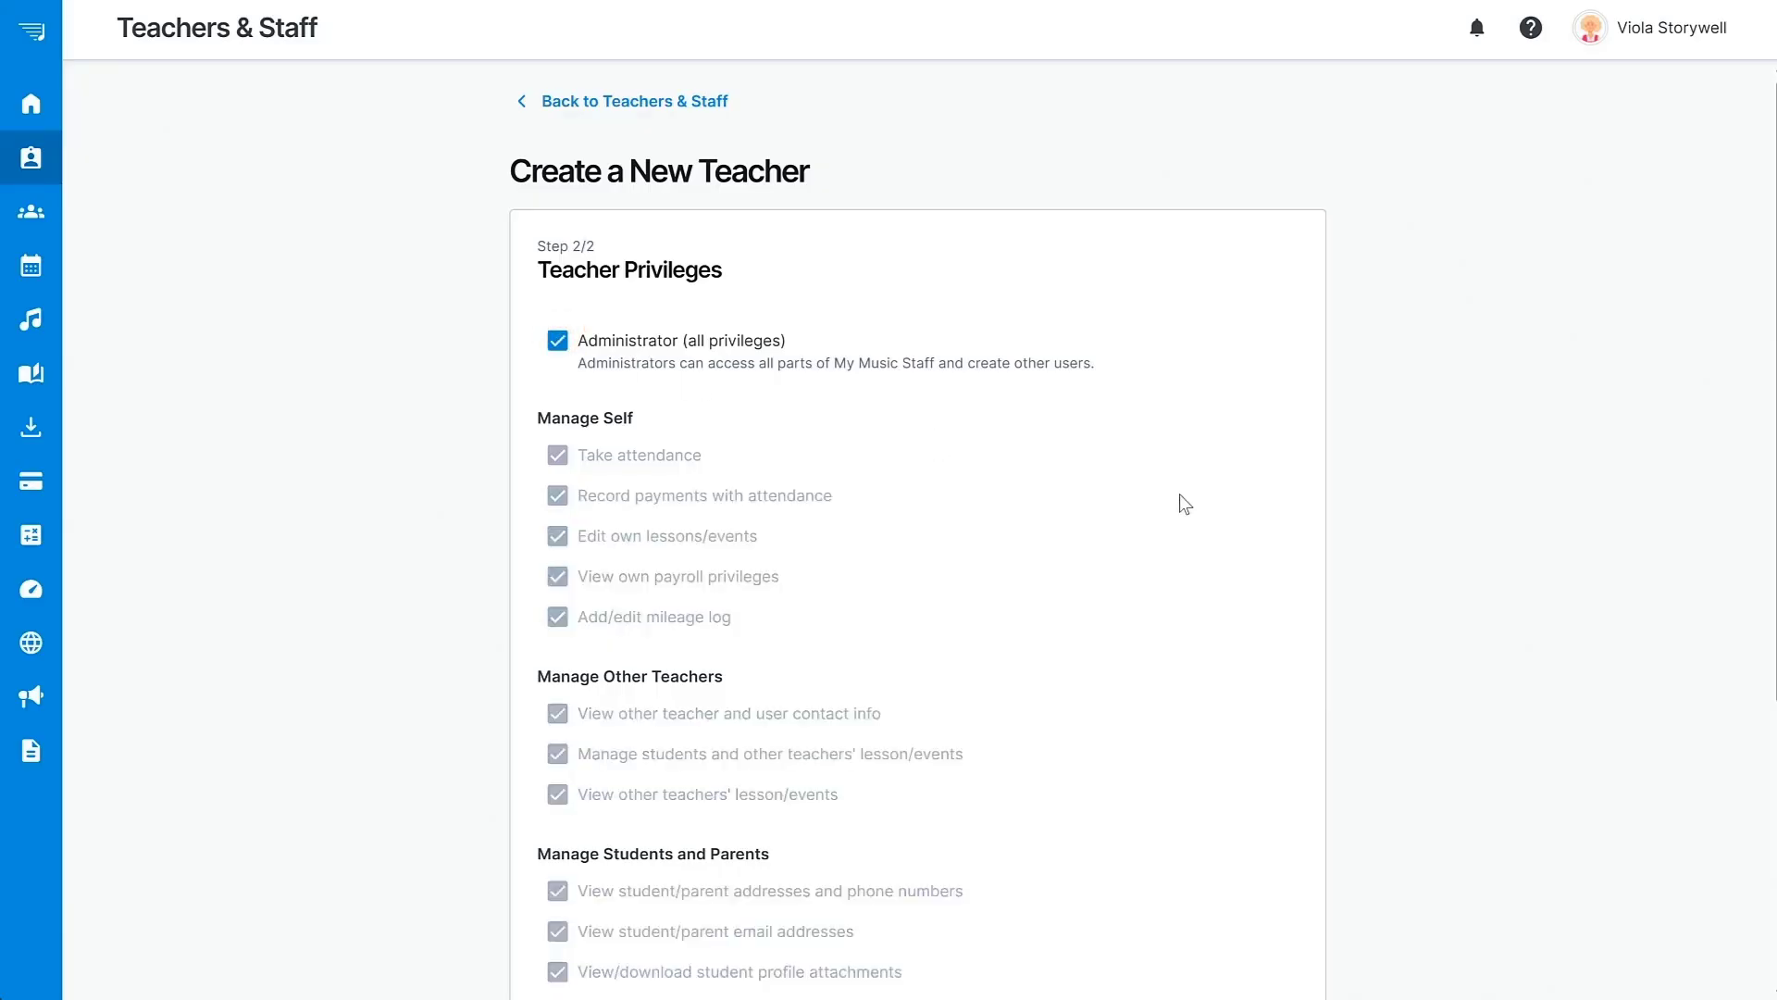
pyautogui.scroll(-5, 1185, 504)
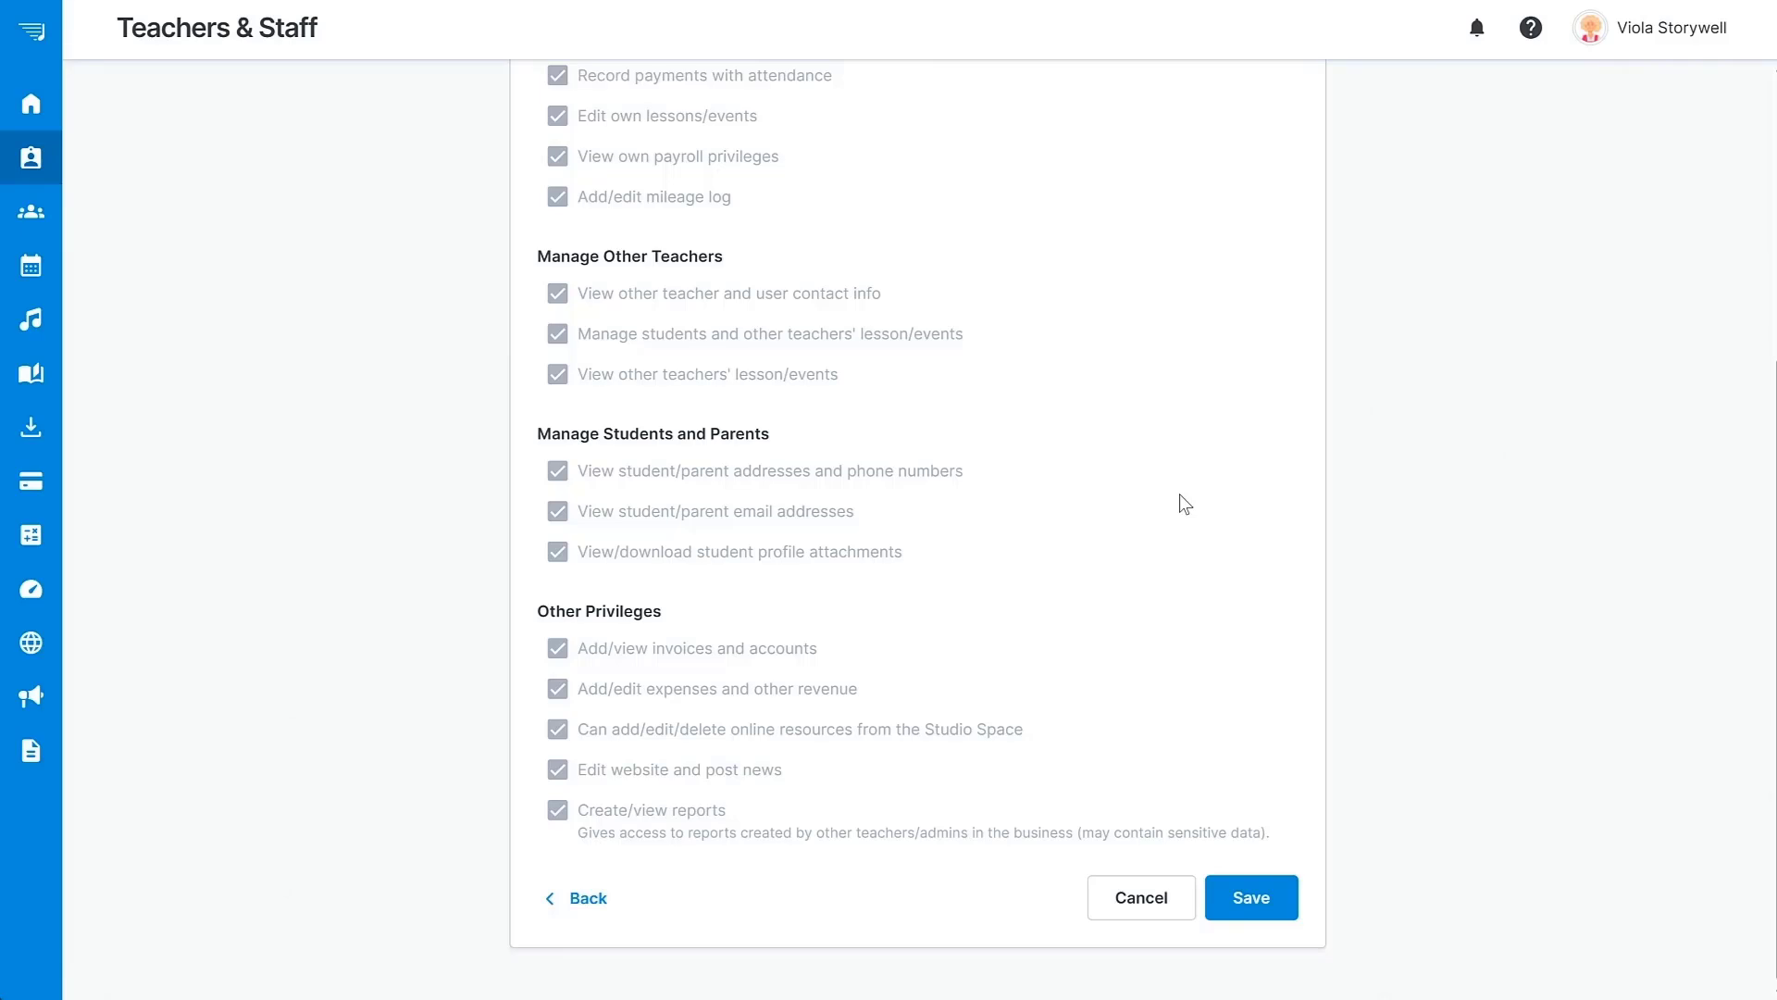
pyautogui.click(1249, 898)
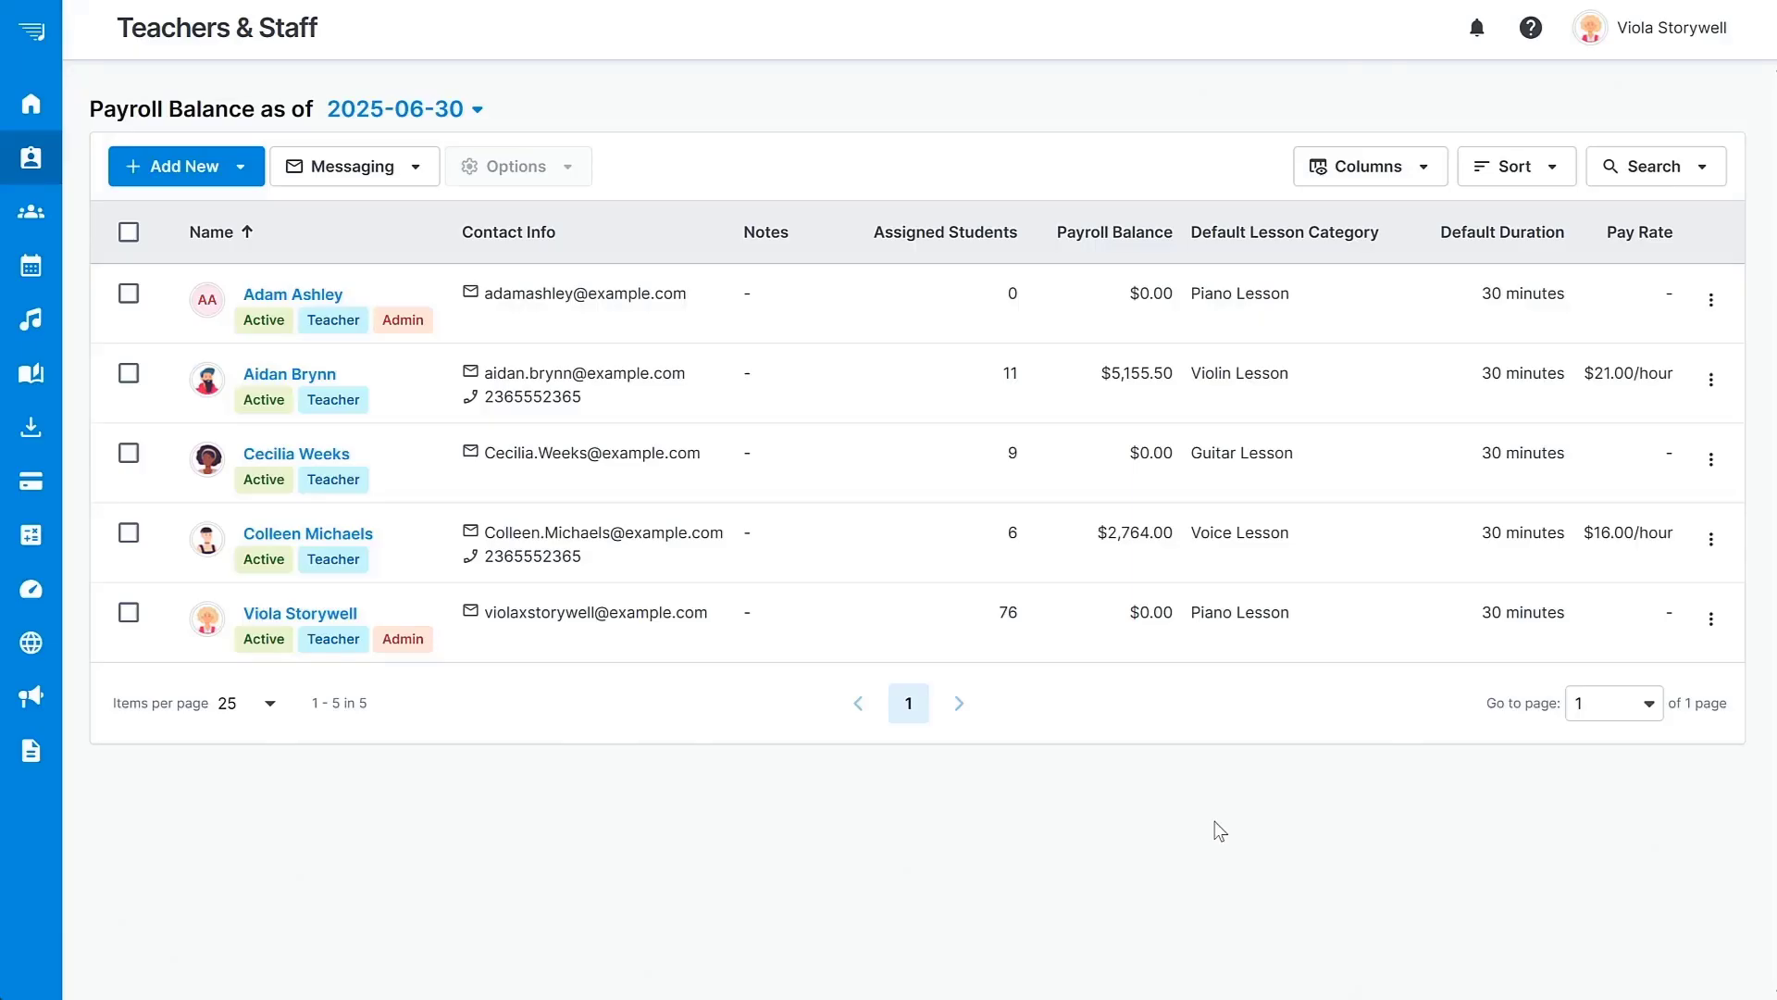
# Add daily 12:00 PM–9:00 PM availability in the teacher's Booking & Availability, then return to Teachers & Staff.
pyautogui.click(319, 297)
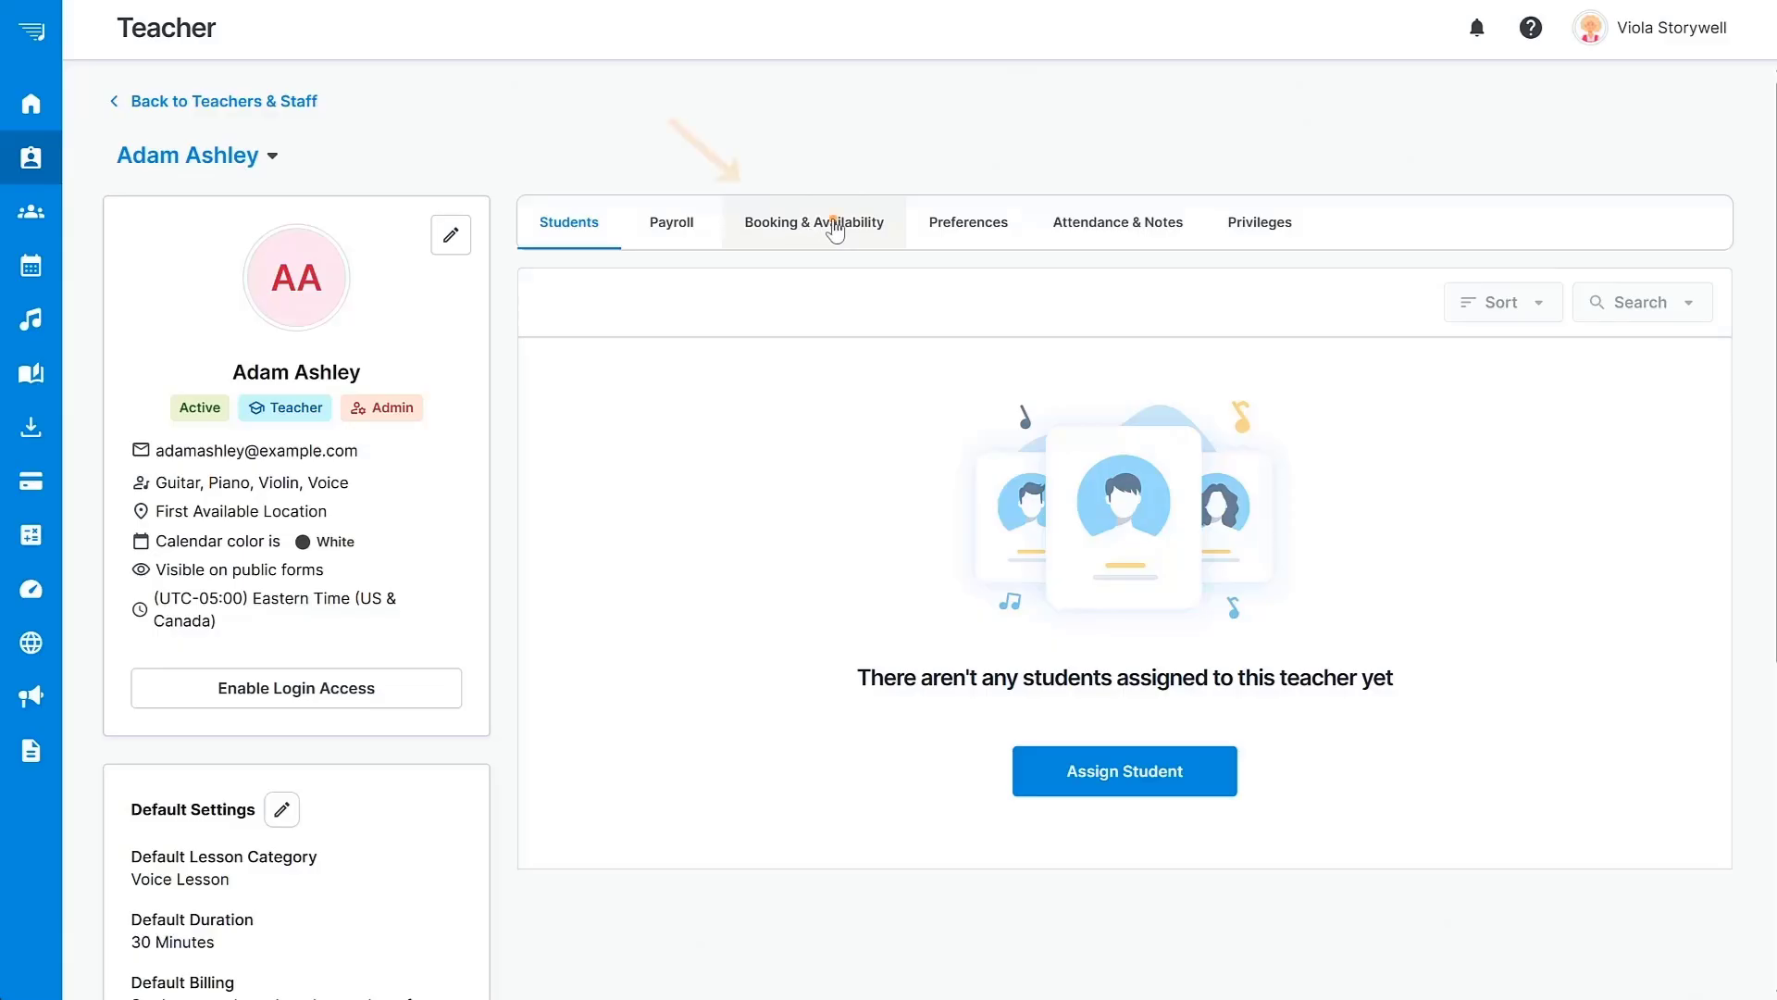
pyautogui.click(833, 229)
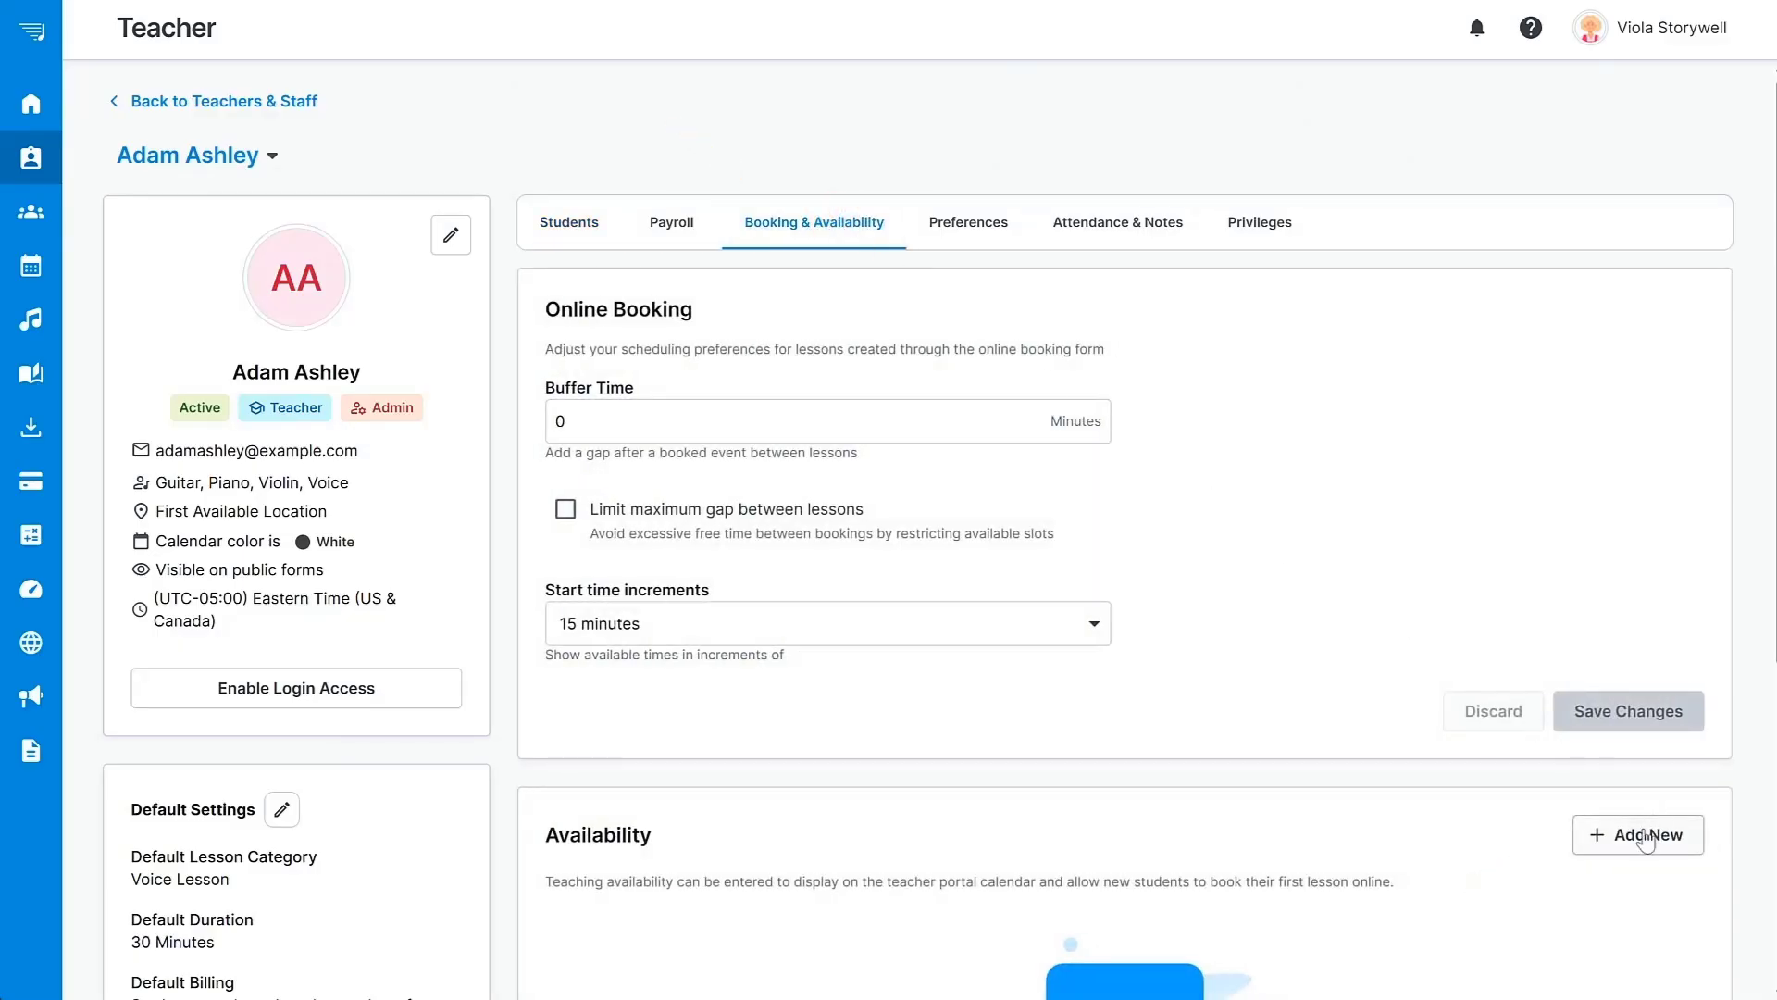
pyautogui.click(1643, 833)
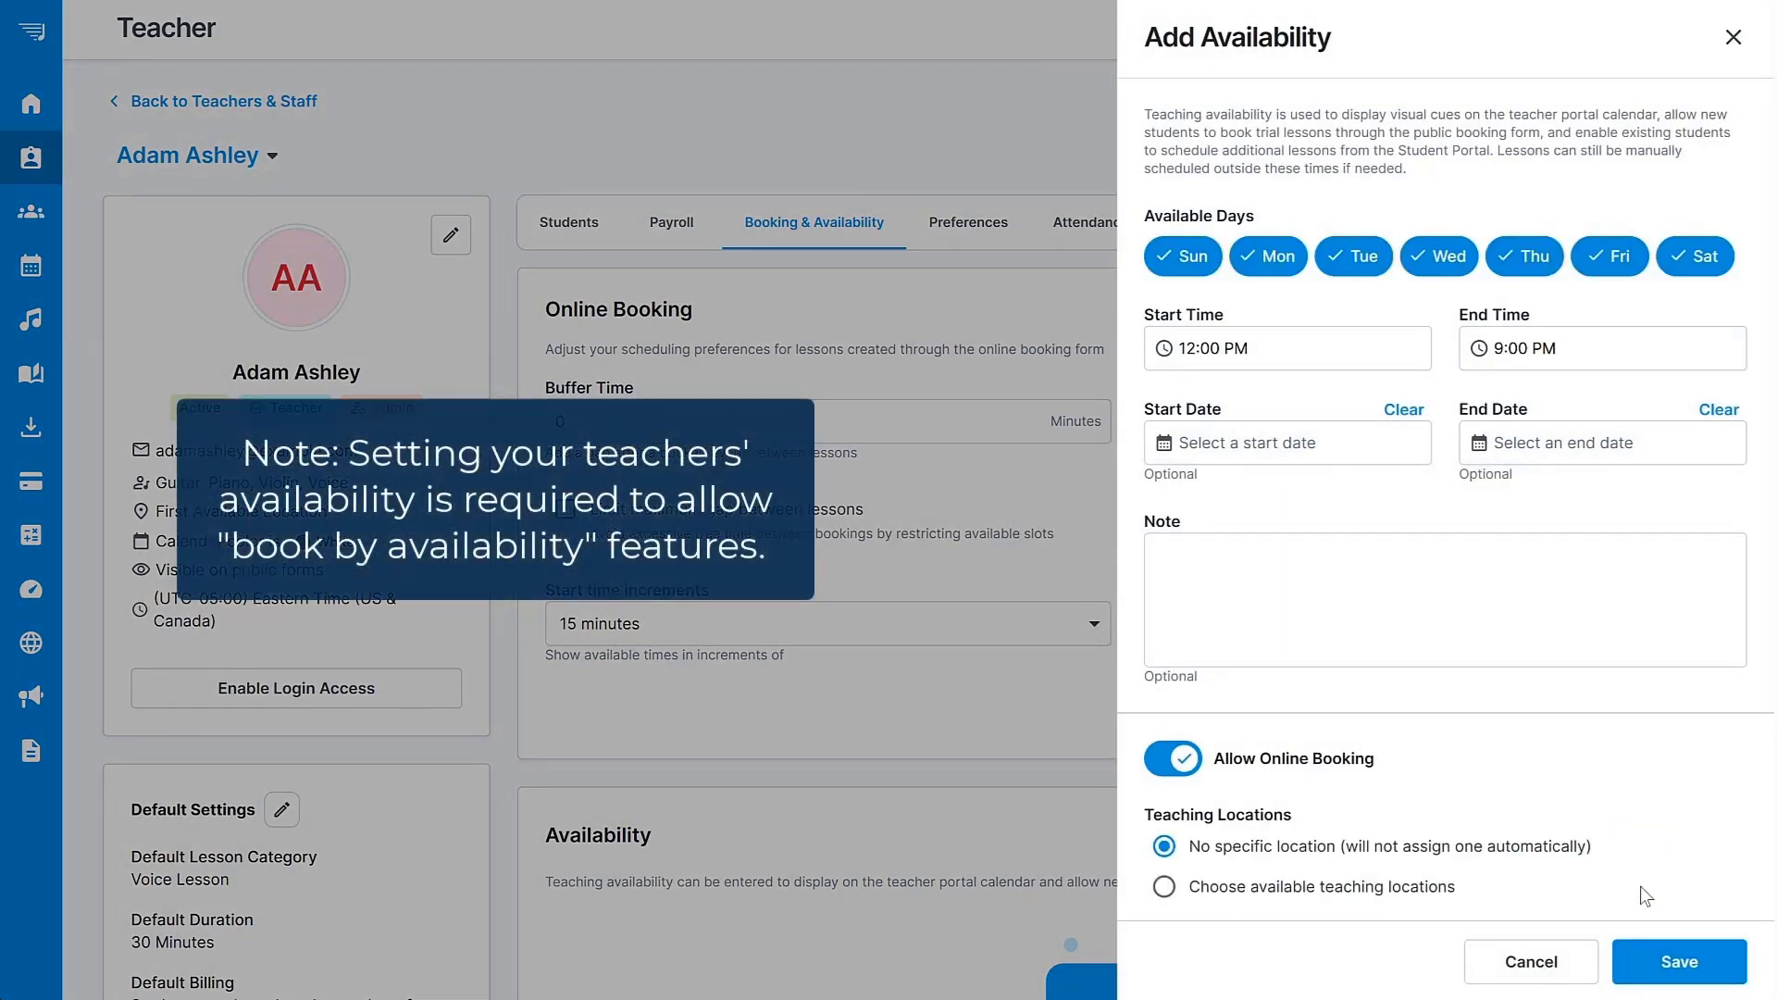
pyautogui.click(1658, 965)
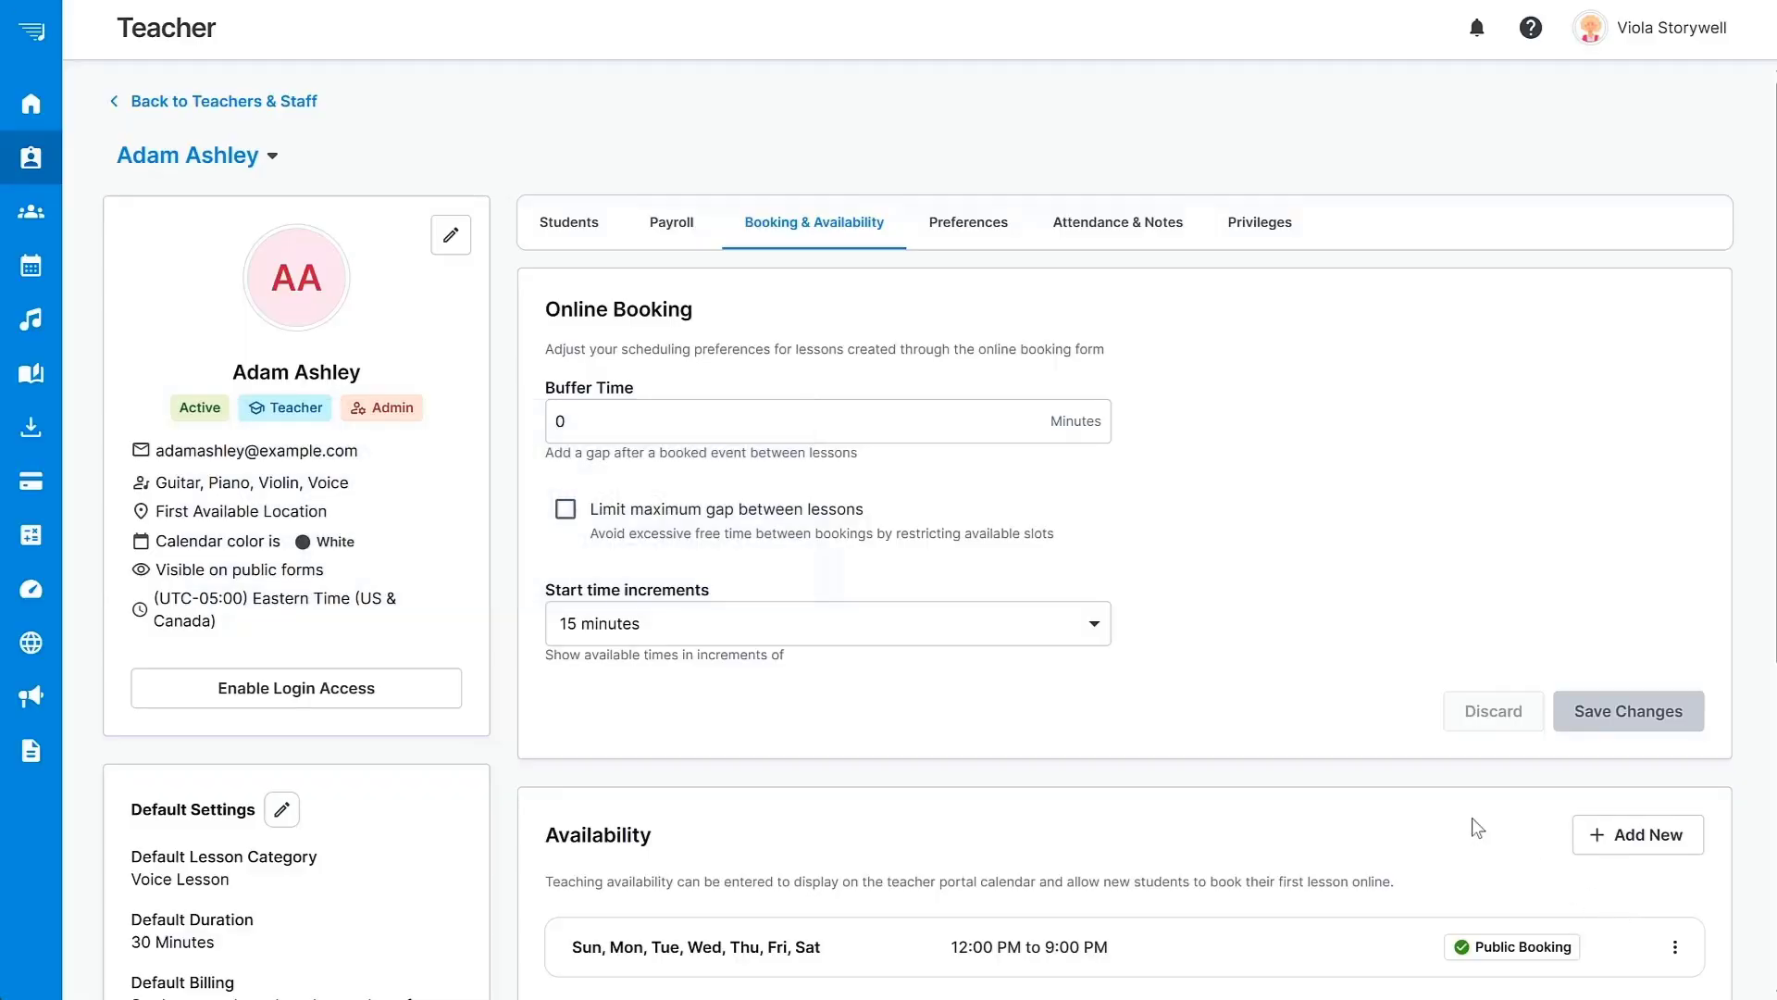
pyautogui.click(279, 102)
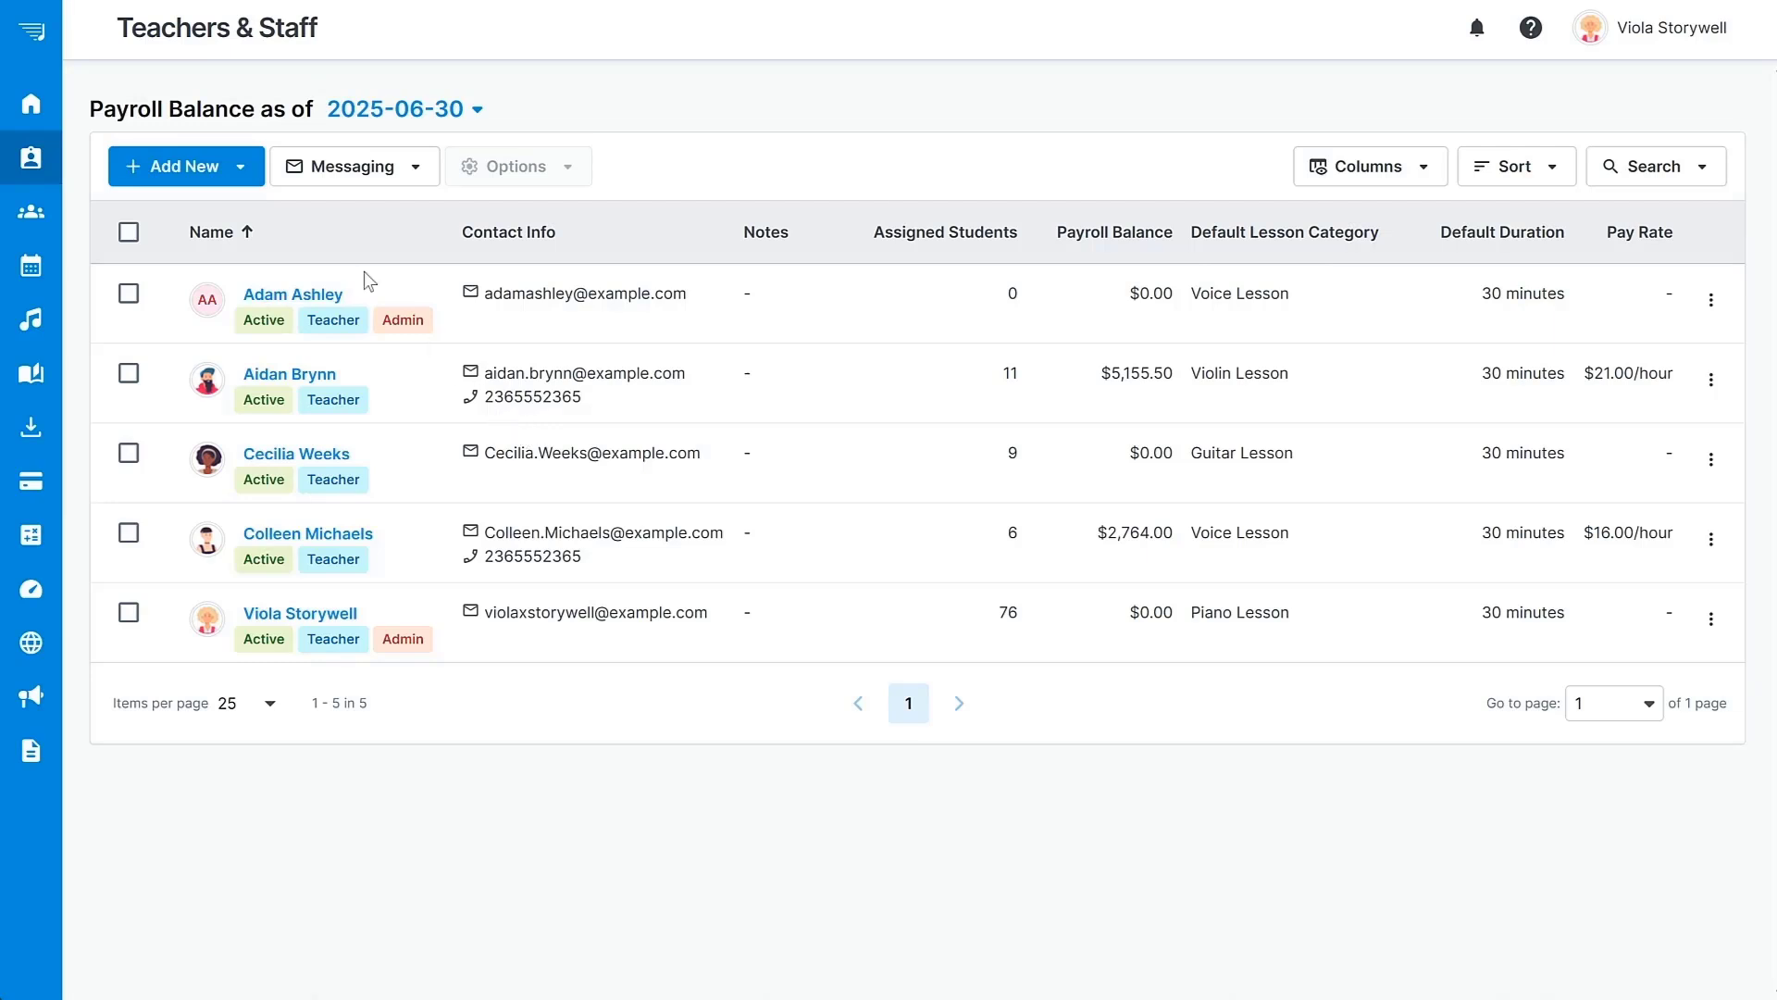
# Dismiss the Add New menu and switch to the Students page with 77 active students.
pyautogui.click(244, 164)
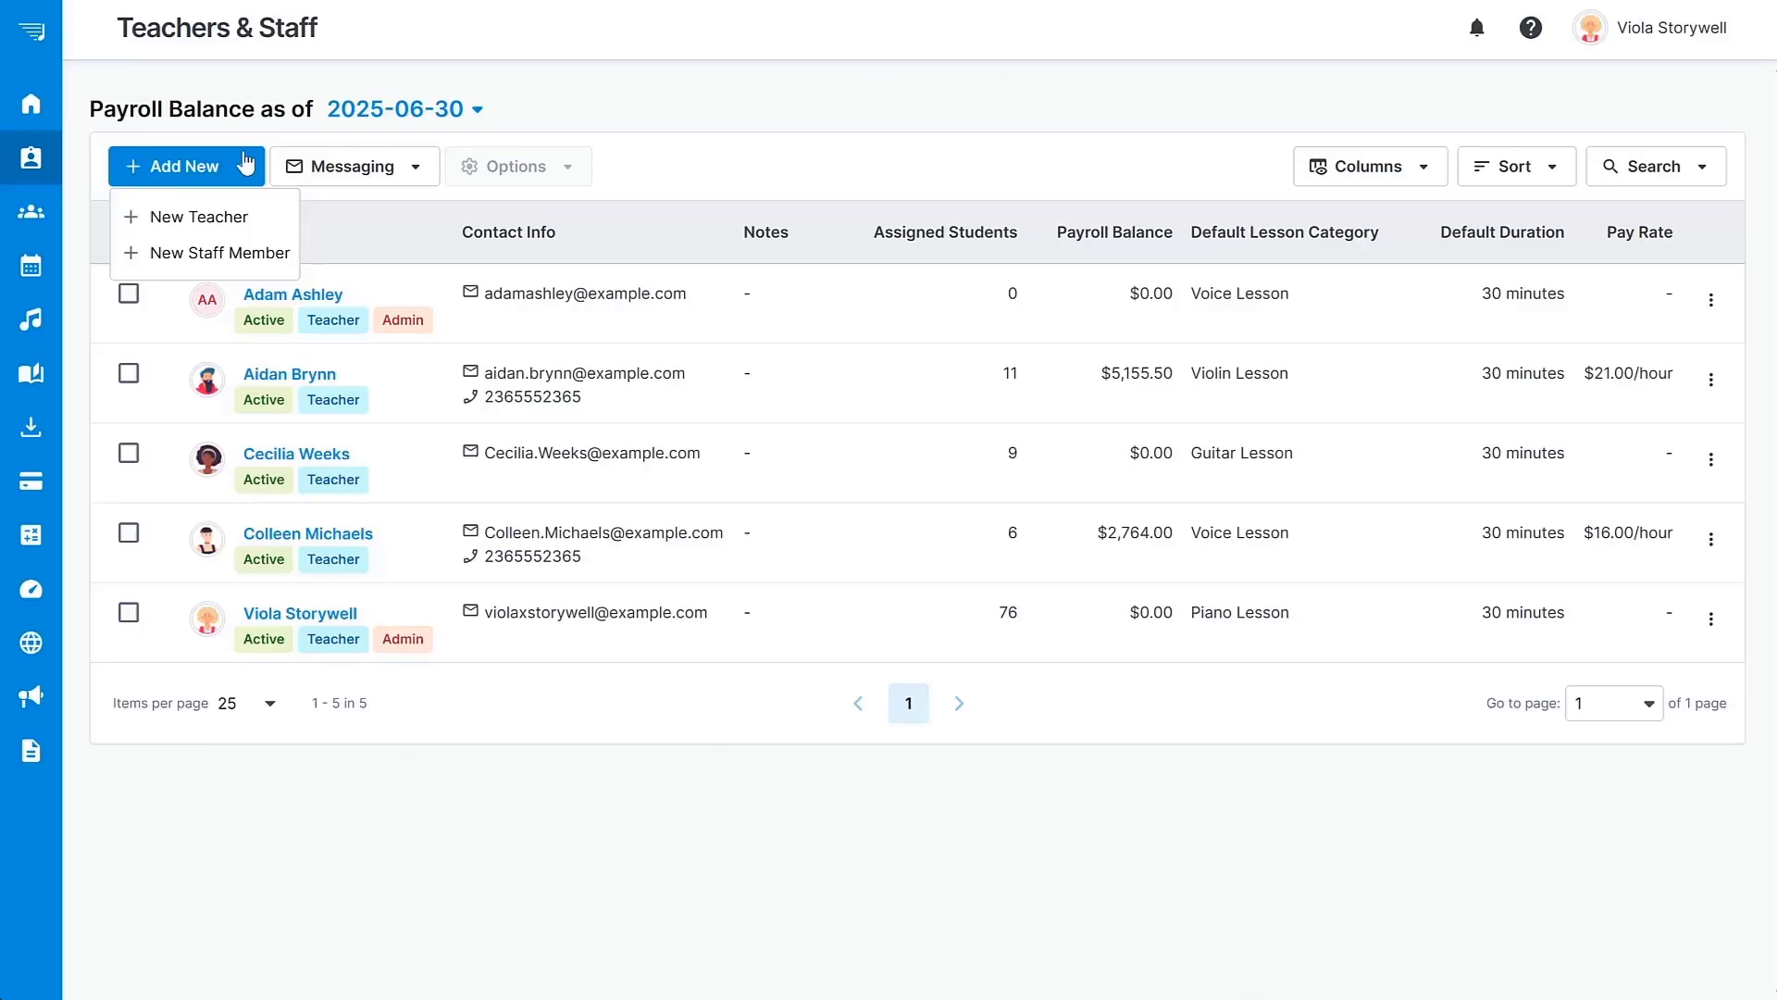
pyautogui.click(244, 164)
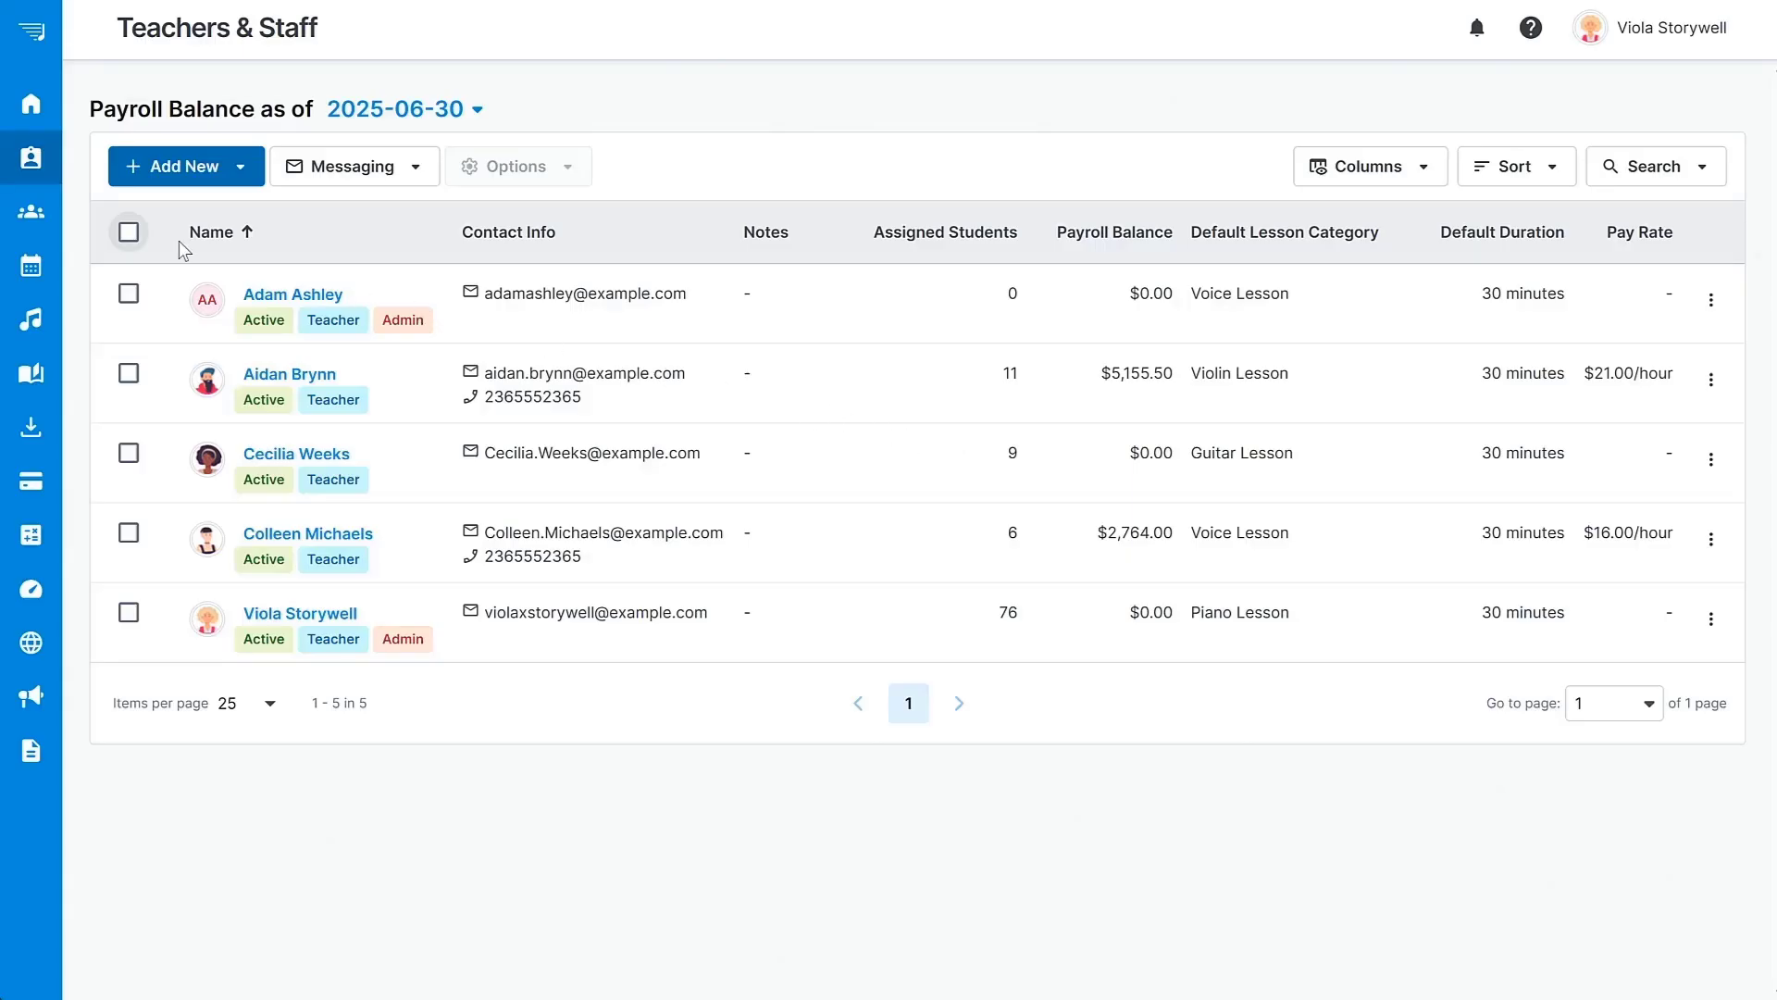
pyautogui.click(56, 210)
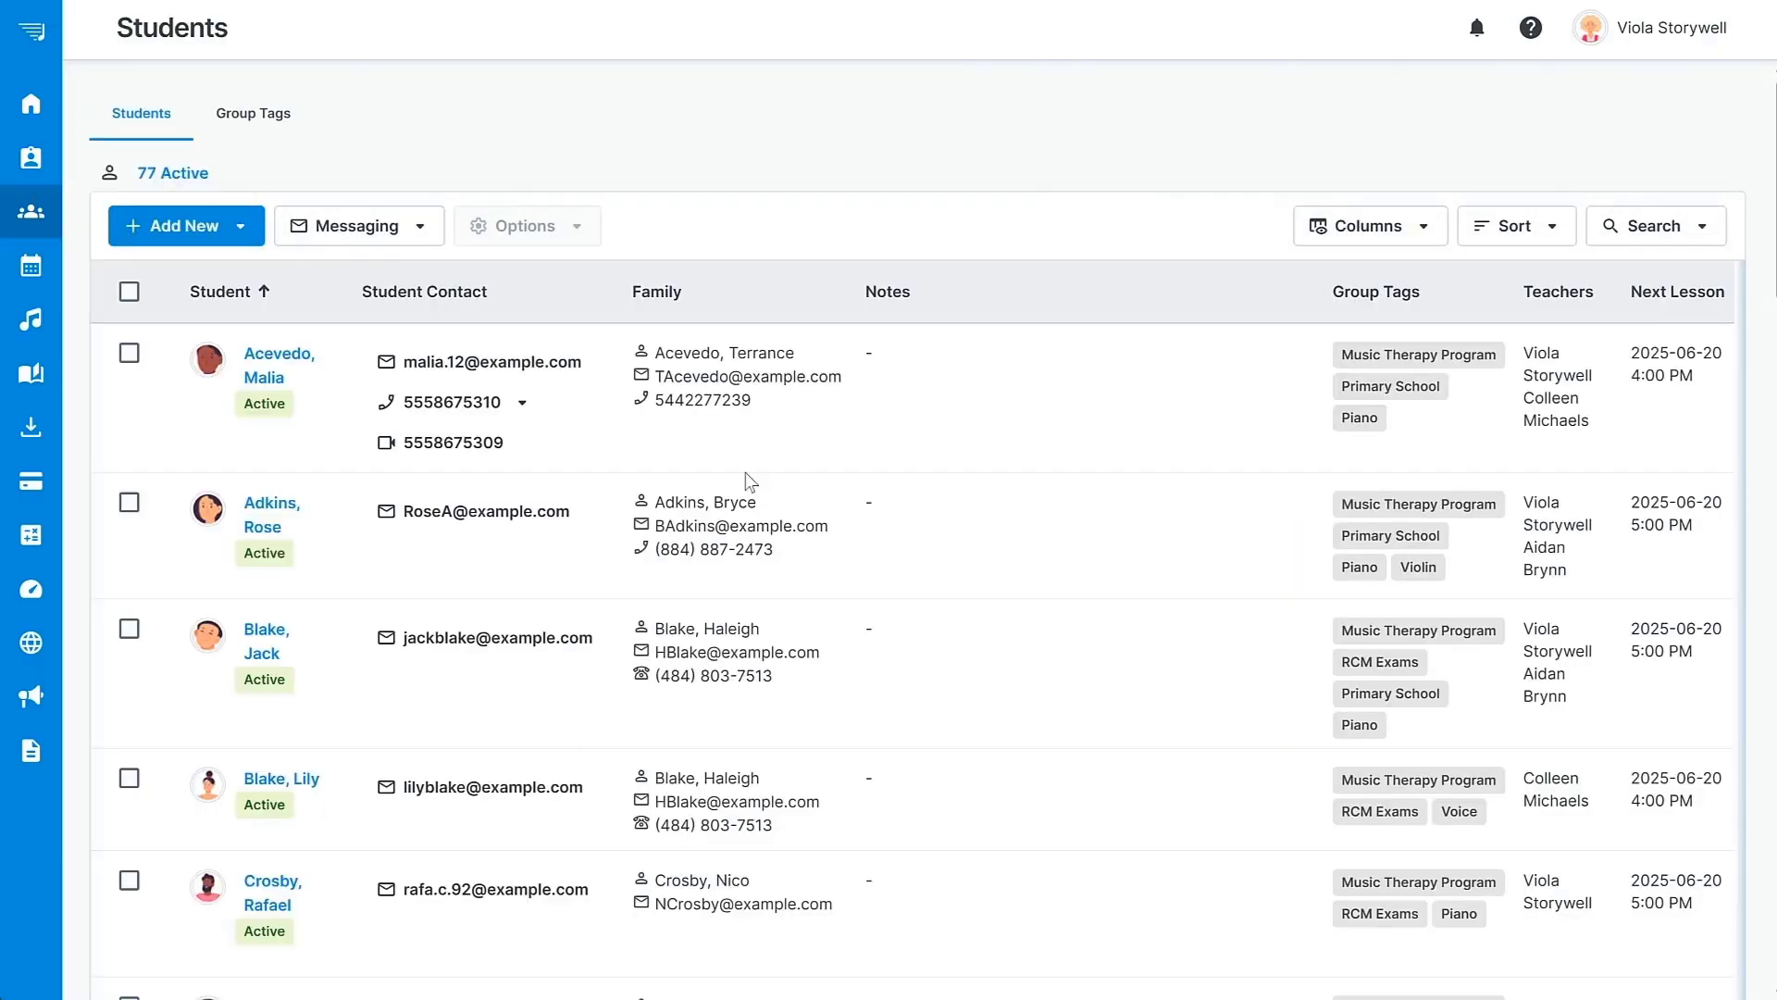
# Start a new student and enter the student's first name, last name and e-mail.
pyautogui.click(240, 234)
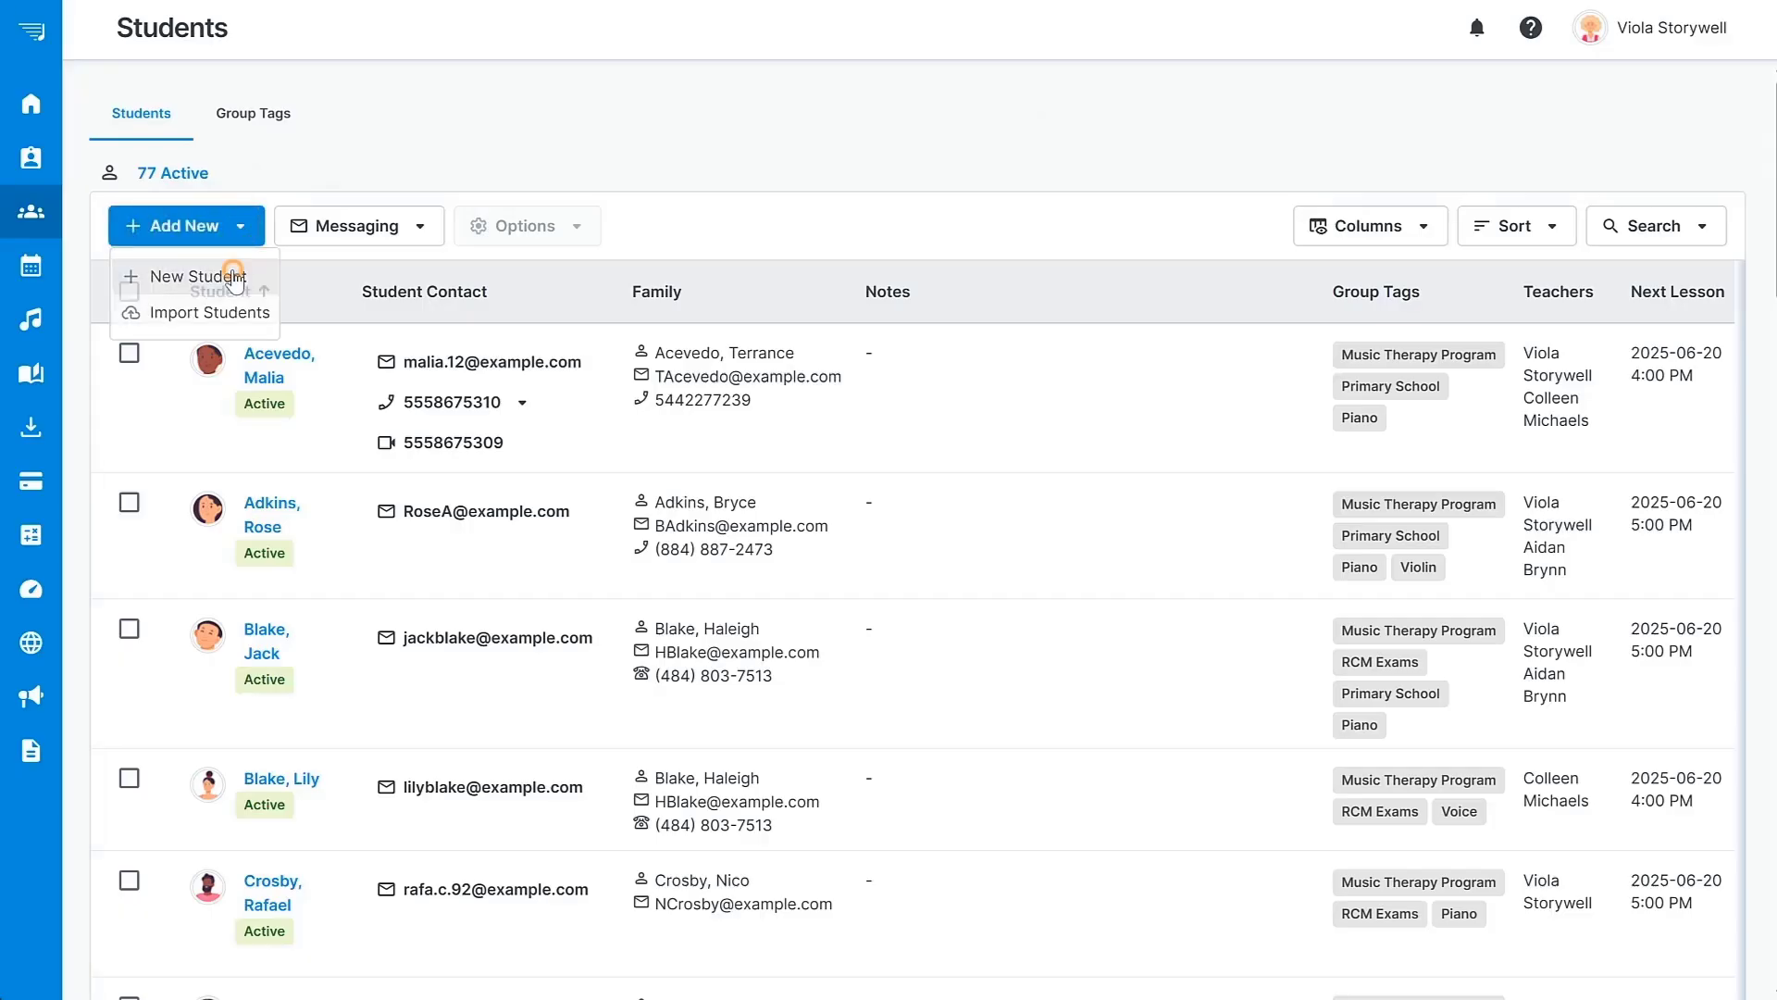
pyautogui.click(233, 273)
pyautogui.click(621, 385)
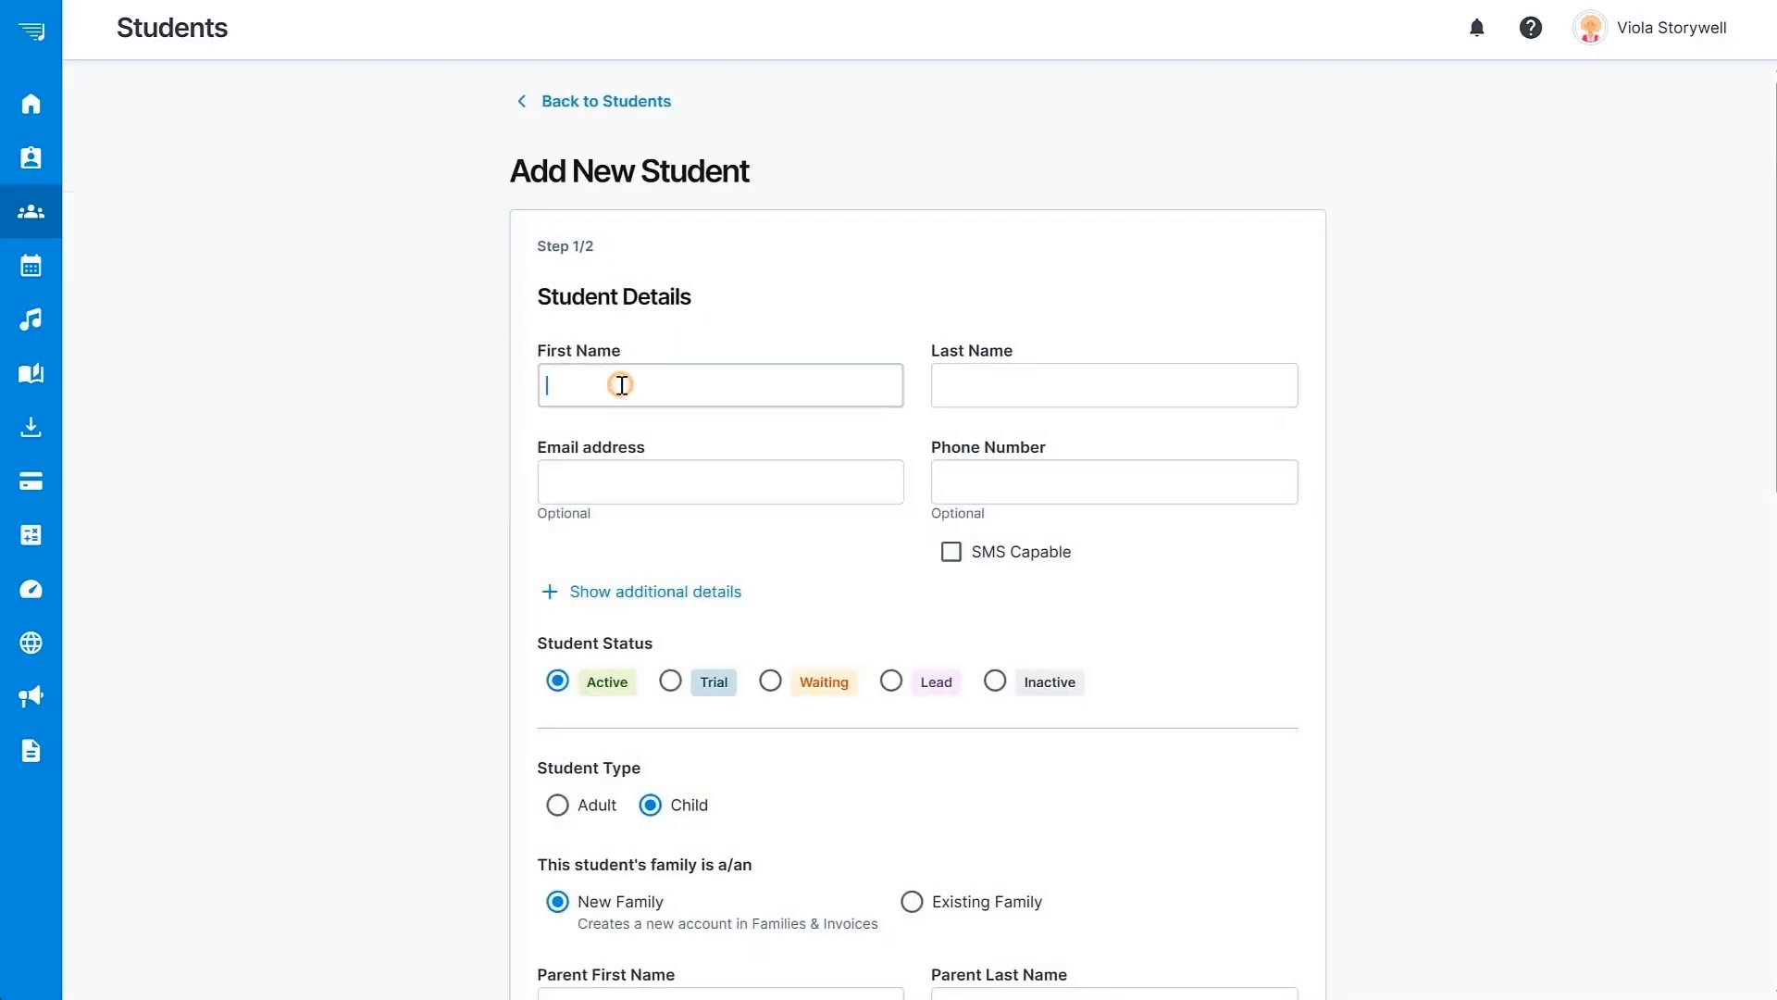
pyautogui.press('Tab')
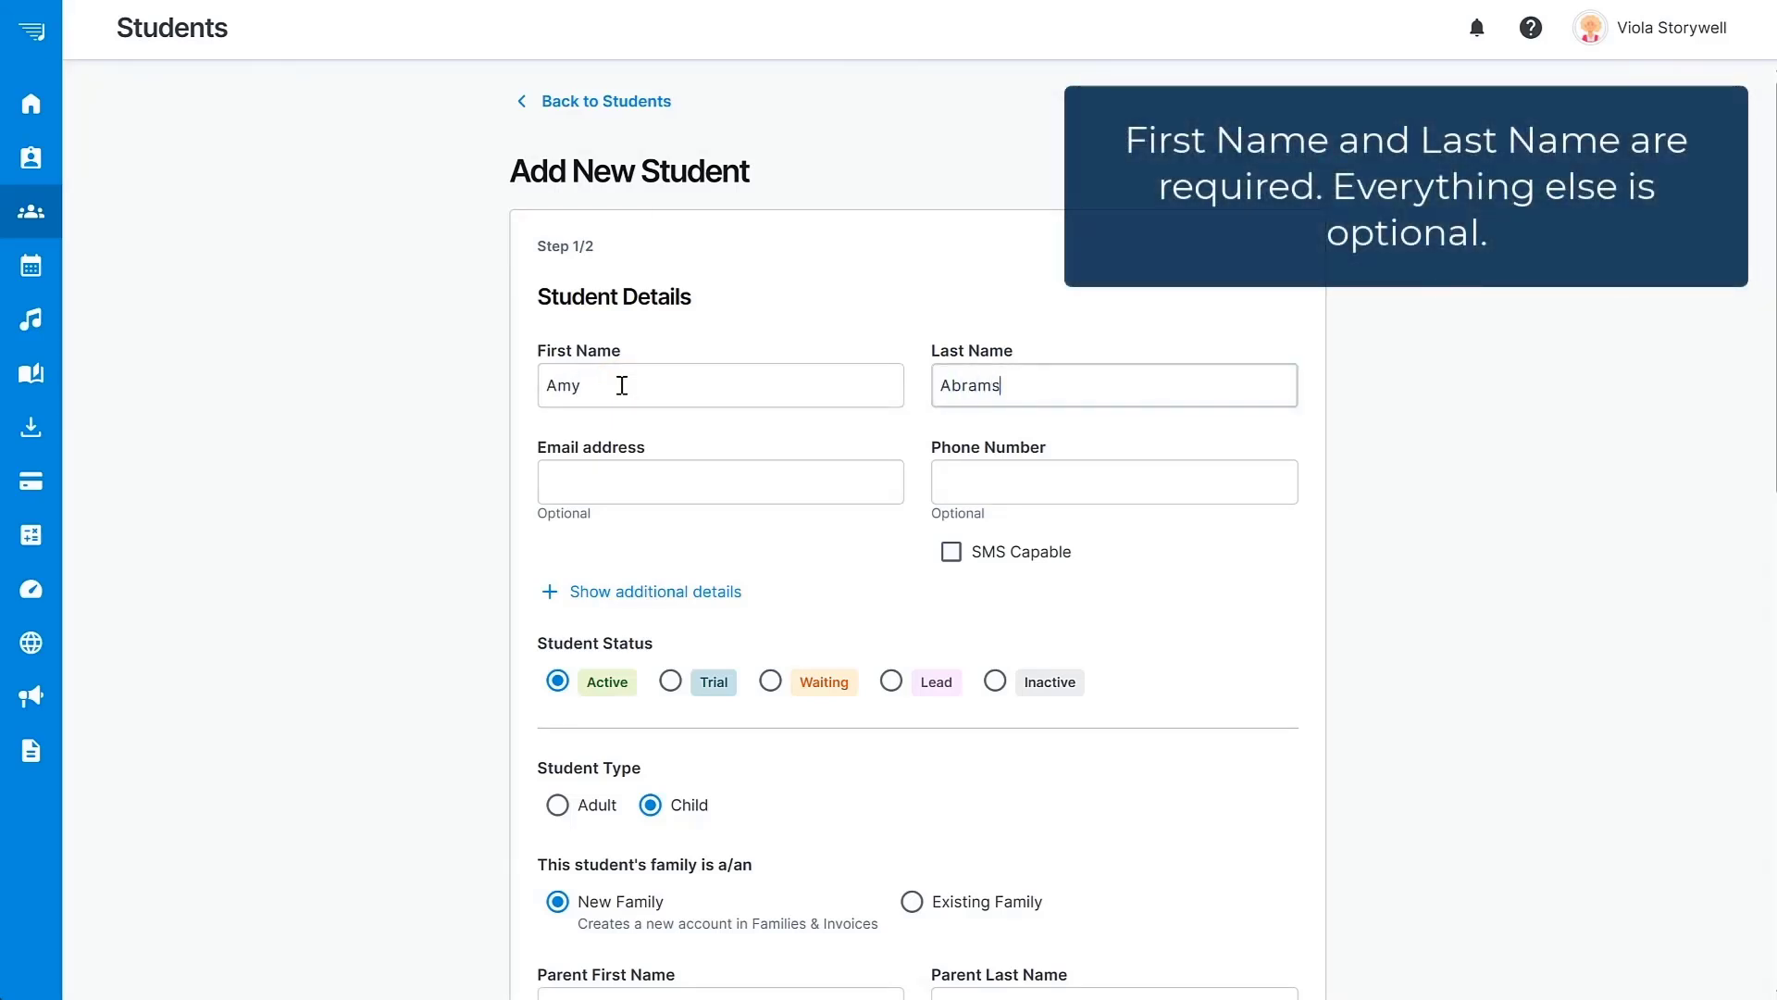
pyautogui.press('Tab')
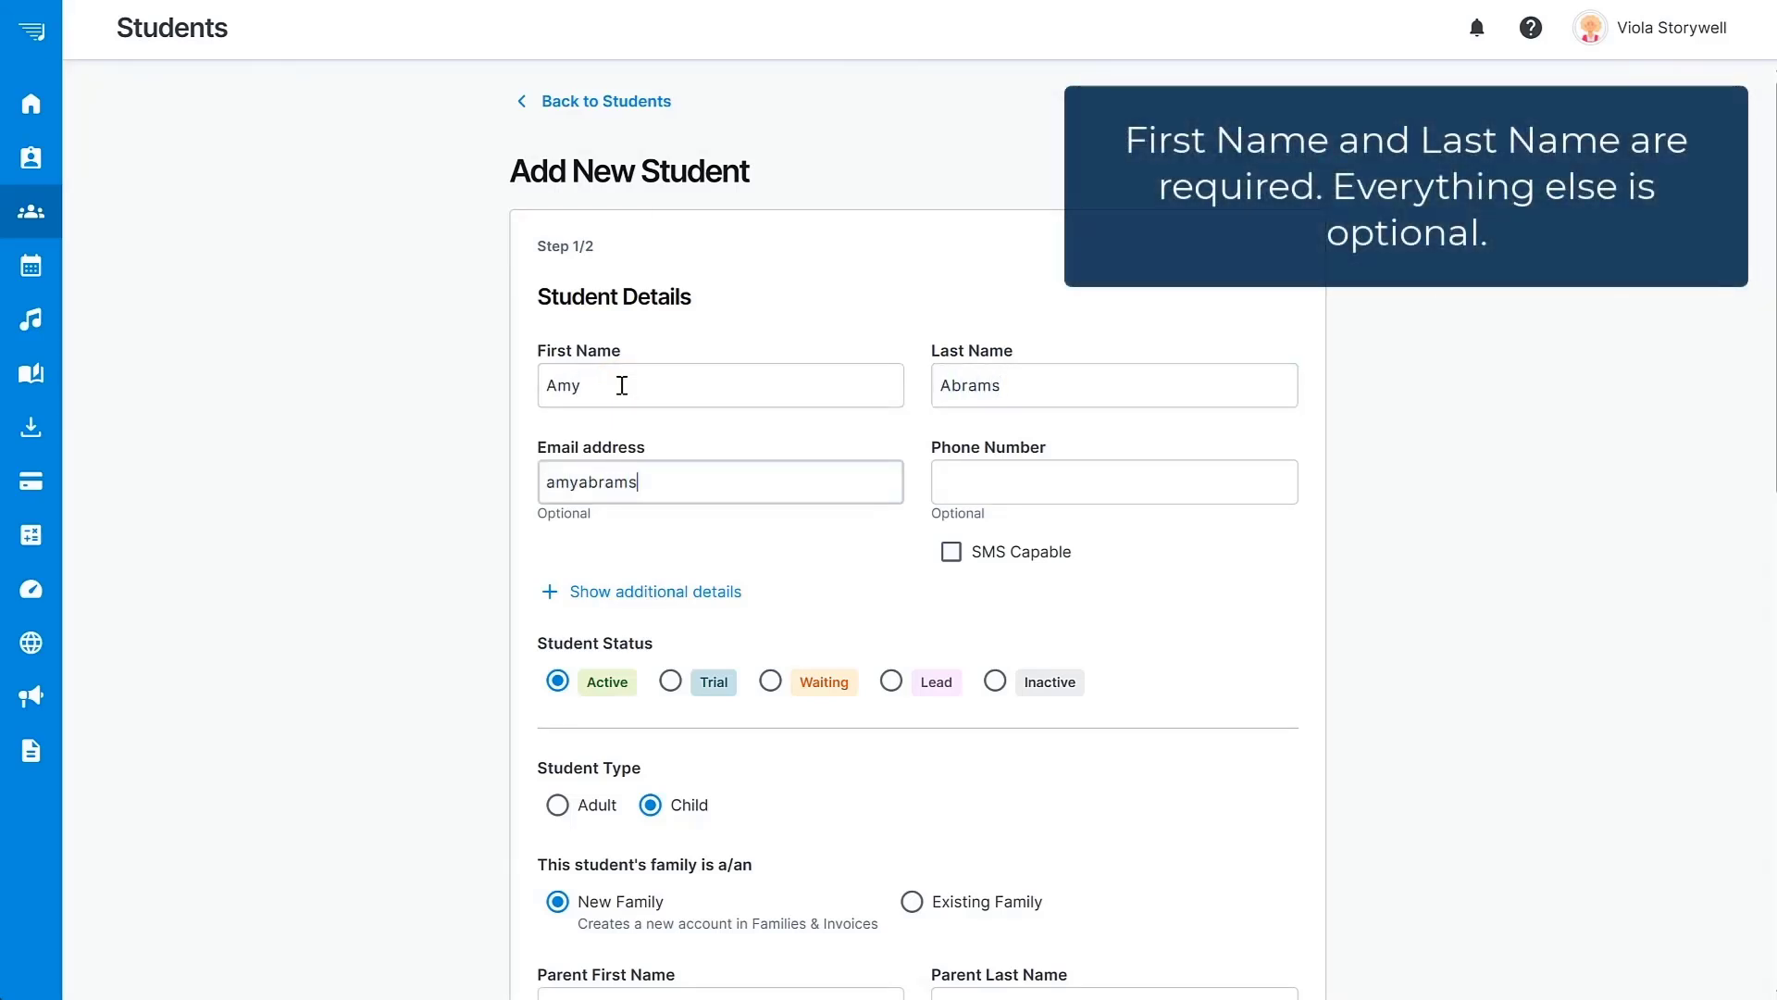
pyautogui.write('@example.com')
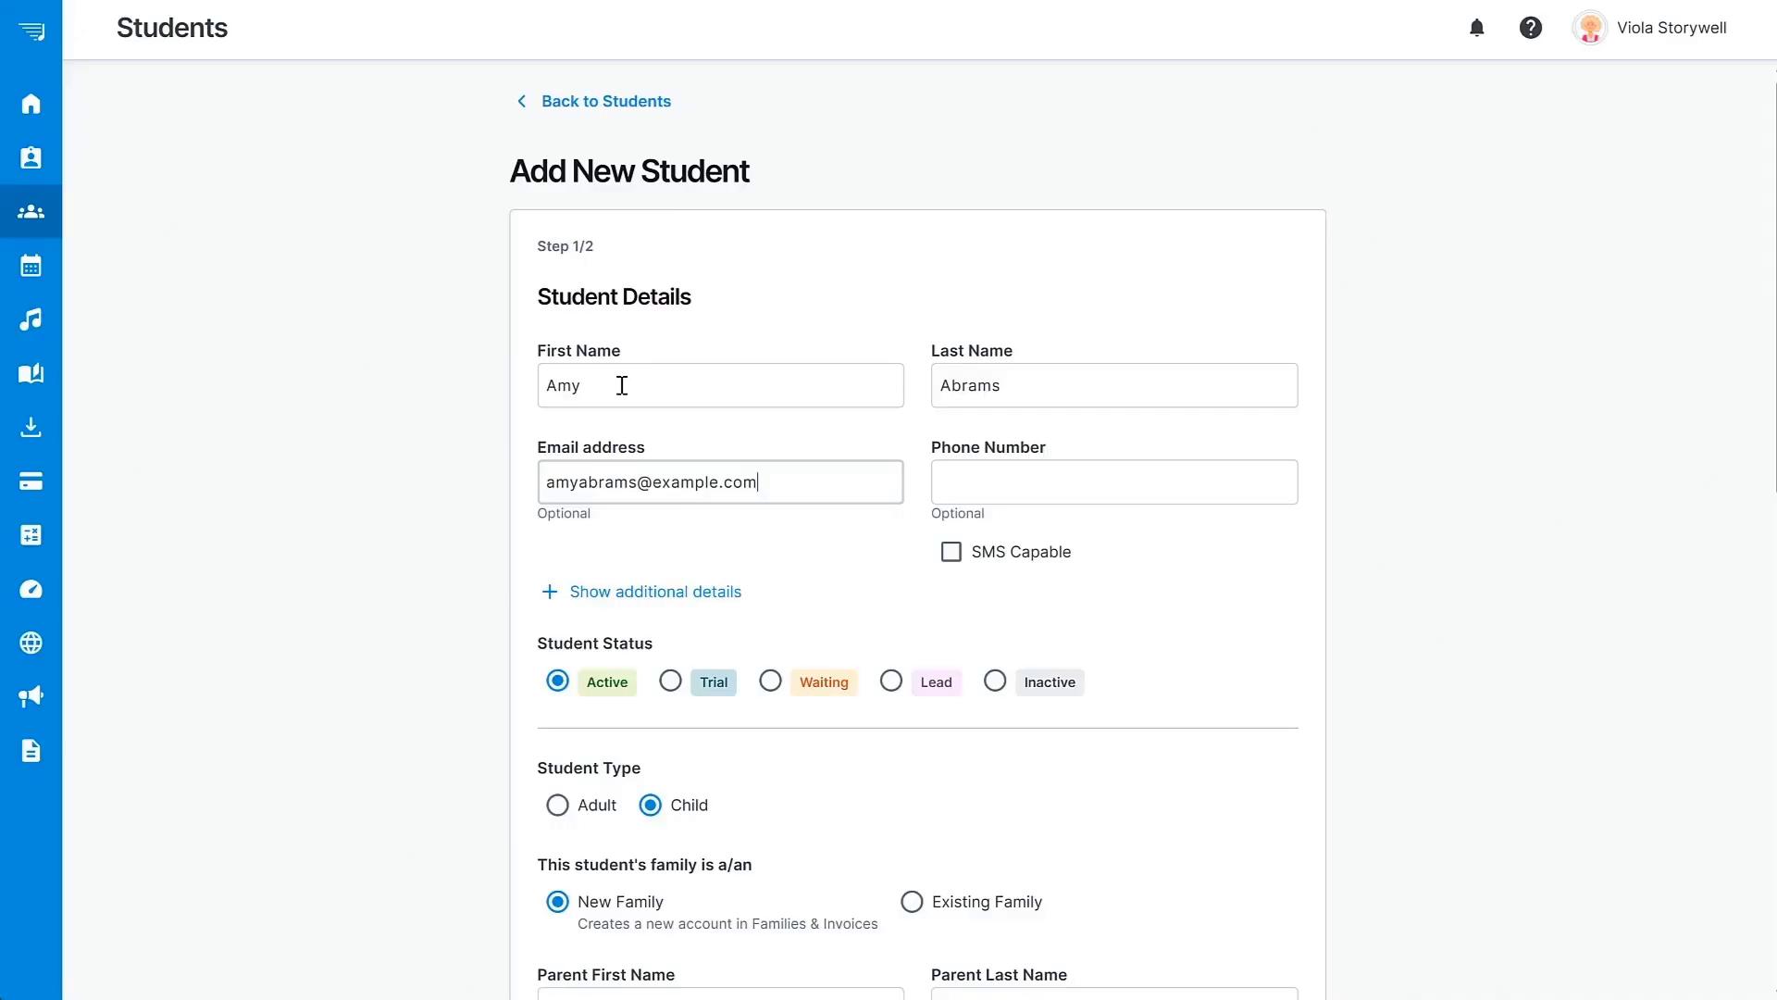
# Add the student's phone number and mark it SMS capable.
pyautogui.click(1028, 481)
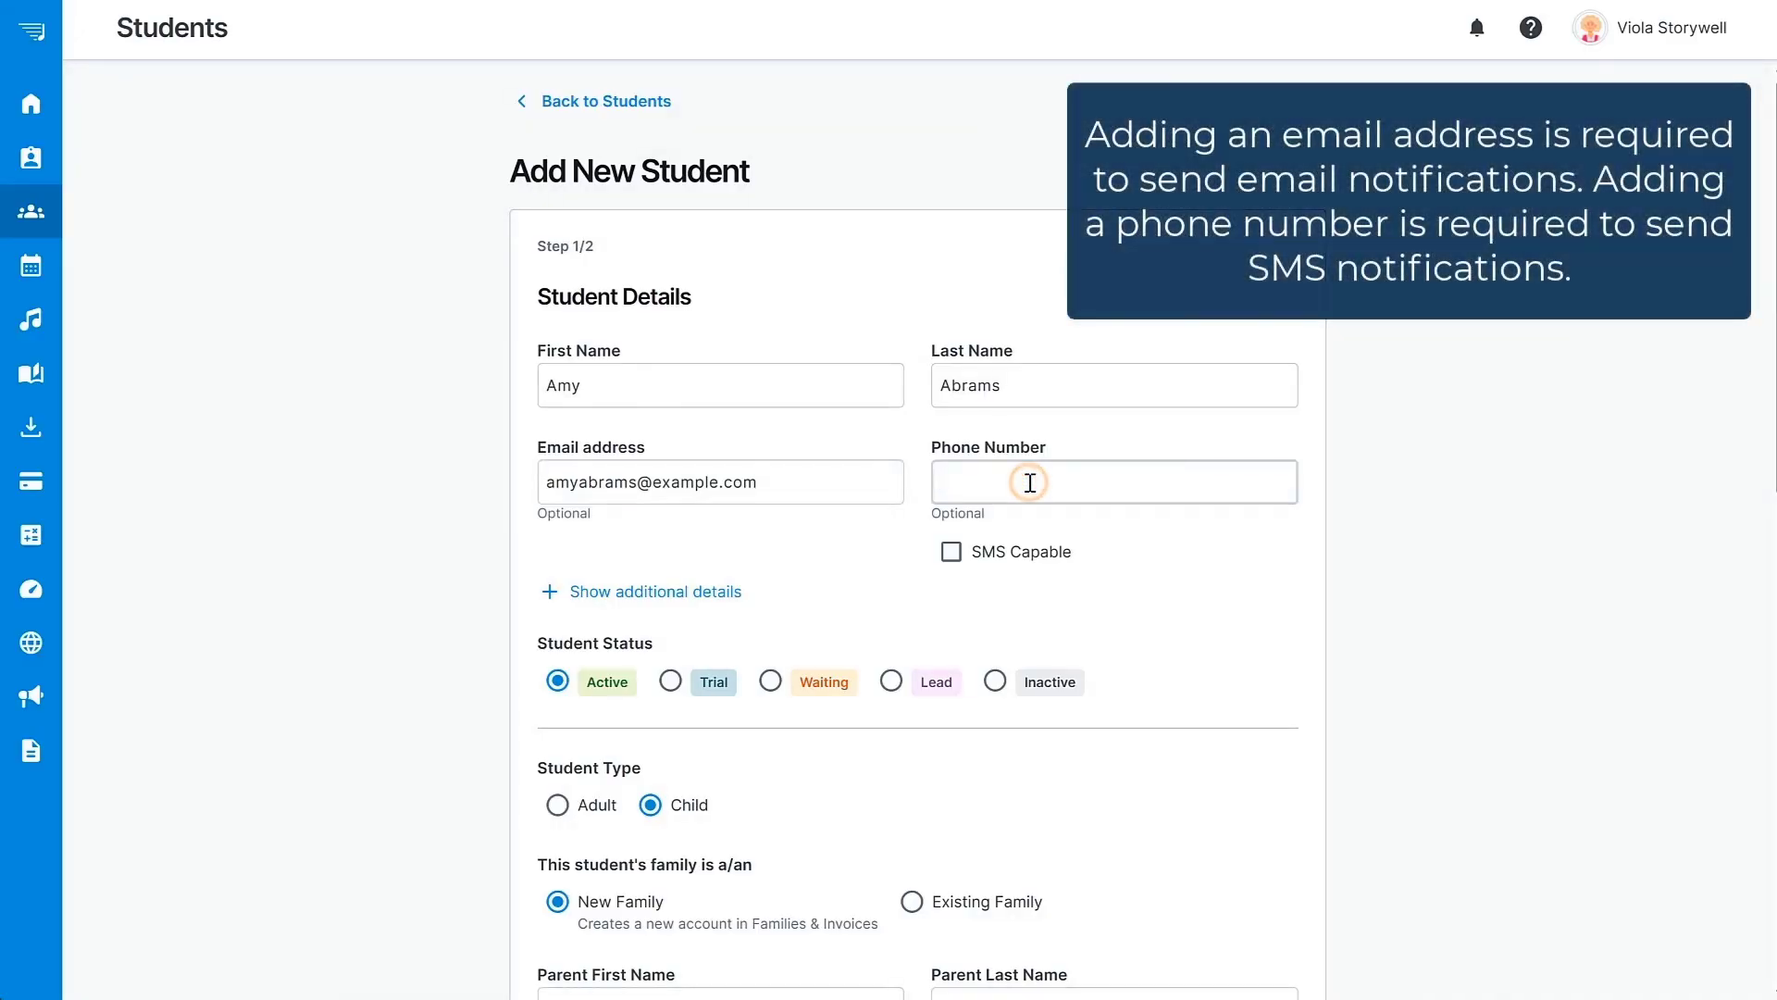
pyautogui.click(954, 554)
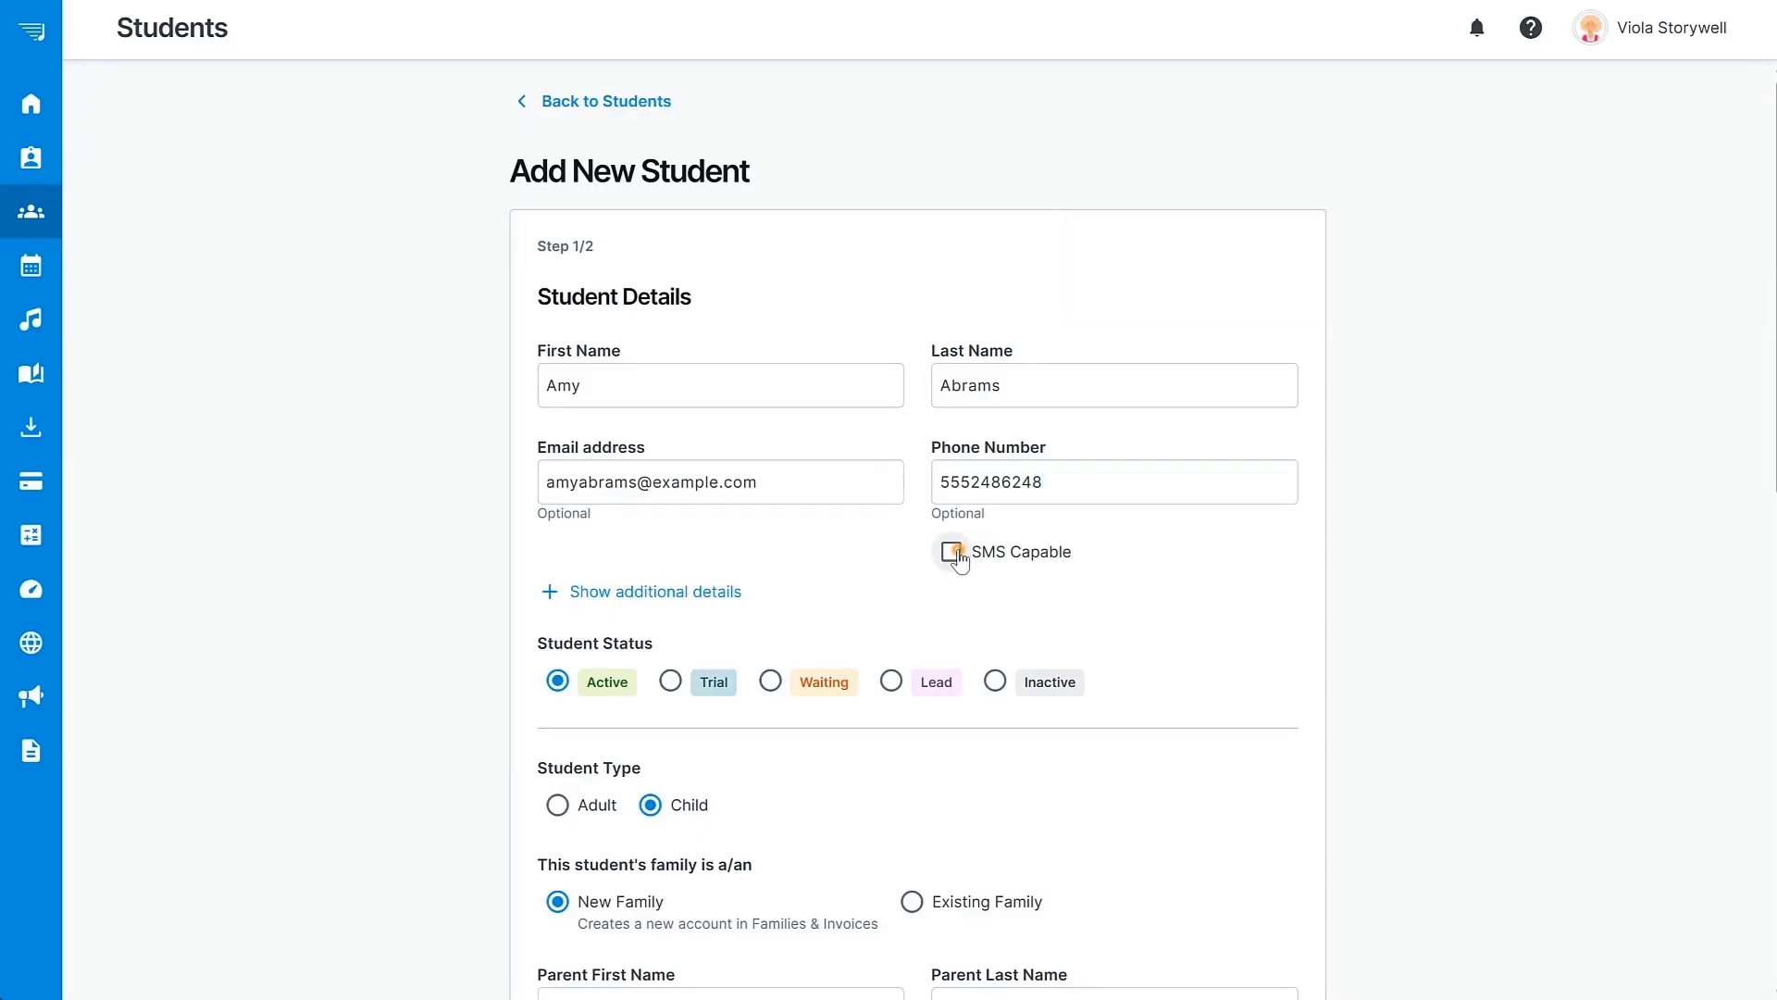
# Show the additional student details and add Piano and Voice as instruments.
pyautogui.click(729, 592)
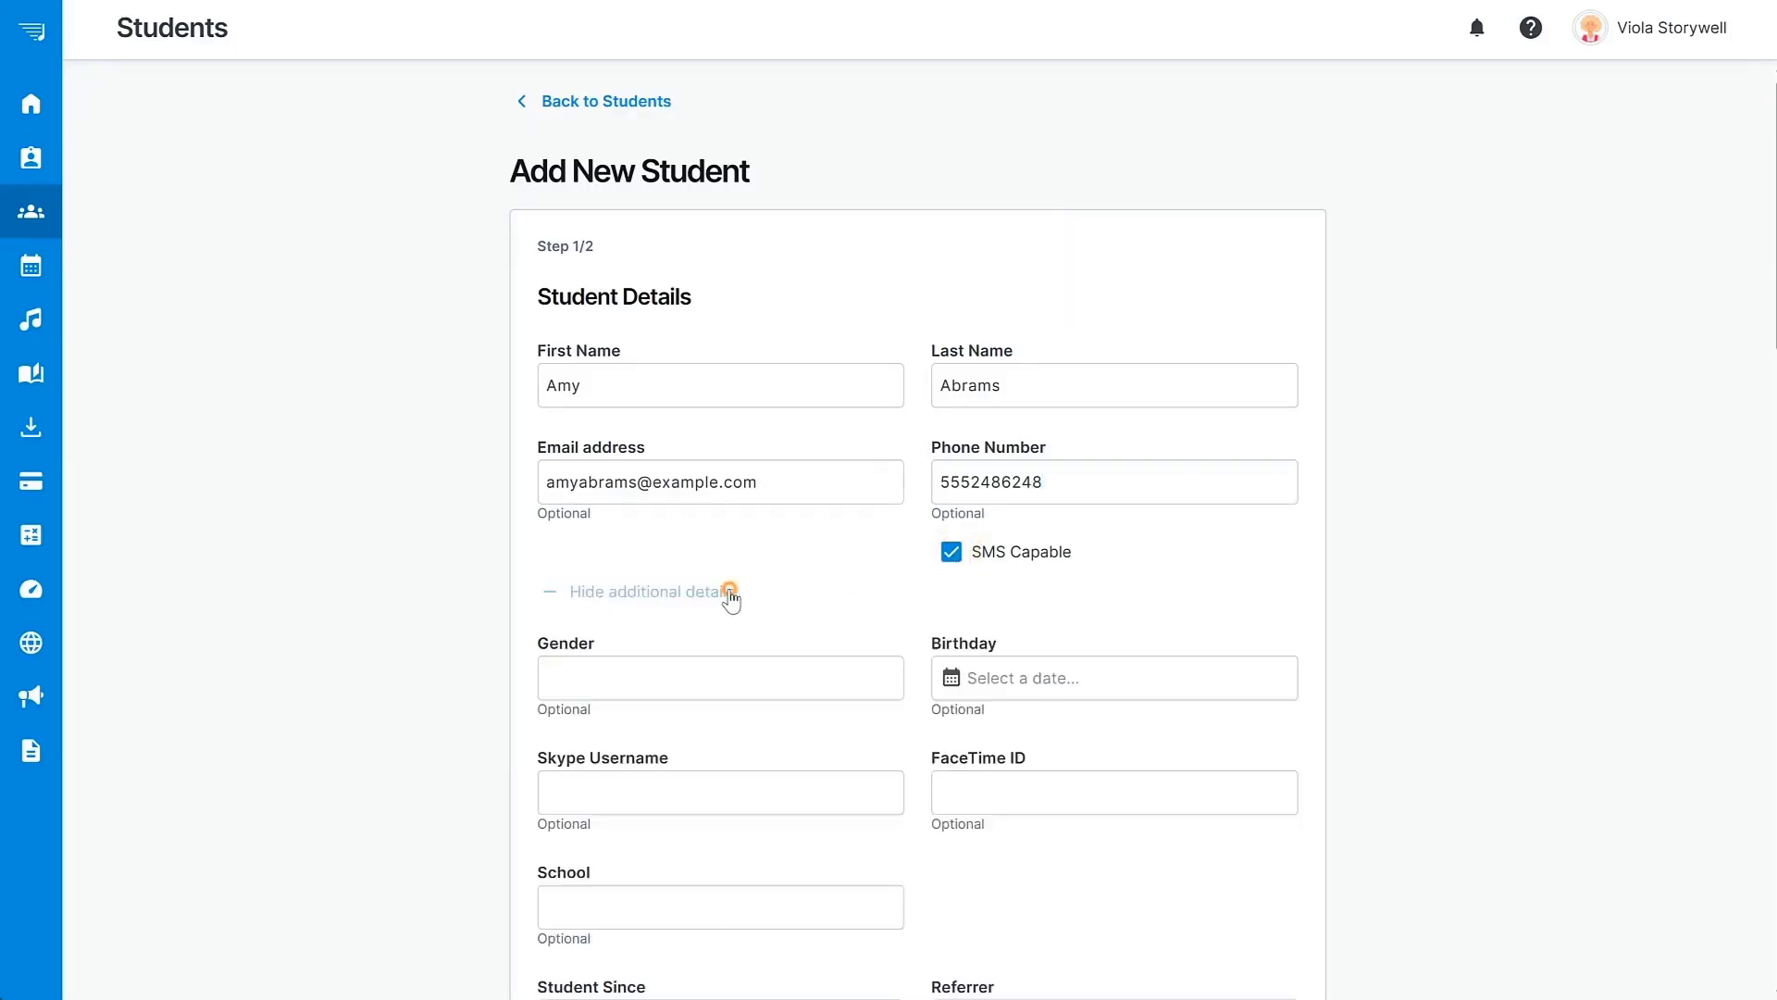
pyautogui.scroll(-5, 1446, 365)
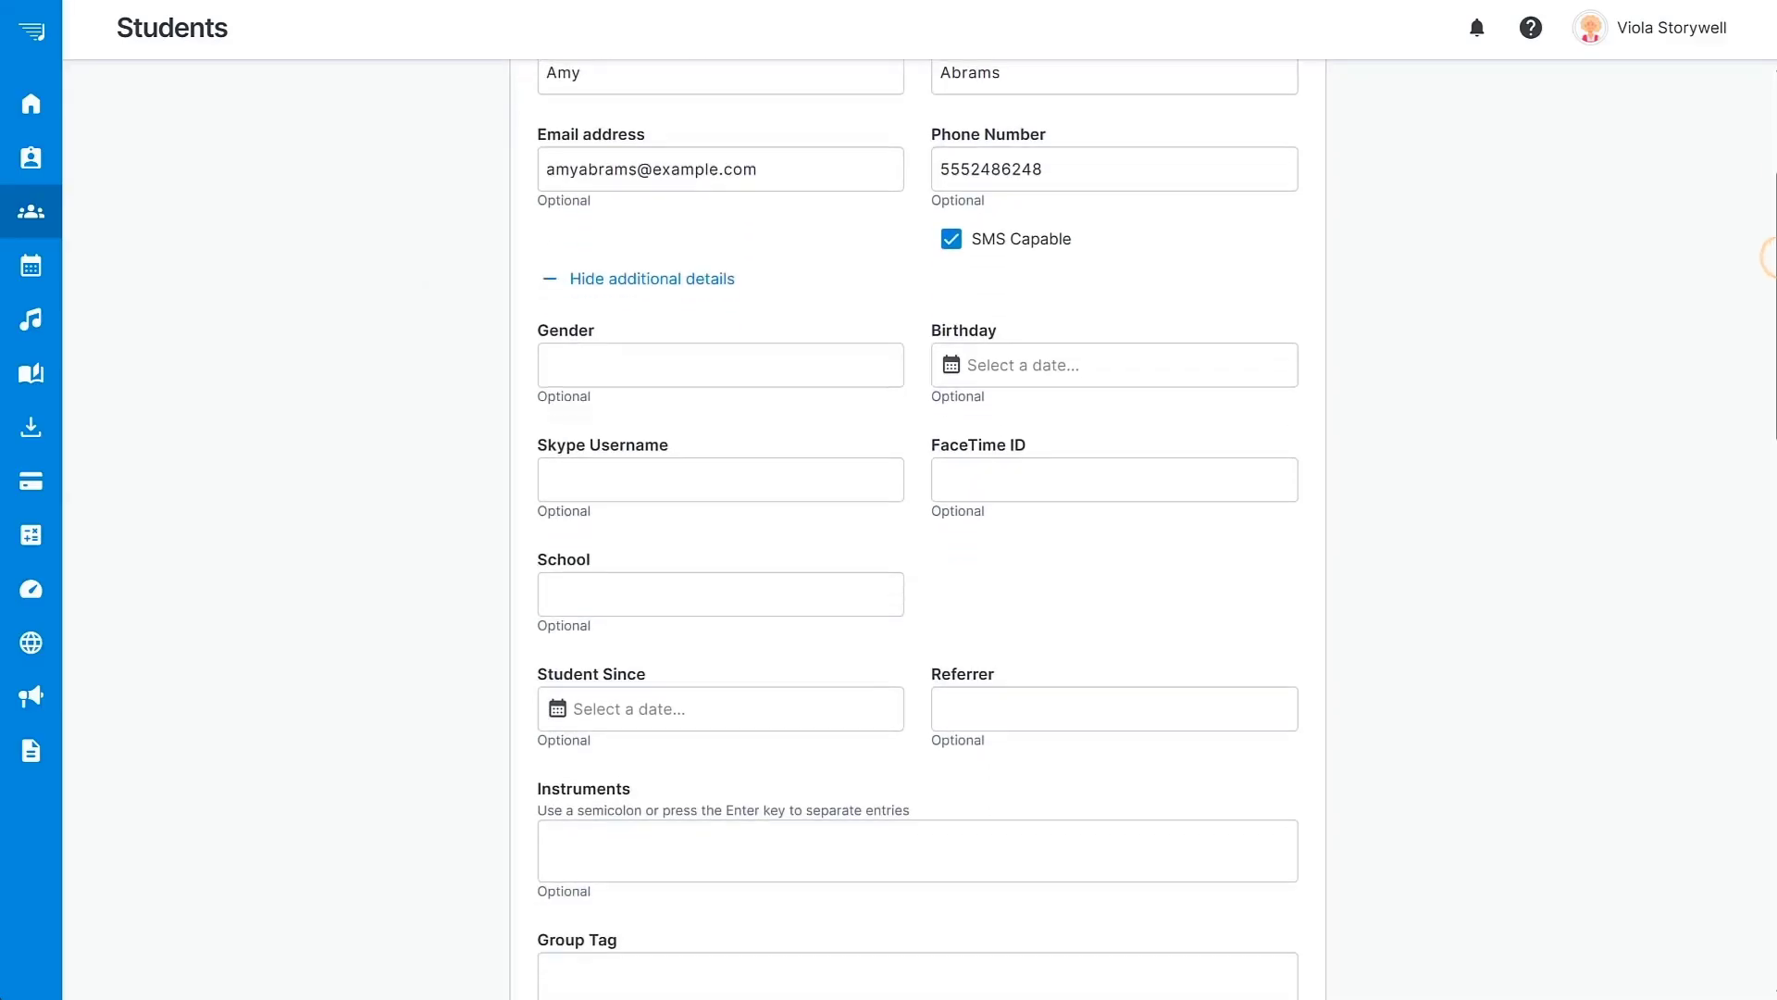
pyautogui.moveTo(1776, 389); pyautogui.dragTo(1776, 424)
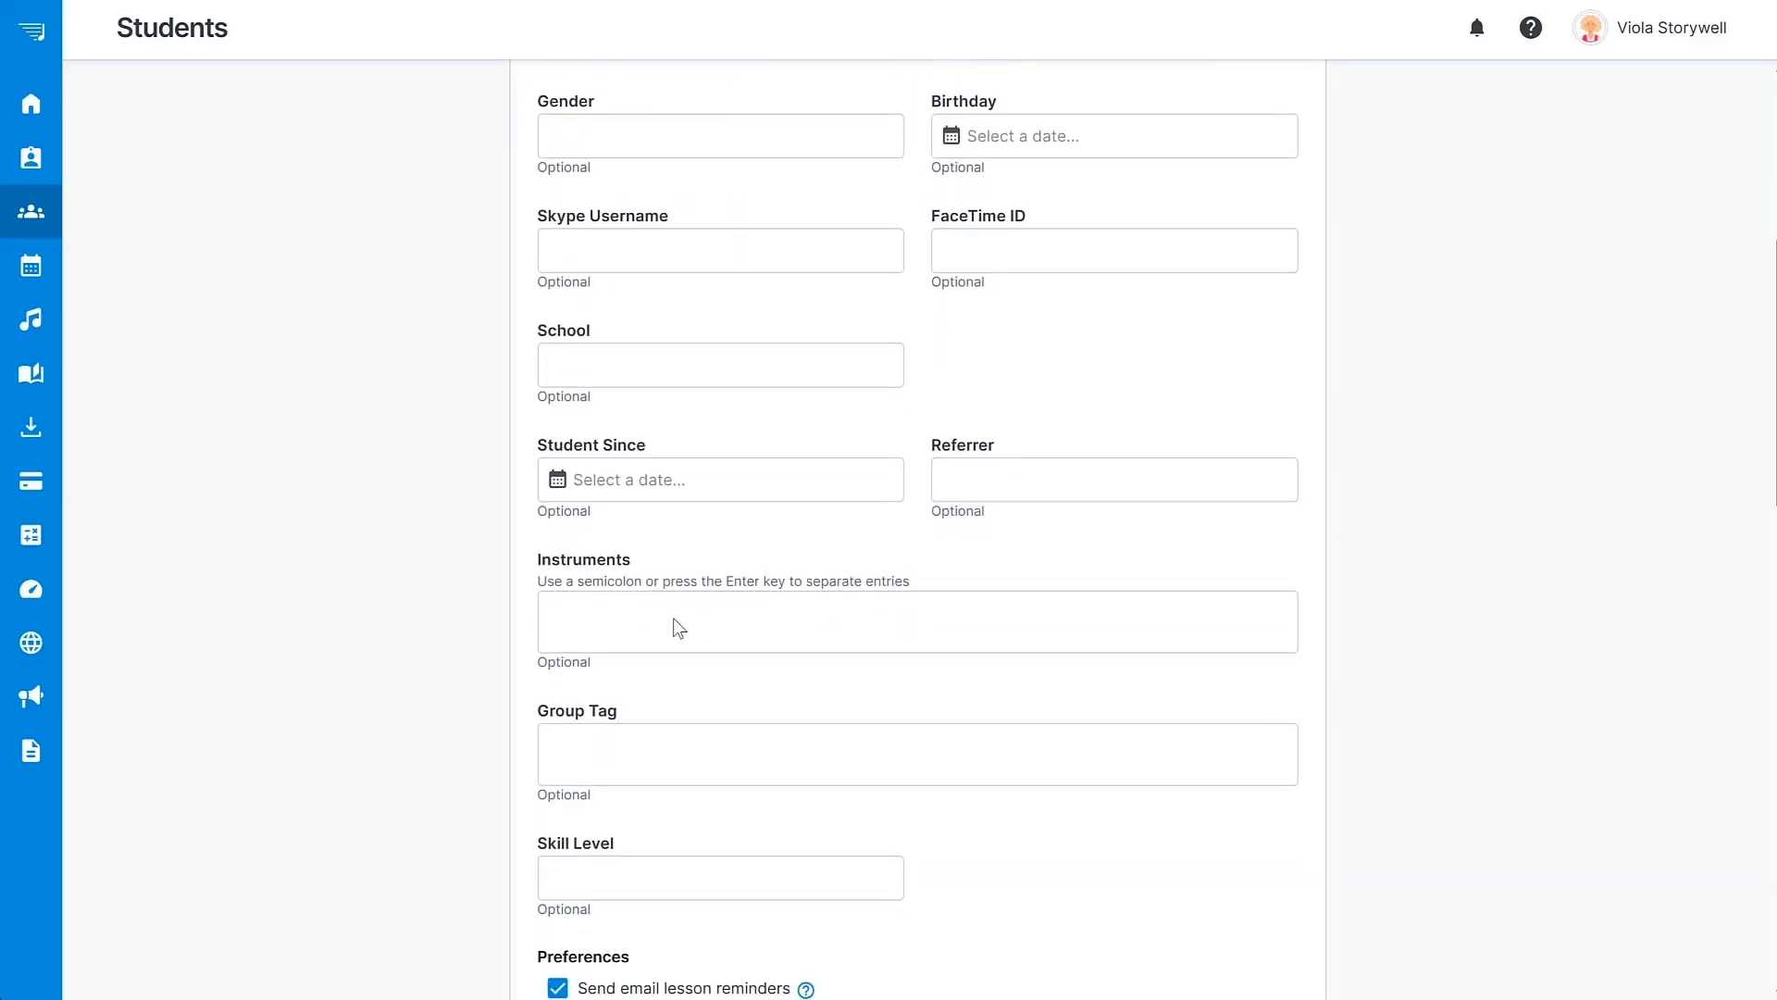
pyautogui.click(676, 619)
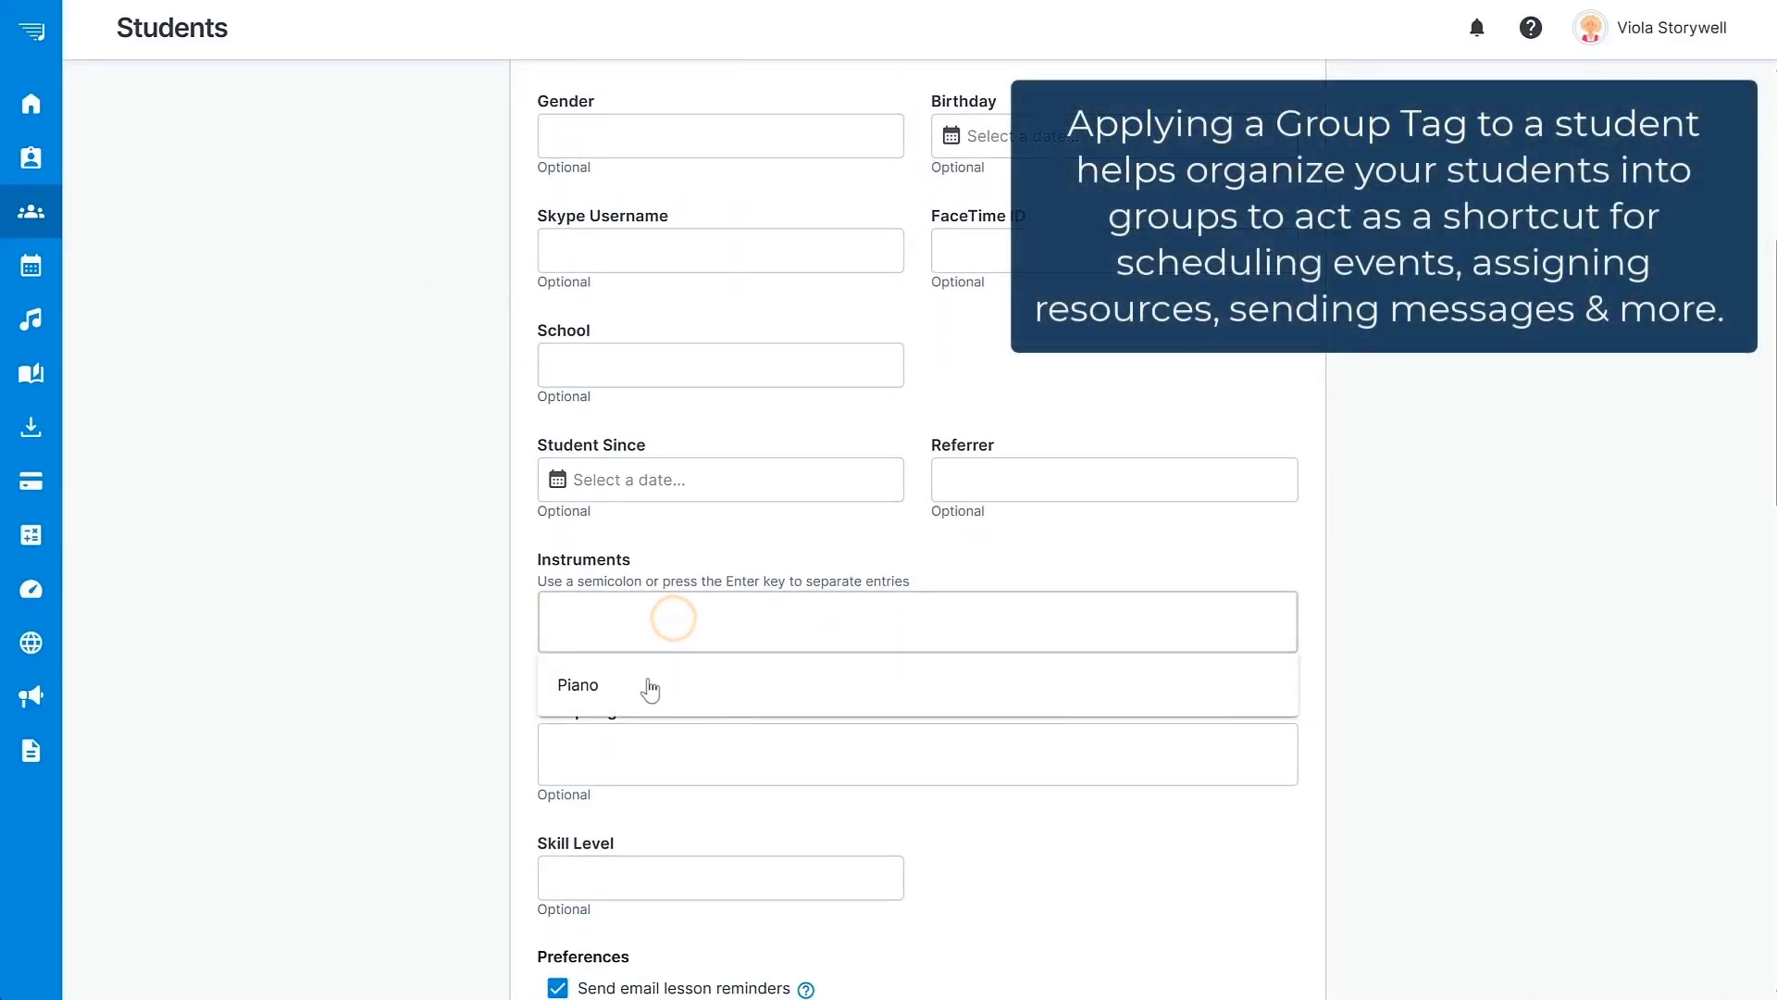
pyautogui.click(648, 678)
pyautogui.write('Voice')
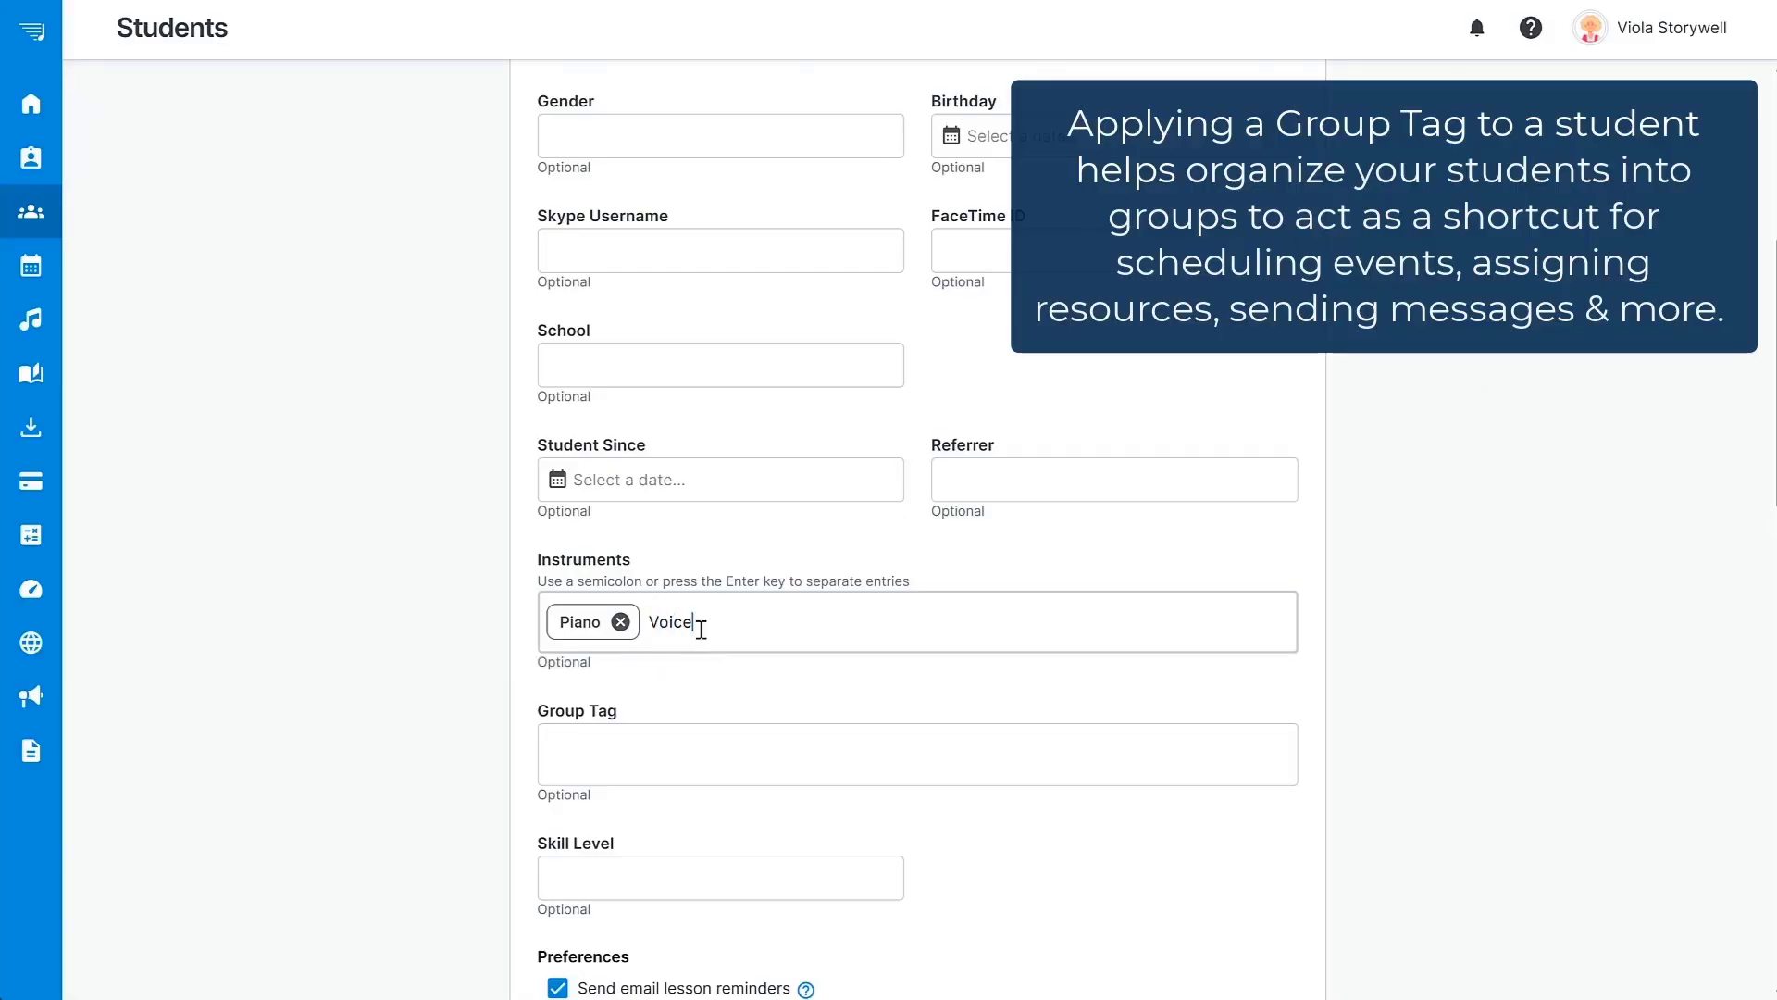
pyautogui.press('Return')
# Tag the student with the Voice and Piano groups.
pyautogui.click(676, 755)
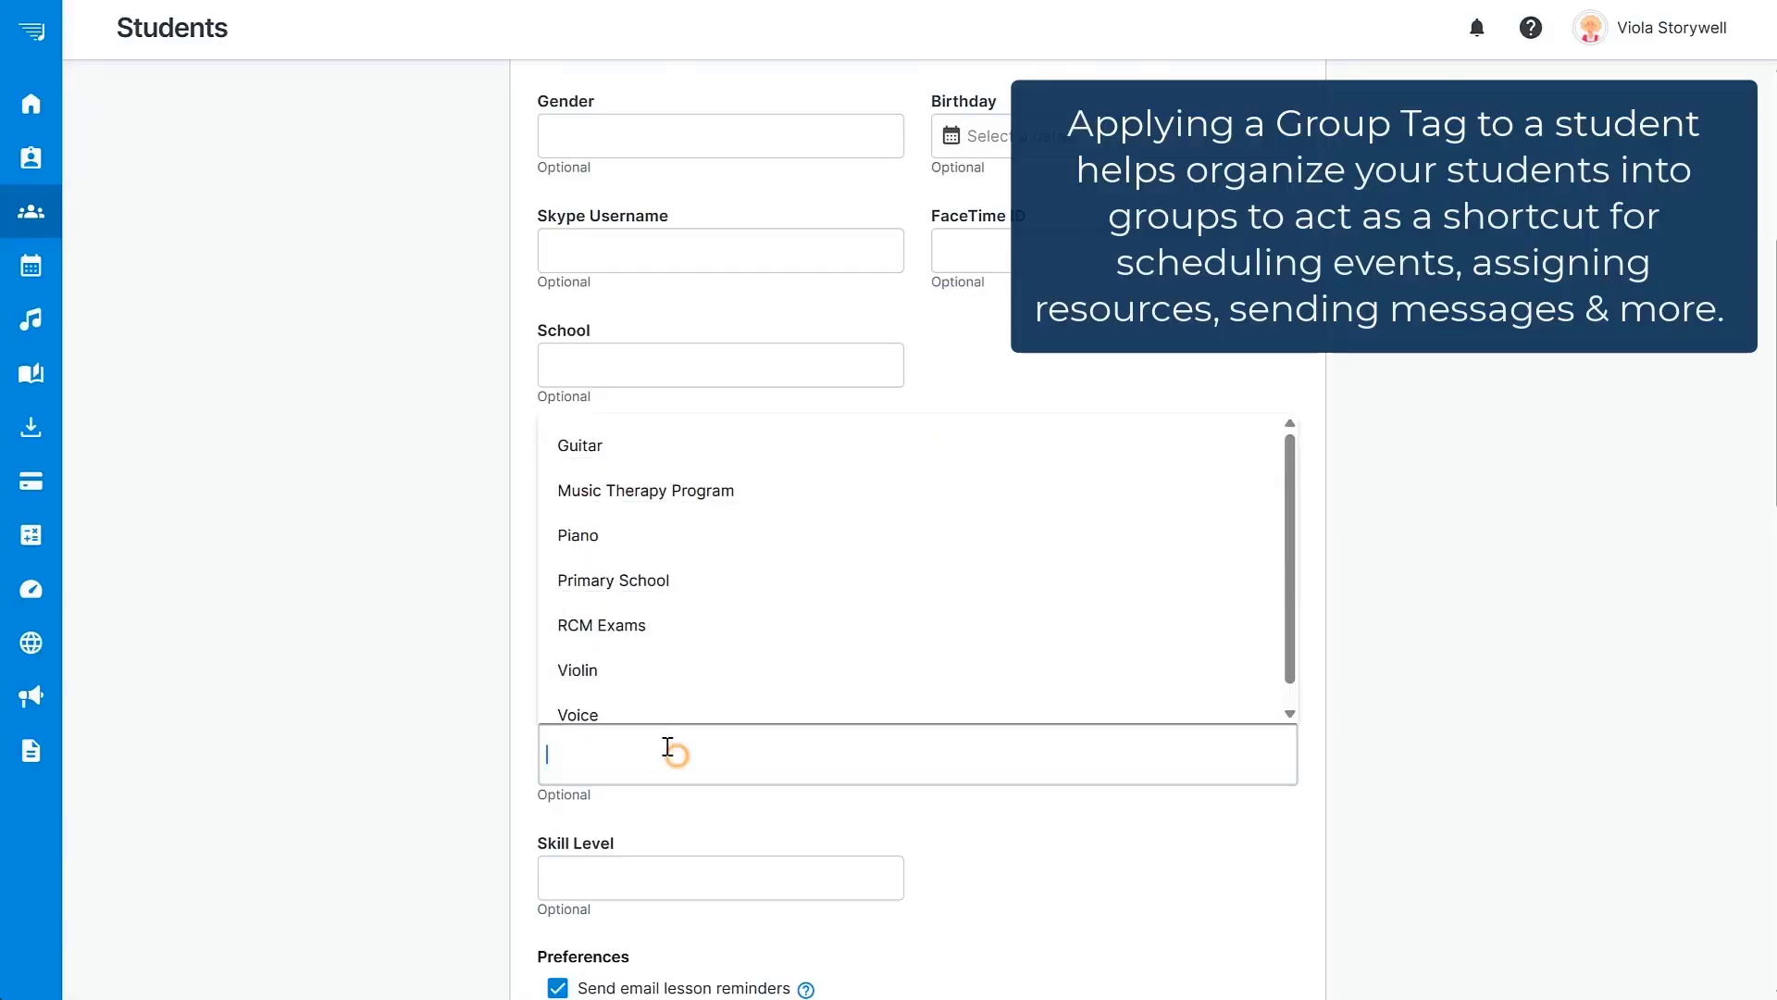
pyautogui.click(623, 716)
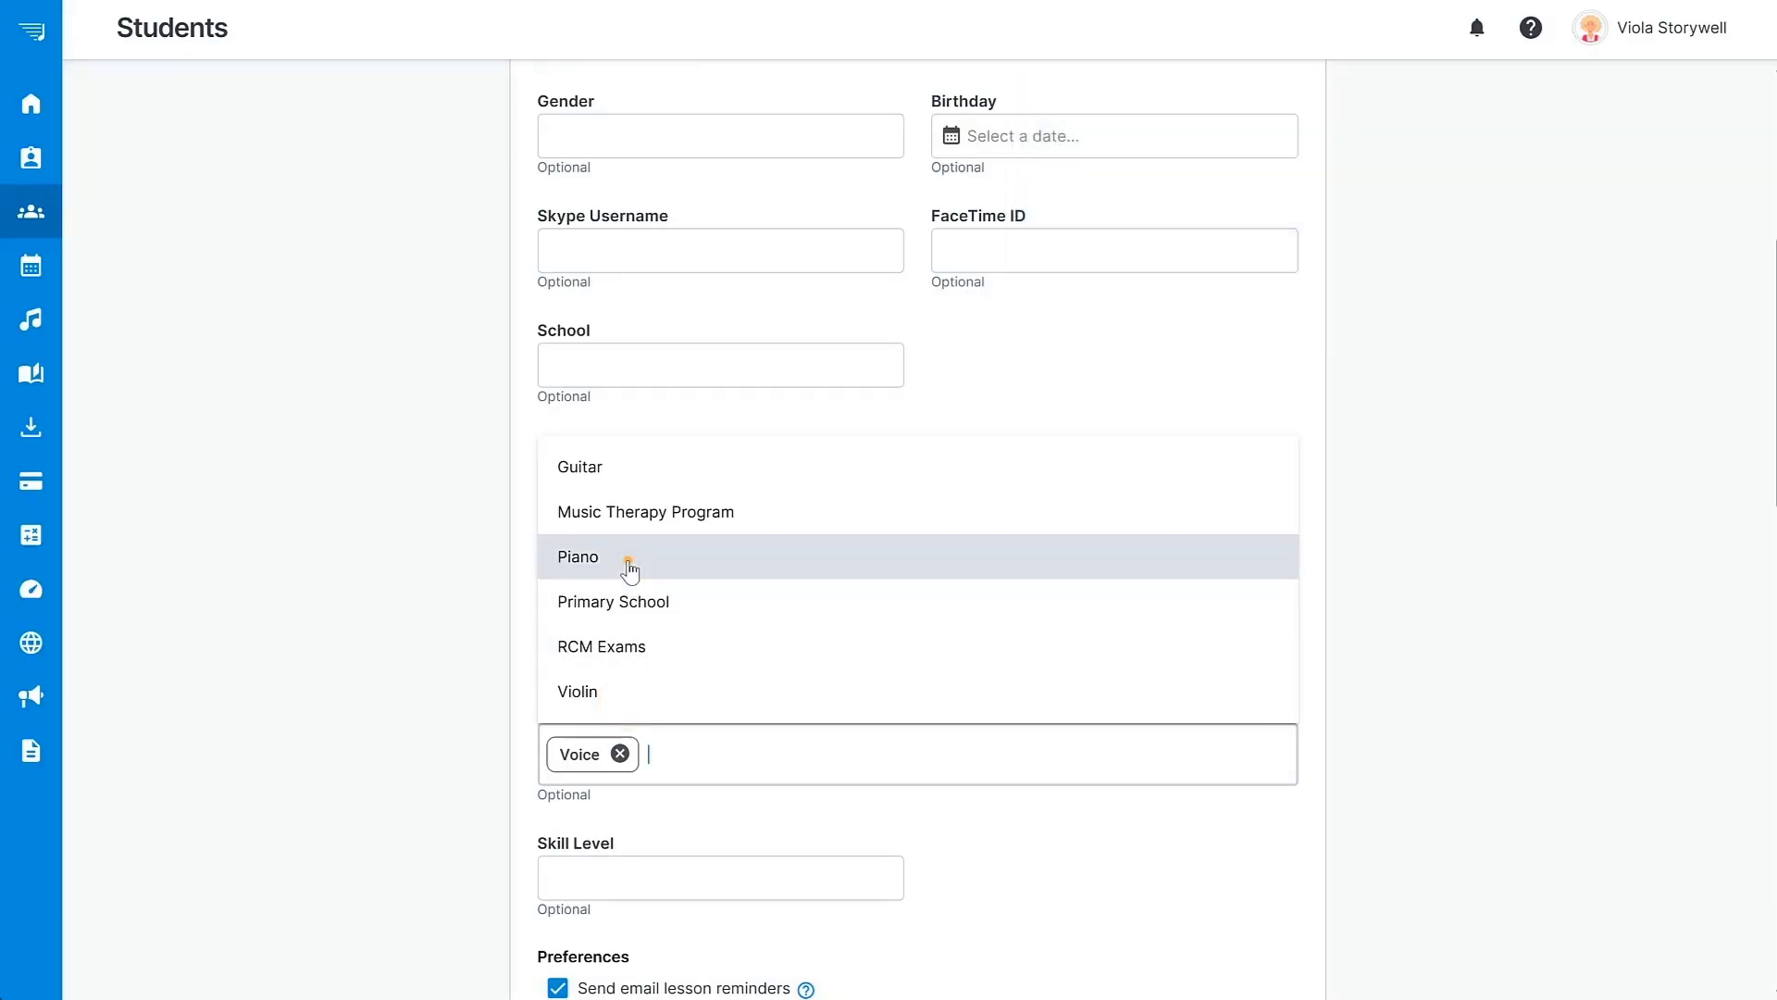
pyautogui.click(628, 558)
pyautogui.click(1374, 720)
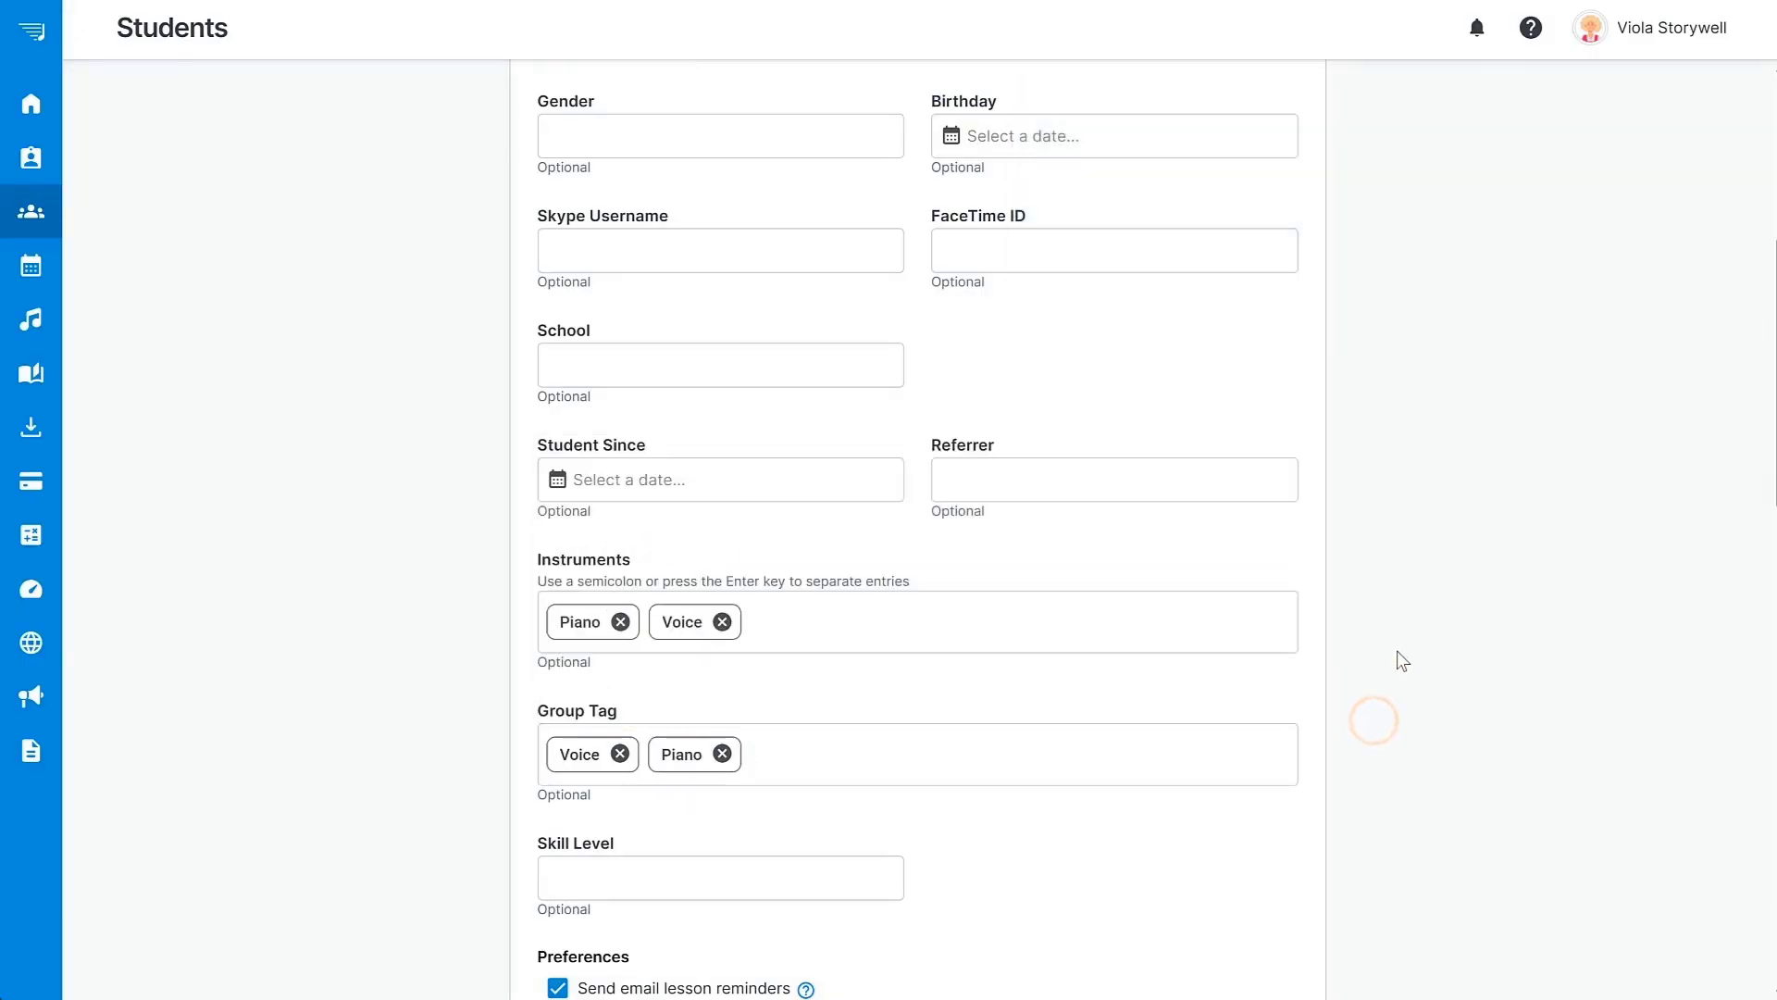
# Enter the parent's first name, last name and e-mail address for the new family account.
pyautogui.scroll(-6, 1404, 660)
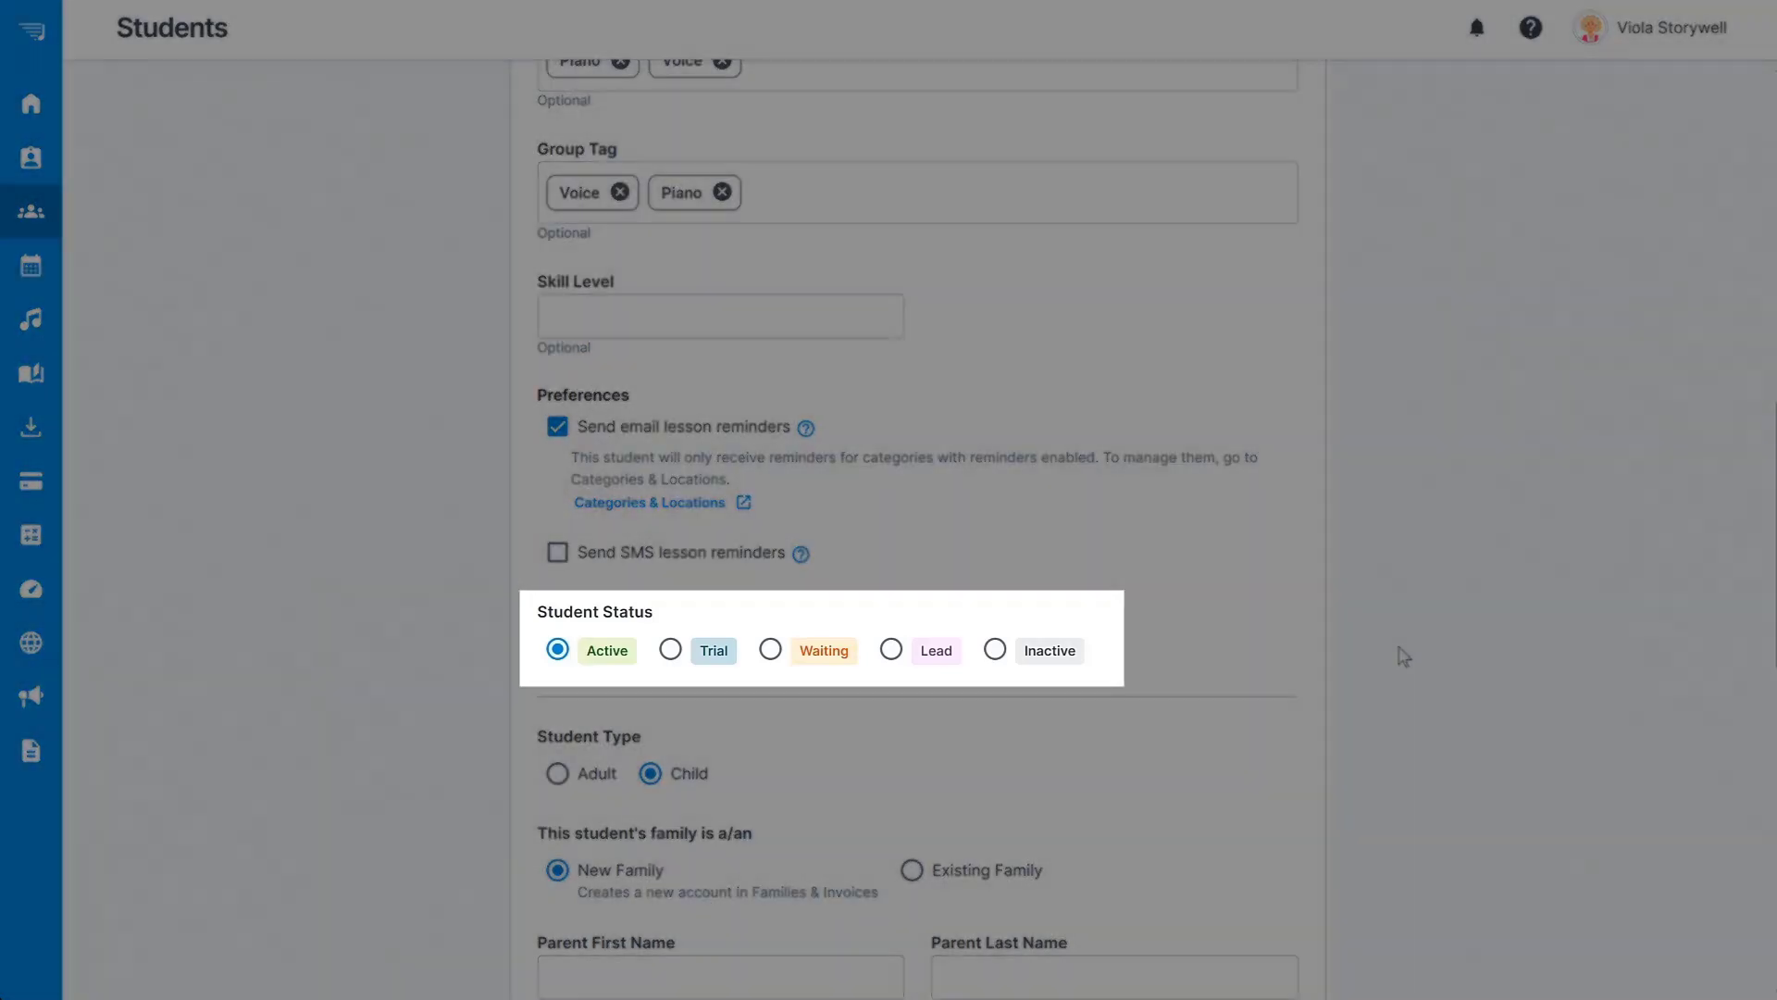
pyautogui.scroll(-7, 1403, 656)
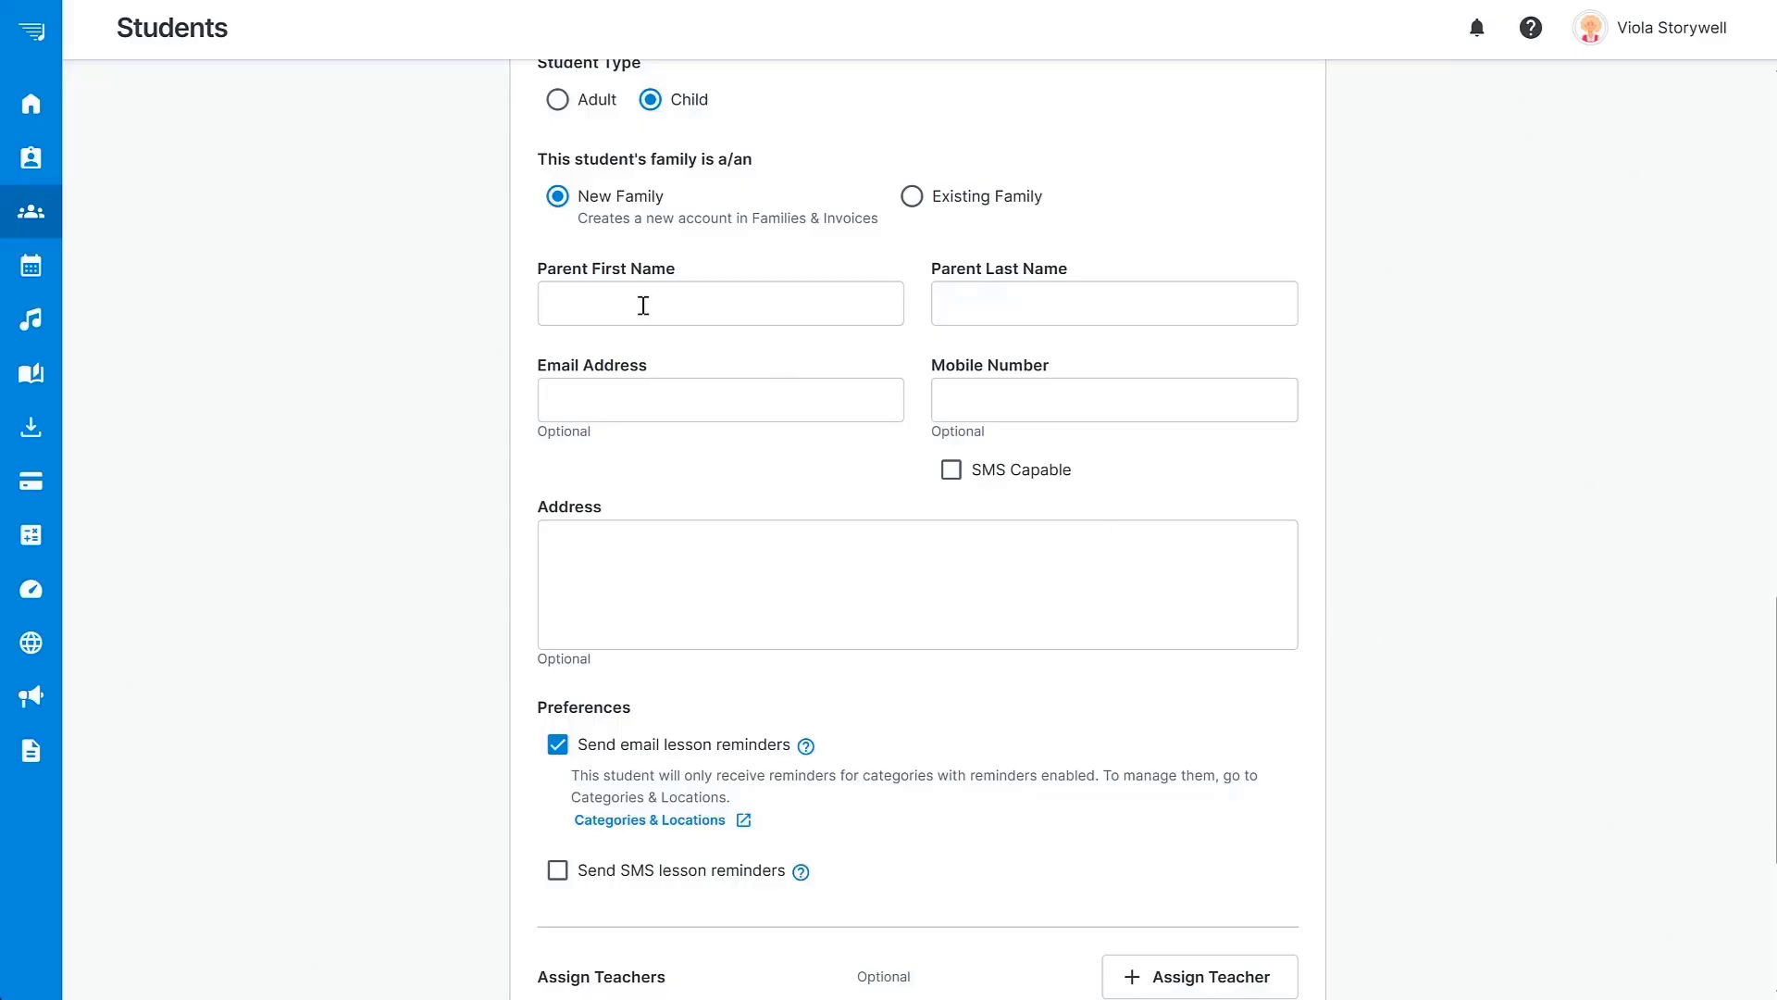
pyautogui.click(642, 304)
pyautogui.press('Tab')
pyautogui.press('Tab')
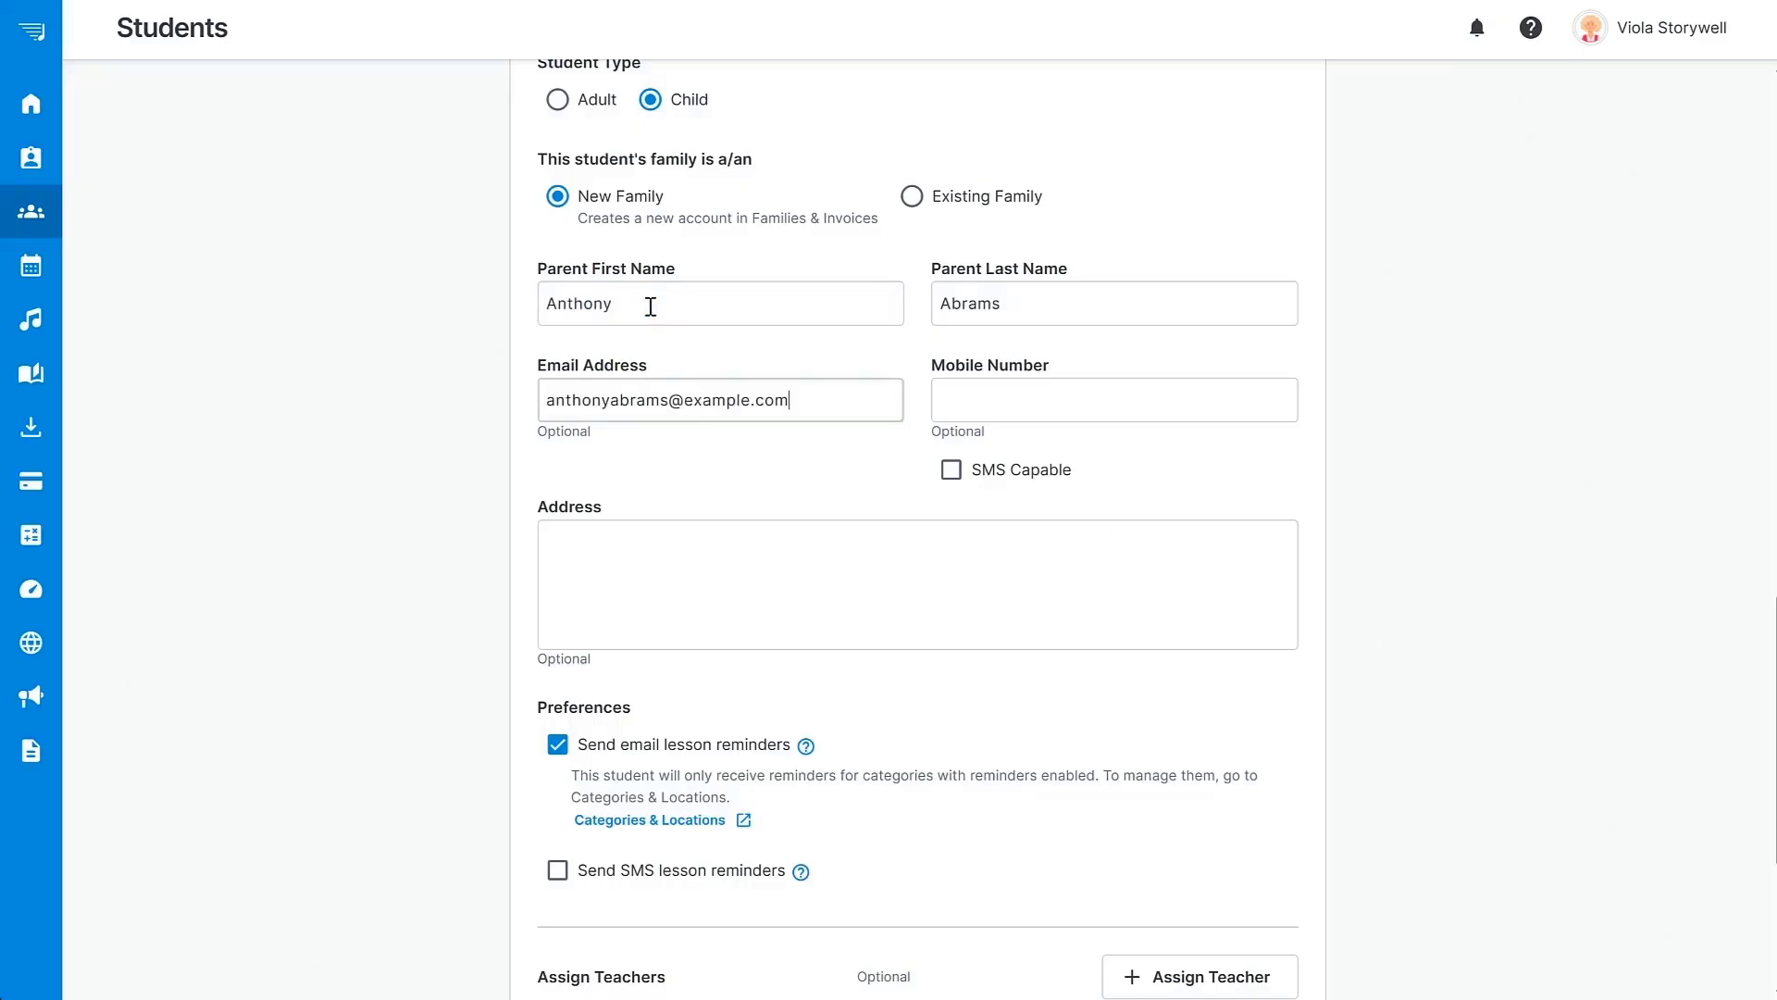
pyautogui.scroll(-4, 1459, 437)
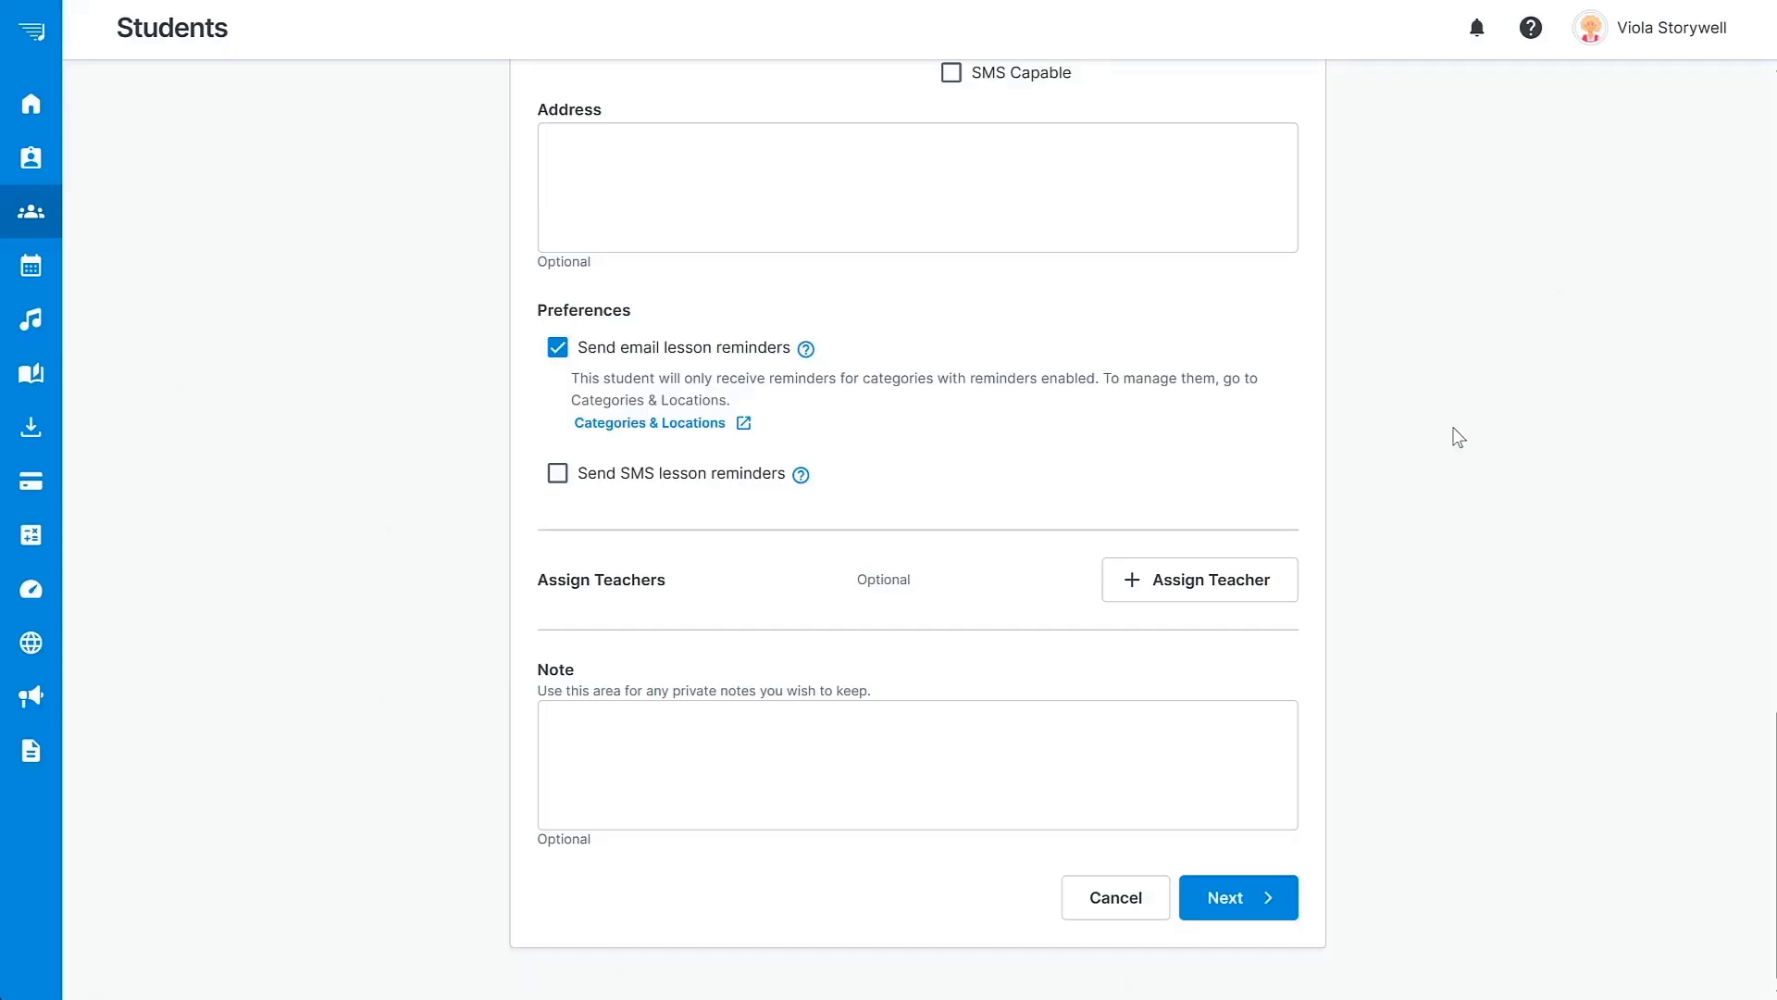
# Add a teacher assignment, keeping the current teacher and the Voice Lesson category.
pyautogui.click(1203, 582)
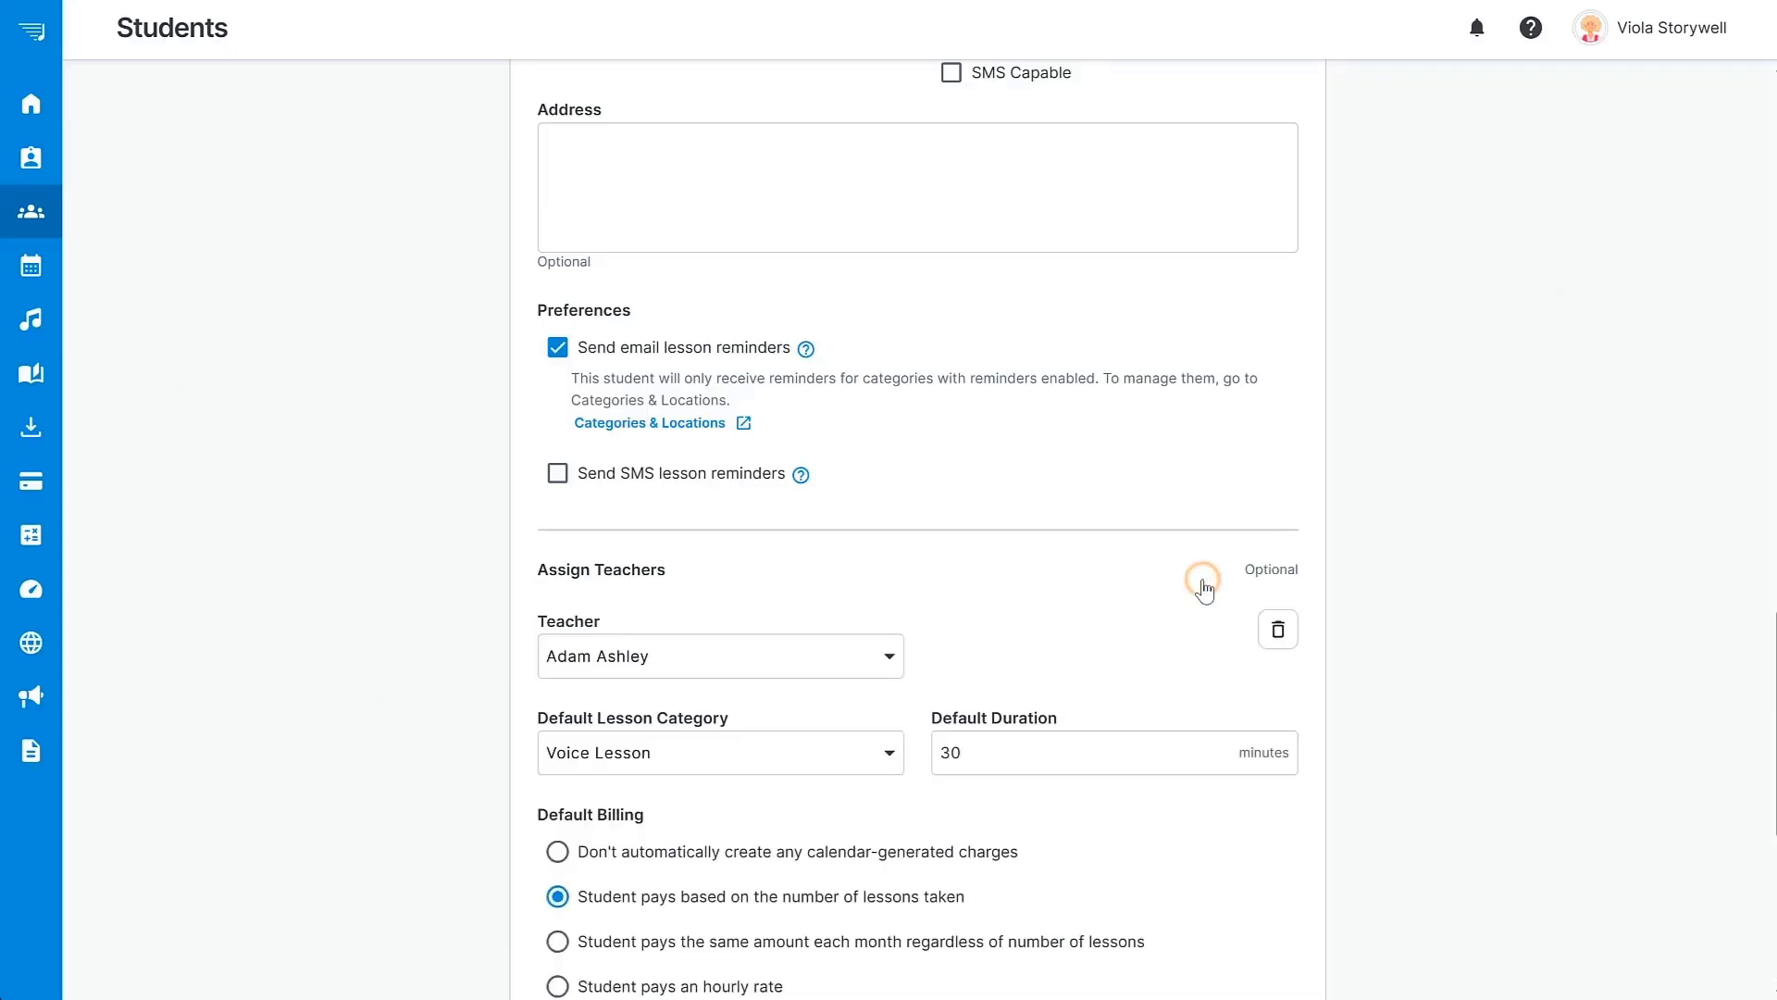
pyautogui.scroll(-2, 1204, 591)
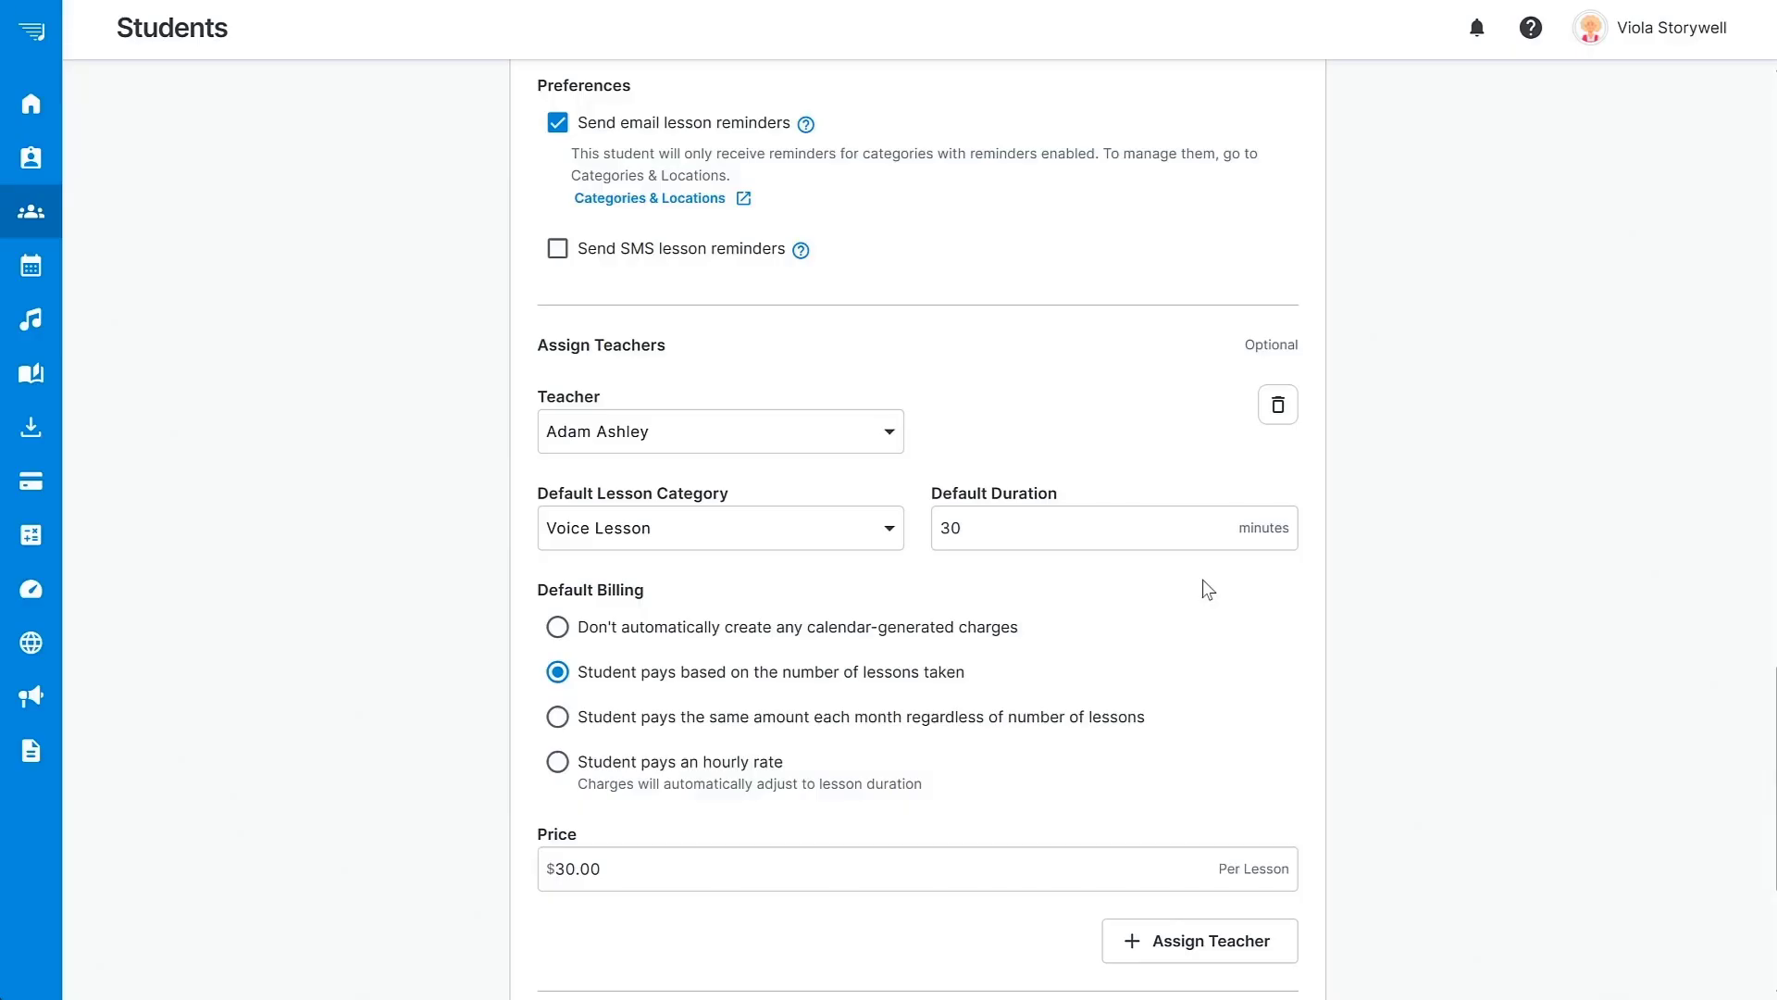
pyautogui.click(890, 437)
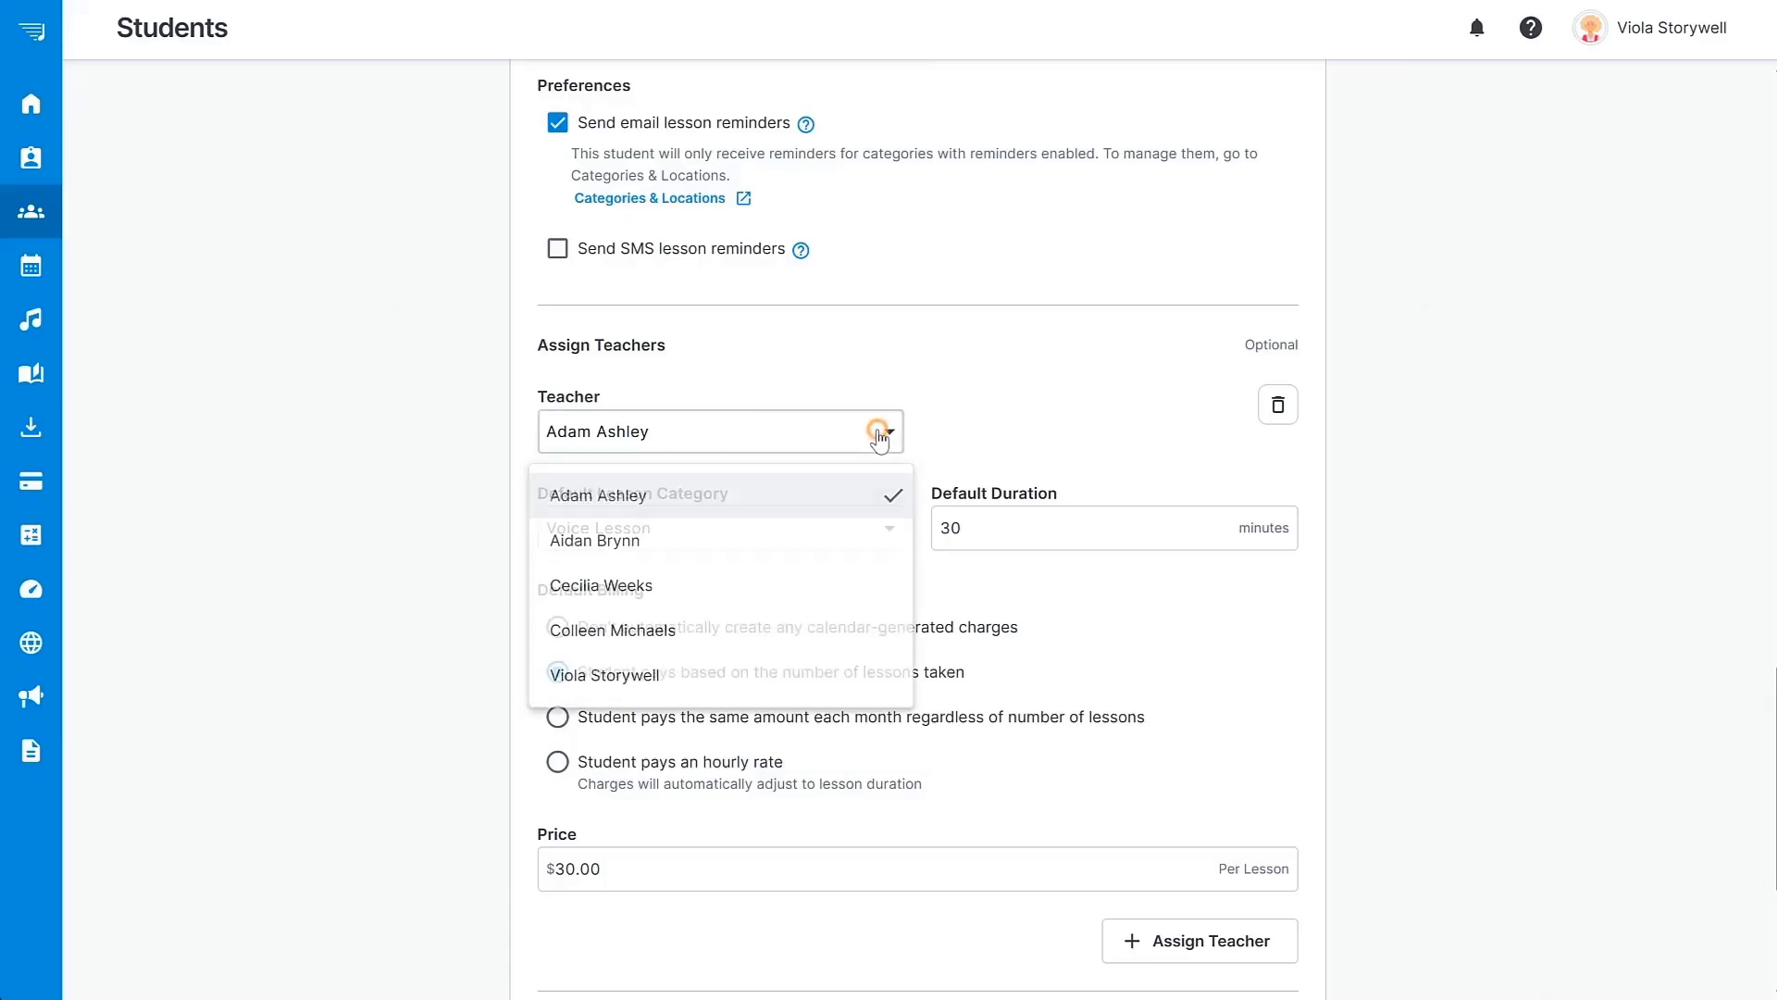
pyautogui.click(882, 435)
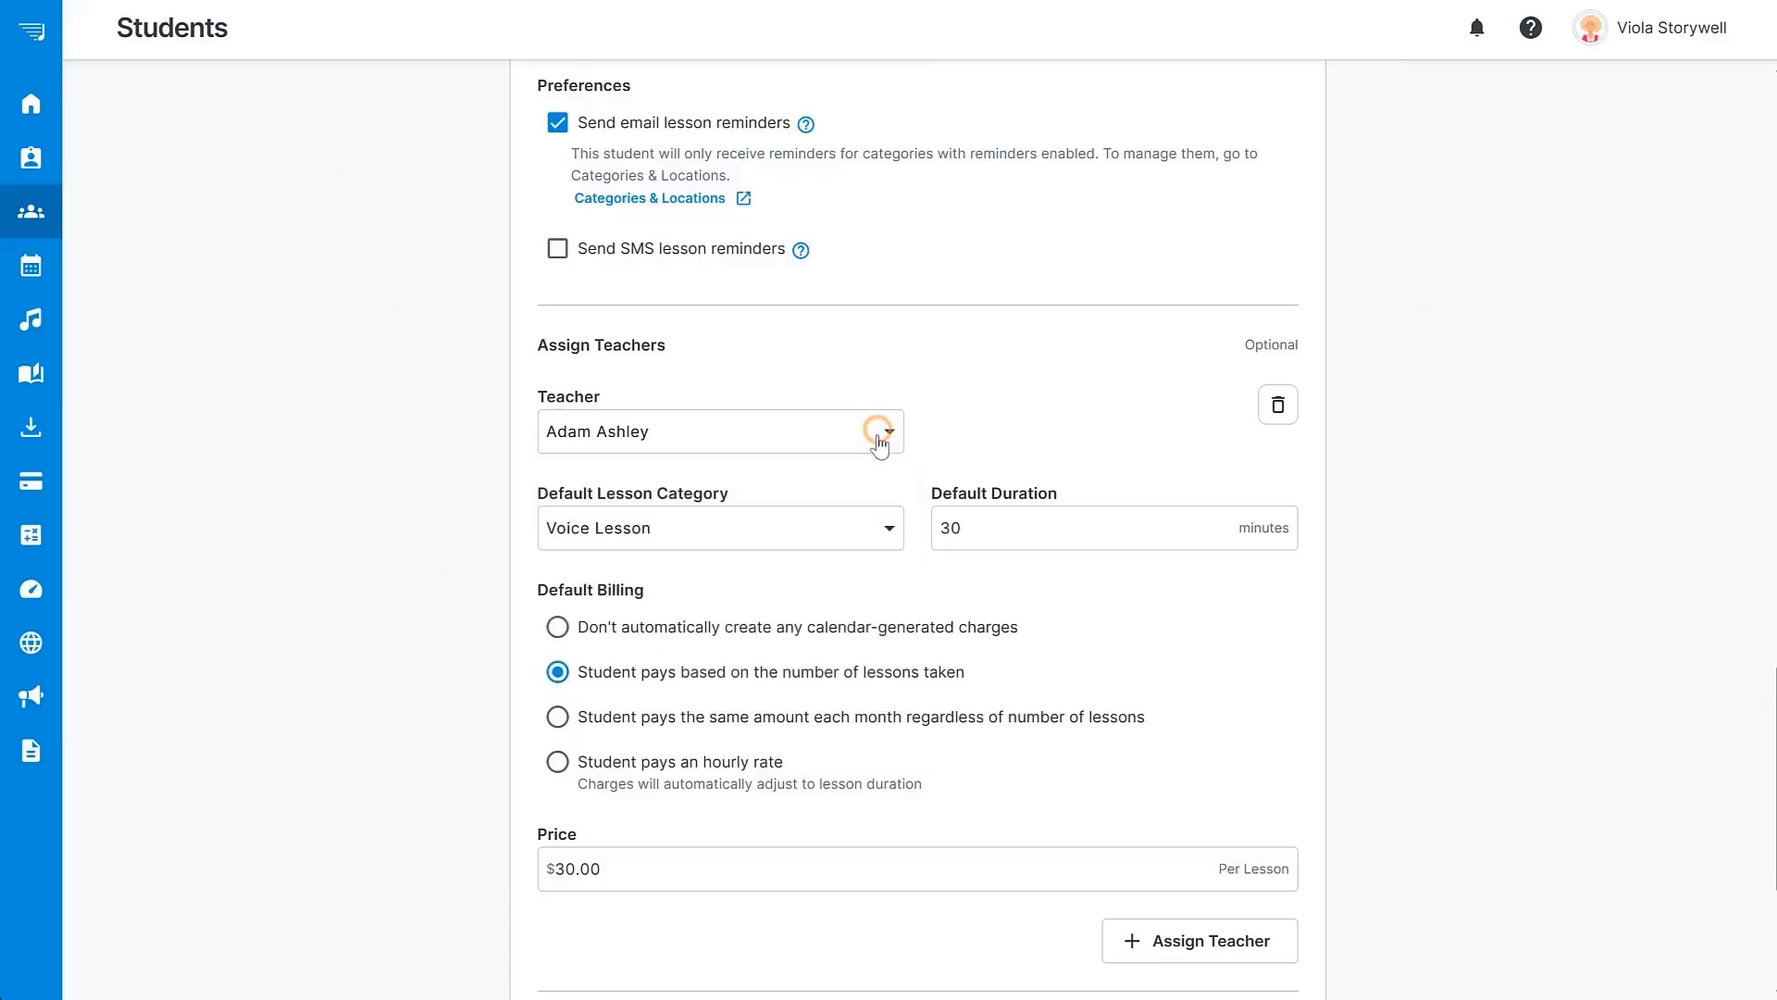
pyautogui.click(883, 532)
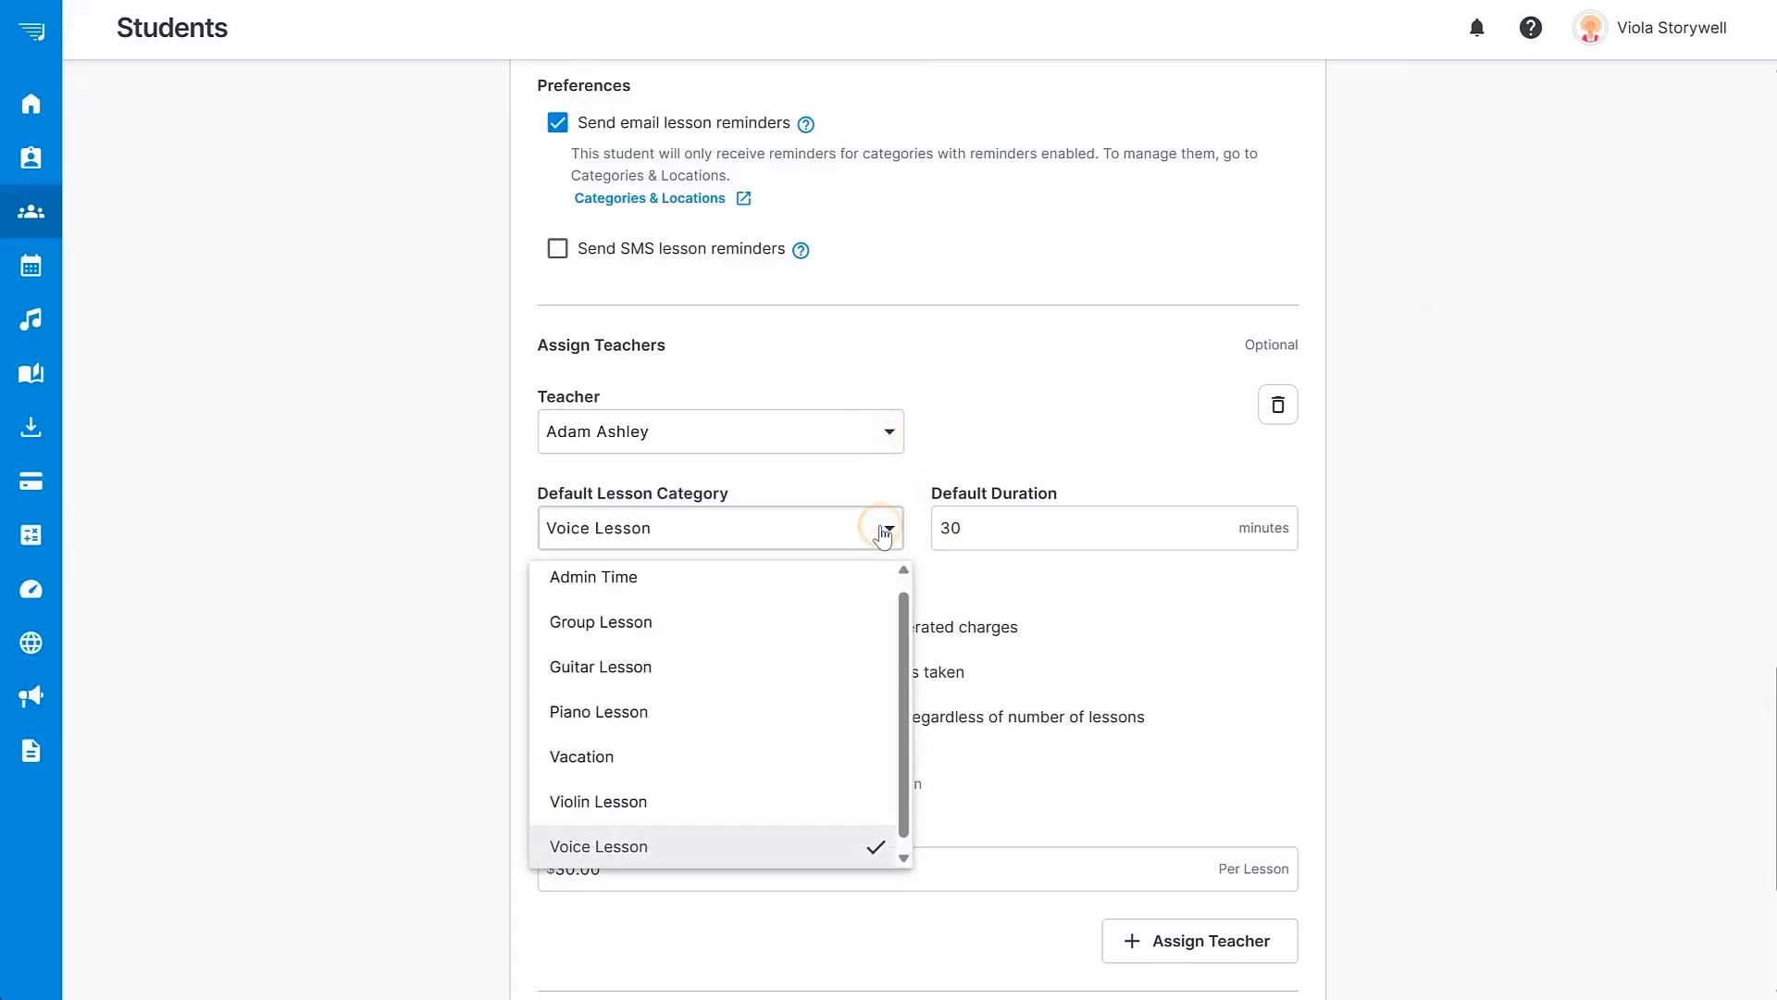
pyautogui.click(883, 532)
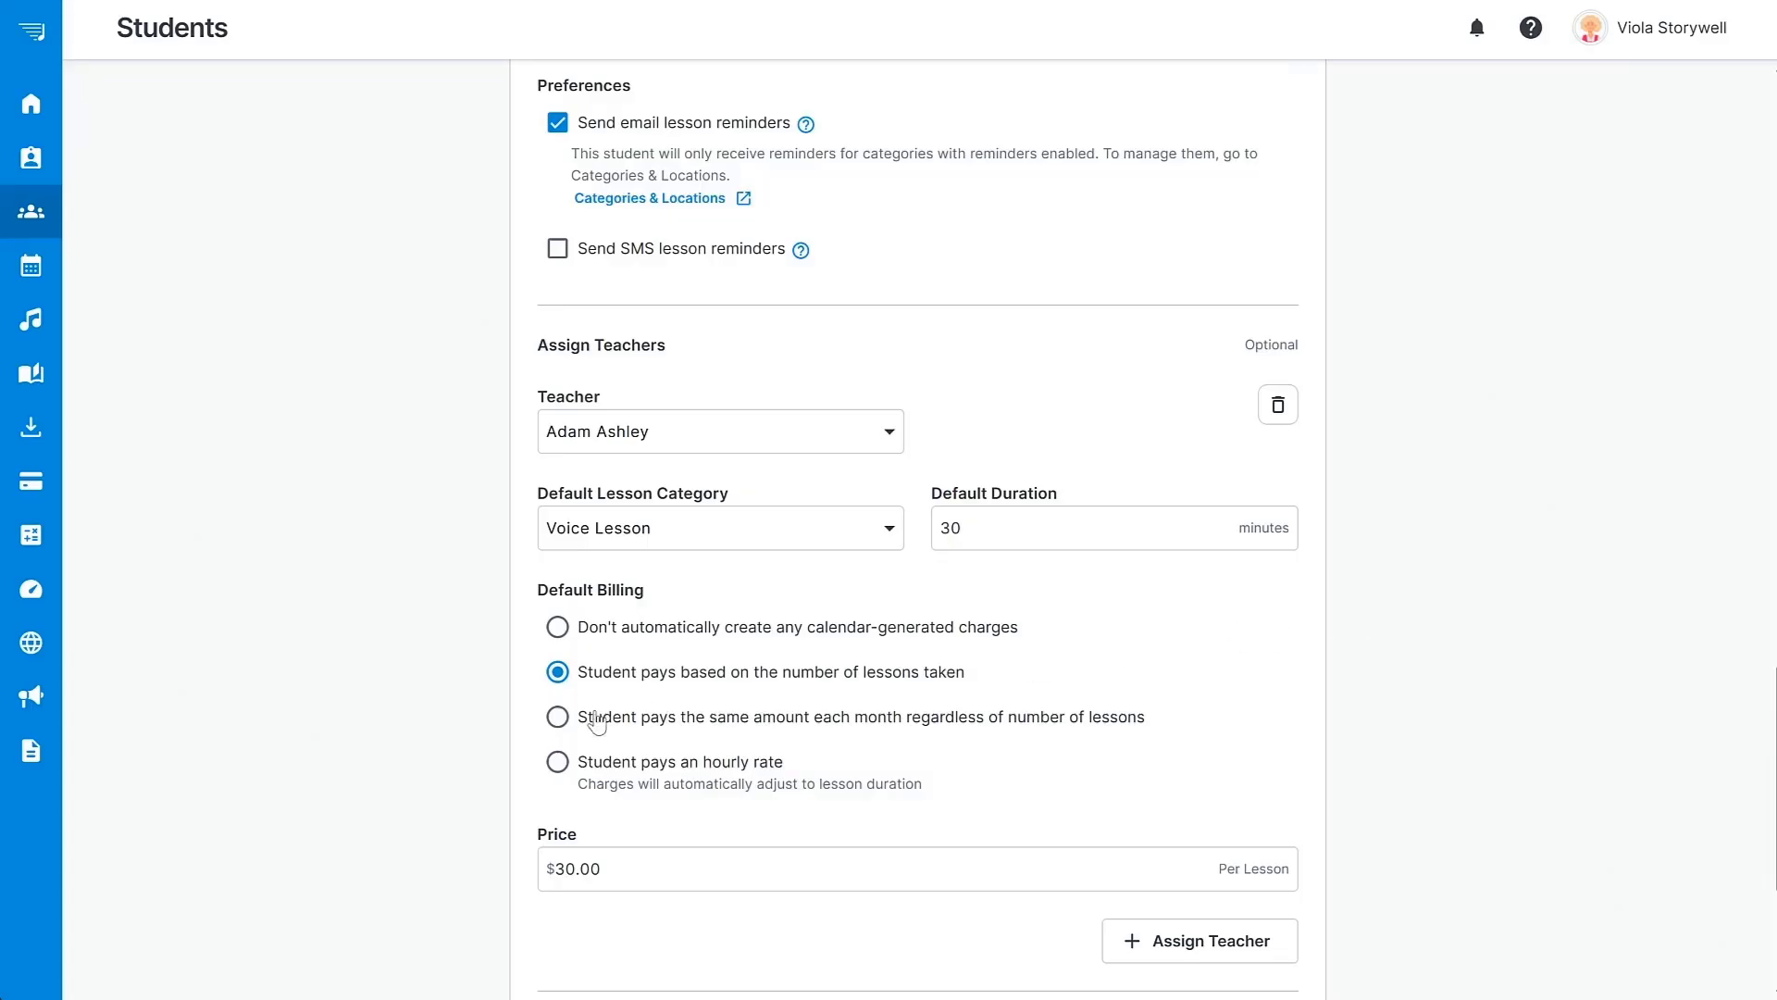
# Bill the Voice lessons per lesson at a price of $30.
pyautogui.click(559, 718)
pyautogui.click(580, 872)
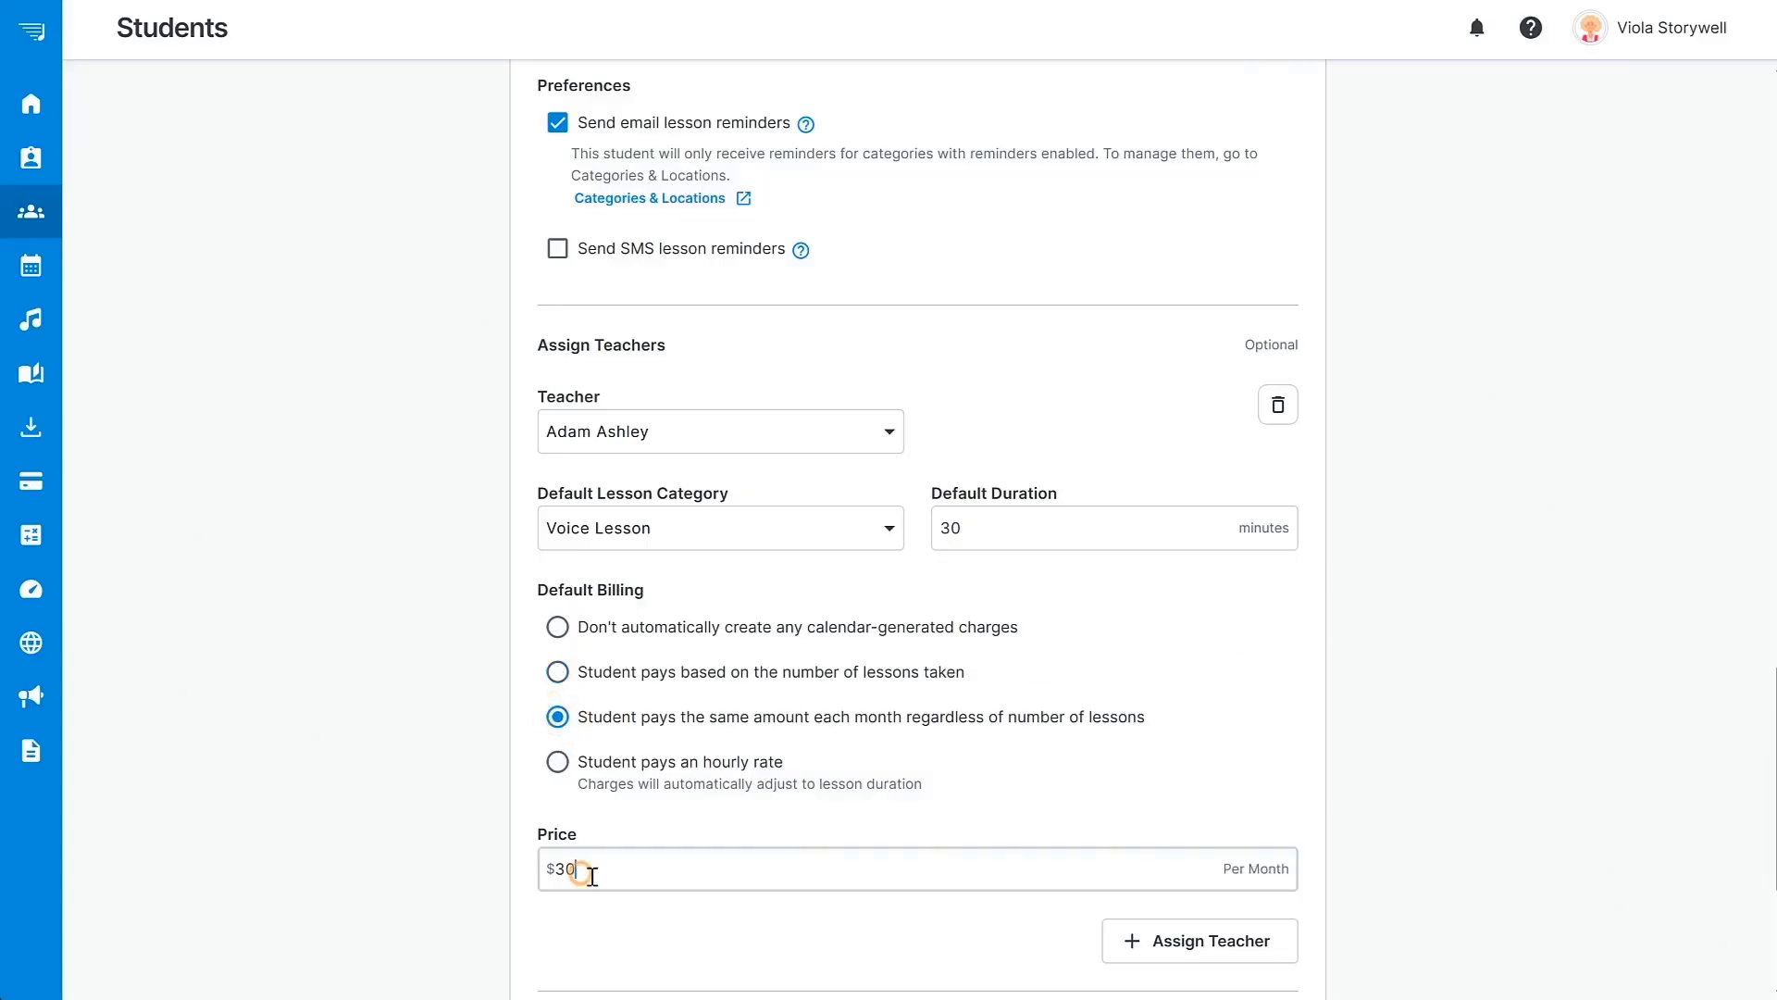
pyautogui.write('300')
pyautogui.click(558, 673)
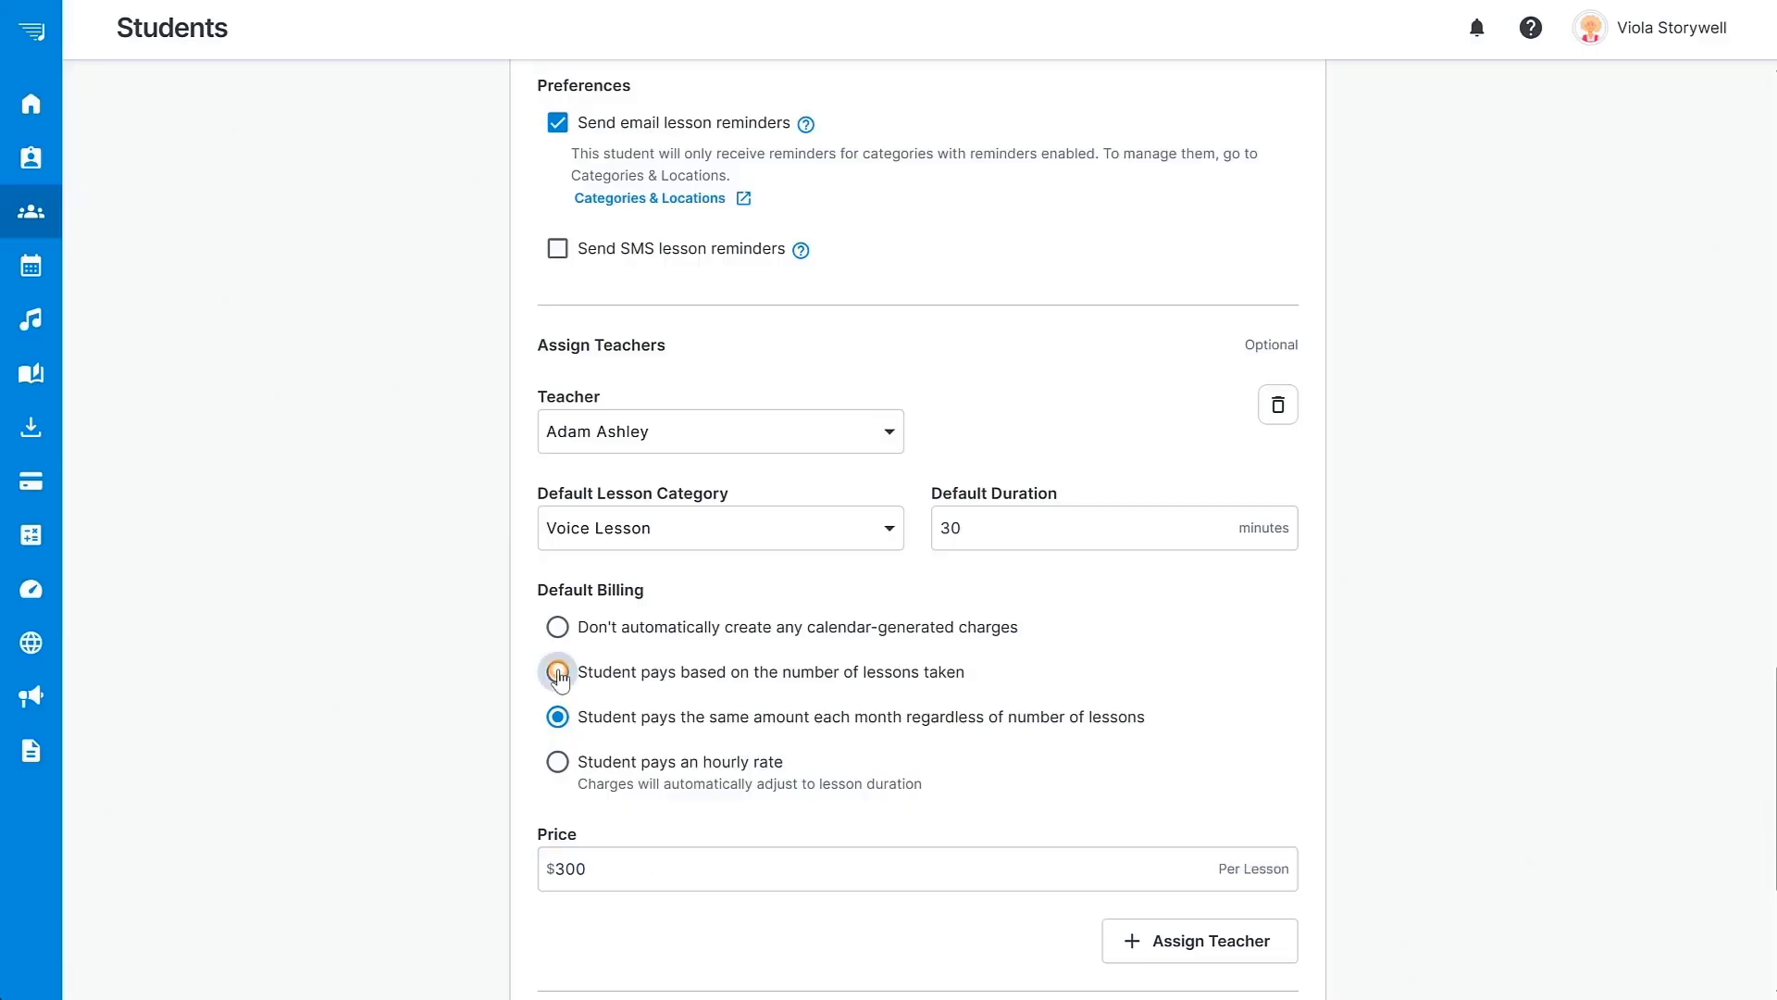
pyautogui.click(616, 868)
pyautogui.press('BackSpace')
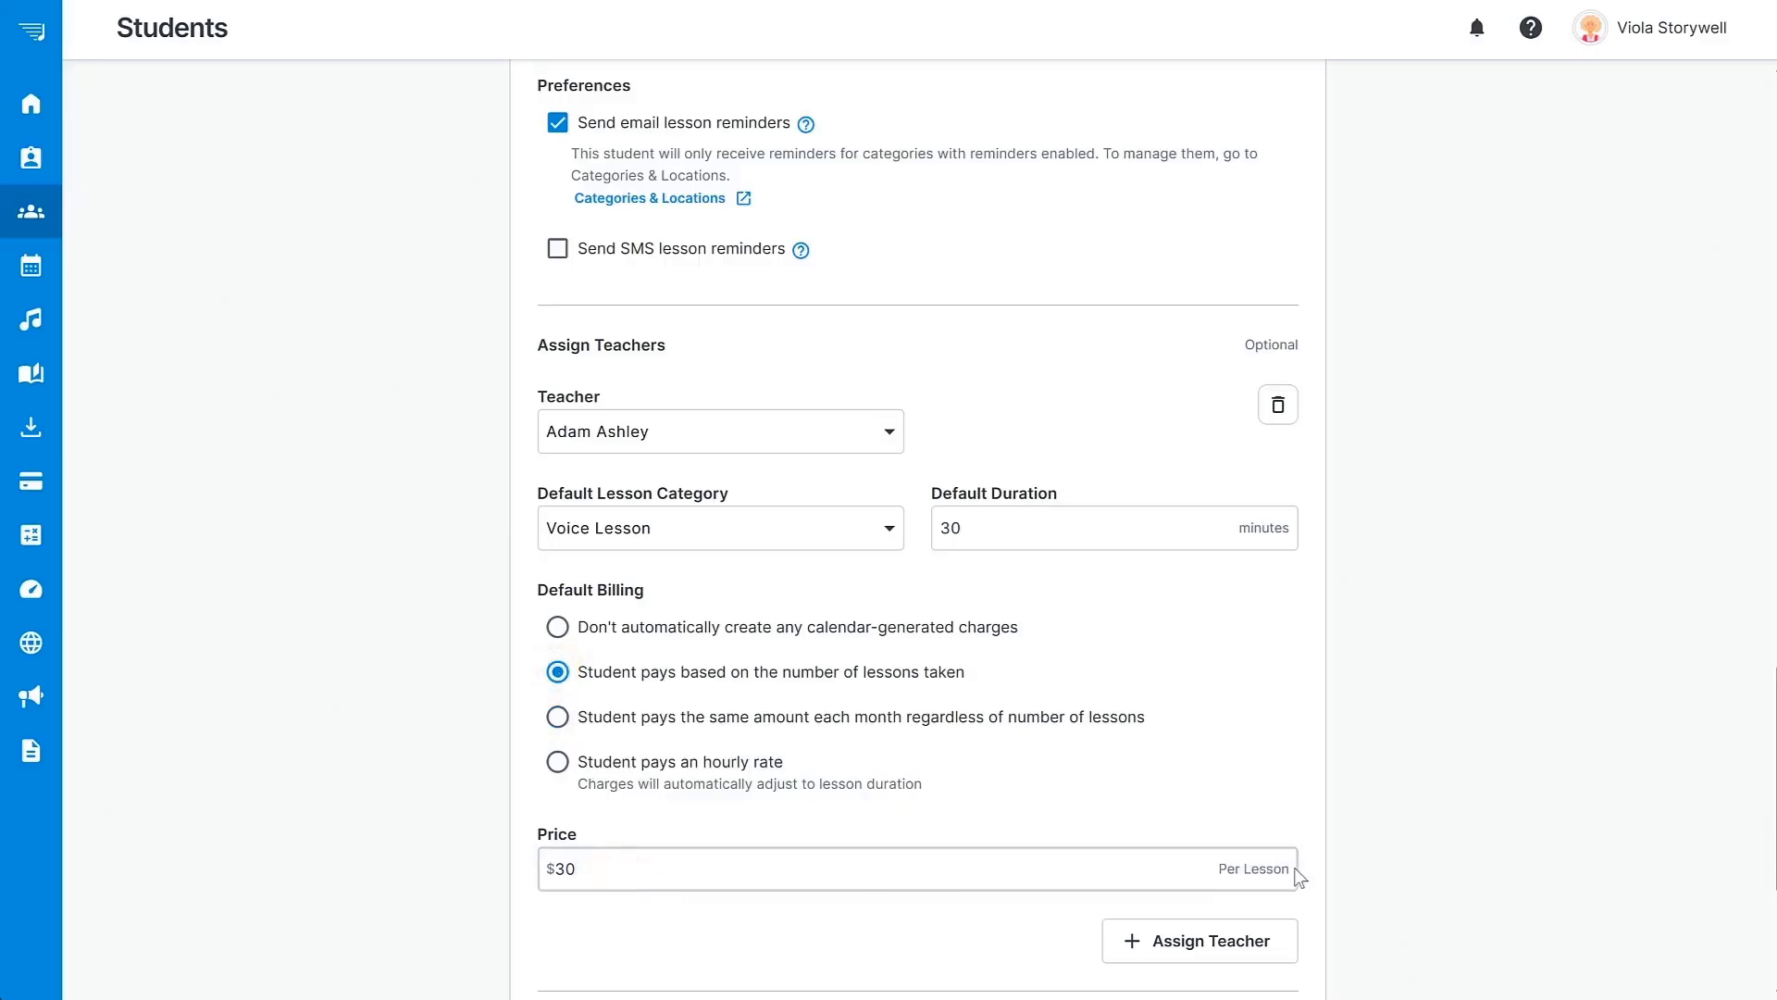
pyautogui.scroll(-4, 1407, 868)
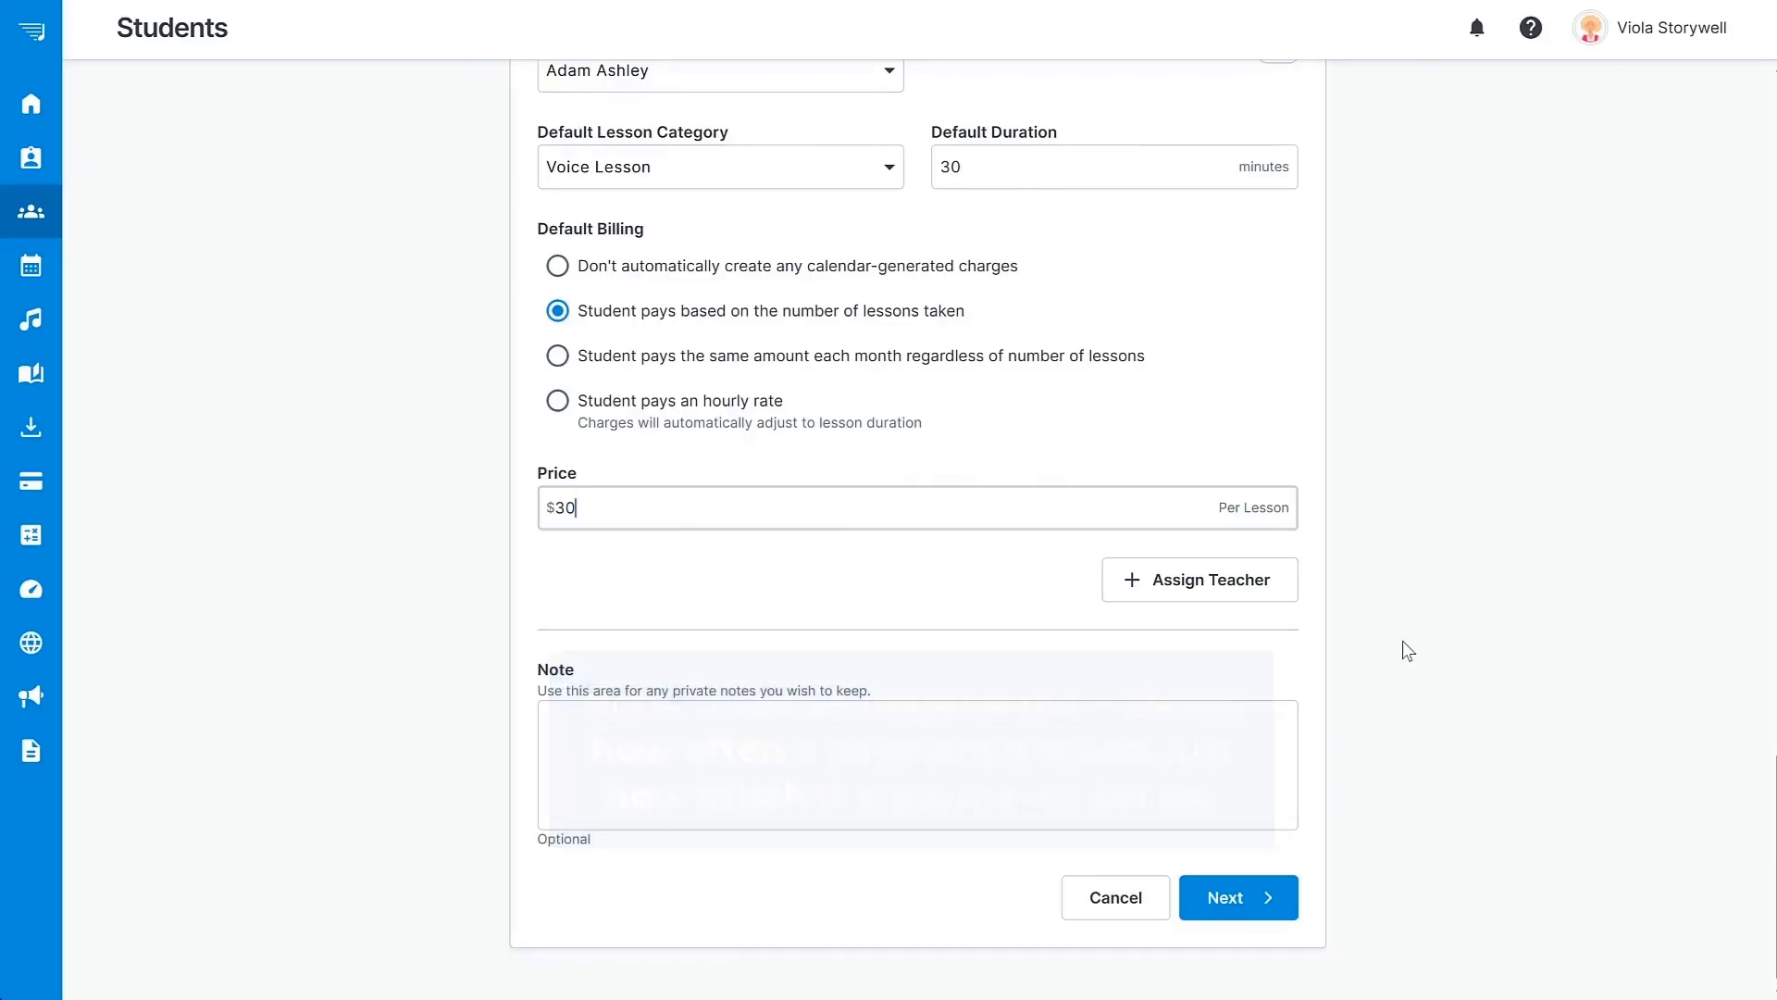
# Add a second assignment with the other teacher and a 45-minute duration.
pyautogui.click(1208, 585)
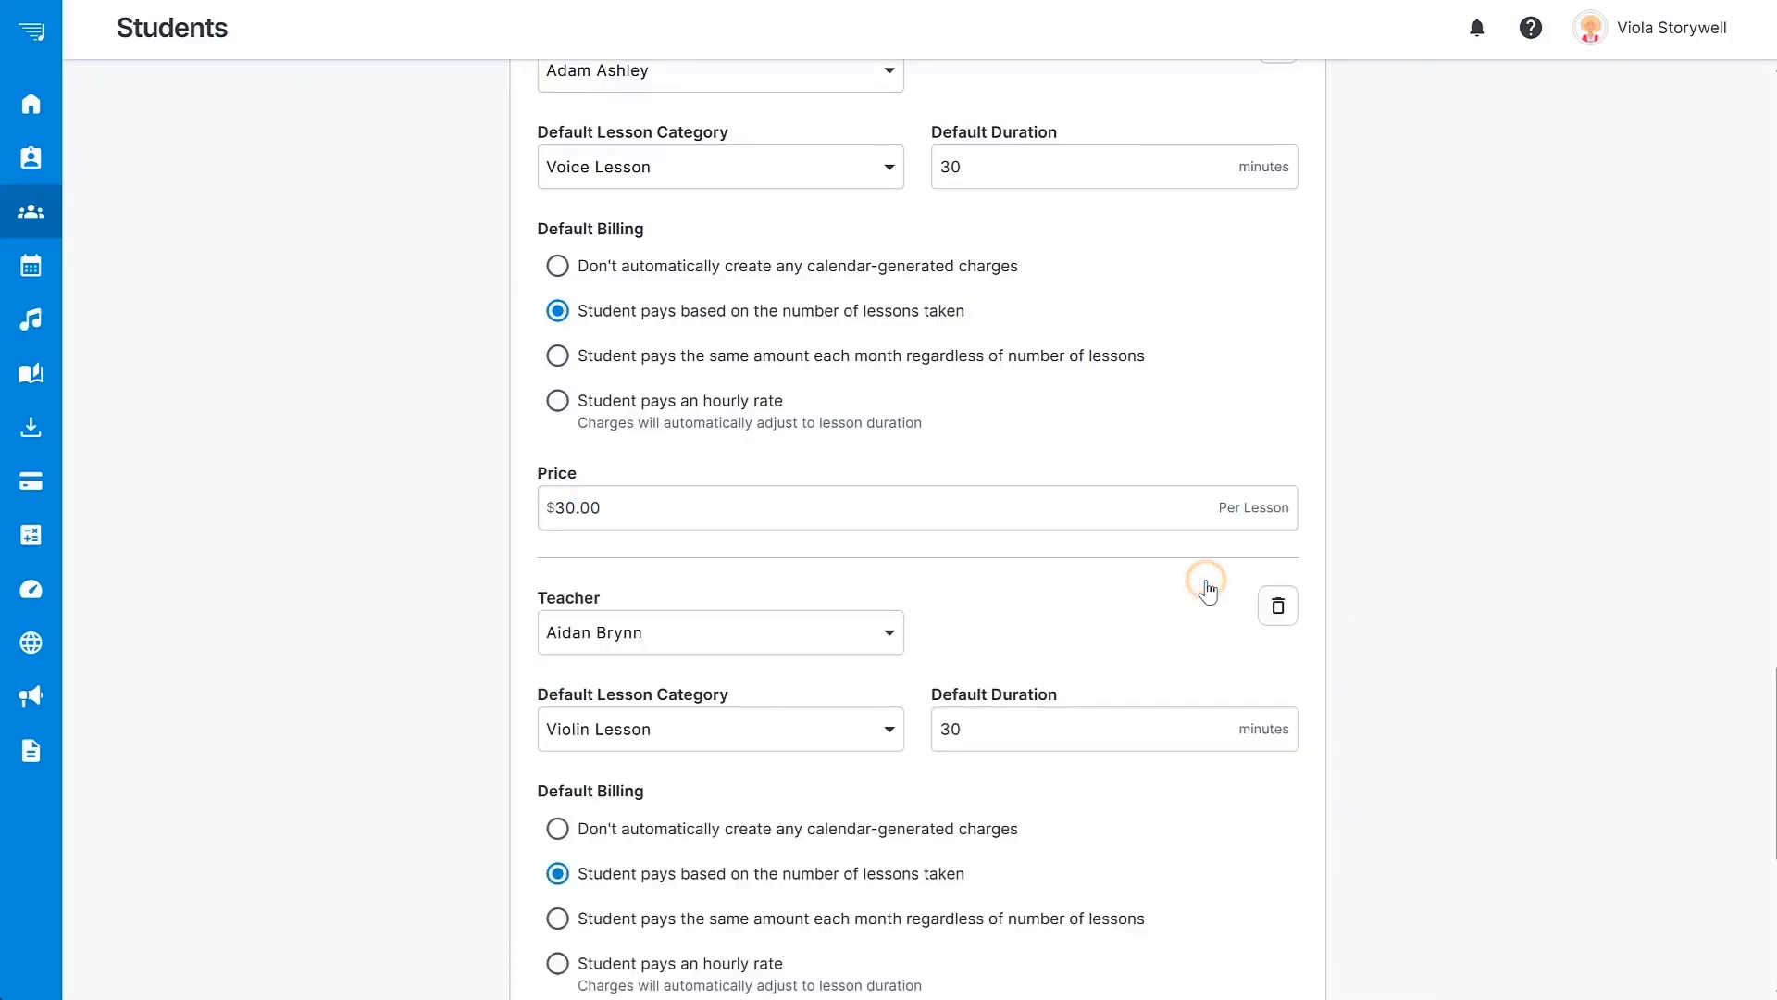
pyautogui.scroll(-3, 1157, 546)
pyautogui.click(865, 297)
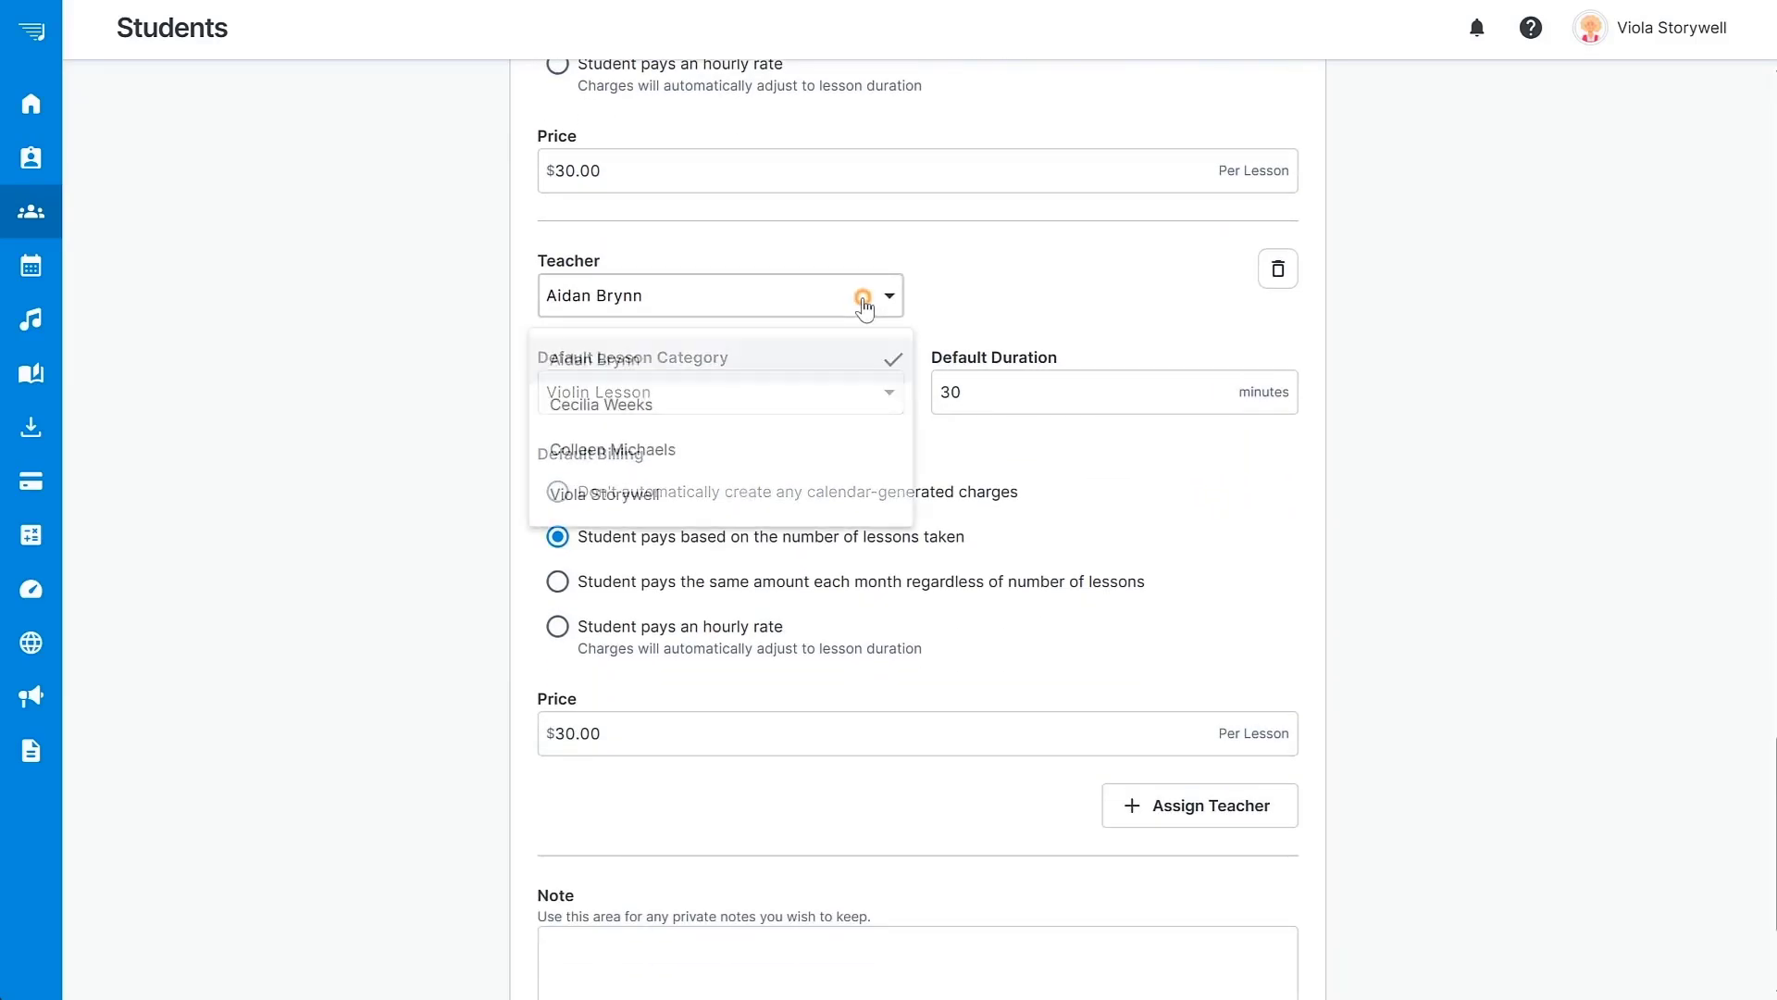
pyautogui.click(823, 493)
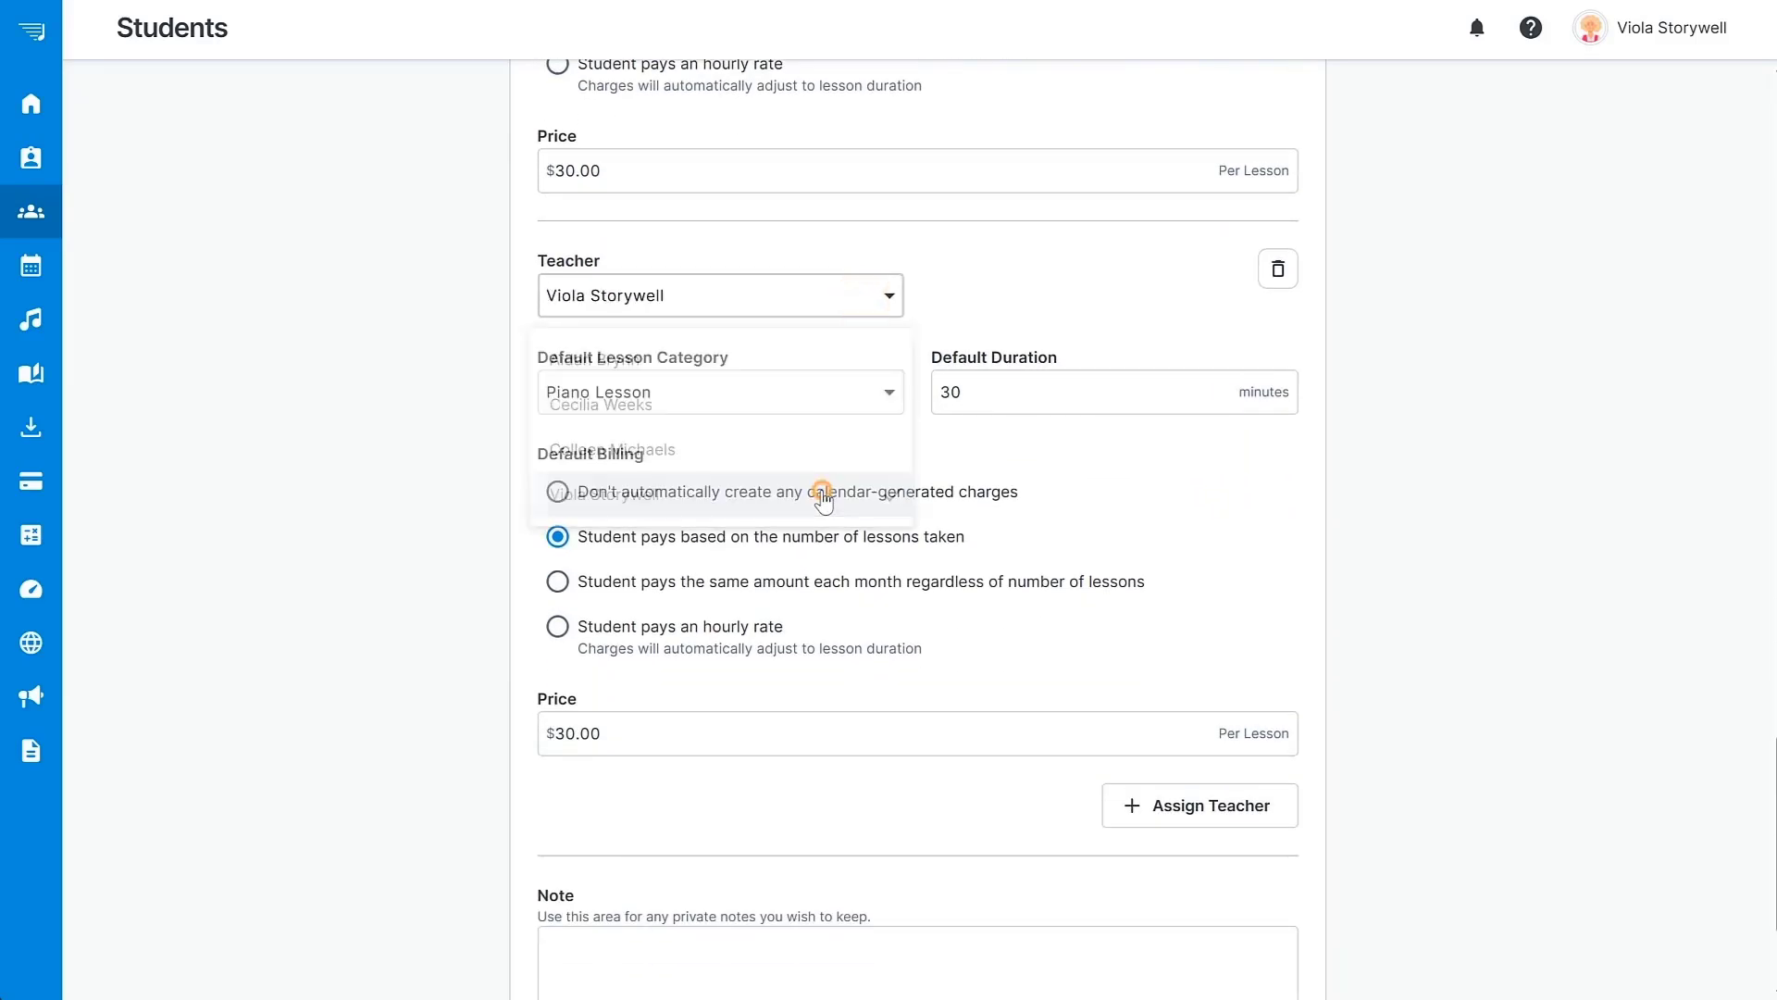
pyautogui.click(980, 393)
pyautogui.write('45')
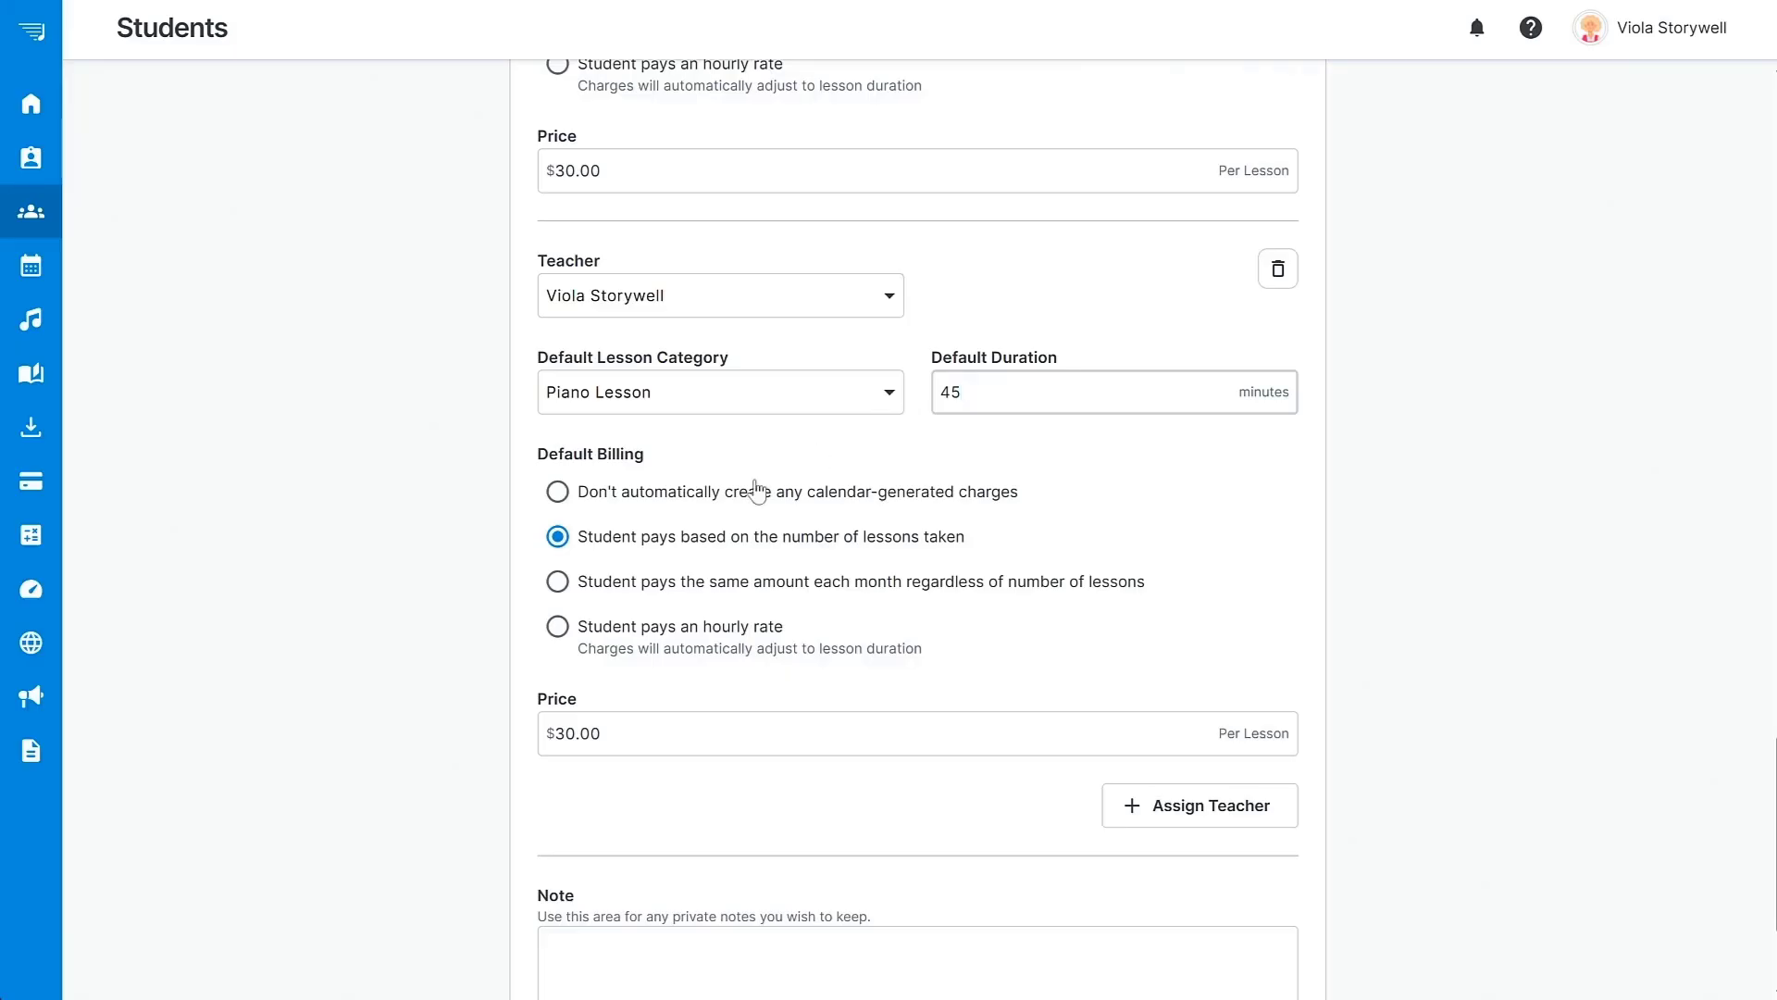
# Bill the second assignment a flat $100 each month and continue to invoicing setup.
pyautogui.click(558, 581)
pyautogui.doubleClick(599, 733)
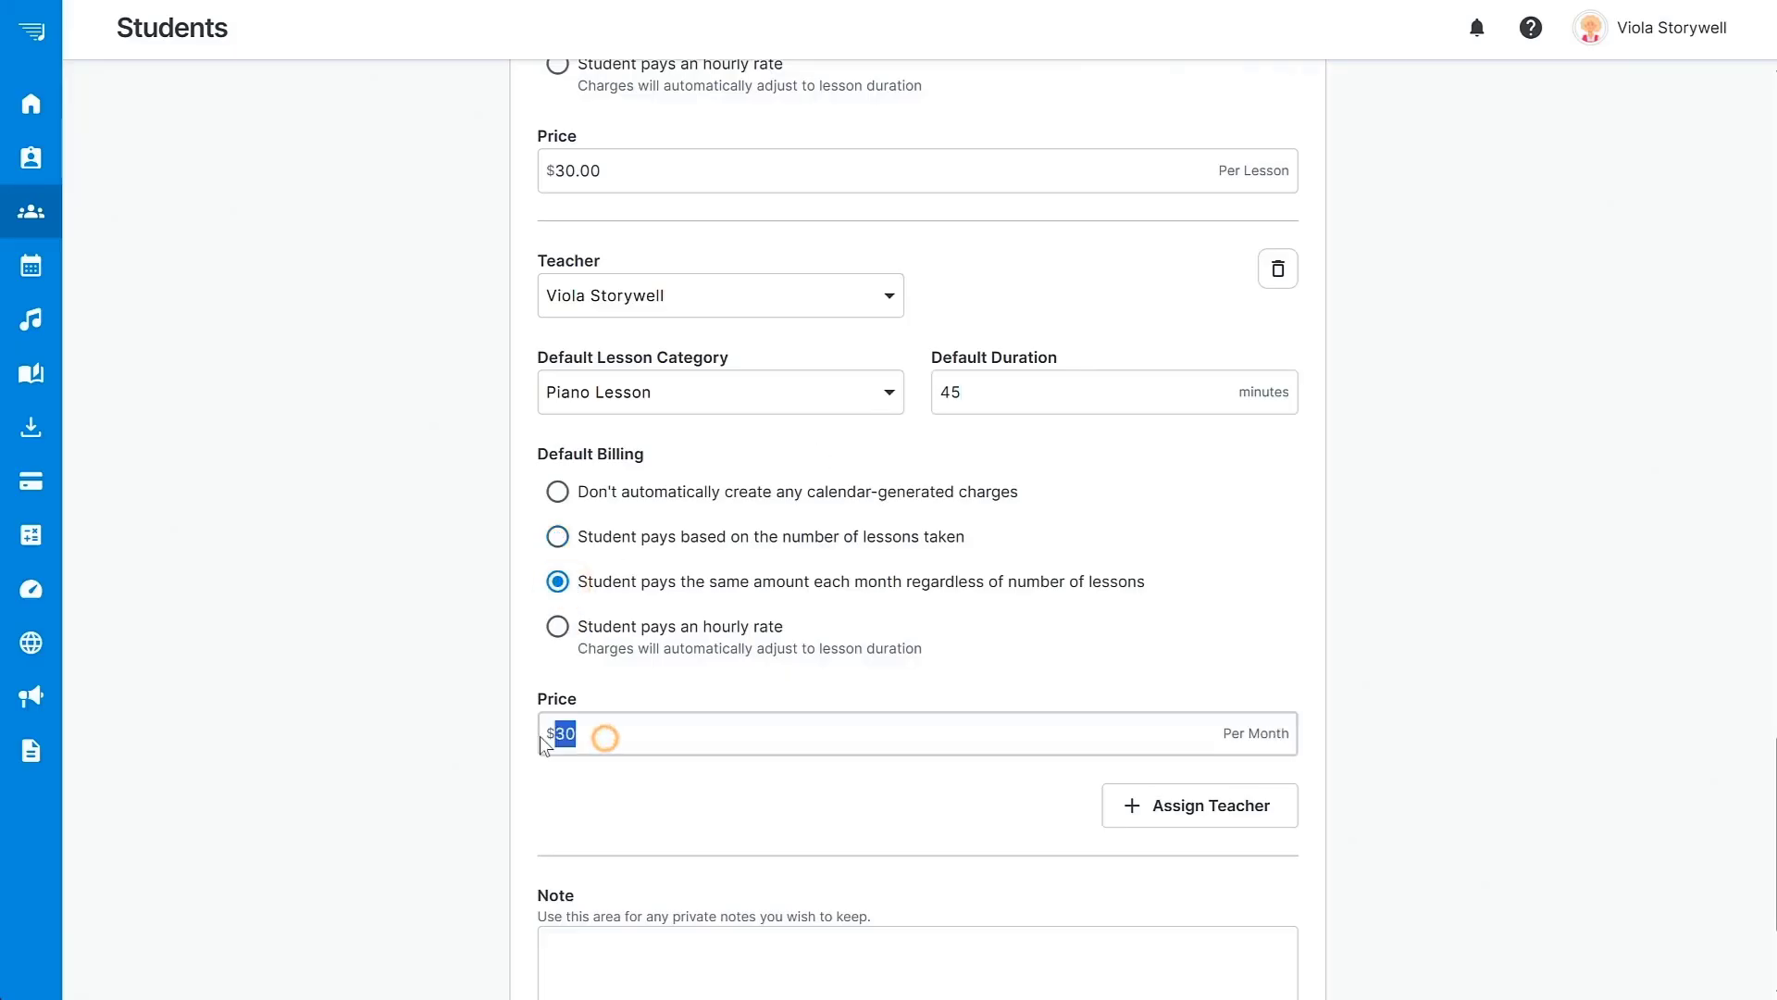
pyautogui.write('100')
pyautogui.scroll(-3, 1451, 728)
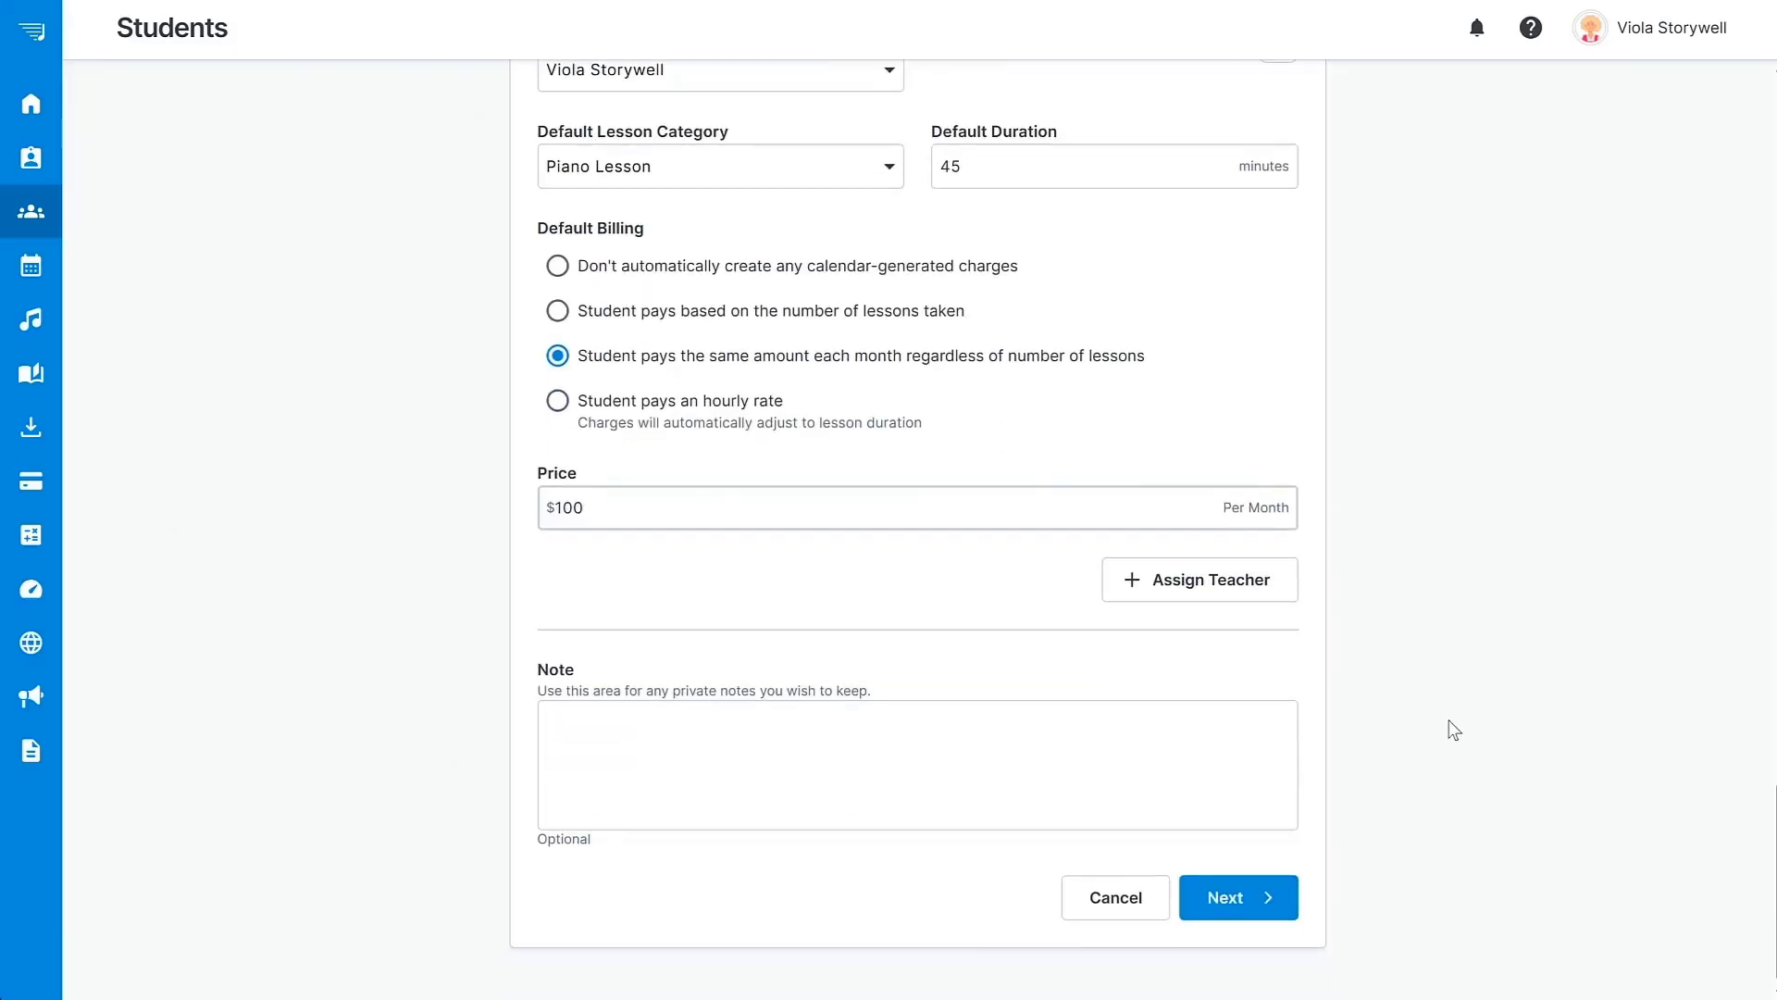
pyautogui.click(1225, 902)
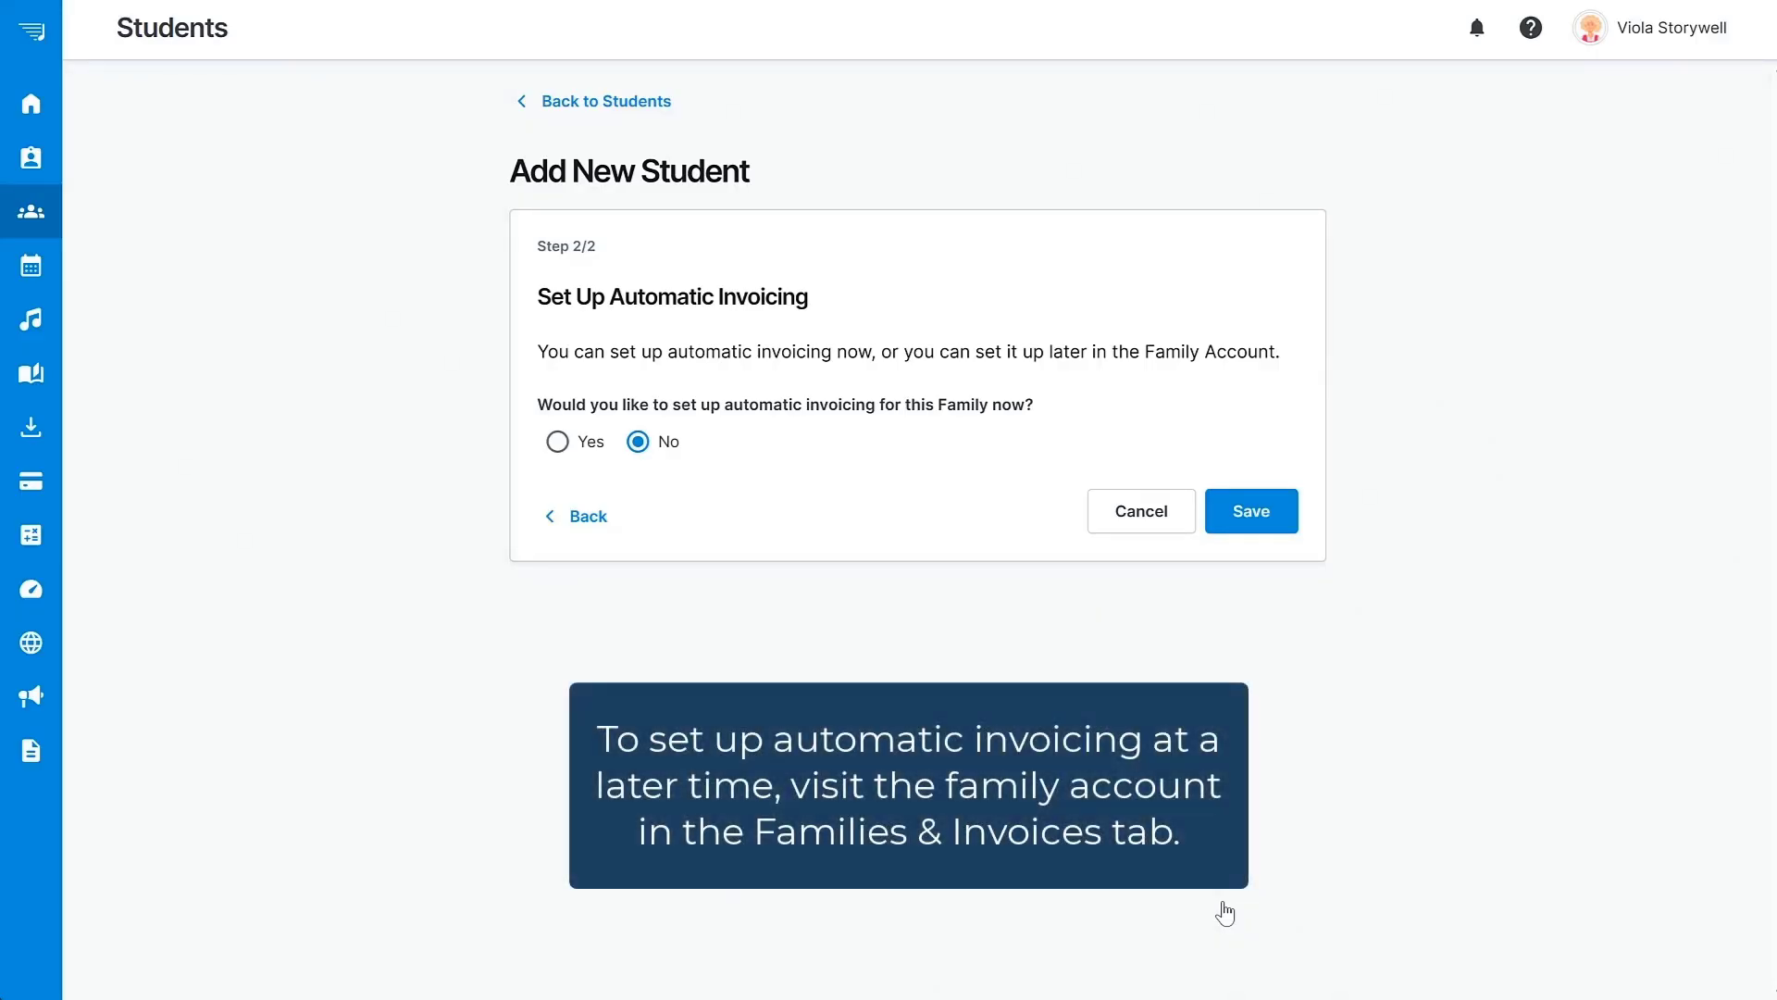
# Save the new student with automatic invoicing left on No.
pyautogui.click(1249, 512)
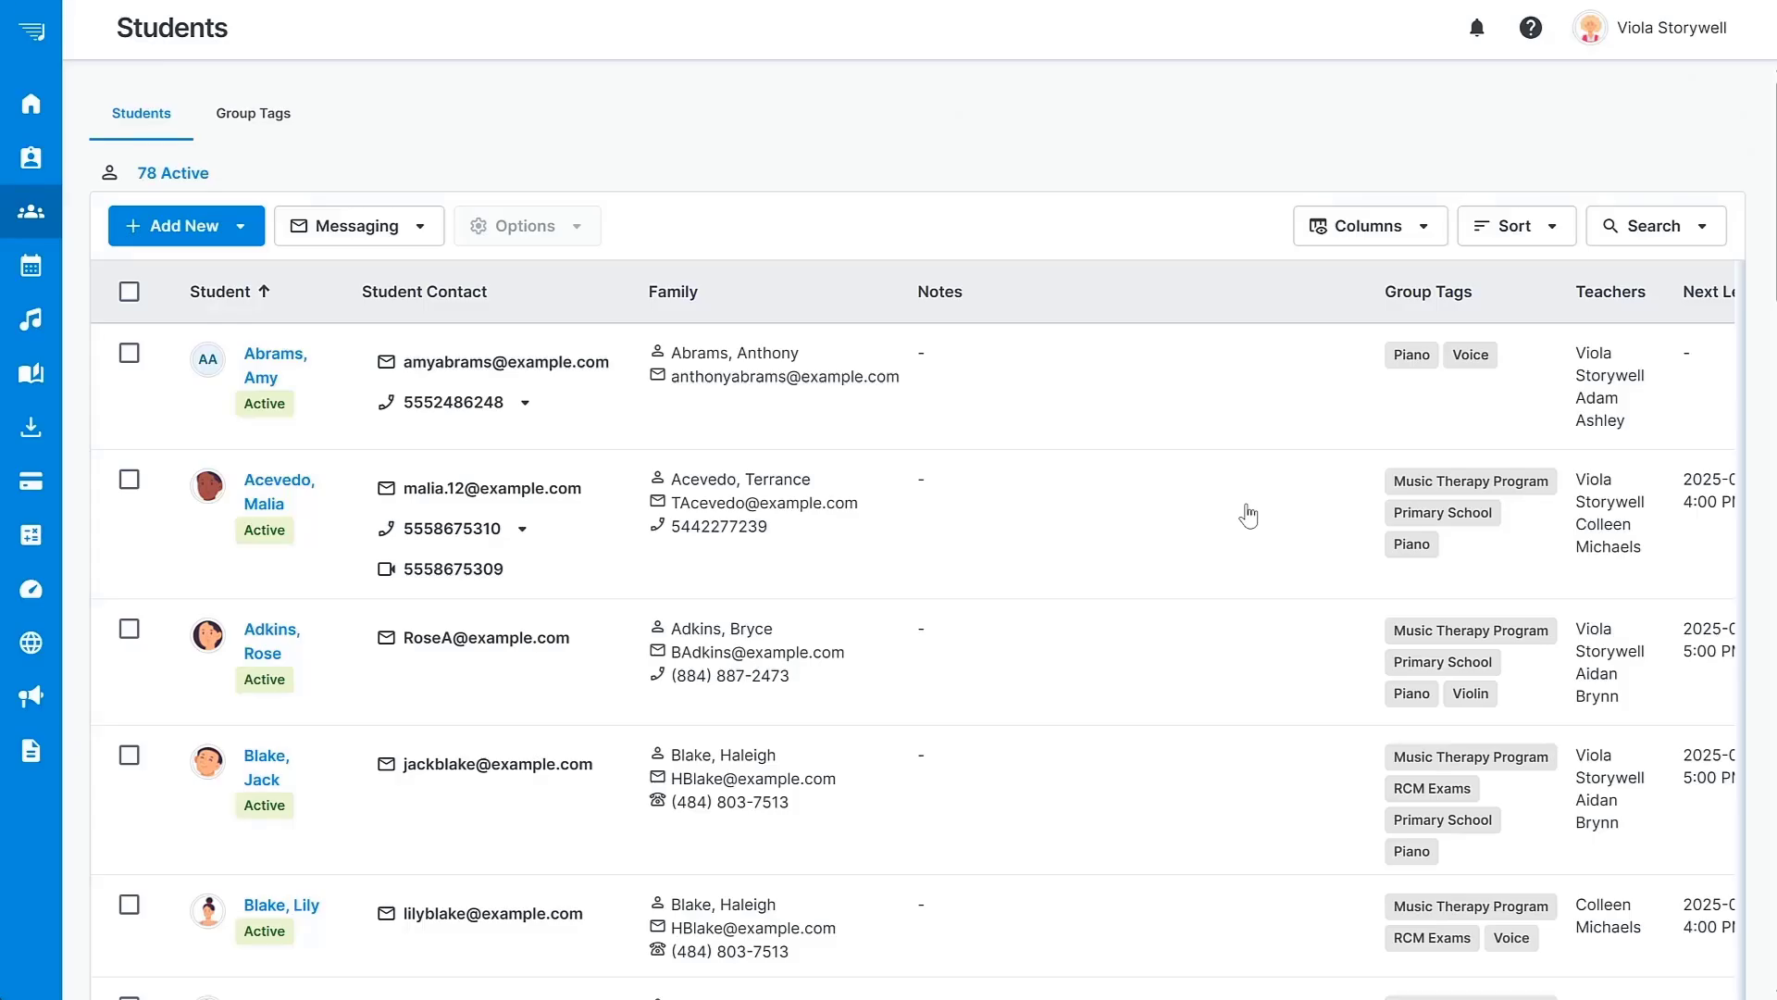
# Select two students and browse the Messaging and Options menus without choosing anything.
pyautogui.click(129, 353)
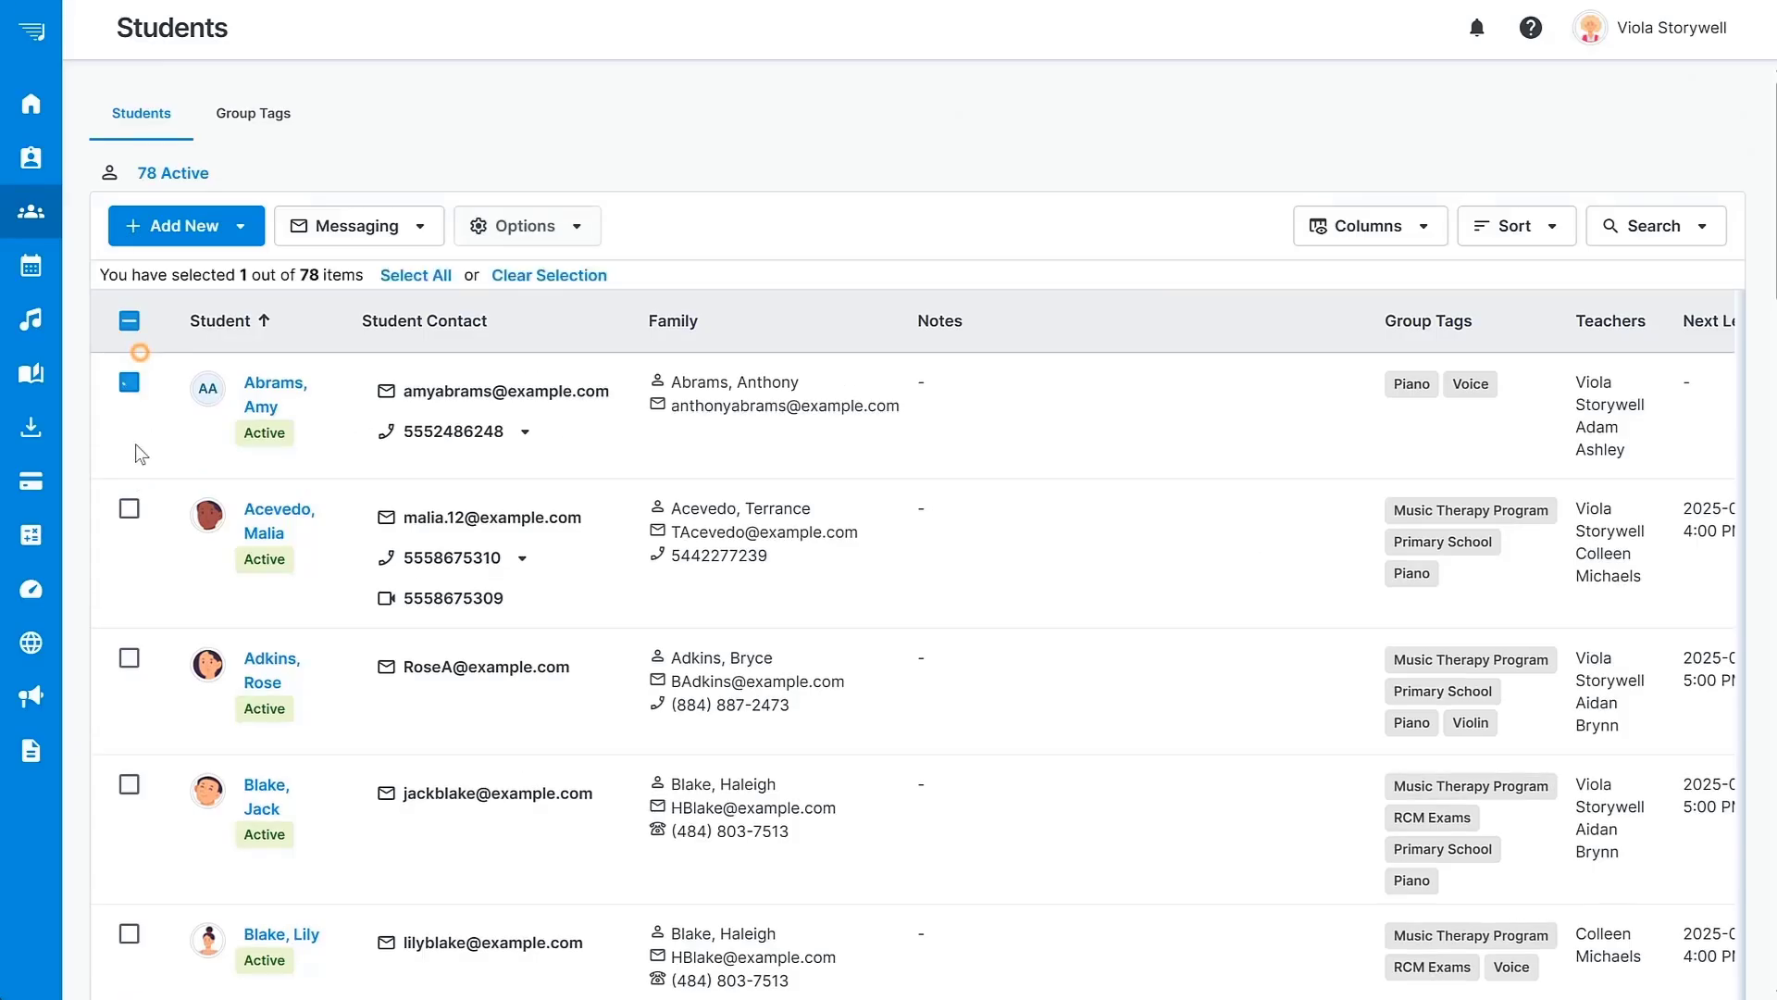
pyautogui.click(129, 508)
pyautogui.click(420, 228)
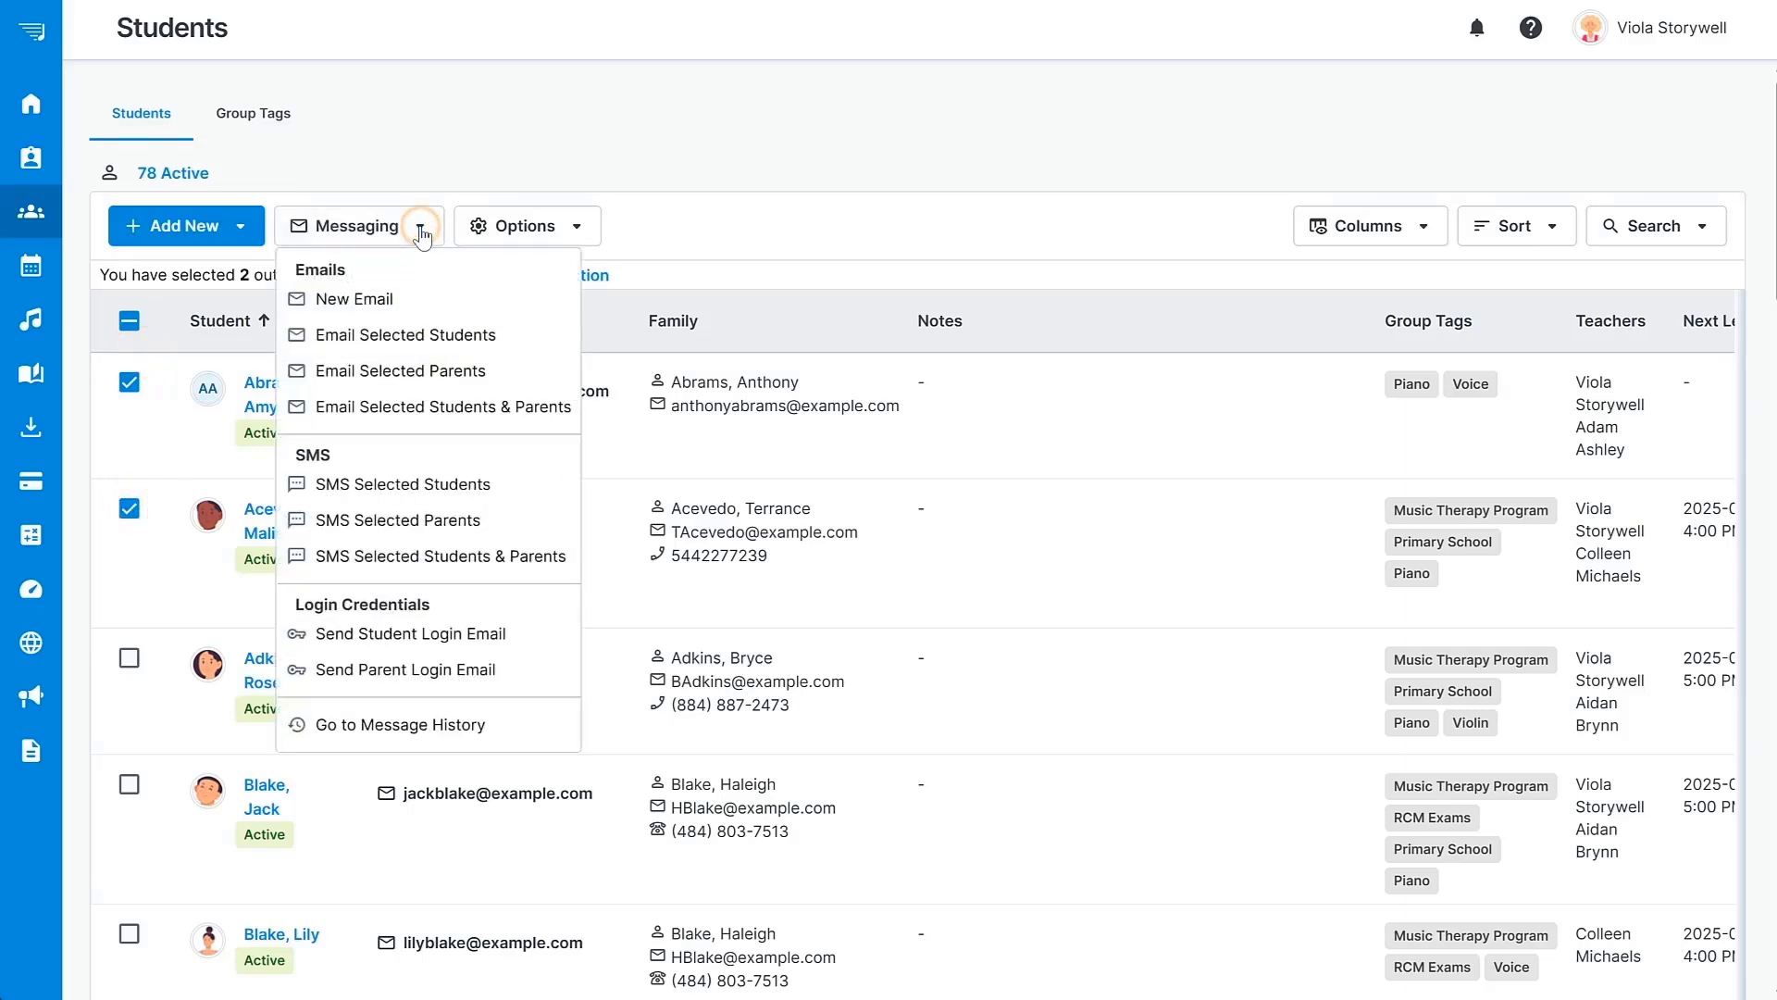
pyautogui.click(420, 228)
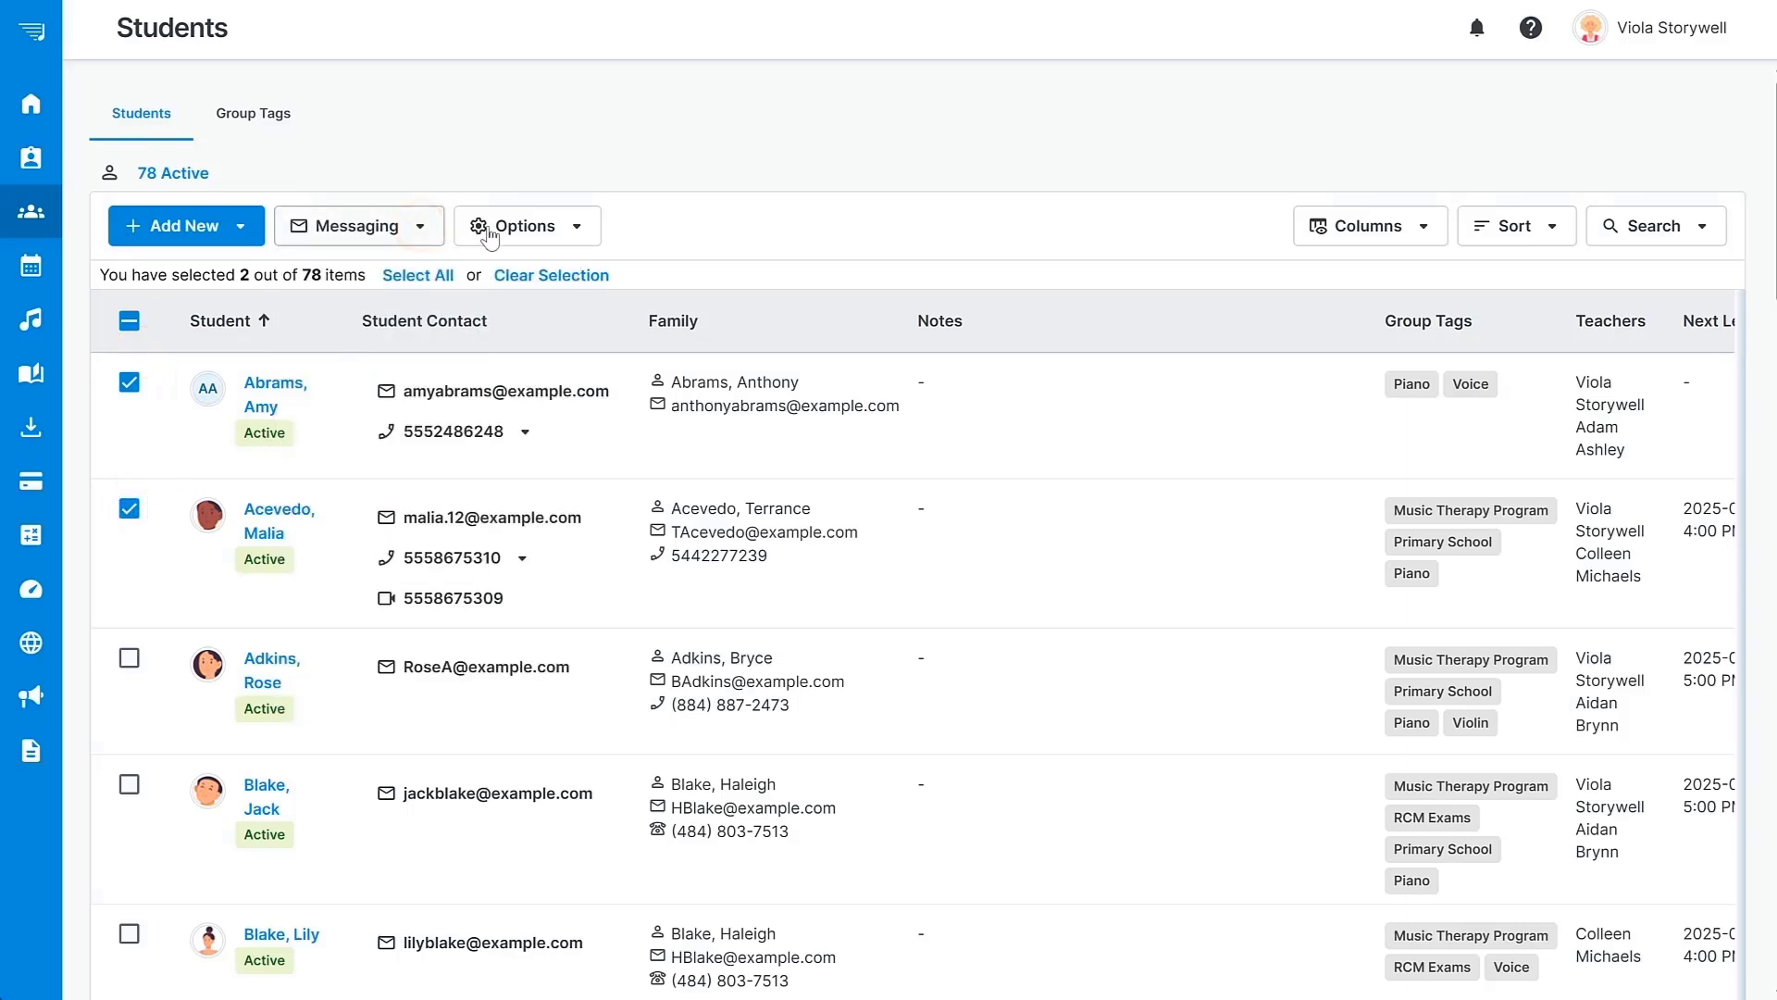
pyautogui.click(578, 227)
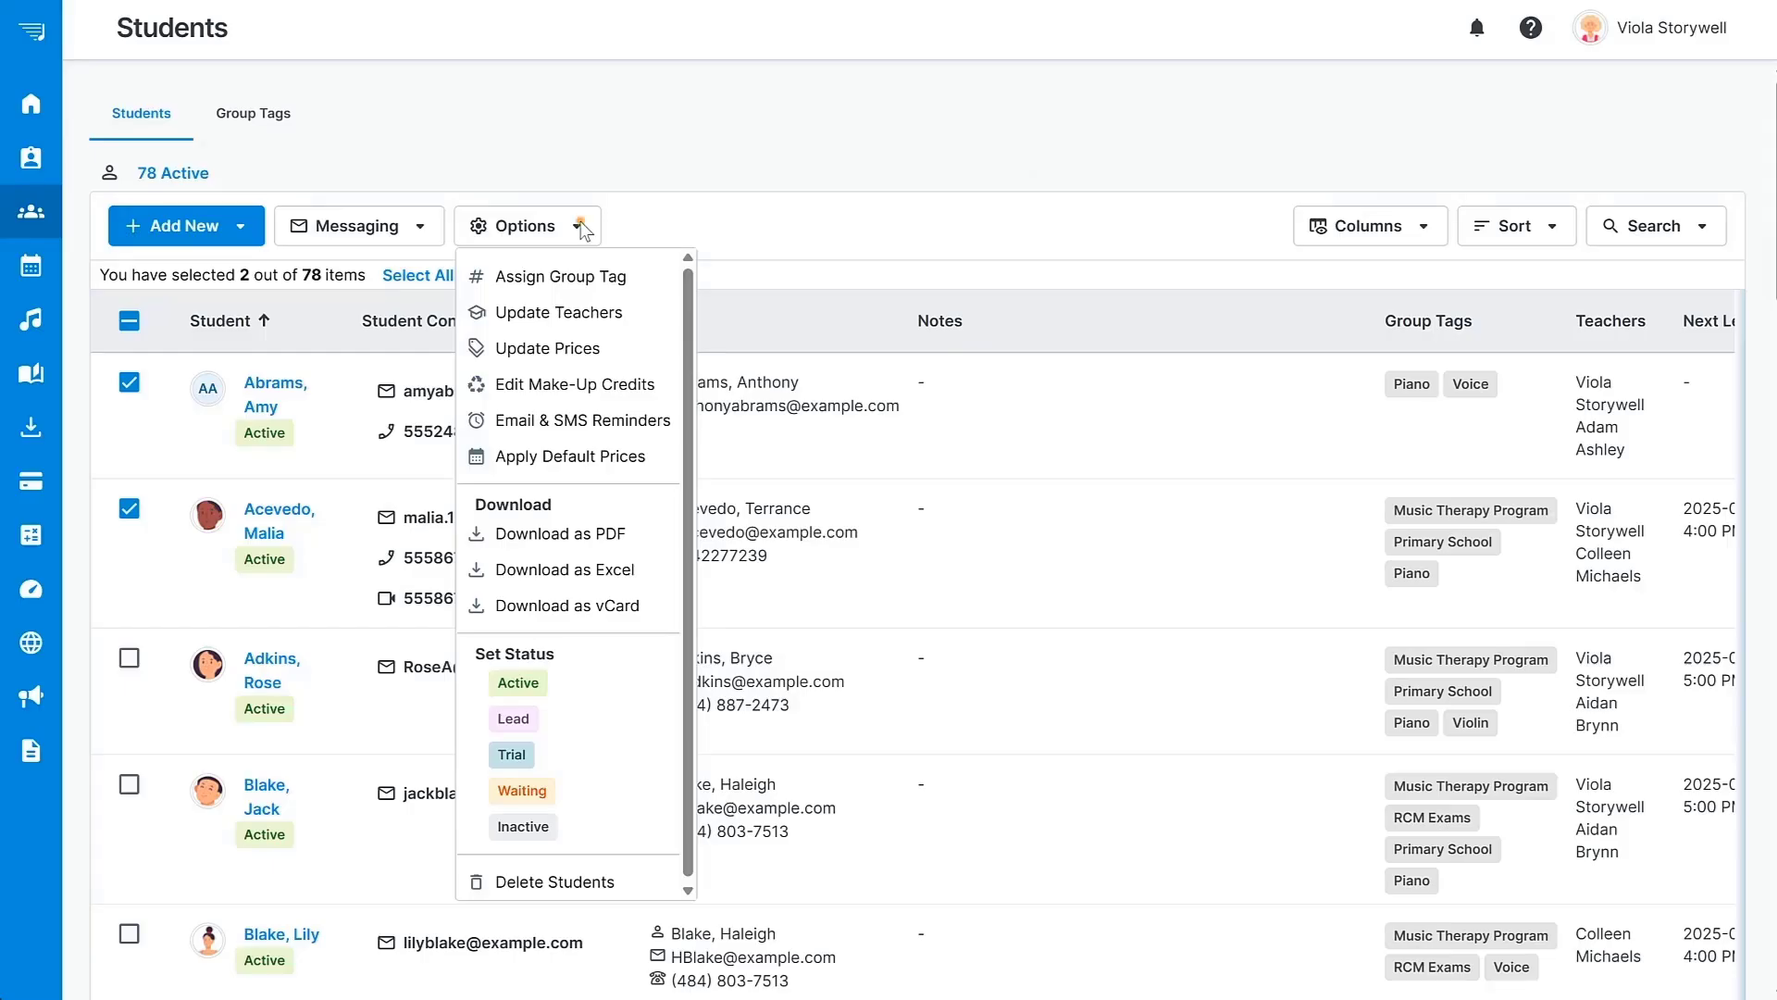
pyautogui.click(582, 228)
# Look over the Columns list, tick all students, and go to the June 2025 Calendar.
pyautogui.click(1392, 231)
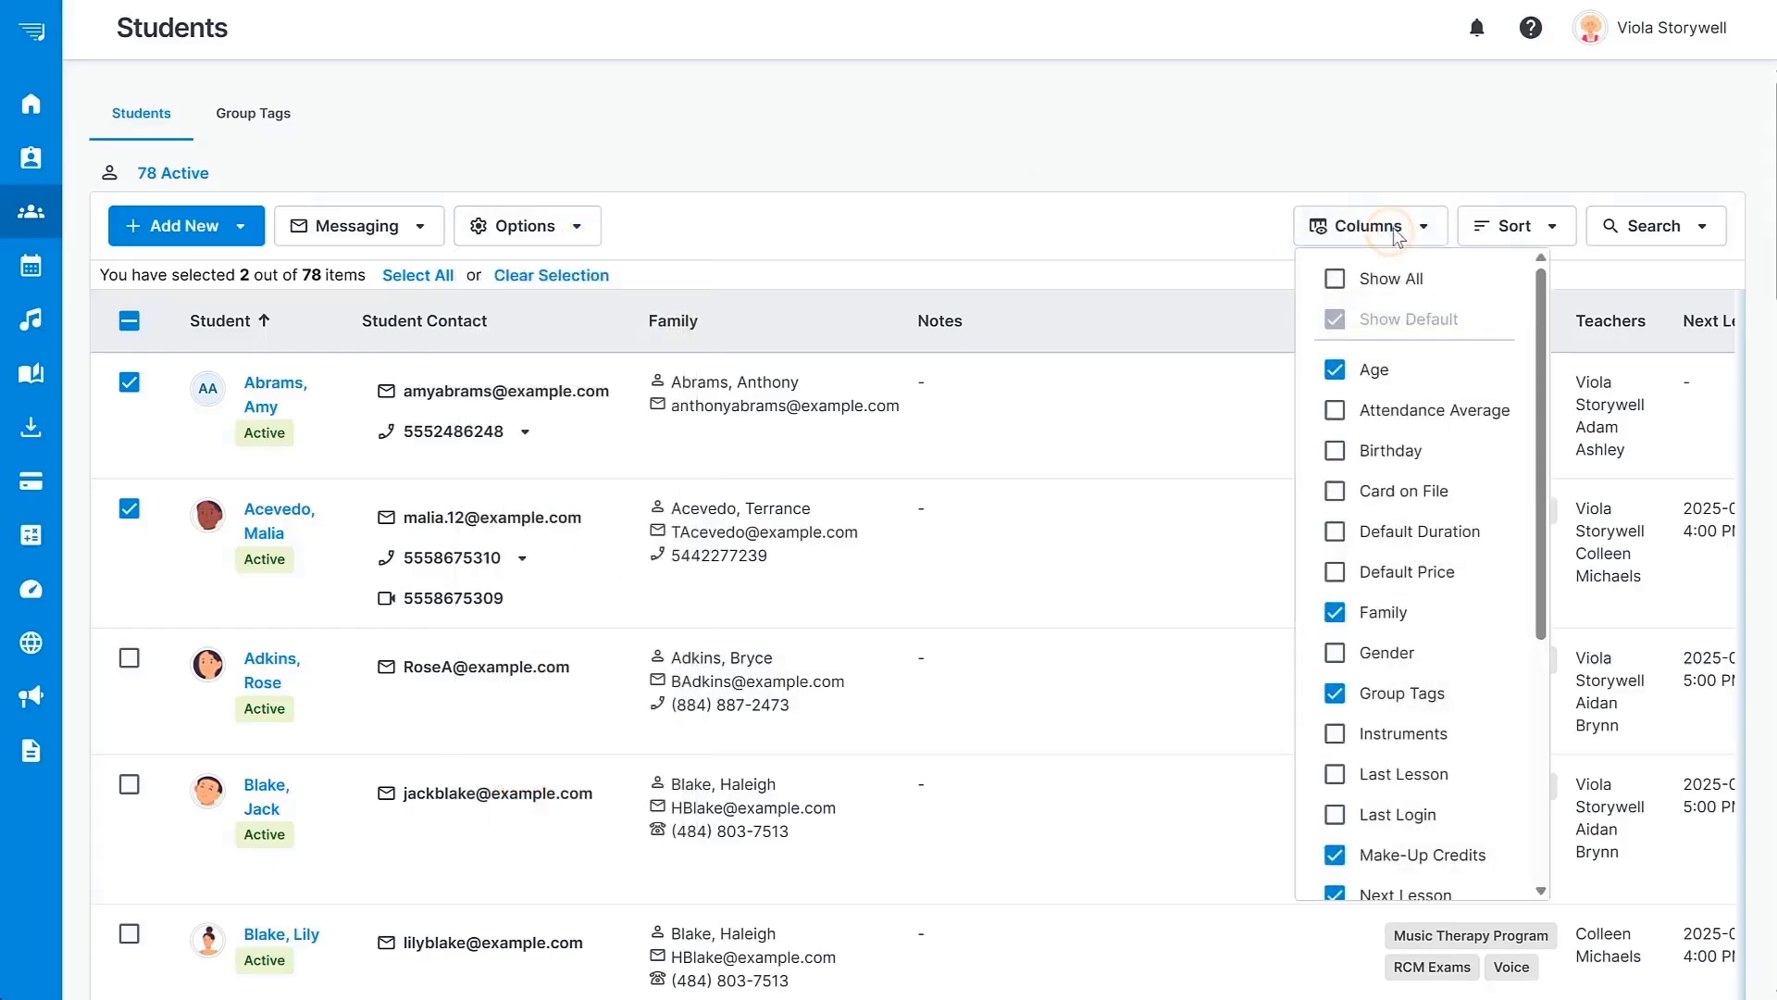
pyautogui.click(1396, 232)
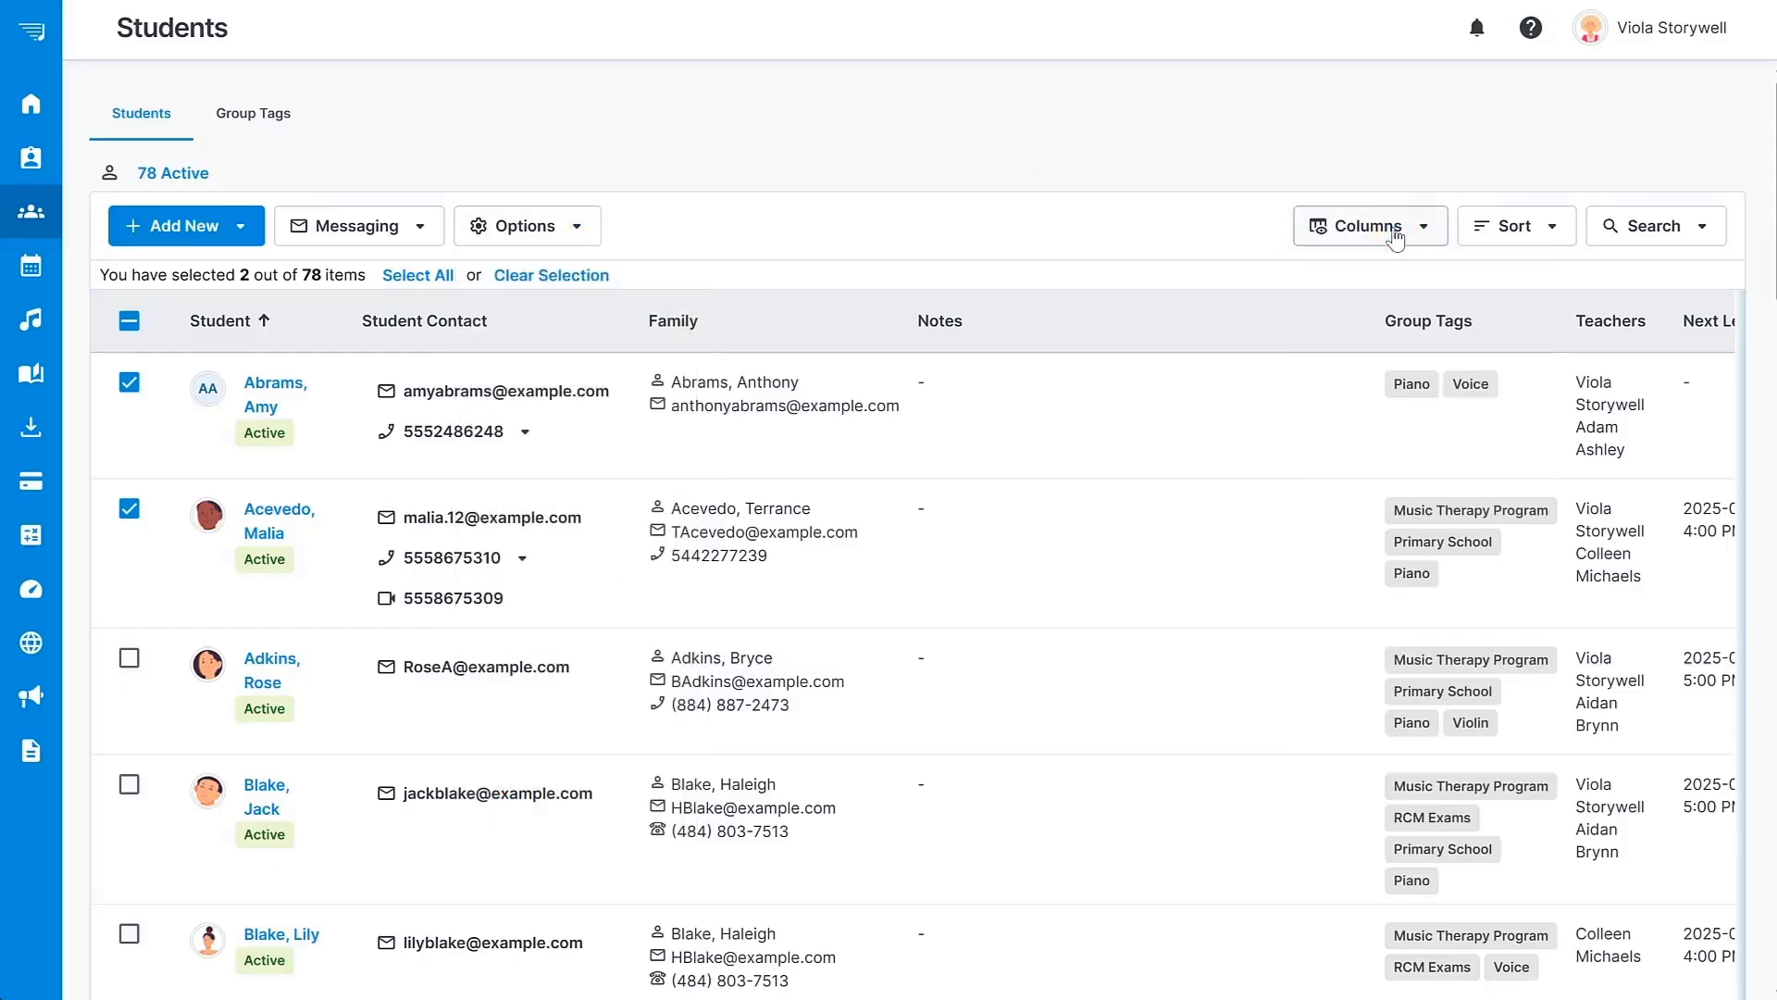
pyautogui.click(130, 322)
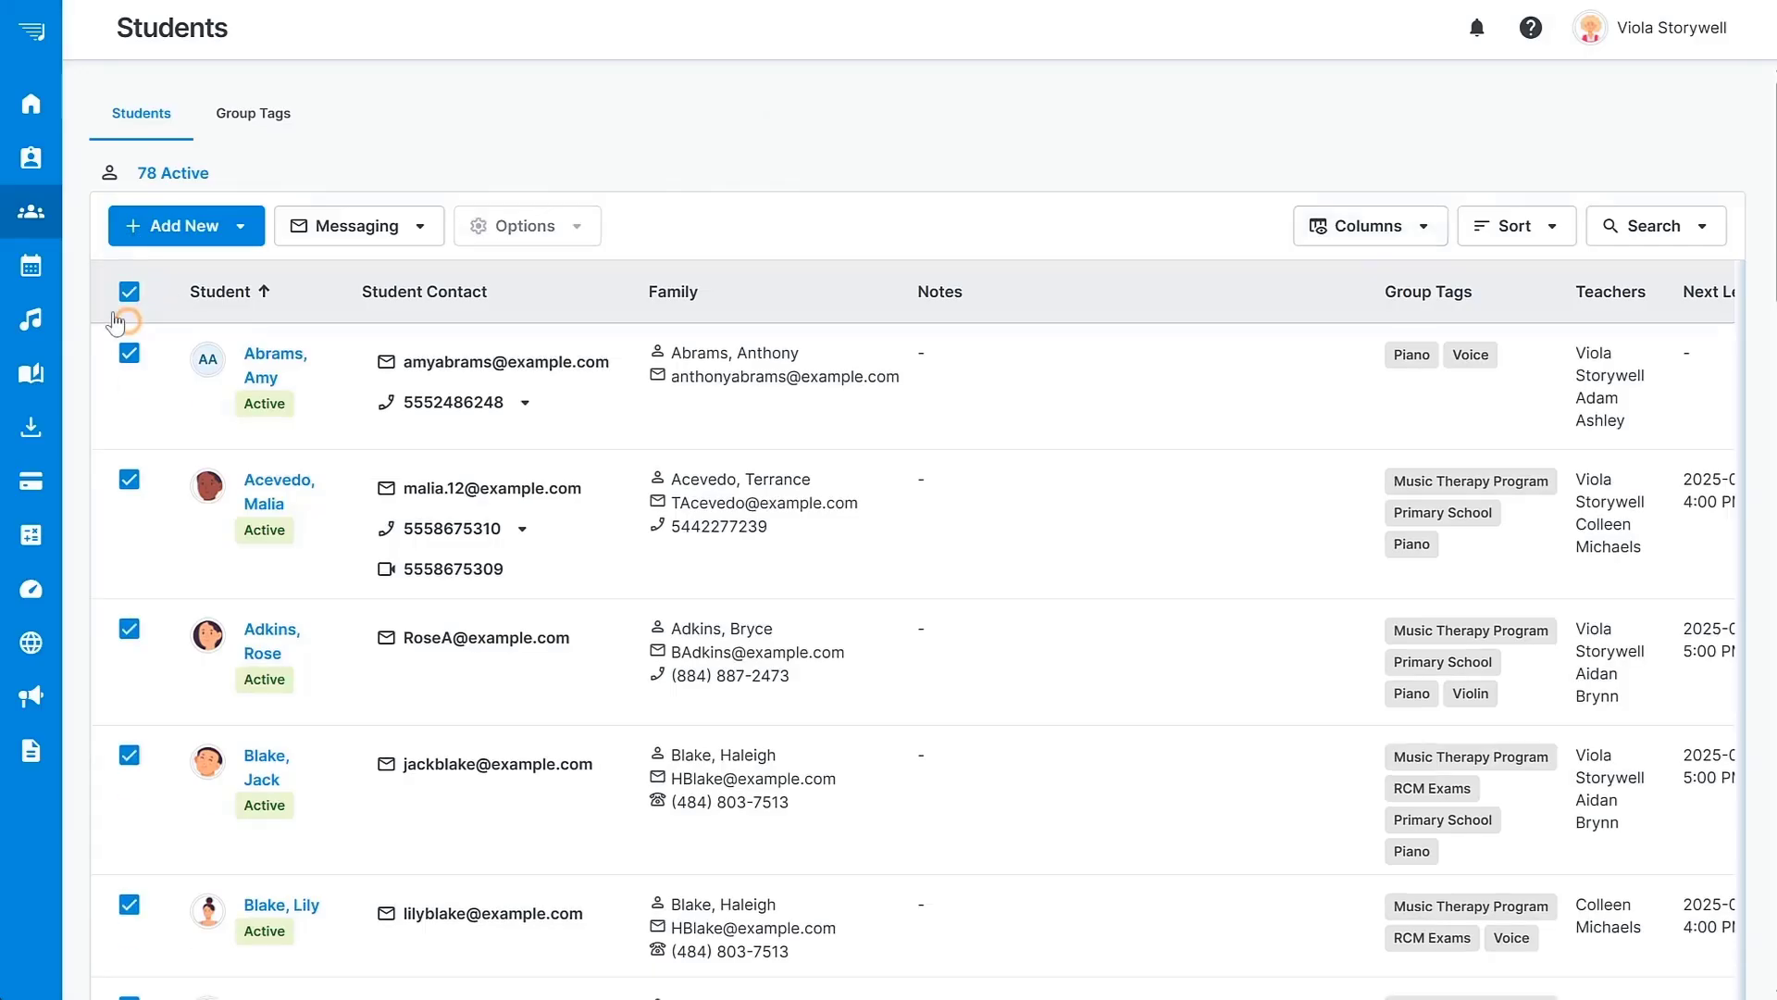
pyautogui.click(37, 267)
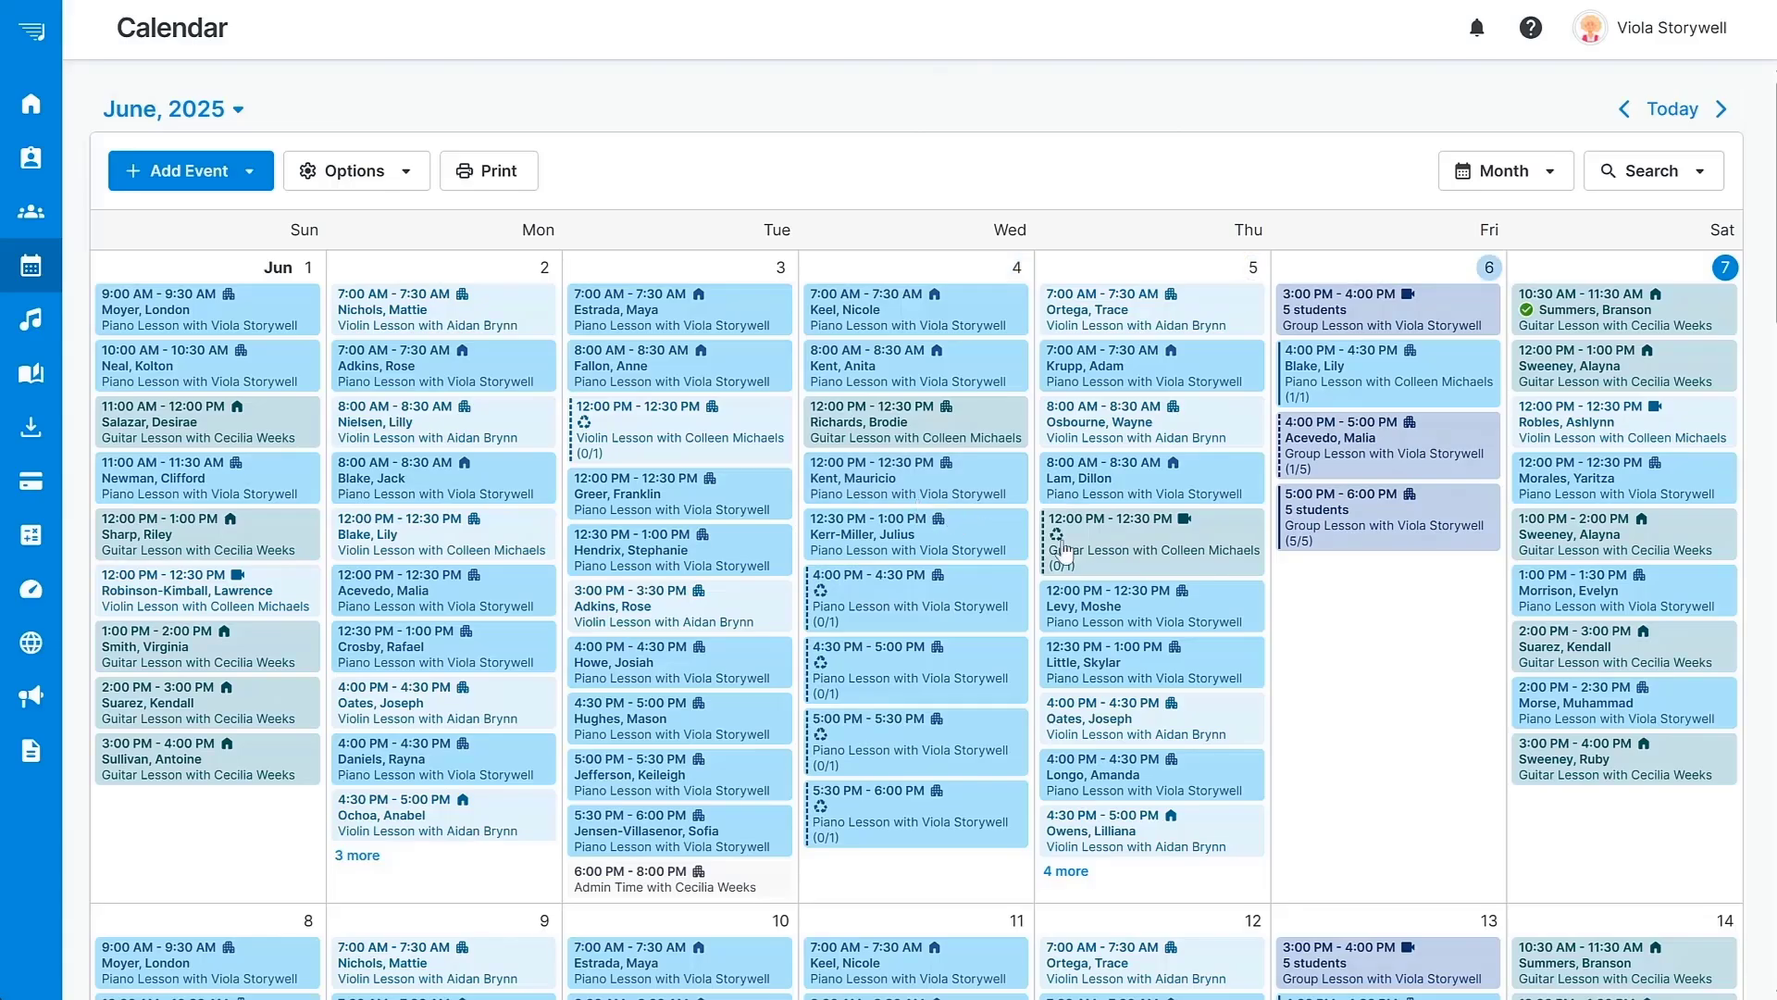
# Start a New Event from the Friday, June 6, 2025 calendar cell.
pyautogui.click(1416, 644)
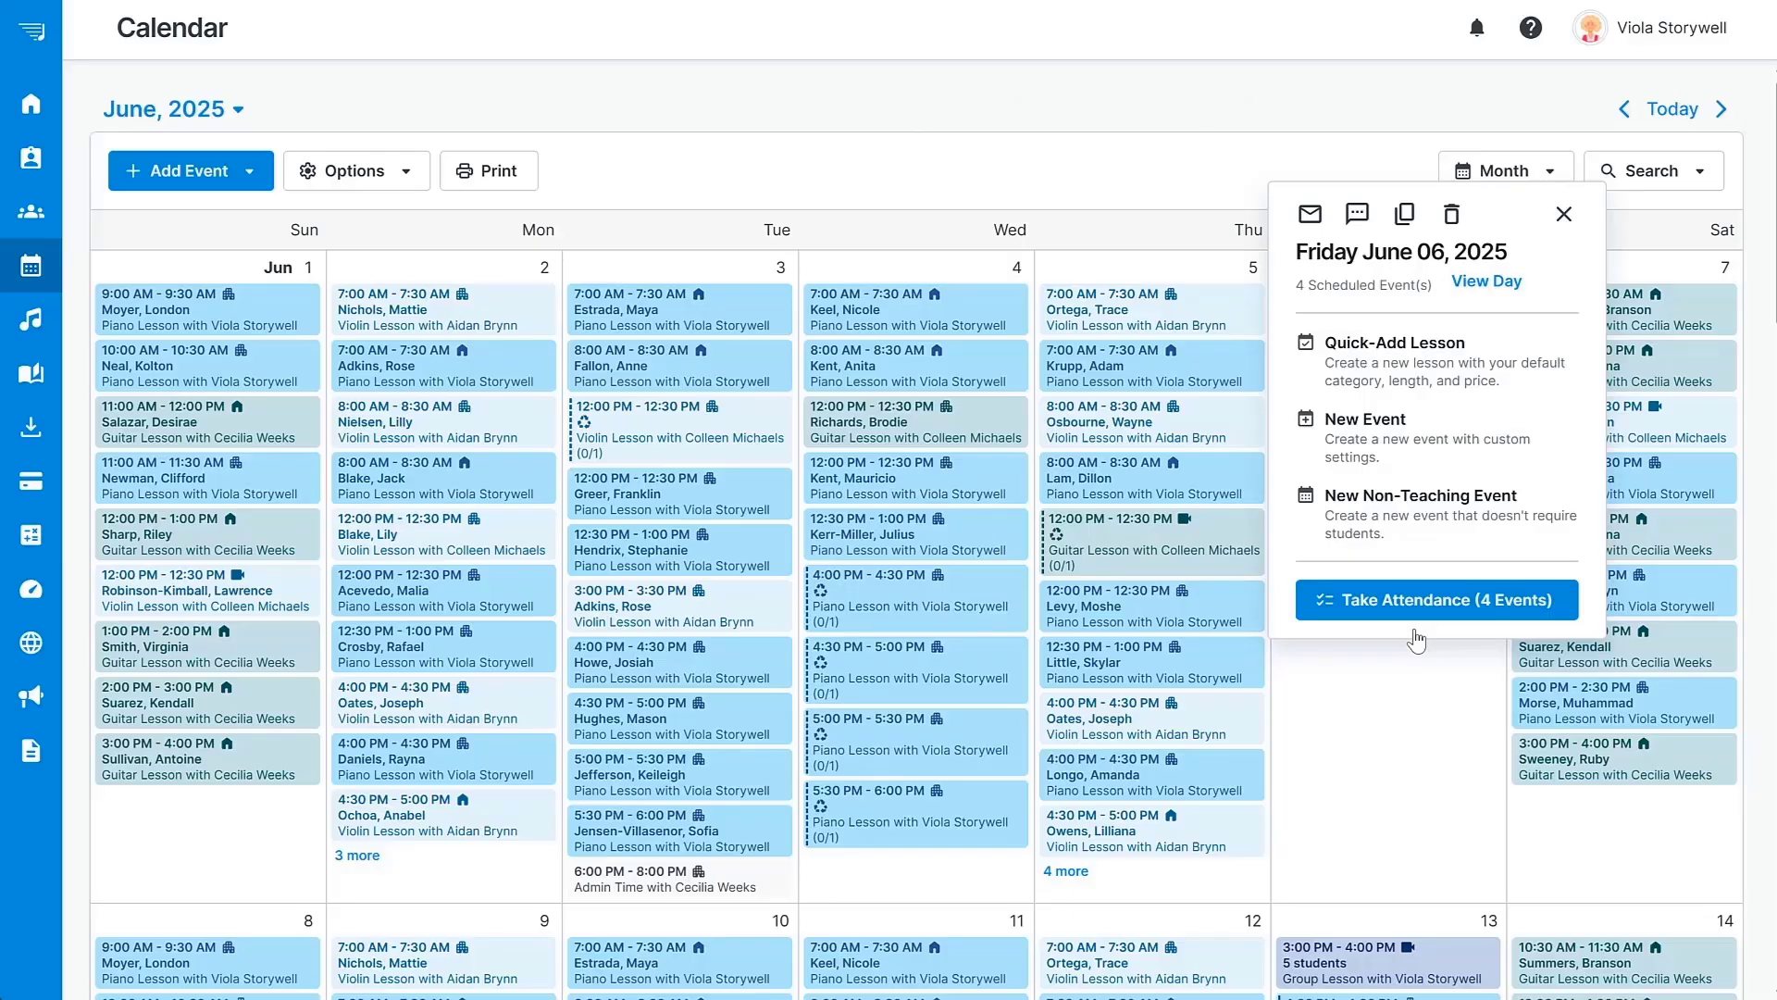
pyautogui.click(1409, 429)
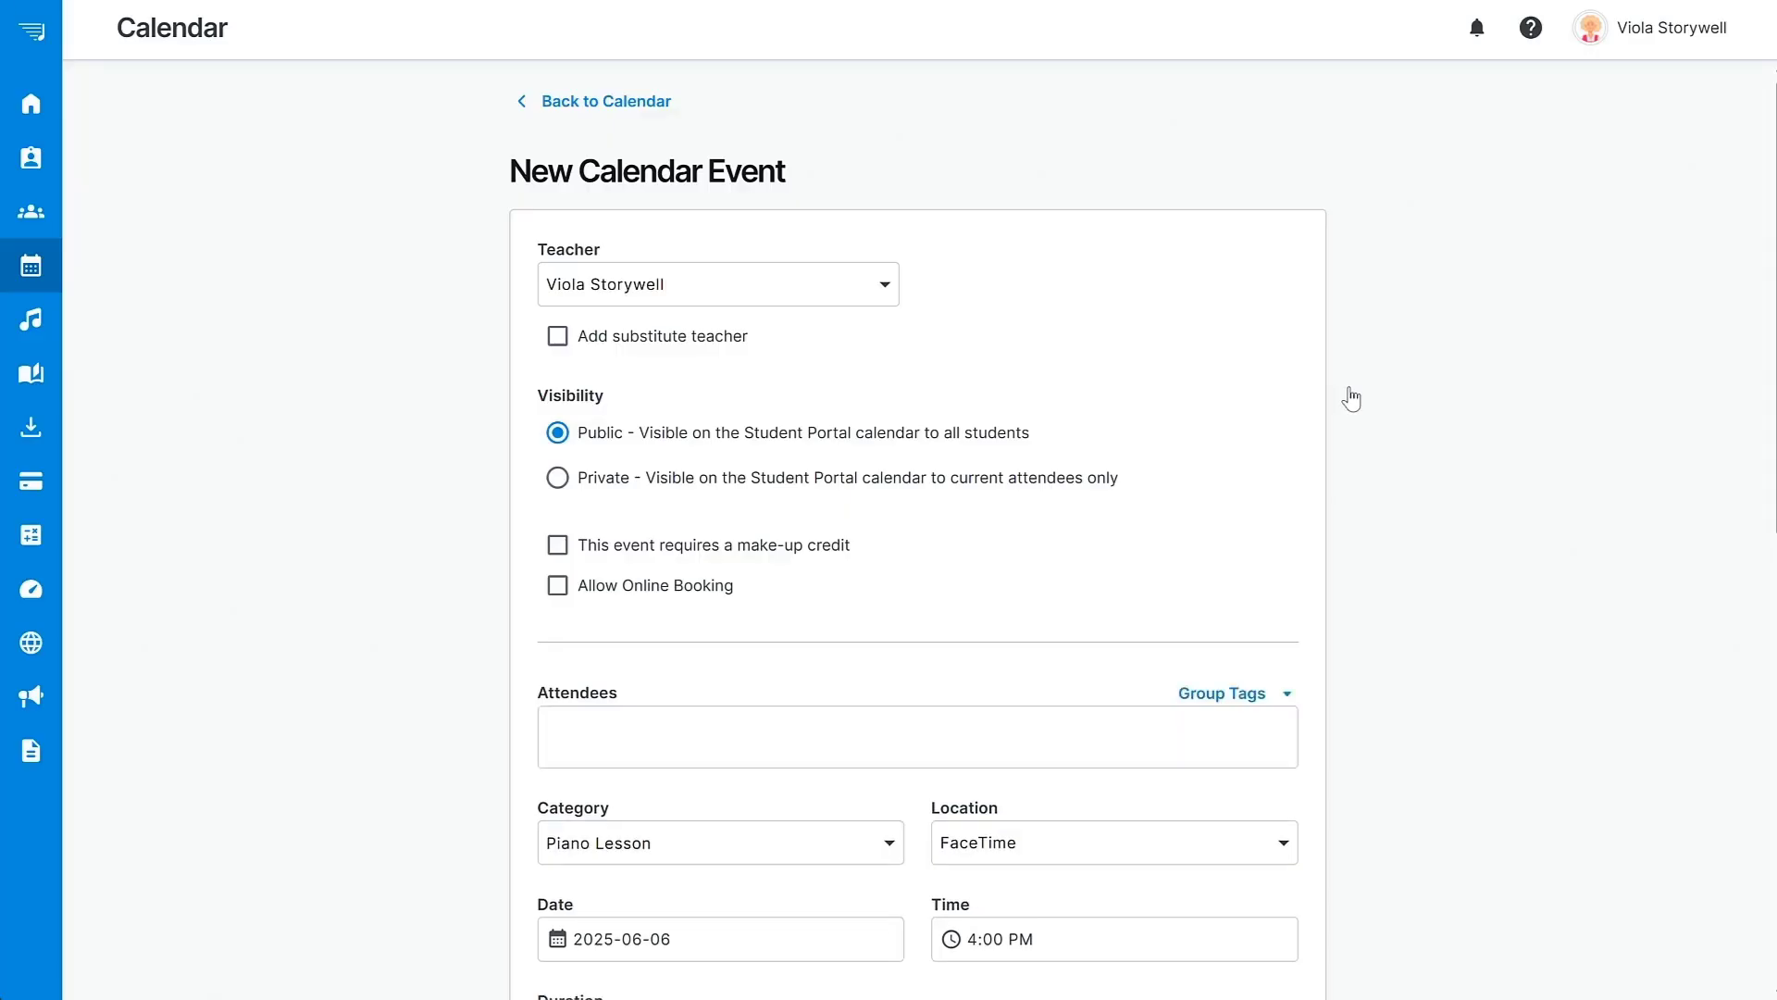
# Assign a different teacher and add the suggested student as the event's attendee.
pyautogui.click(859, 284)
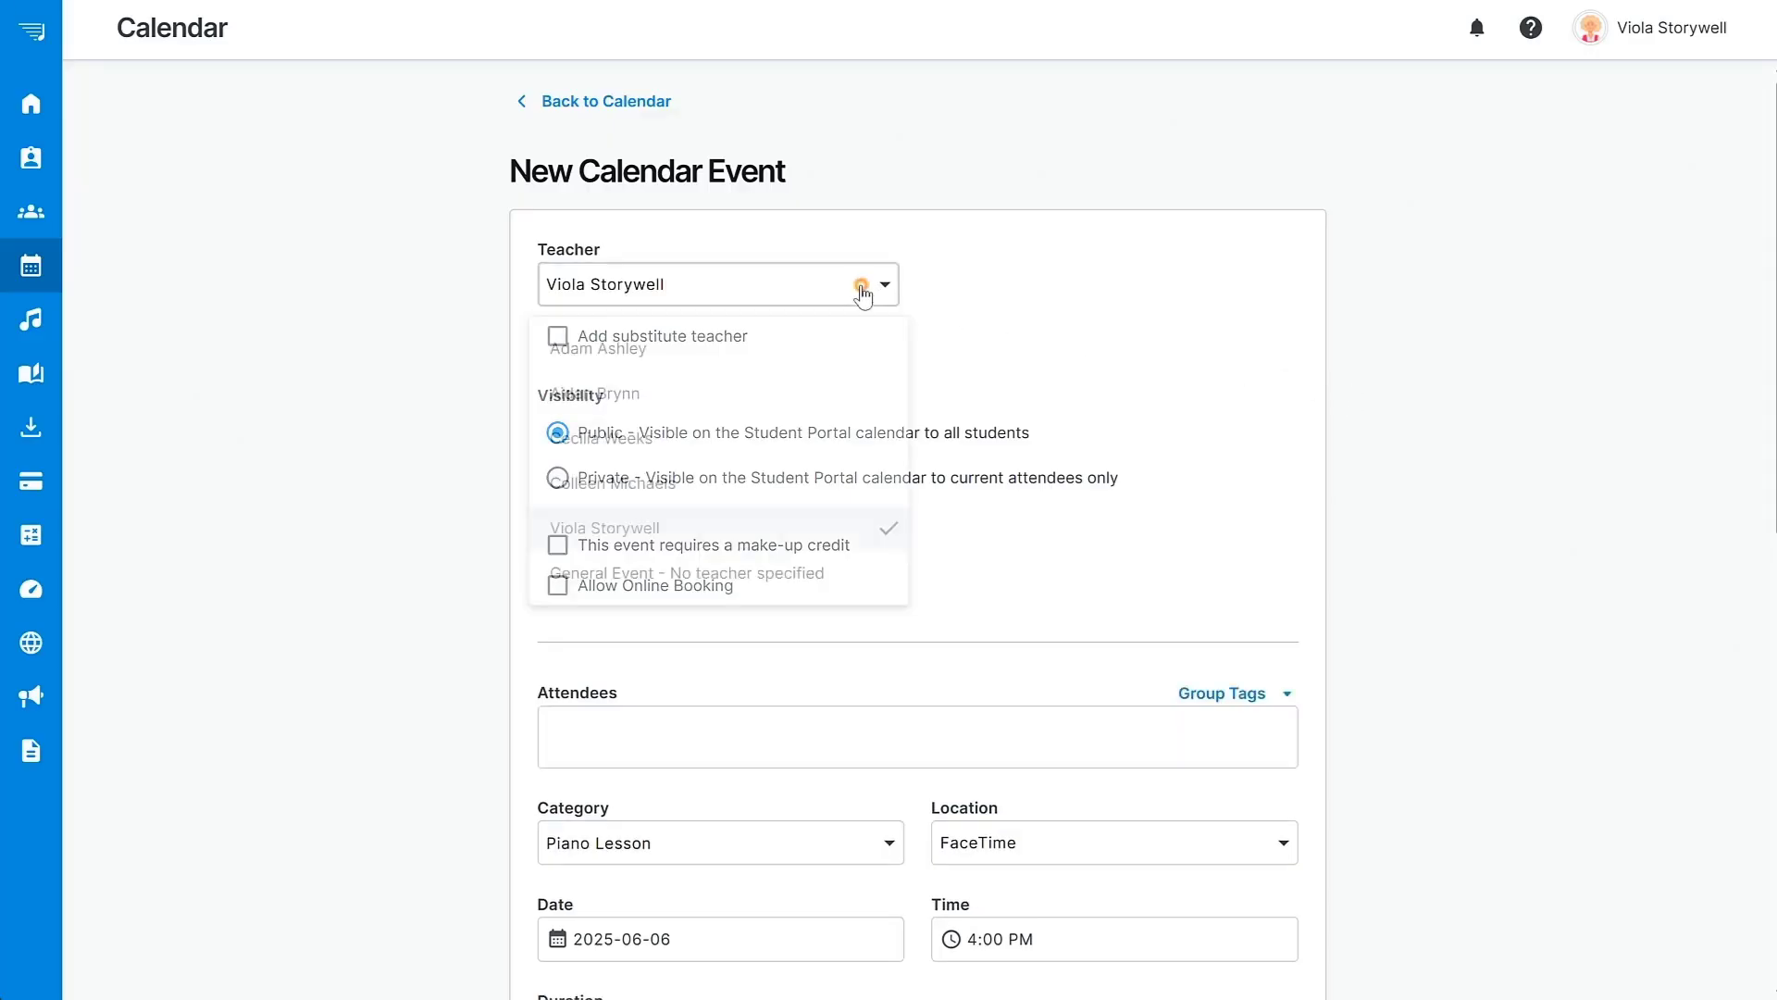
pyautogui.click(849, 352)
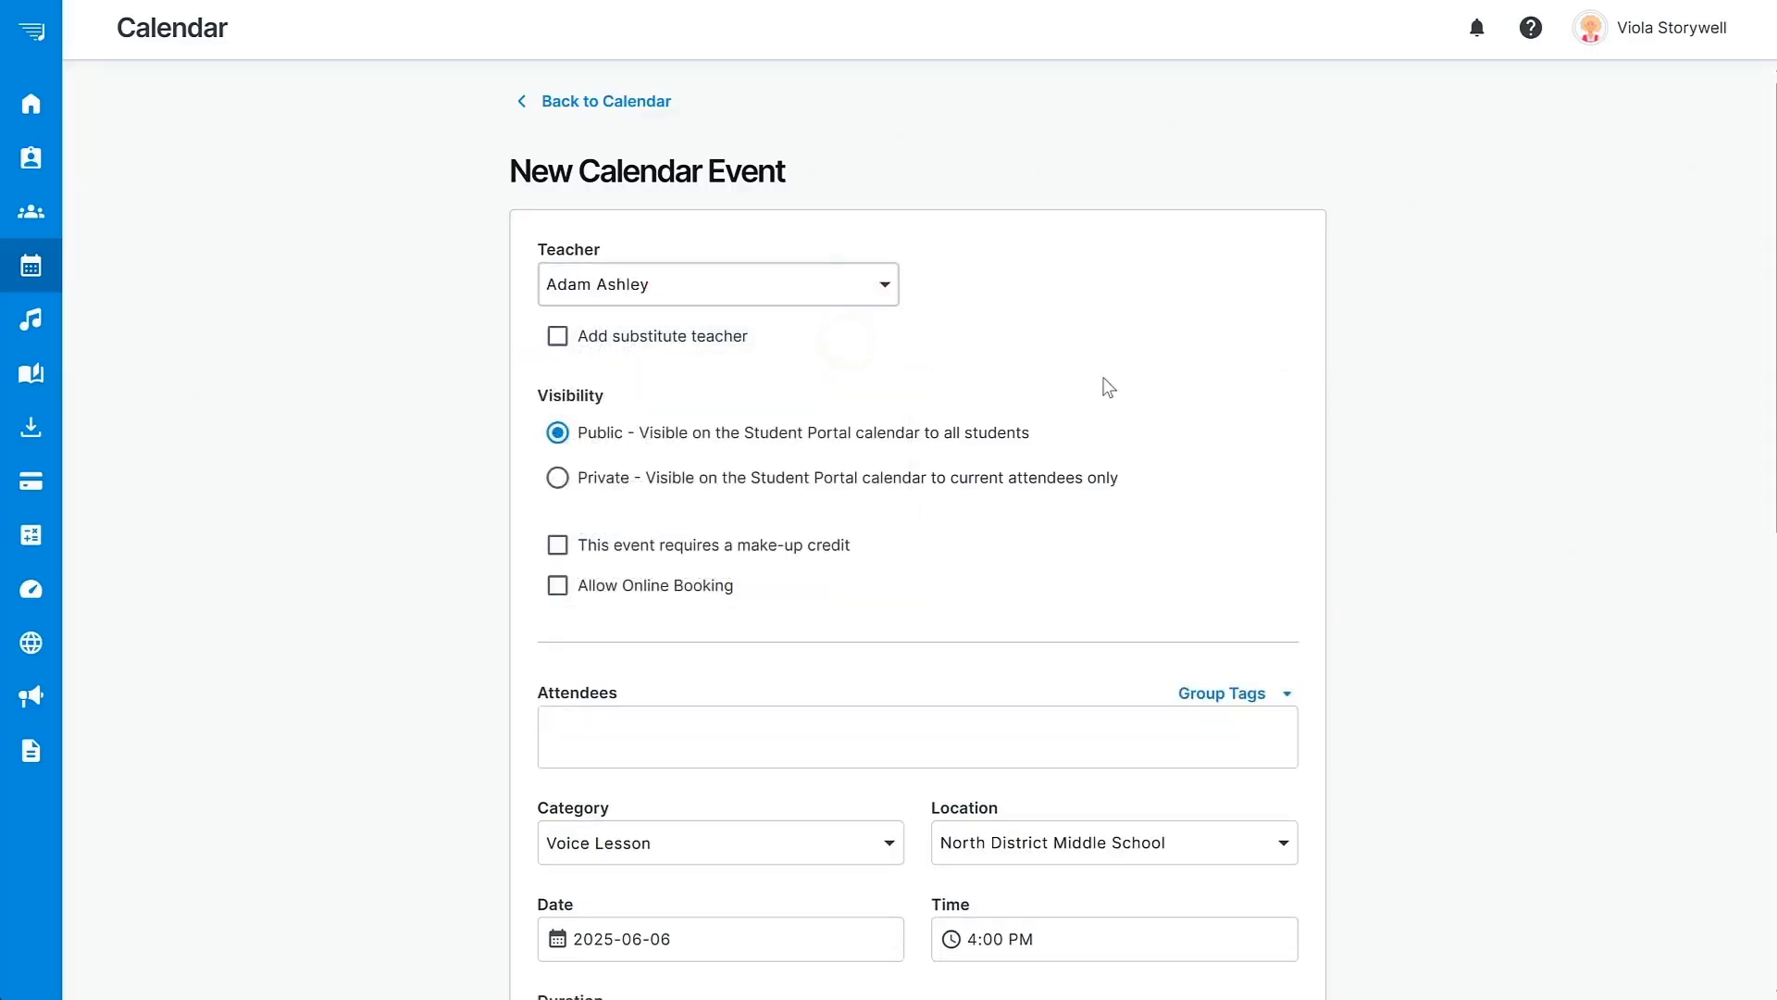
pyautogui.scroll(-1, 1102, 386)
pyautogui.scroll(-3, 753, 285)
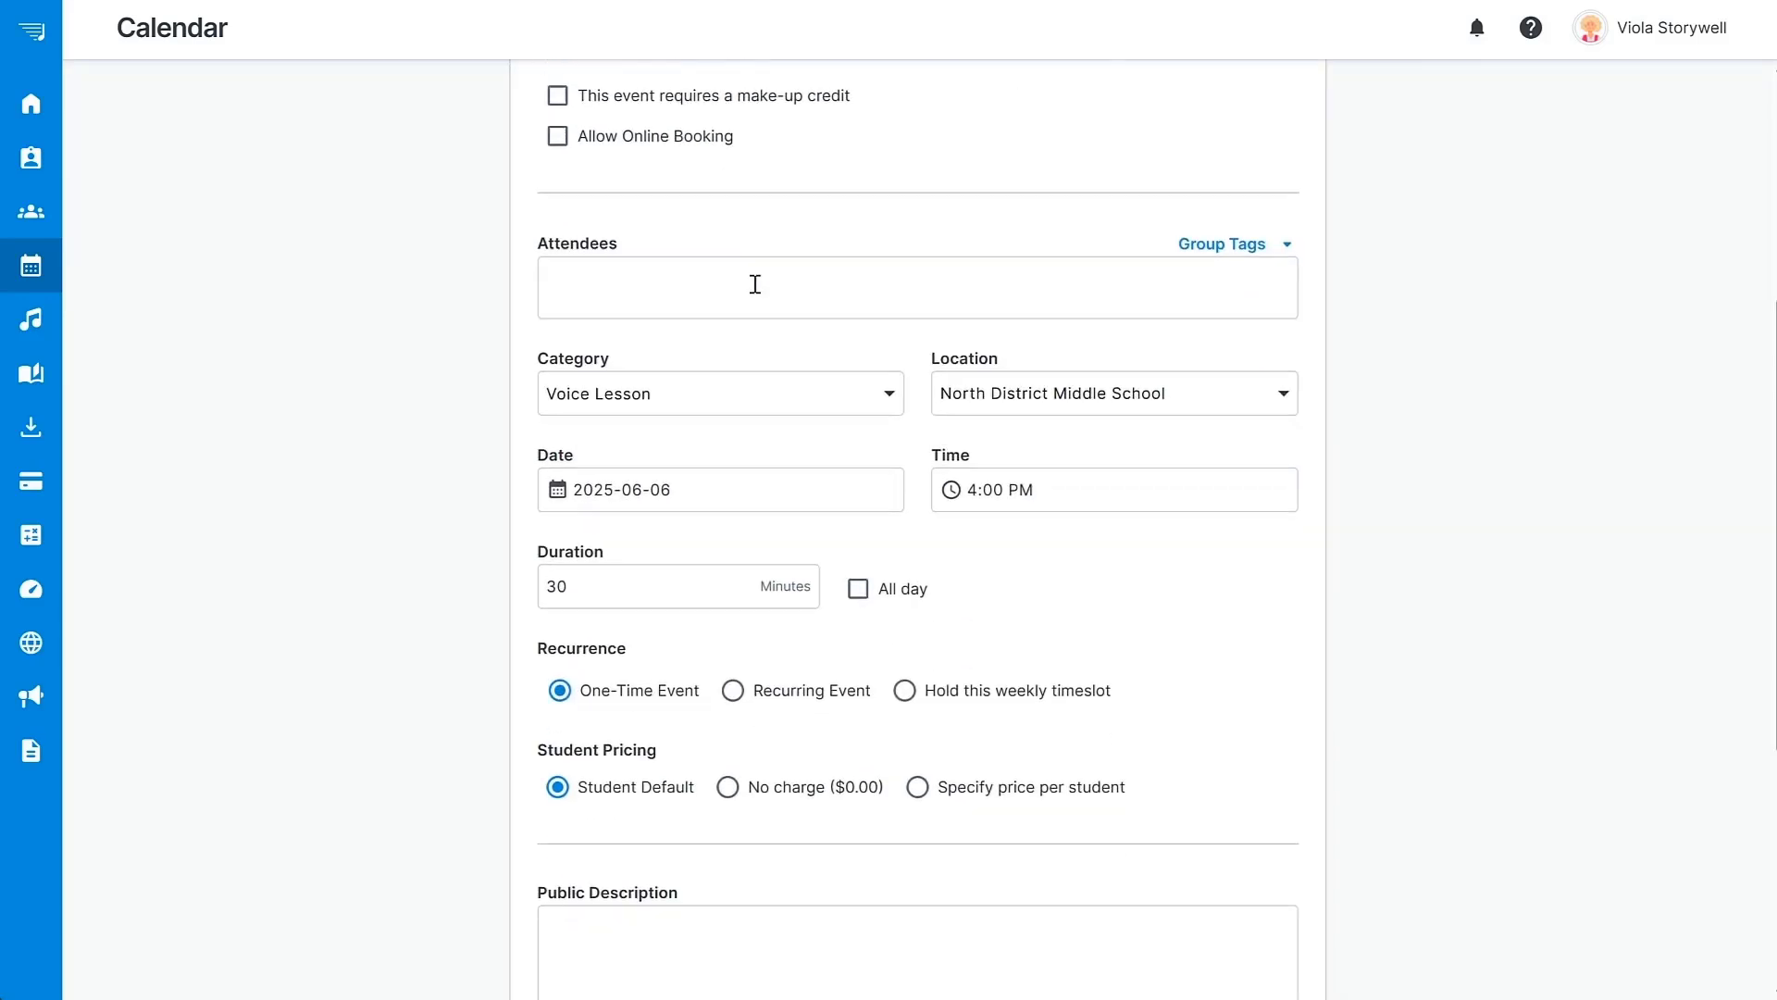
pyautogui.click(753, 284)
pyautogui.click(685, 354)
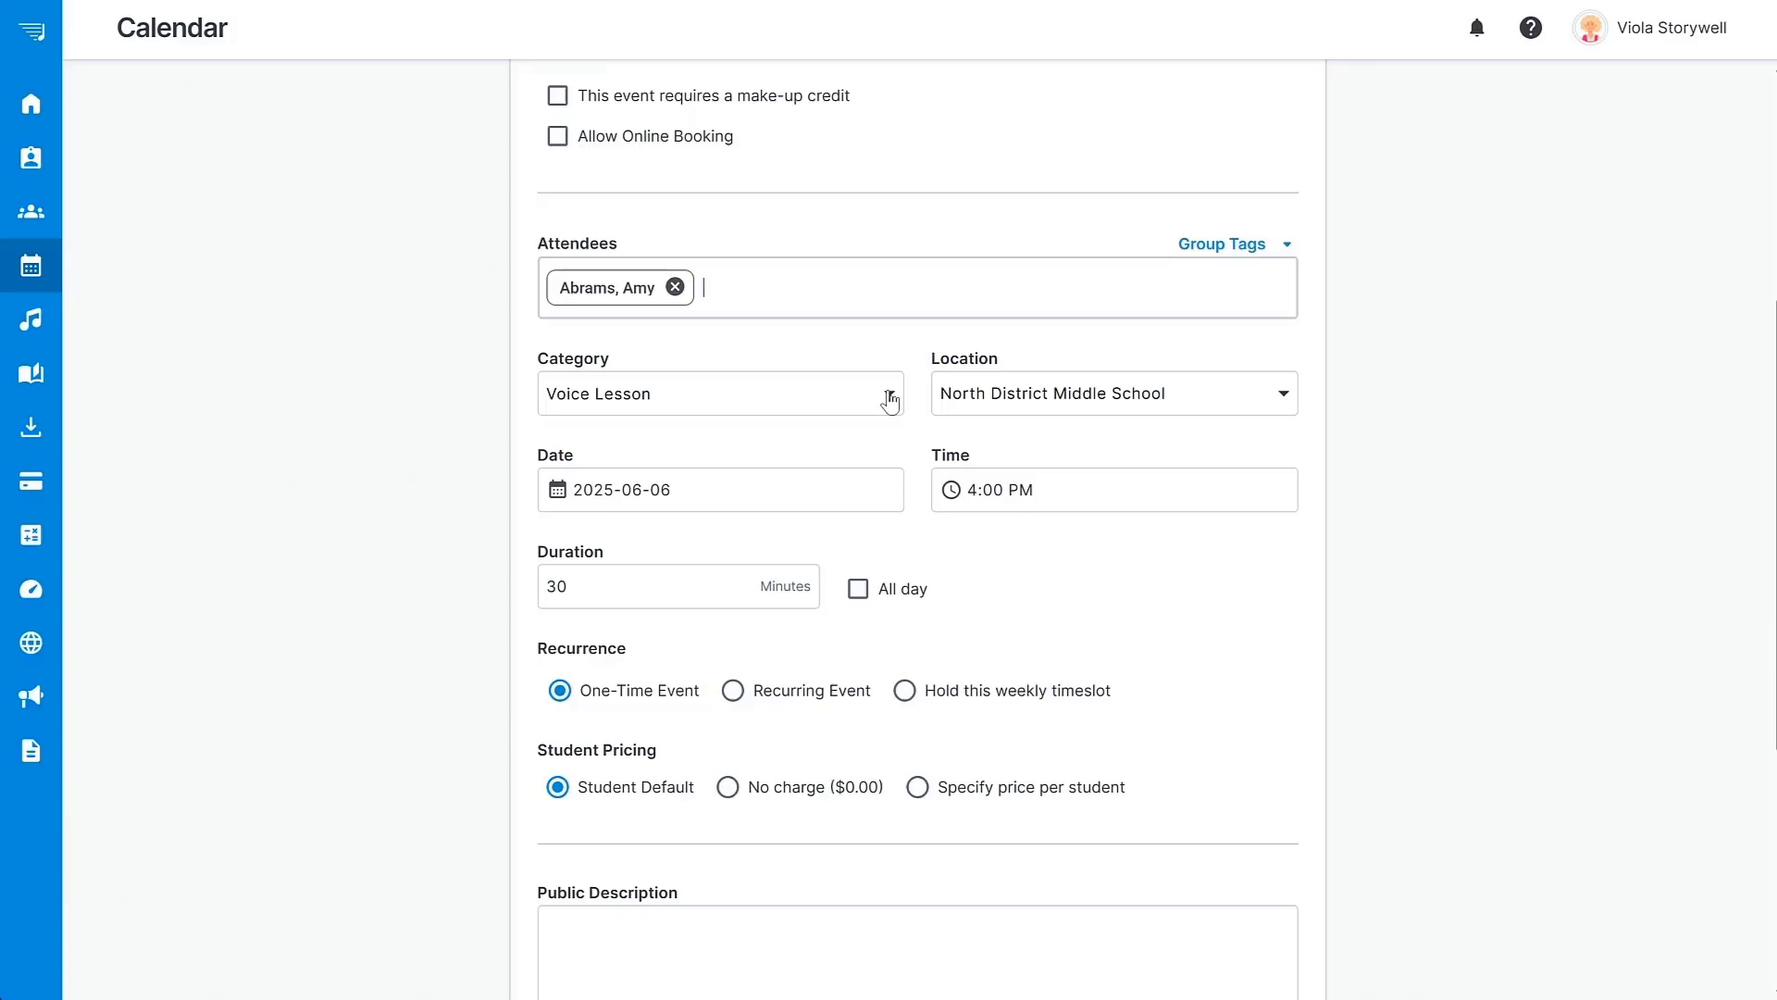
# Keep the Voice Lesson category and set the location to Storywell Studios.
pyautogui.click(890, 400)
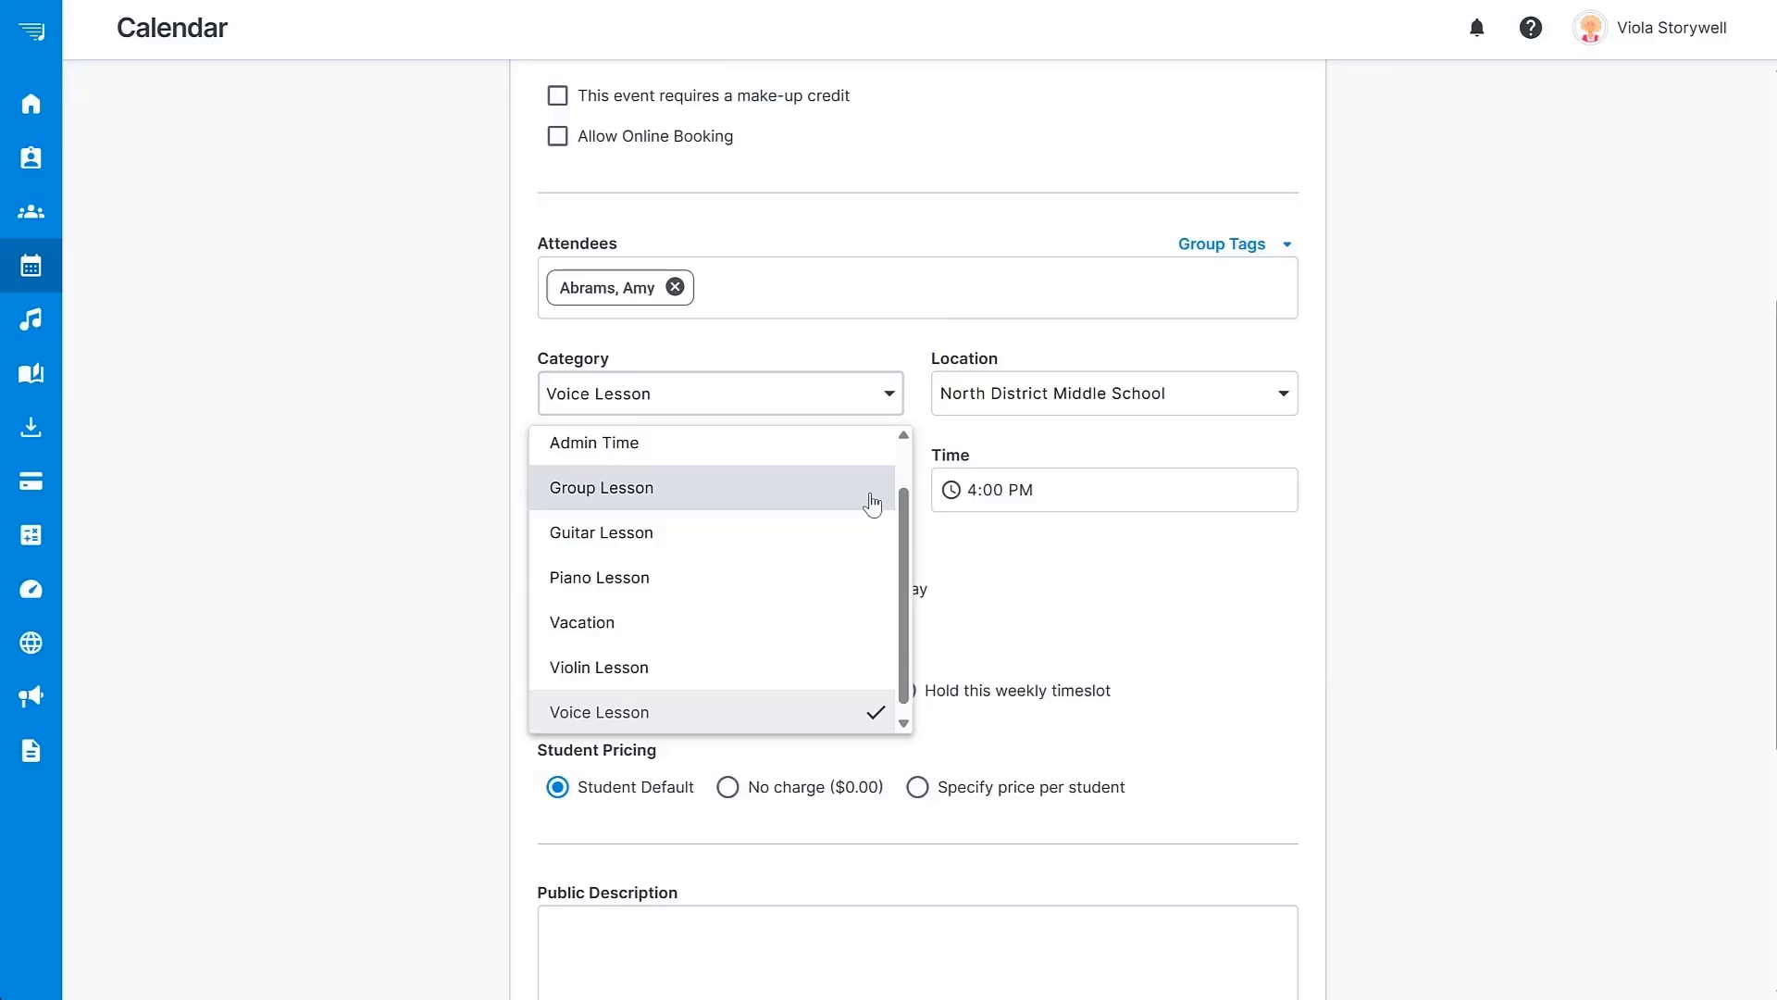
pyautogui.click(1383, 435)
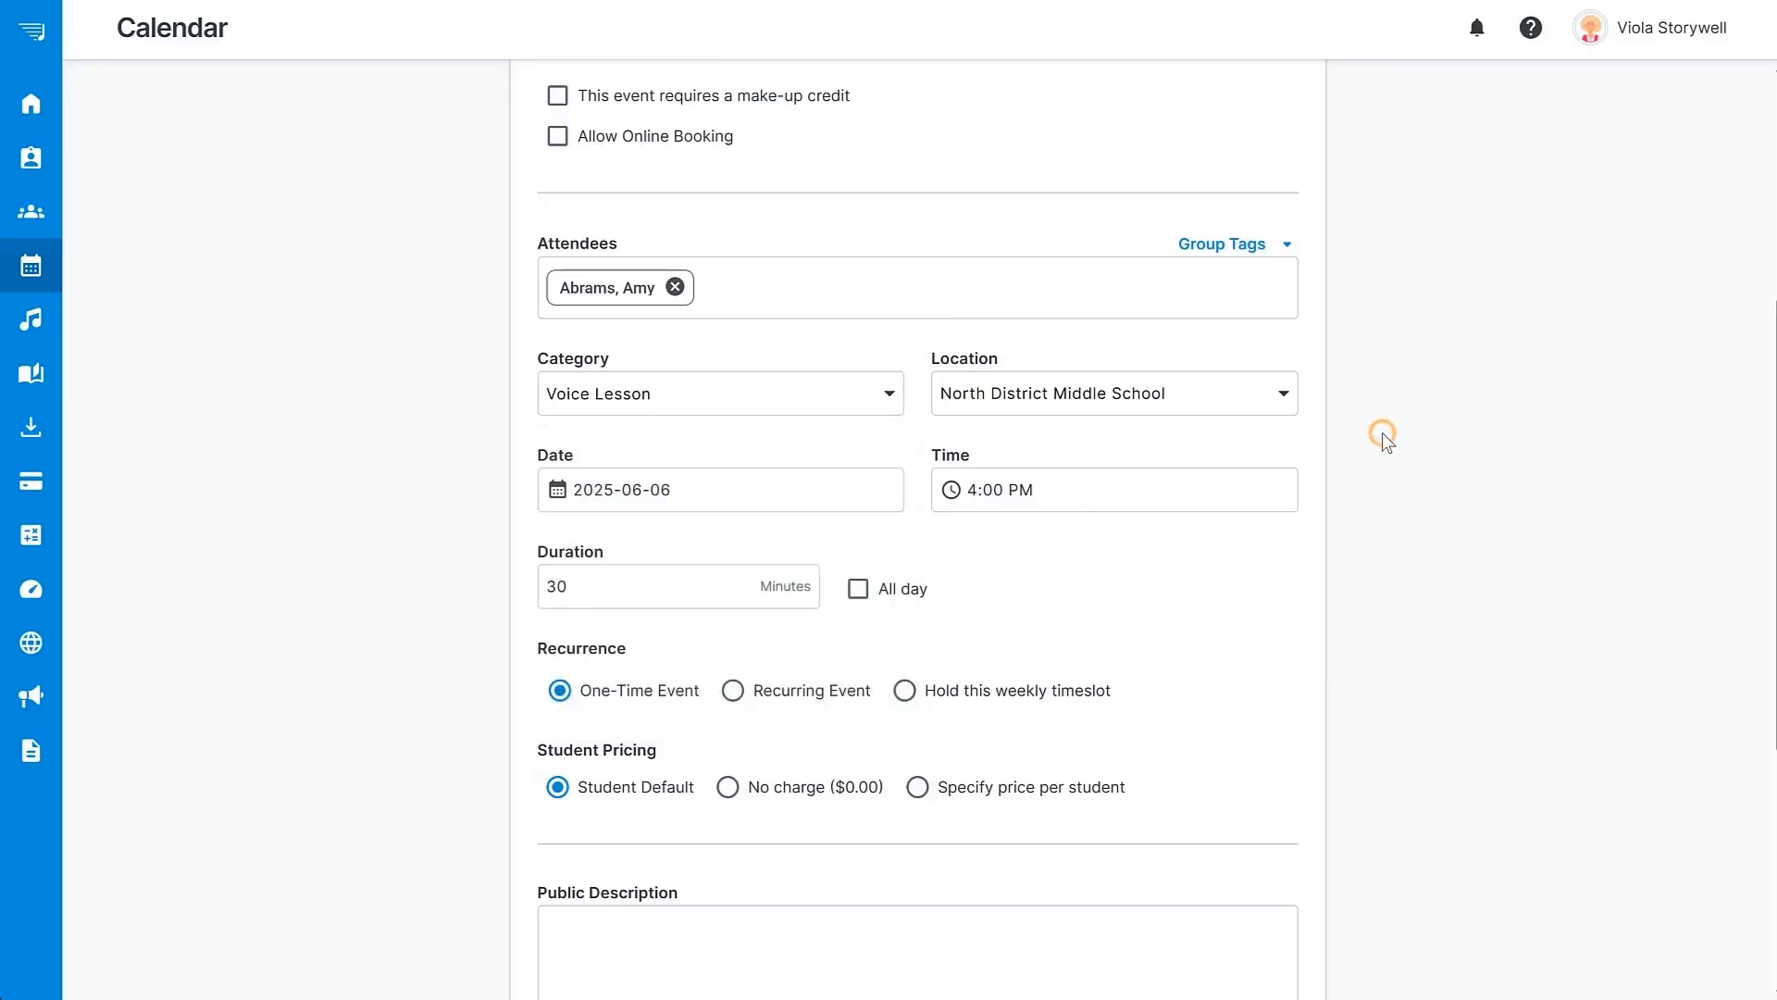
pyautogui.click(1283, 394)
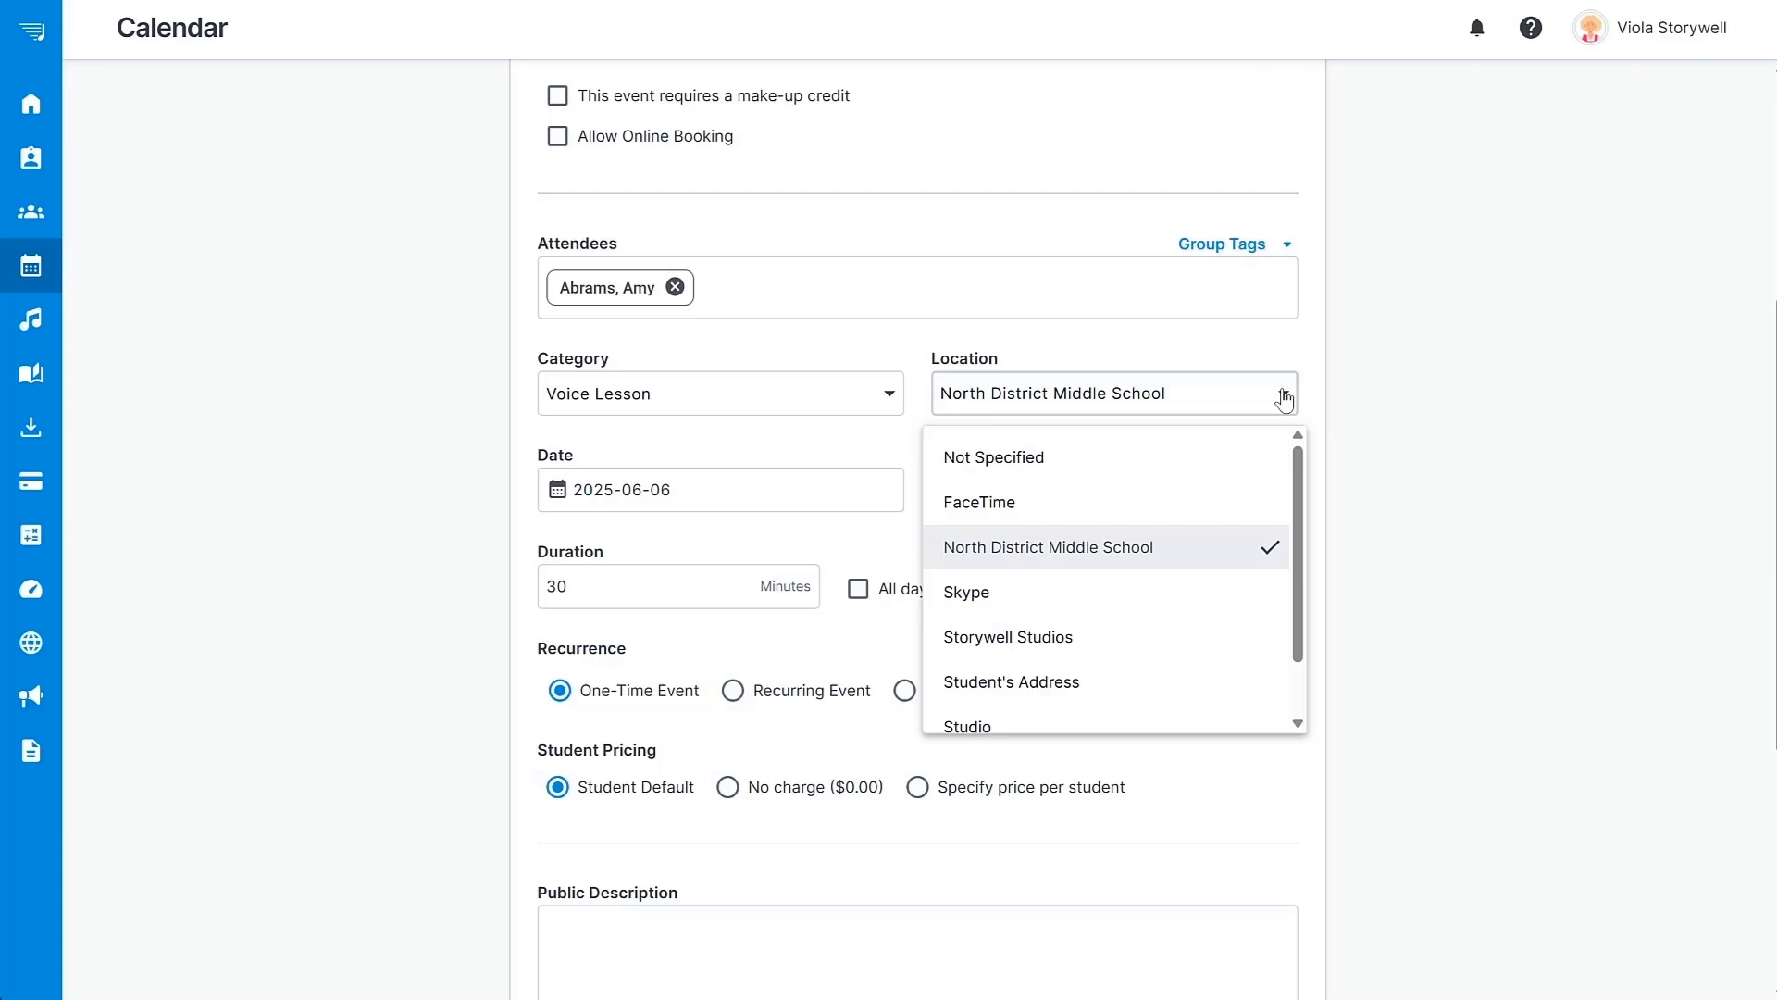
pyautogui.click(1242, 637)
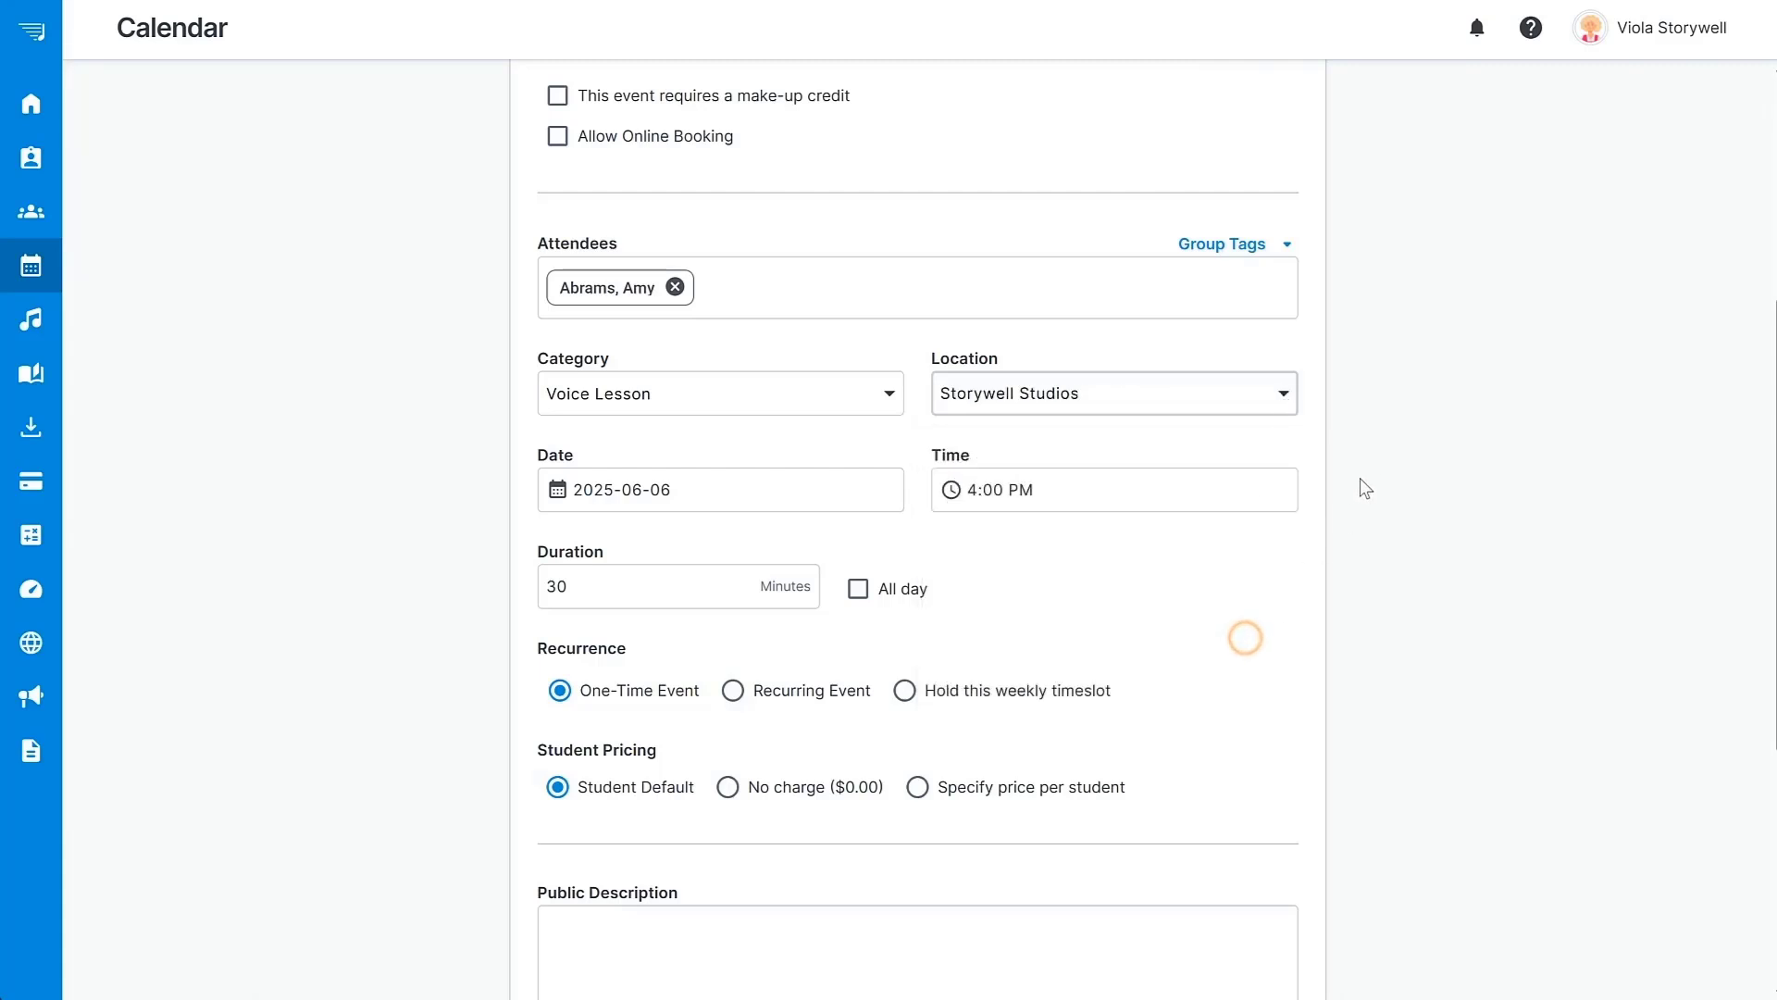
# Set the lesson start time to 8:00 AM.
pyautogui.click(973, 492)
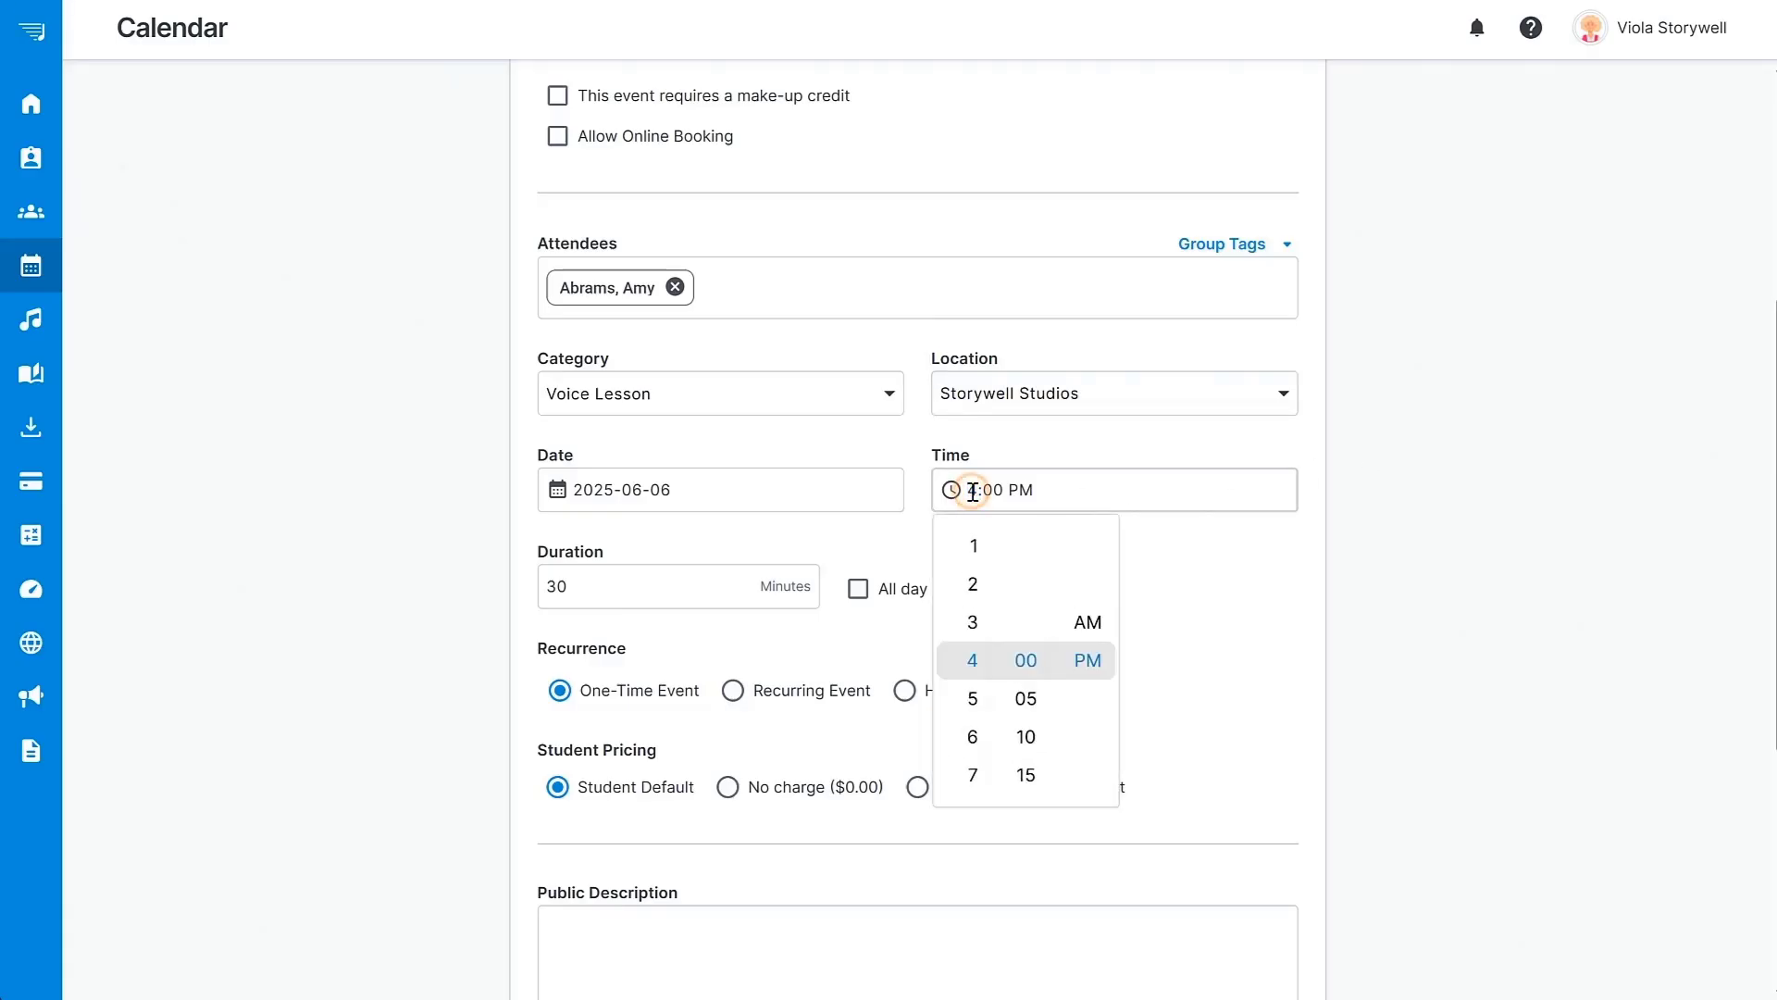
pyautogui.click(963, 736)
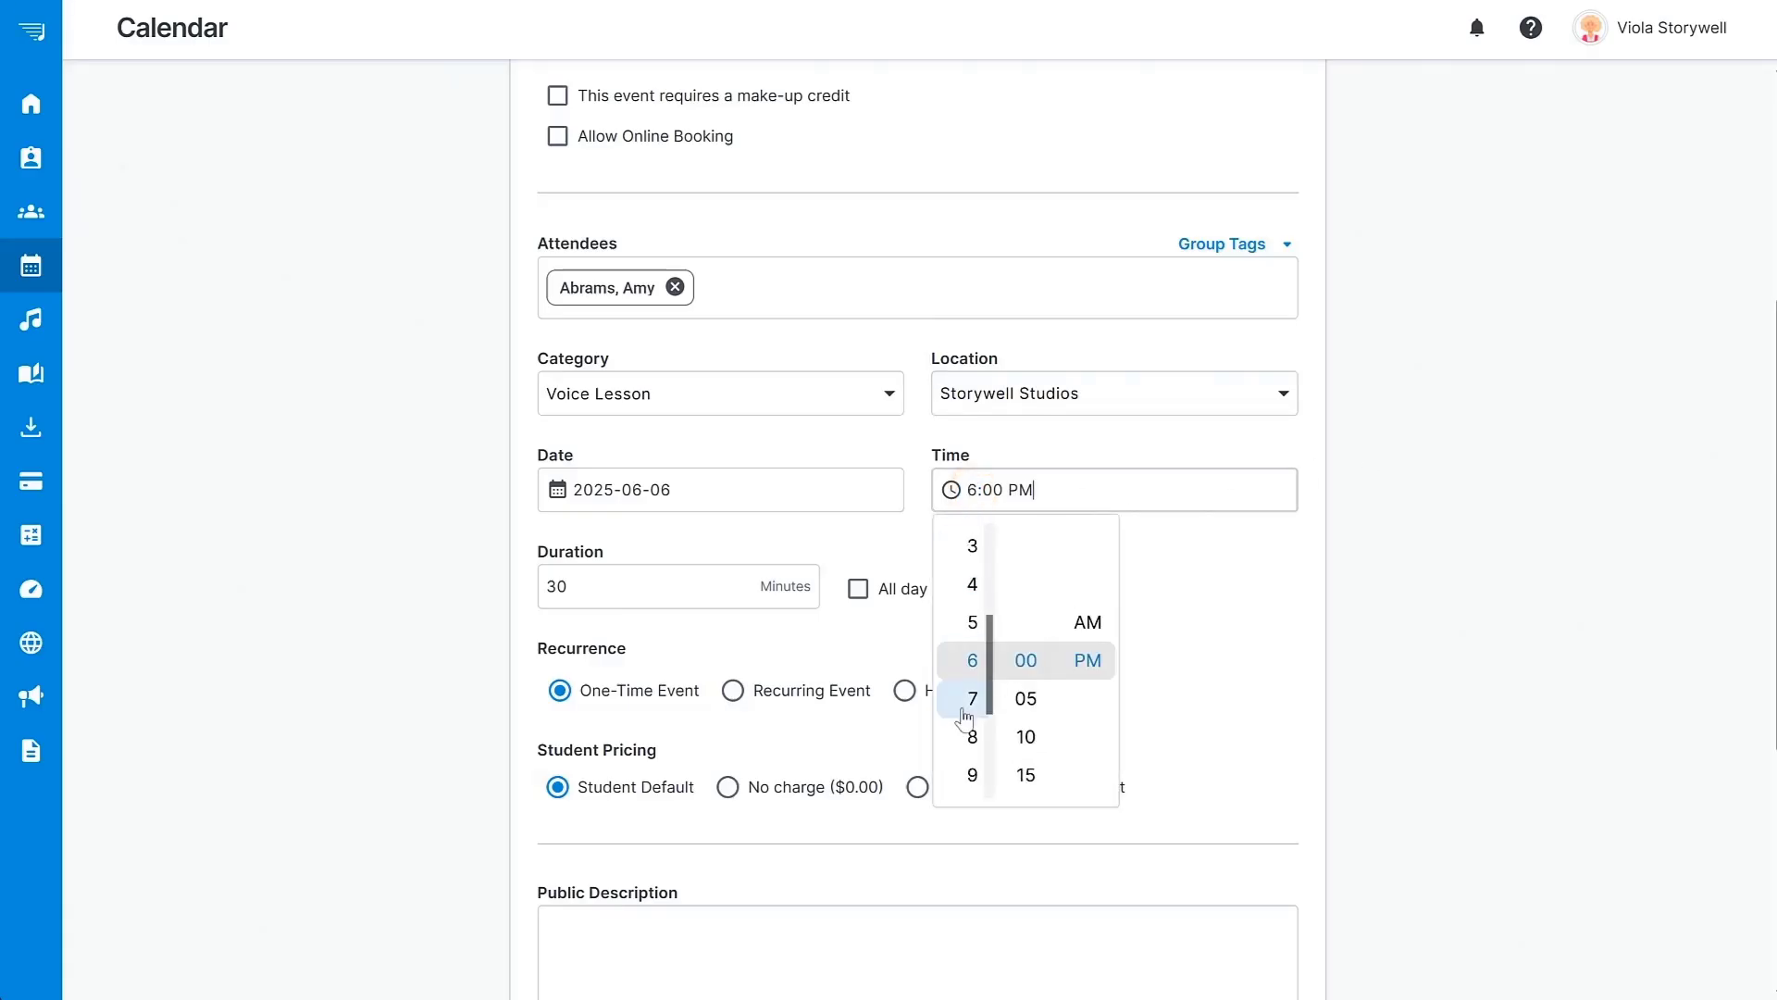
pyautogui.click(961, 731)
pyautogui.click(1088, 622)
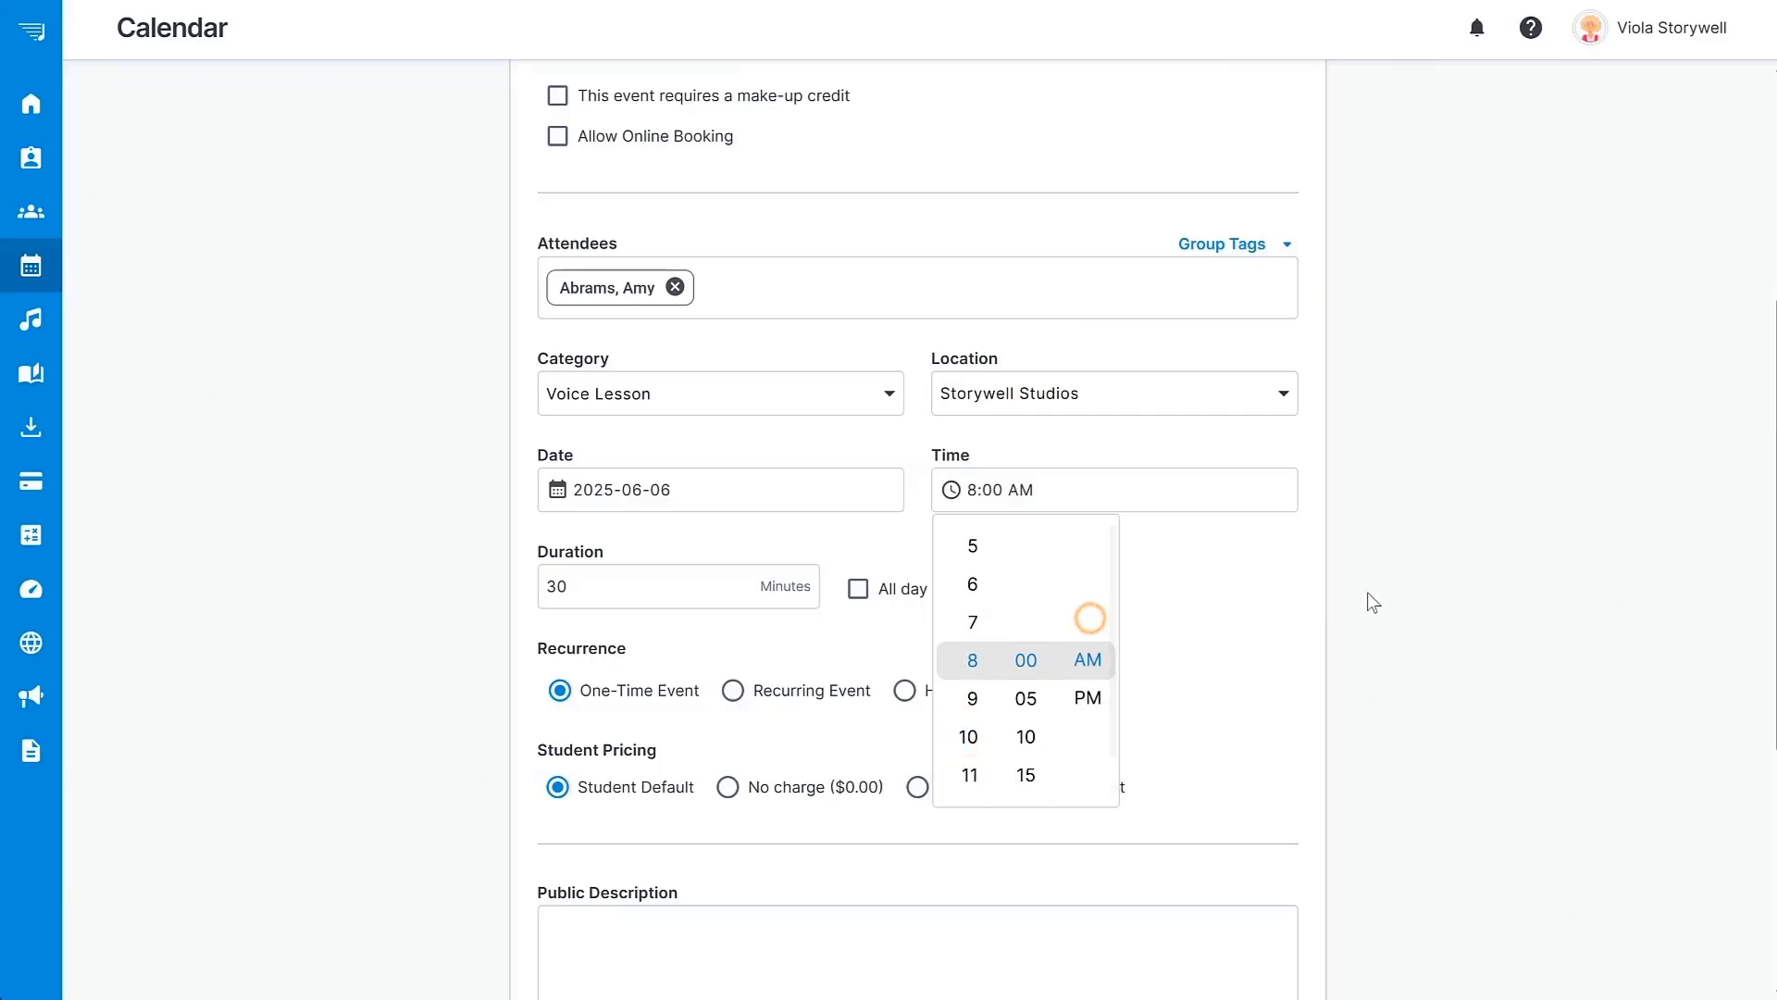
pyautogui.click(1366, 591)
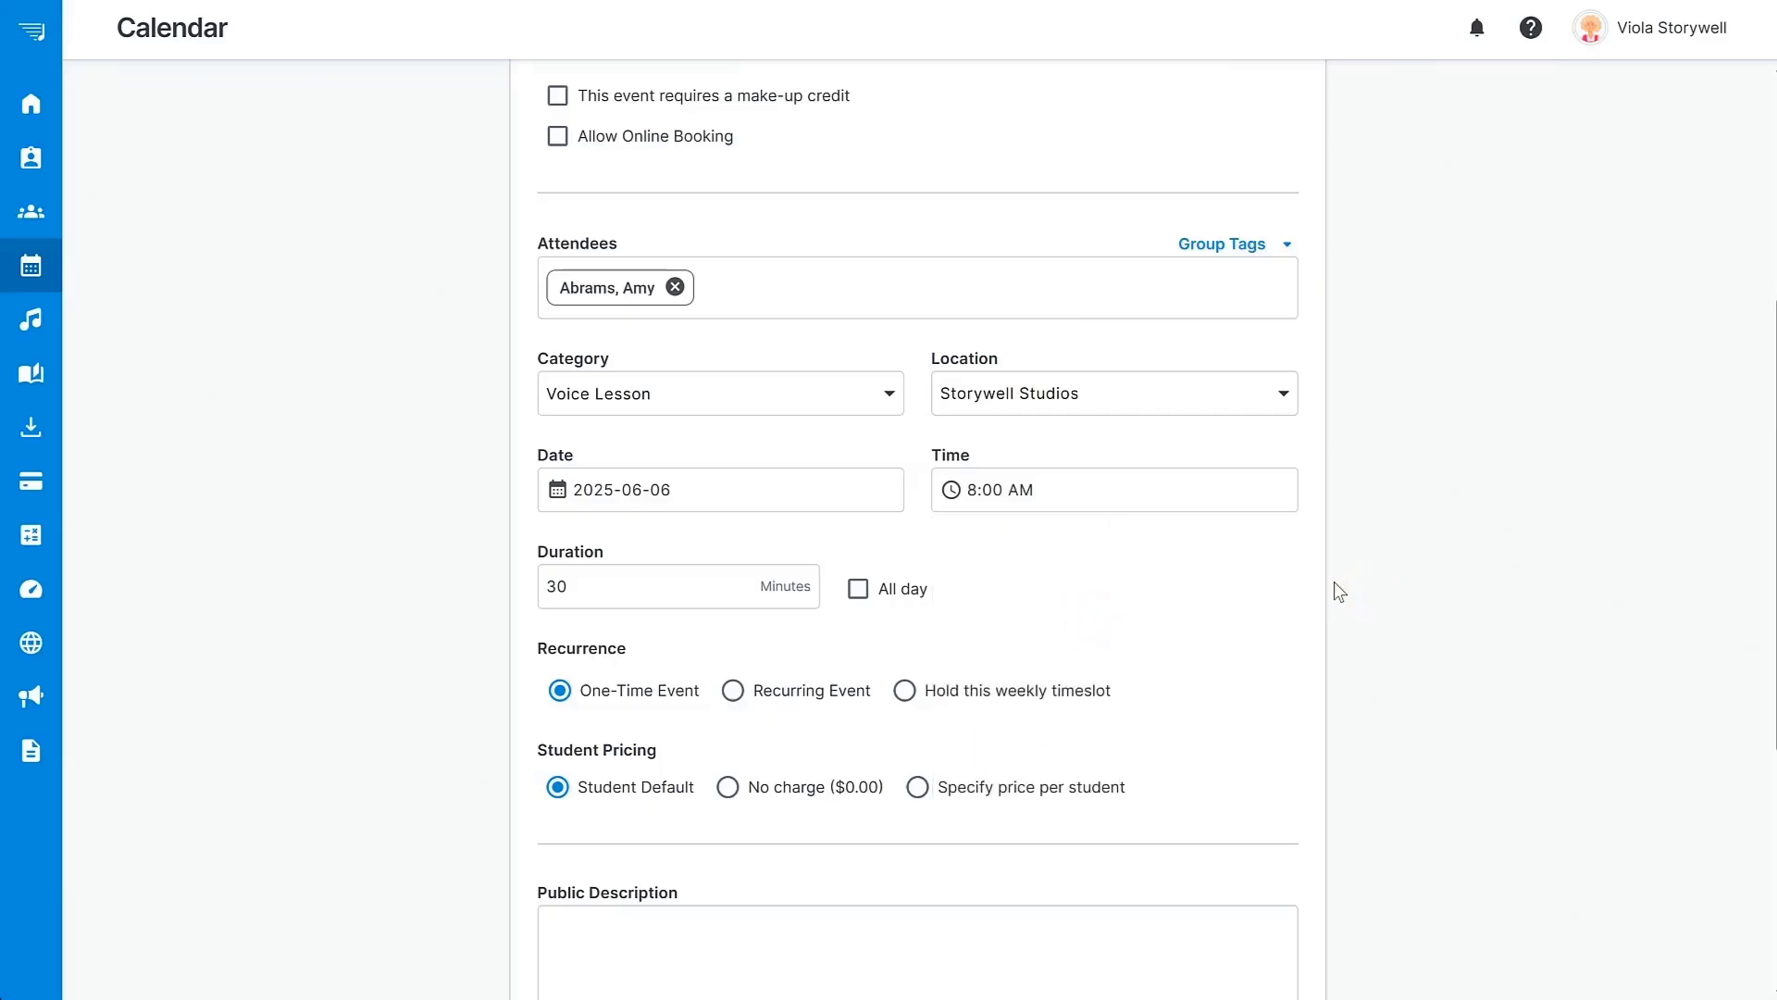
# Make the lesson a Weekly recurring event, every 1 week, repeating indefinitely, and save it.
pyautogui.scroll(-3, 1335, 581)
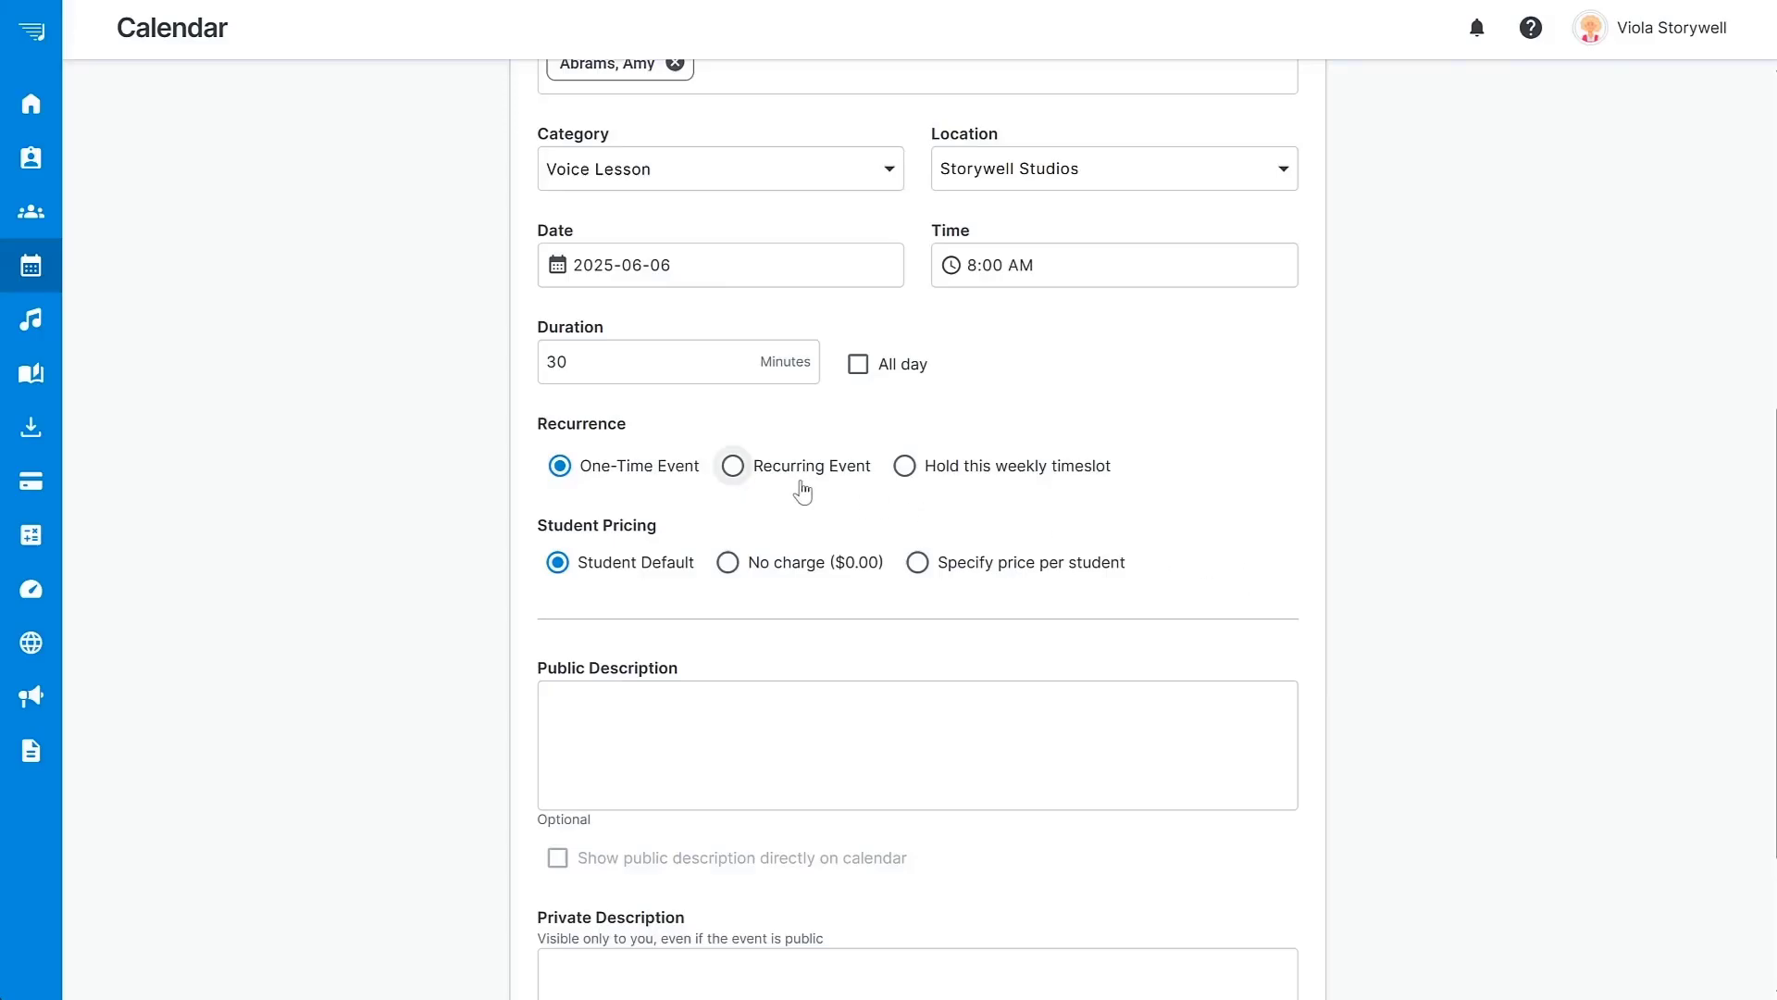
pyautogui.click(733, 469)
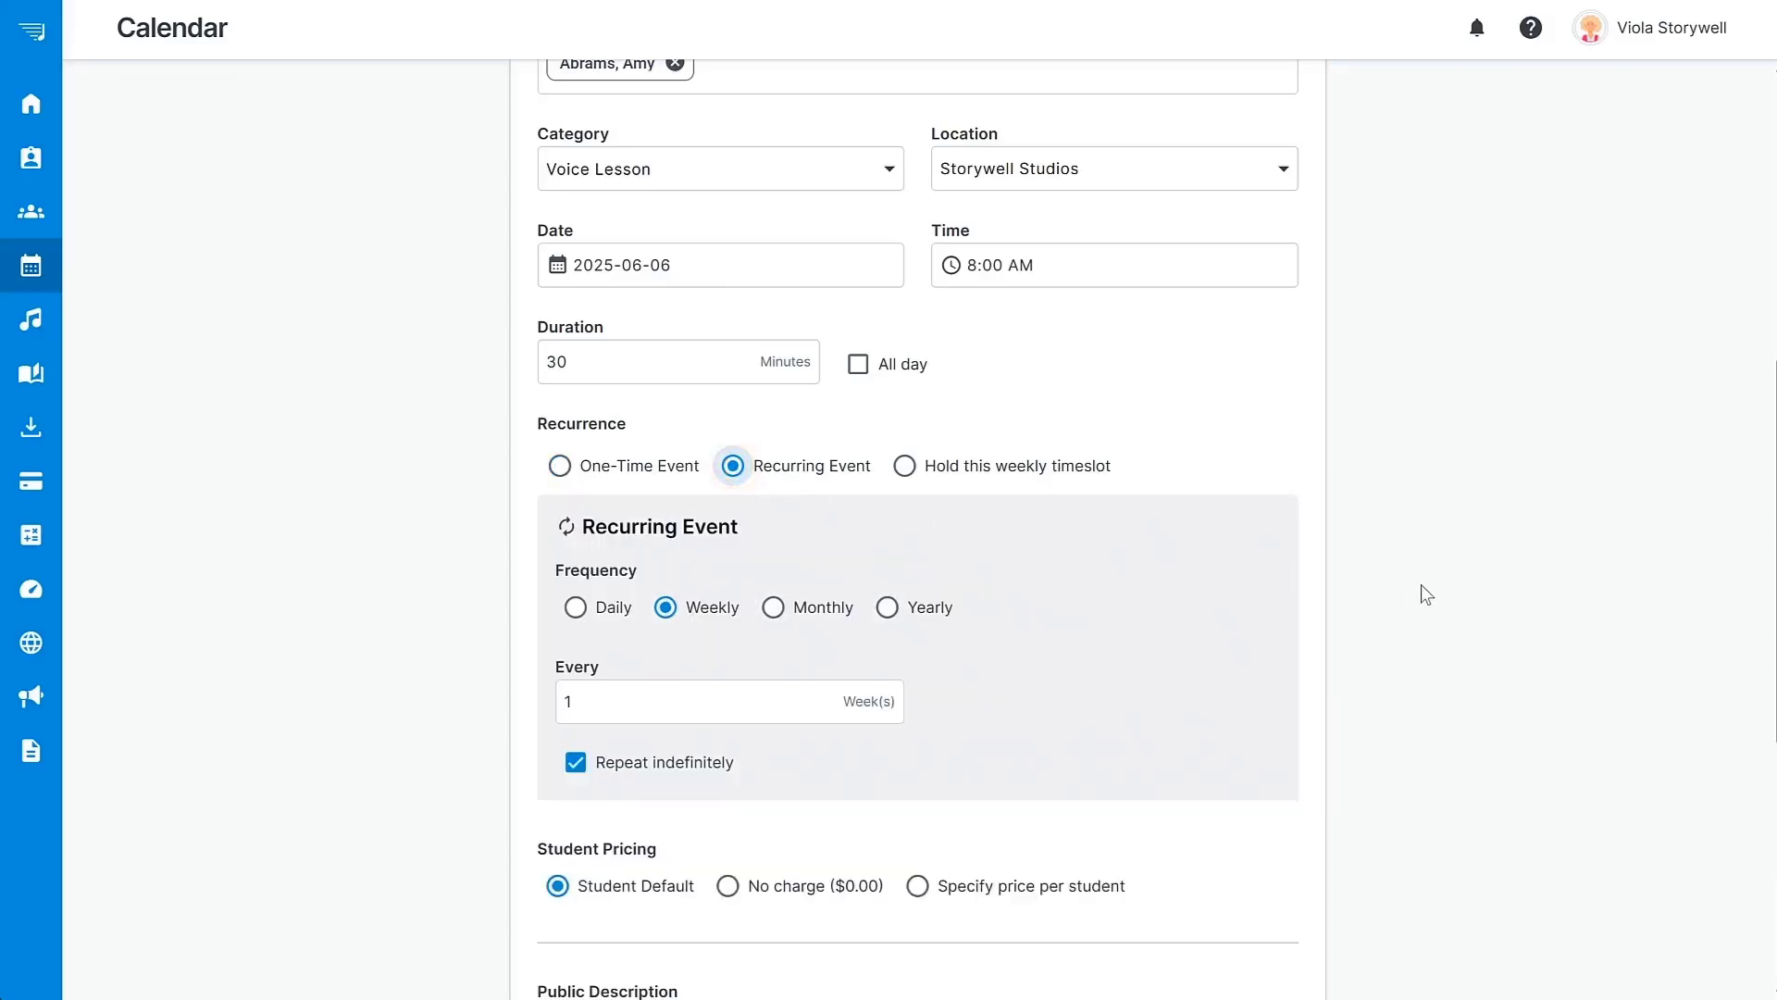
pyautogui.scroll(-4, 1420, 585)
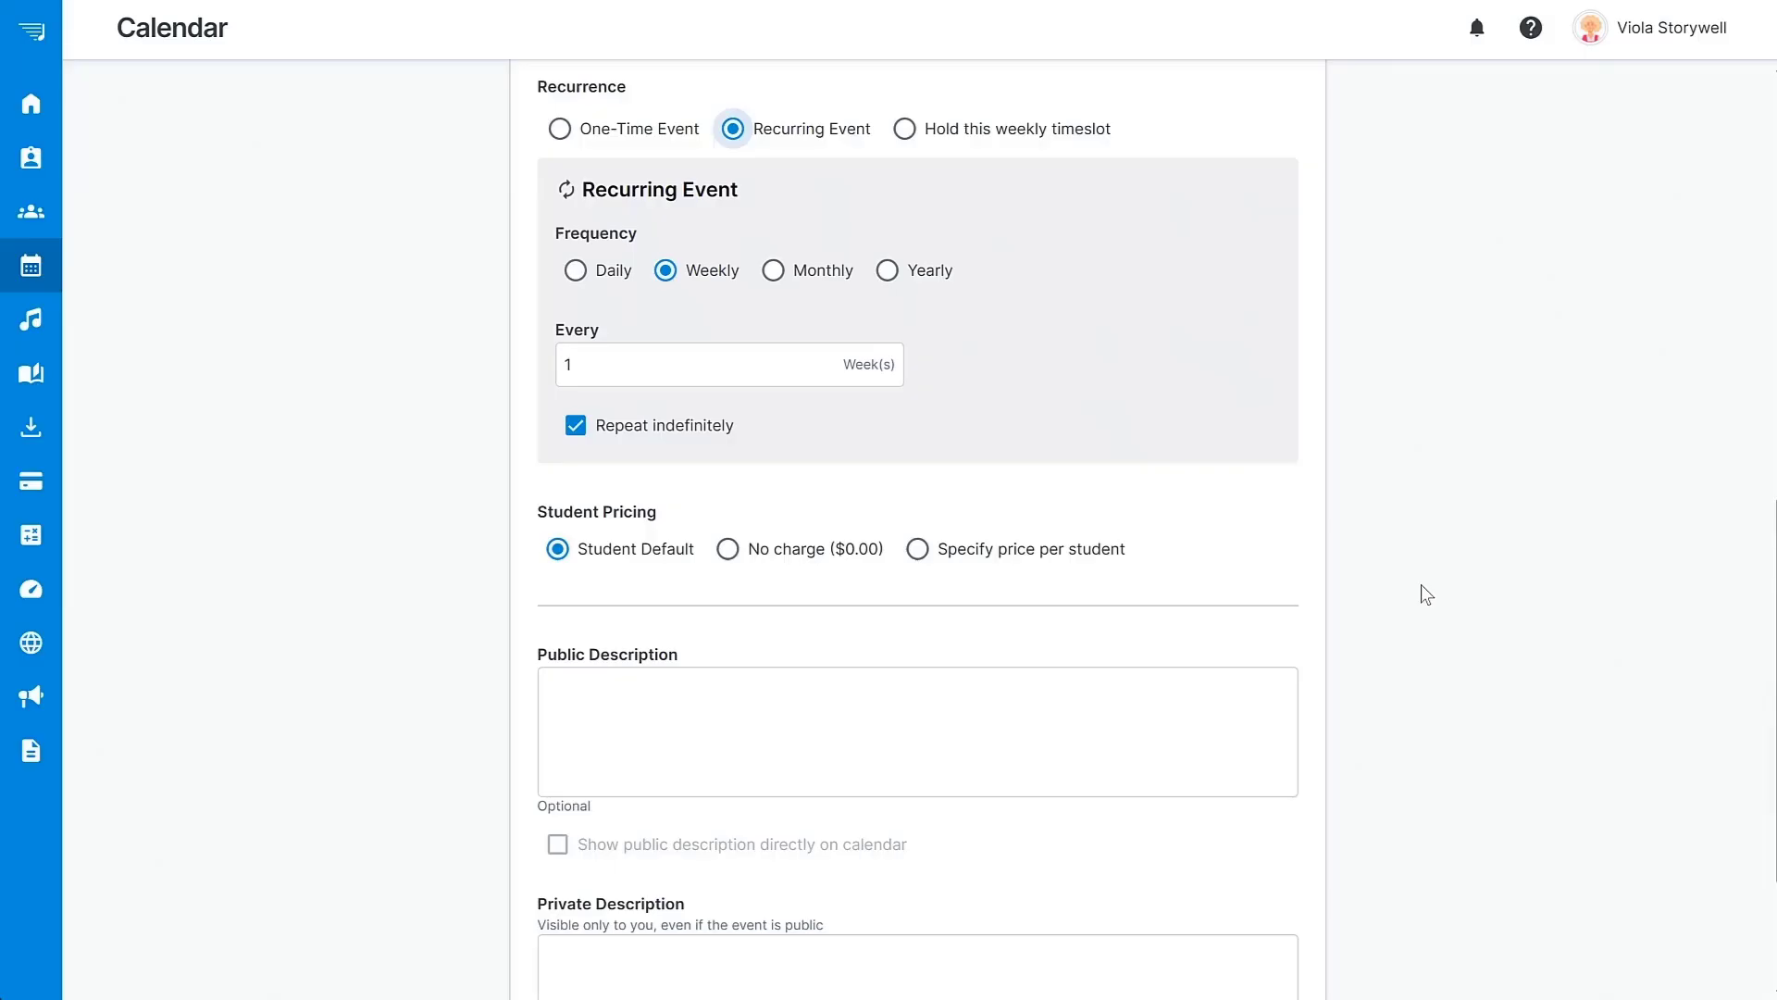
pyautogui.click(577, 427)
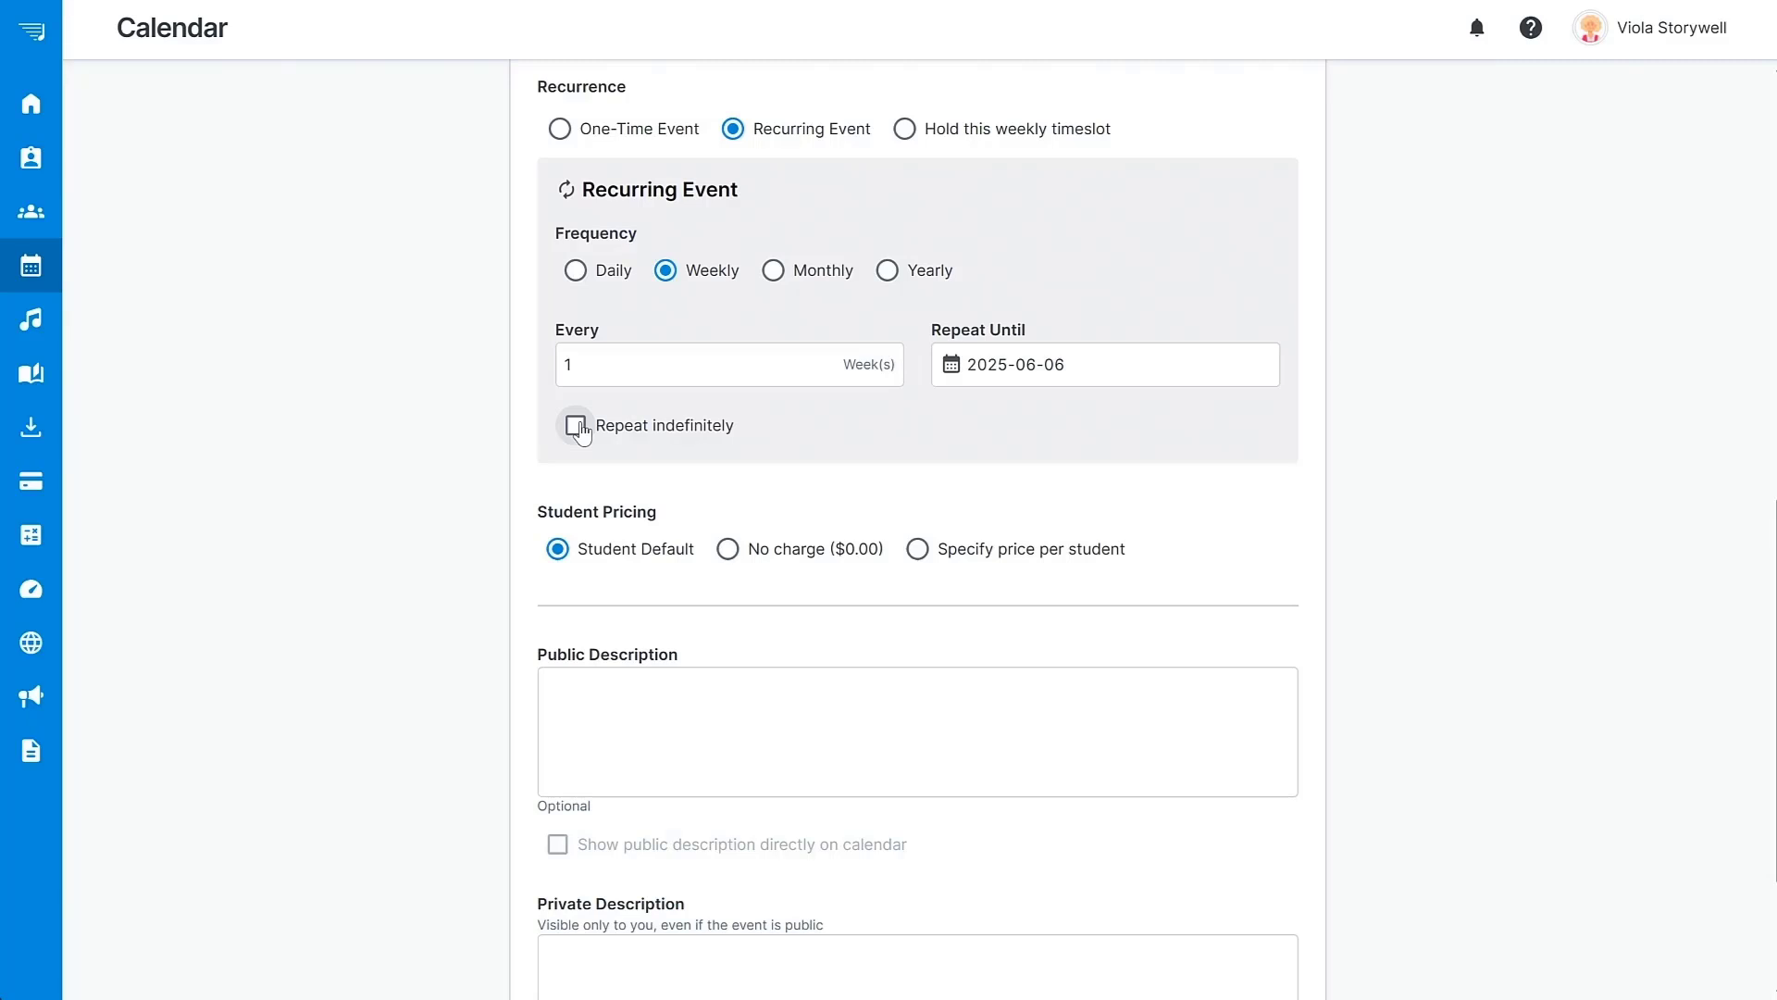
pyautogui.click(577, 427)
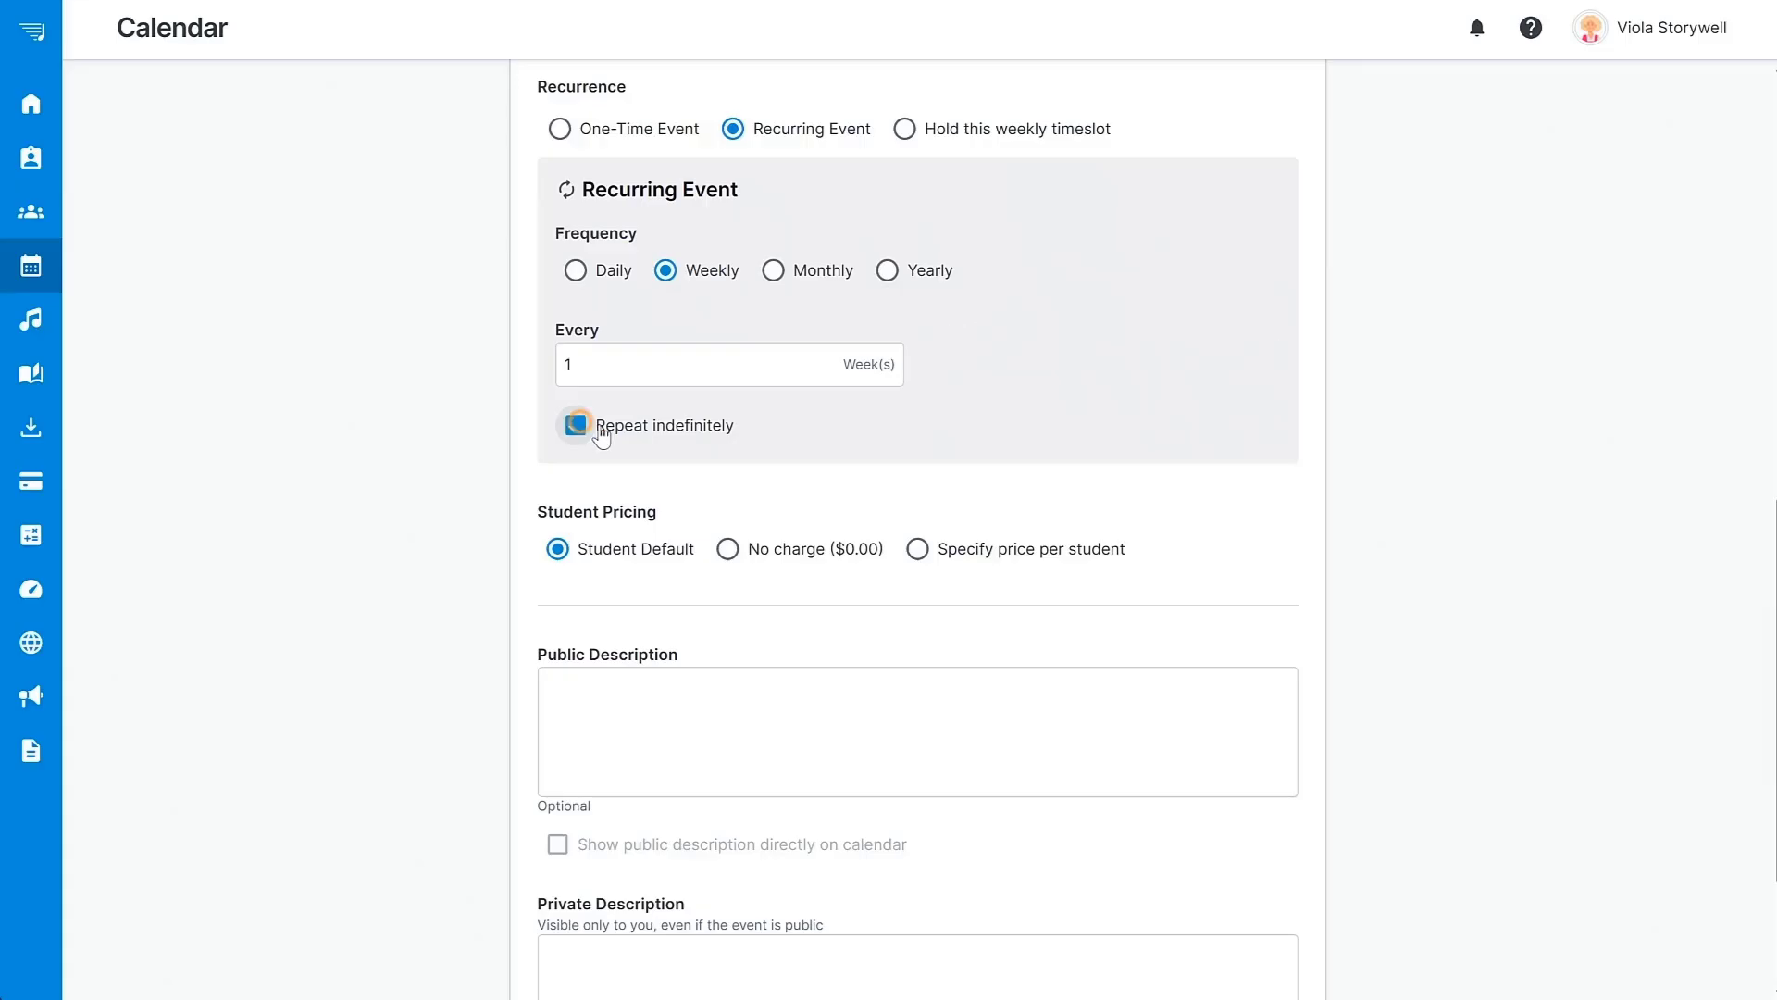
pyautogui.scroll(-3, 1537, 561)
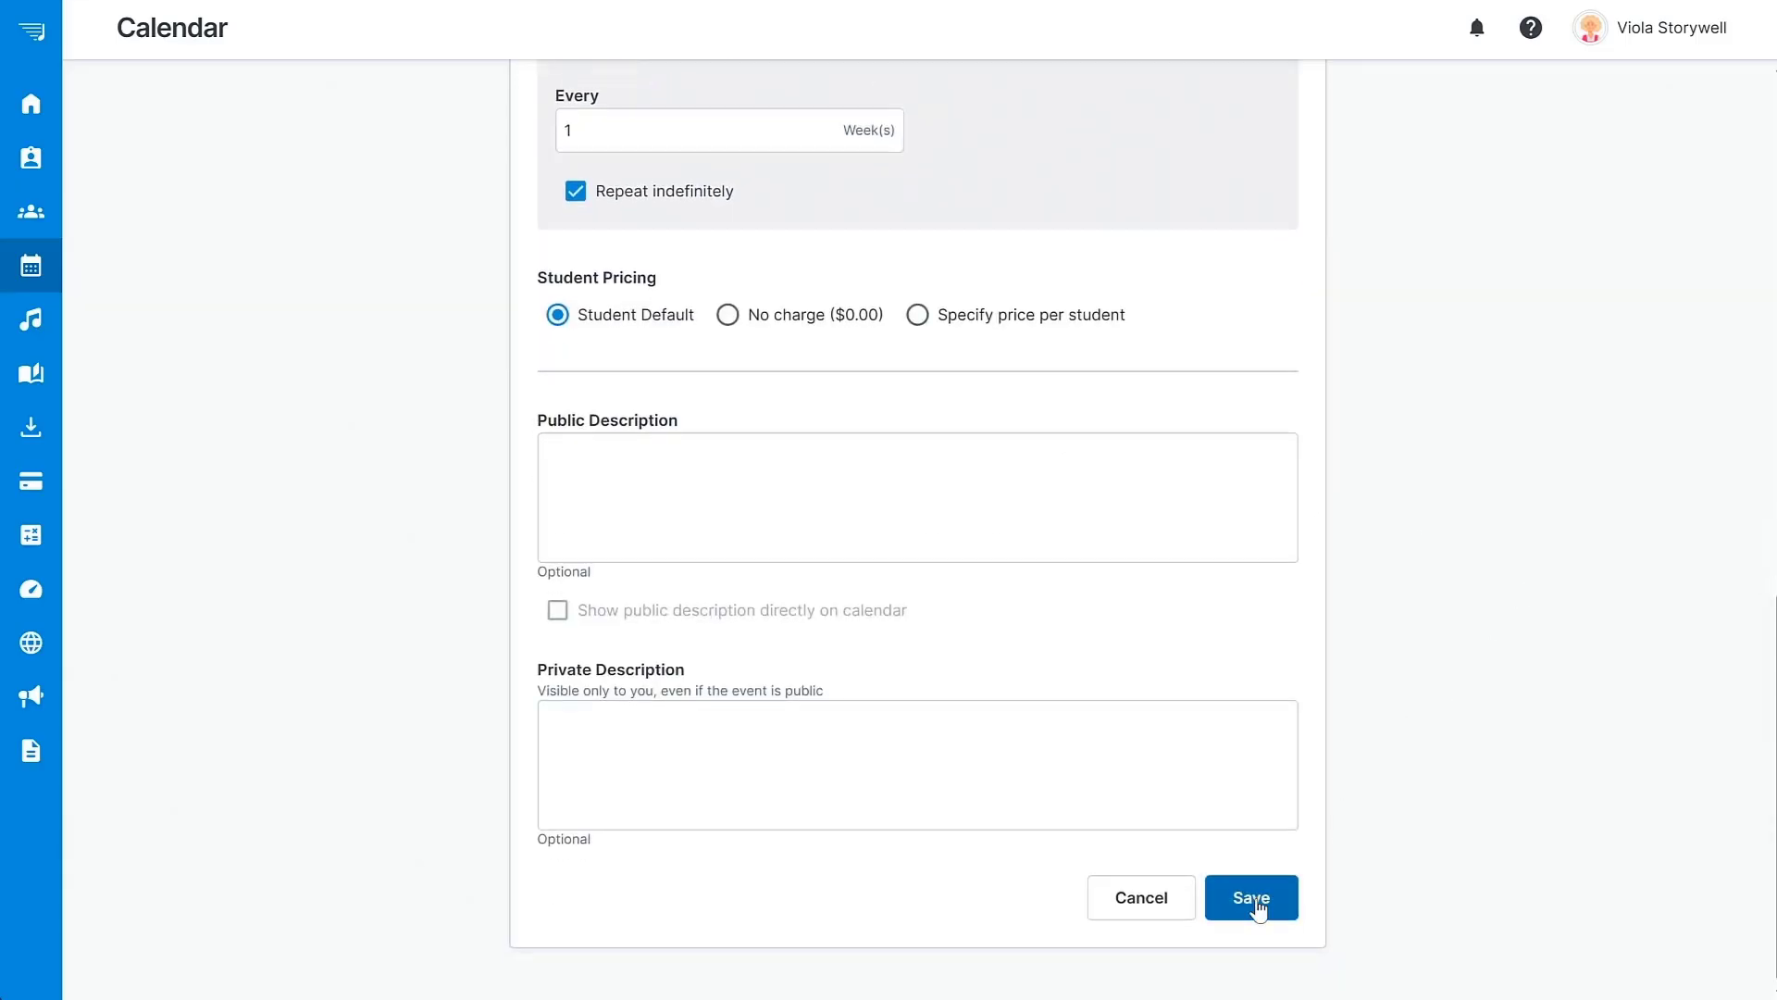
pyautogui.click(1254, 900)
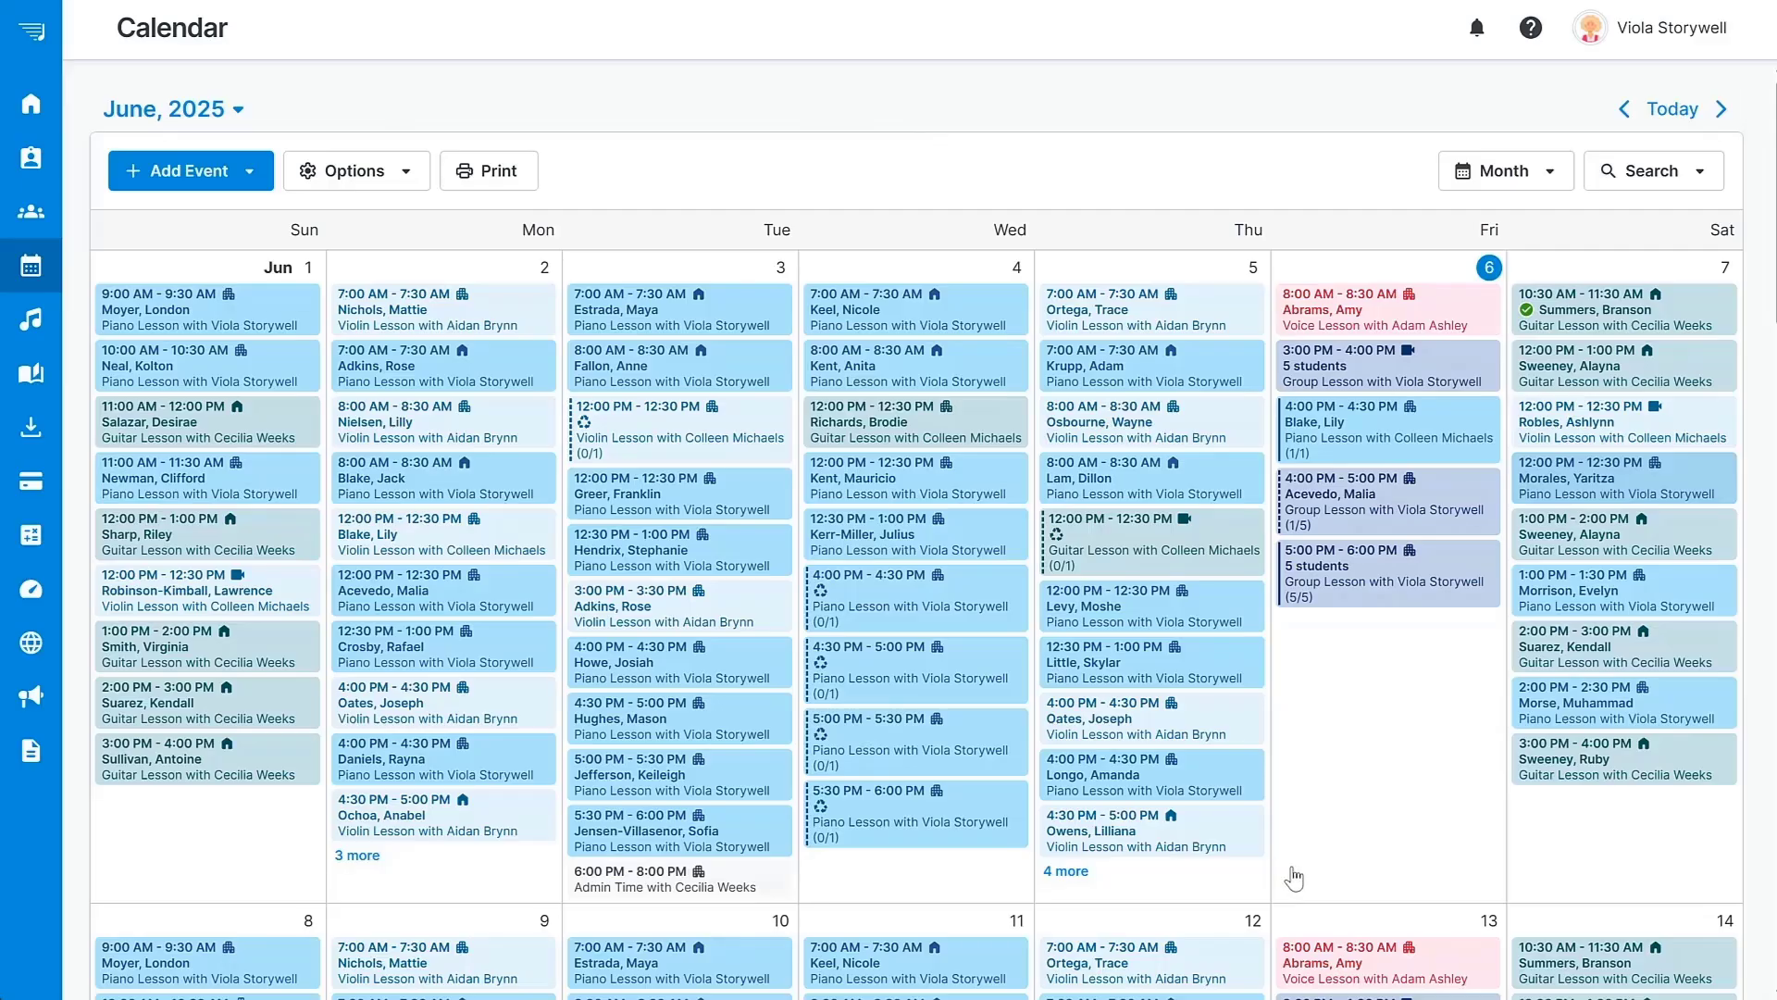
pyautogui.click(1548, 167)
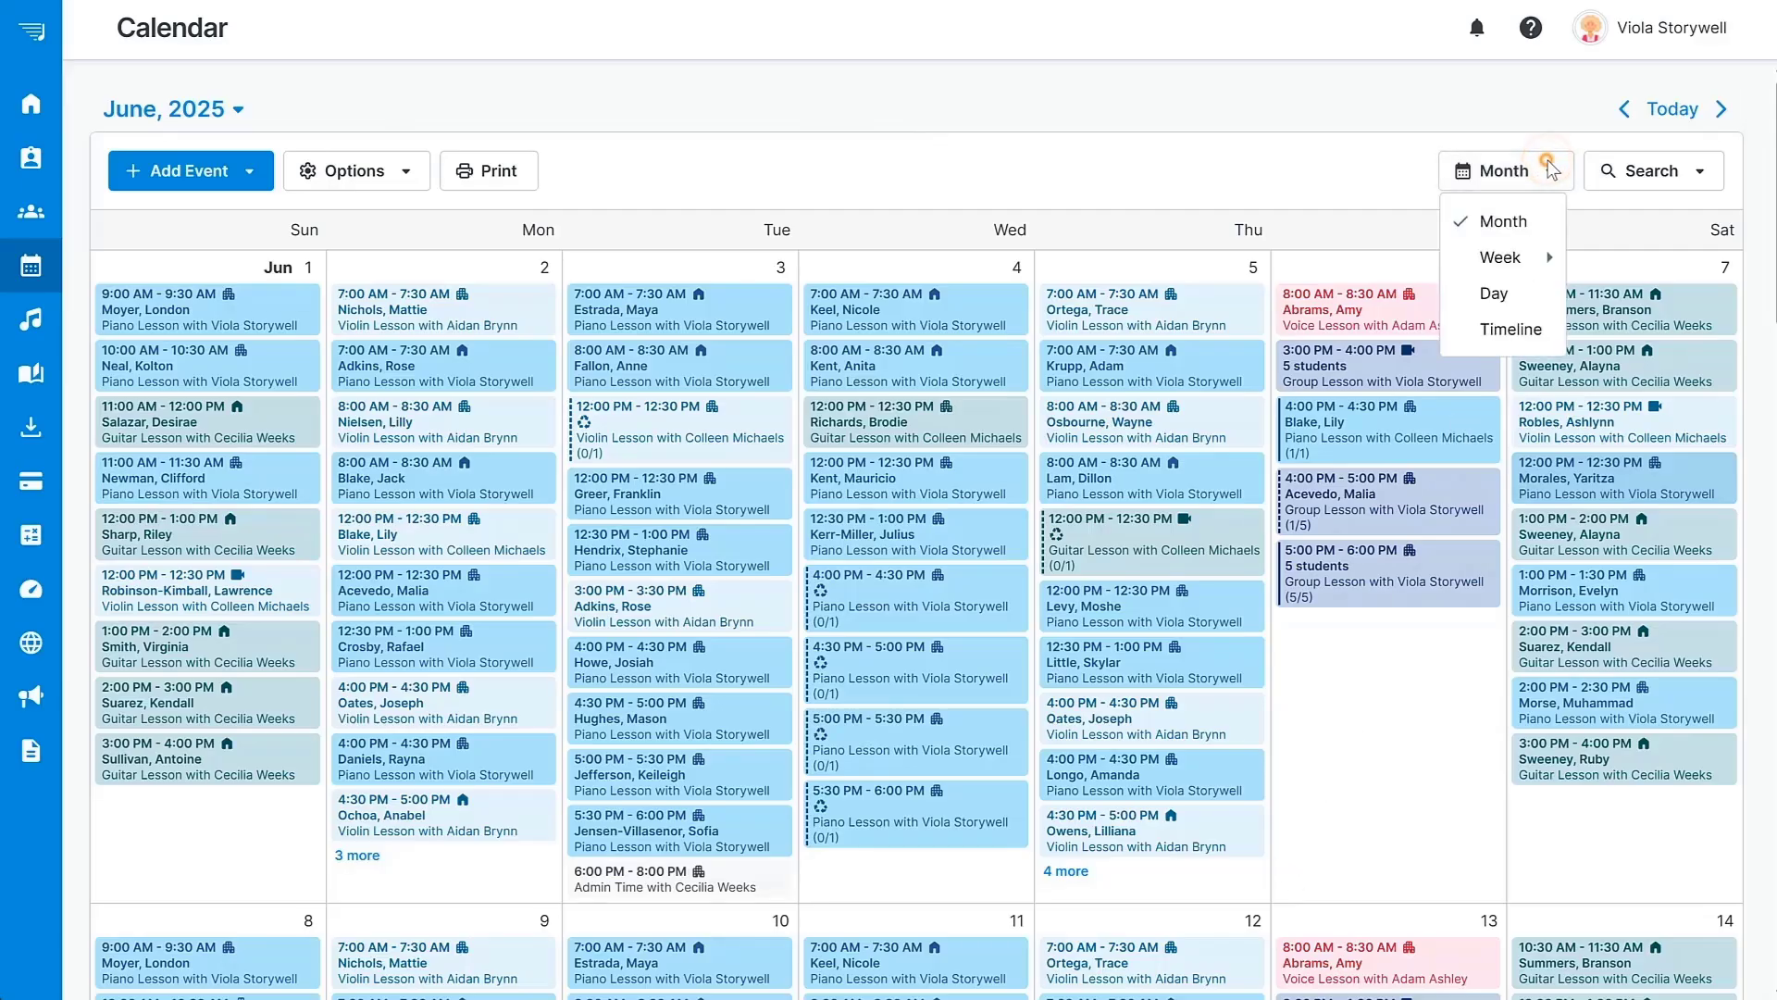
pyautogui.click(1698, 172)
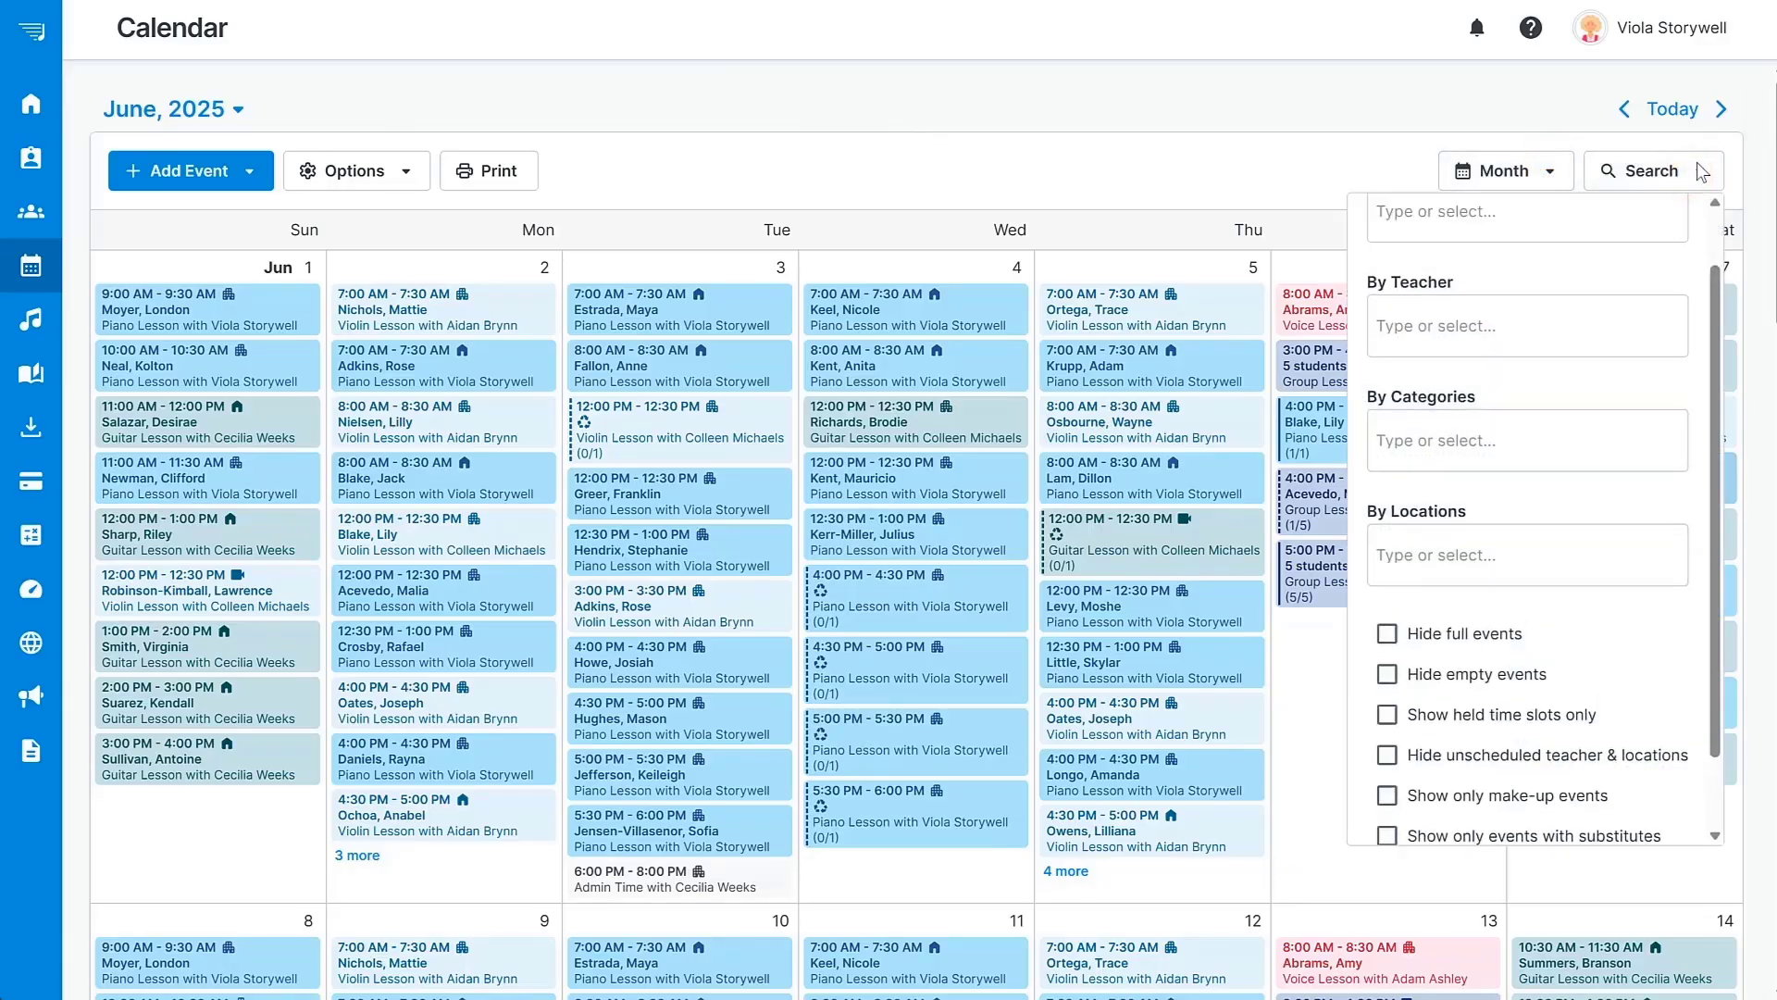
pyautogui.click(1698, 170)
pyautogui.click(407, 171)
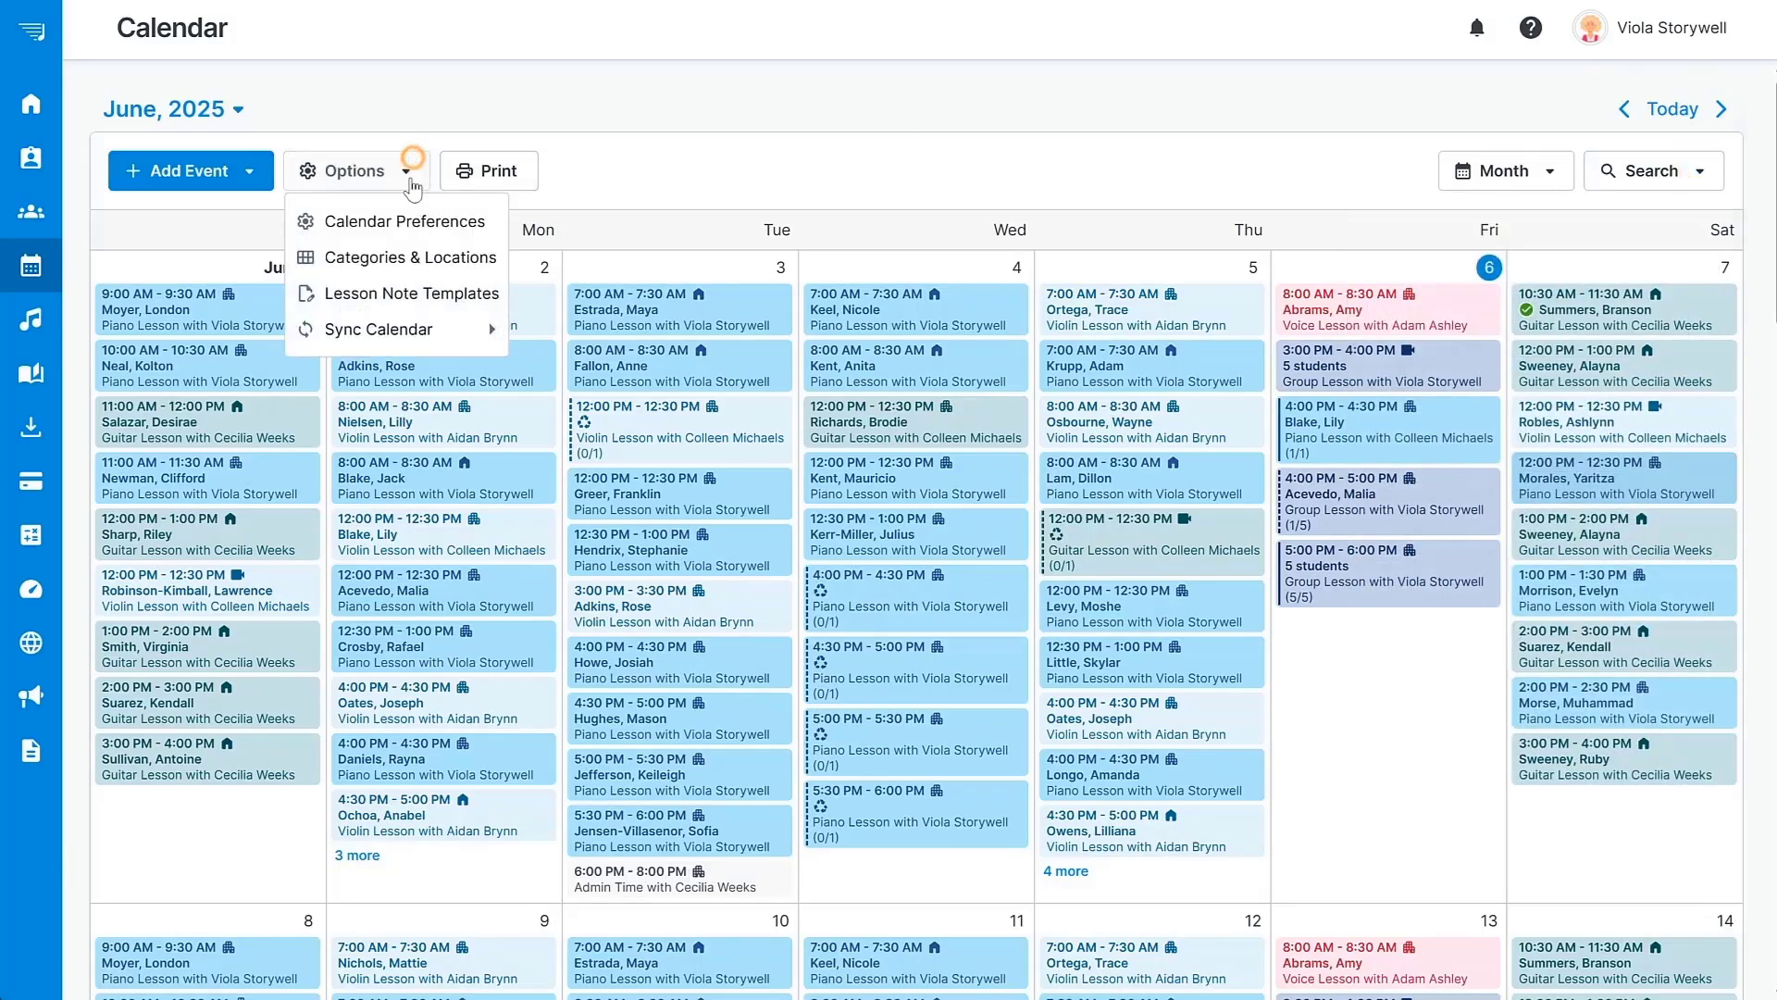
pyautogui.moveTo(397, 330)
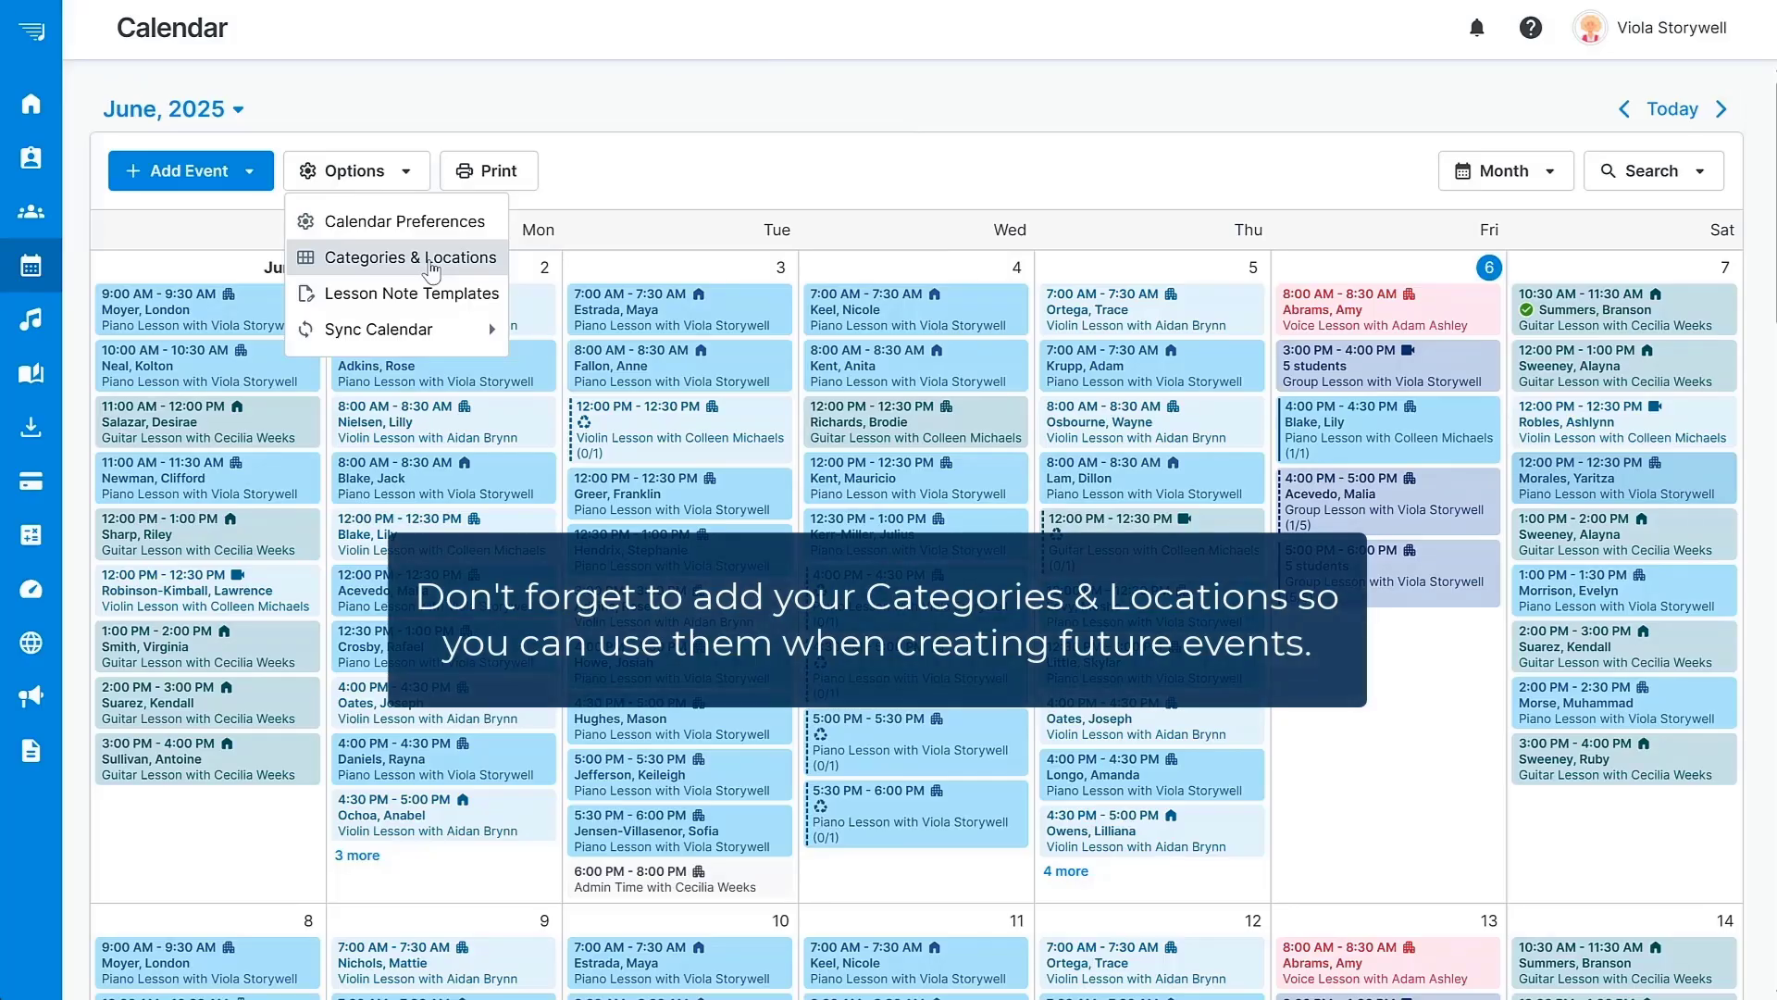
pyautogui.click(754, 172)
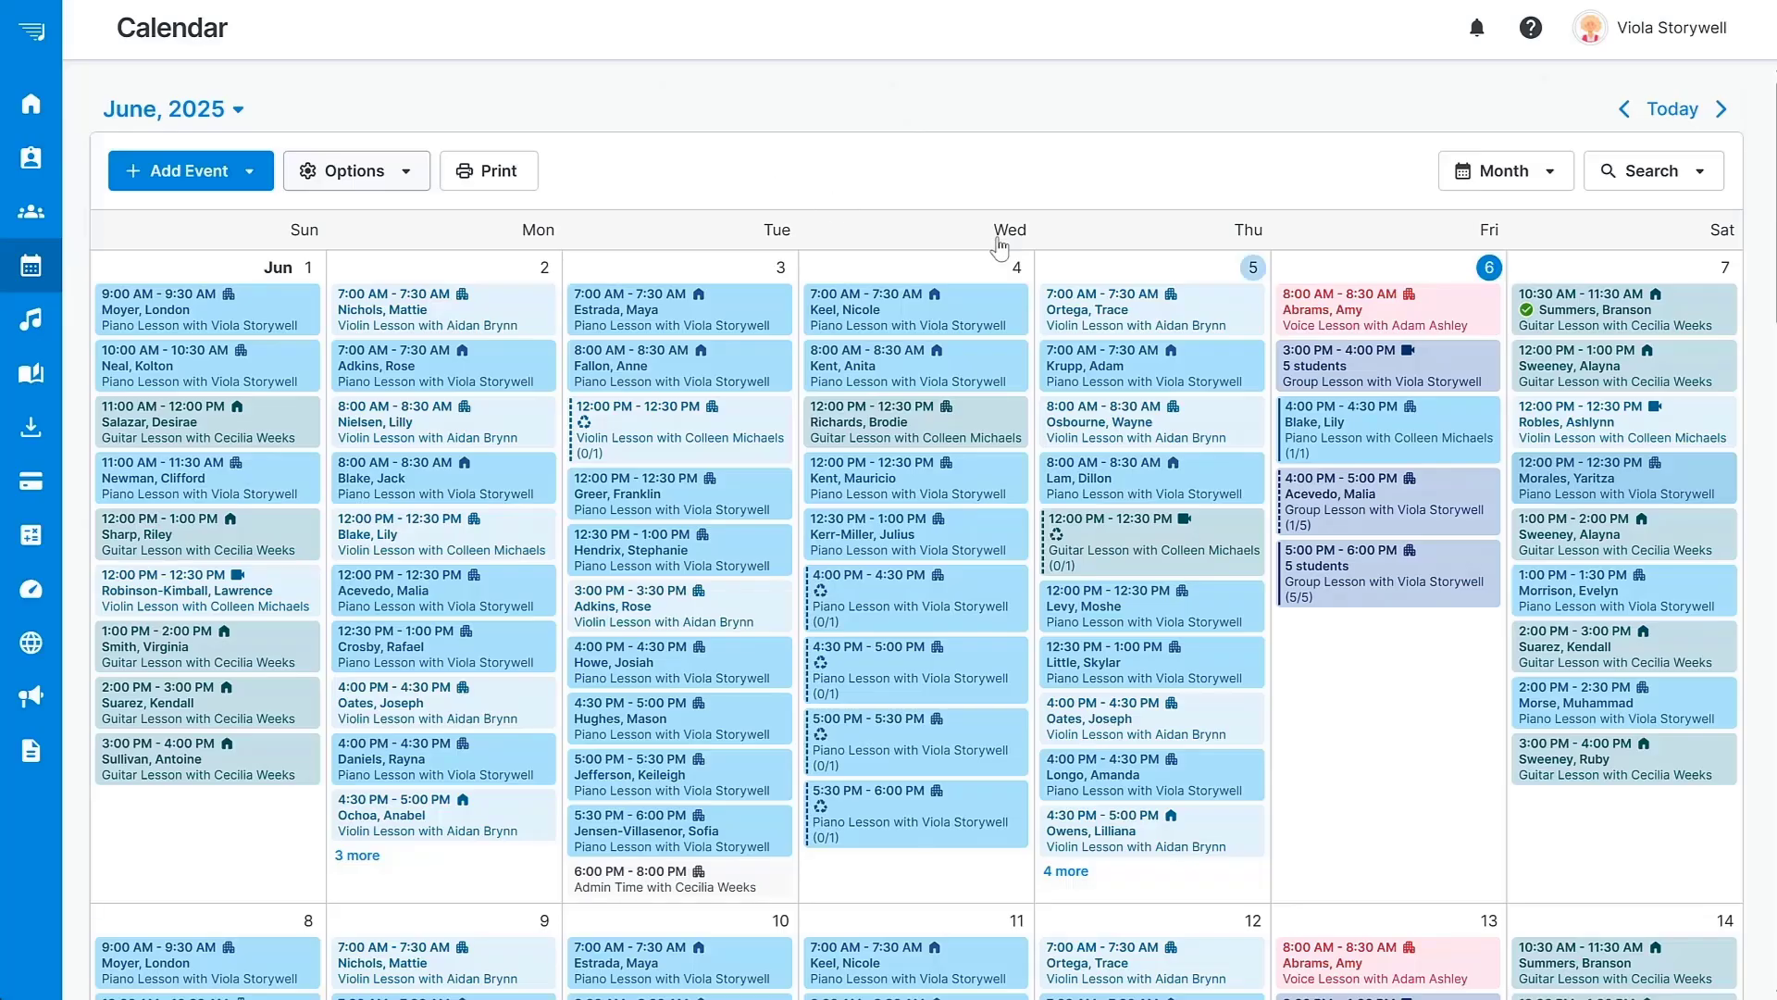
# Open Friday's 8:00 AM voice lesson and mark attendance Present ($) at $30.00.
pyautogui.click(1311, 319)
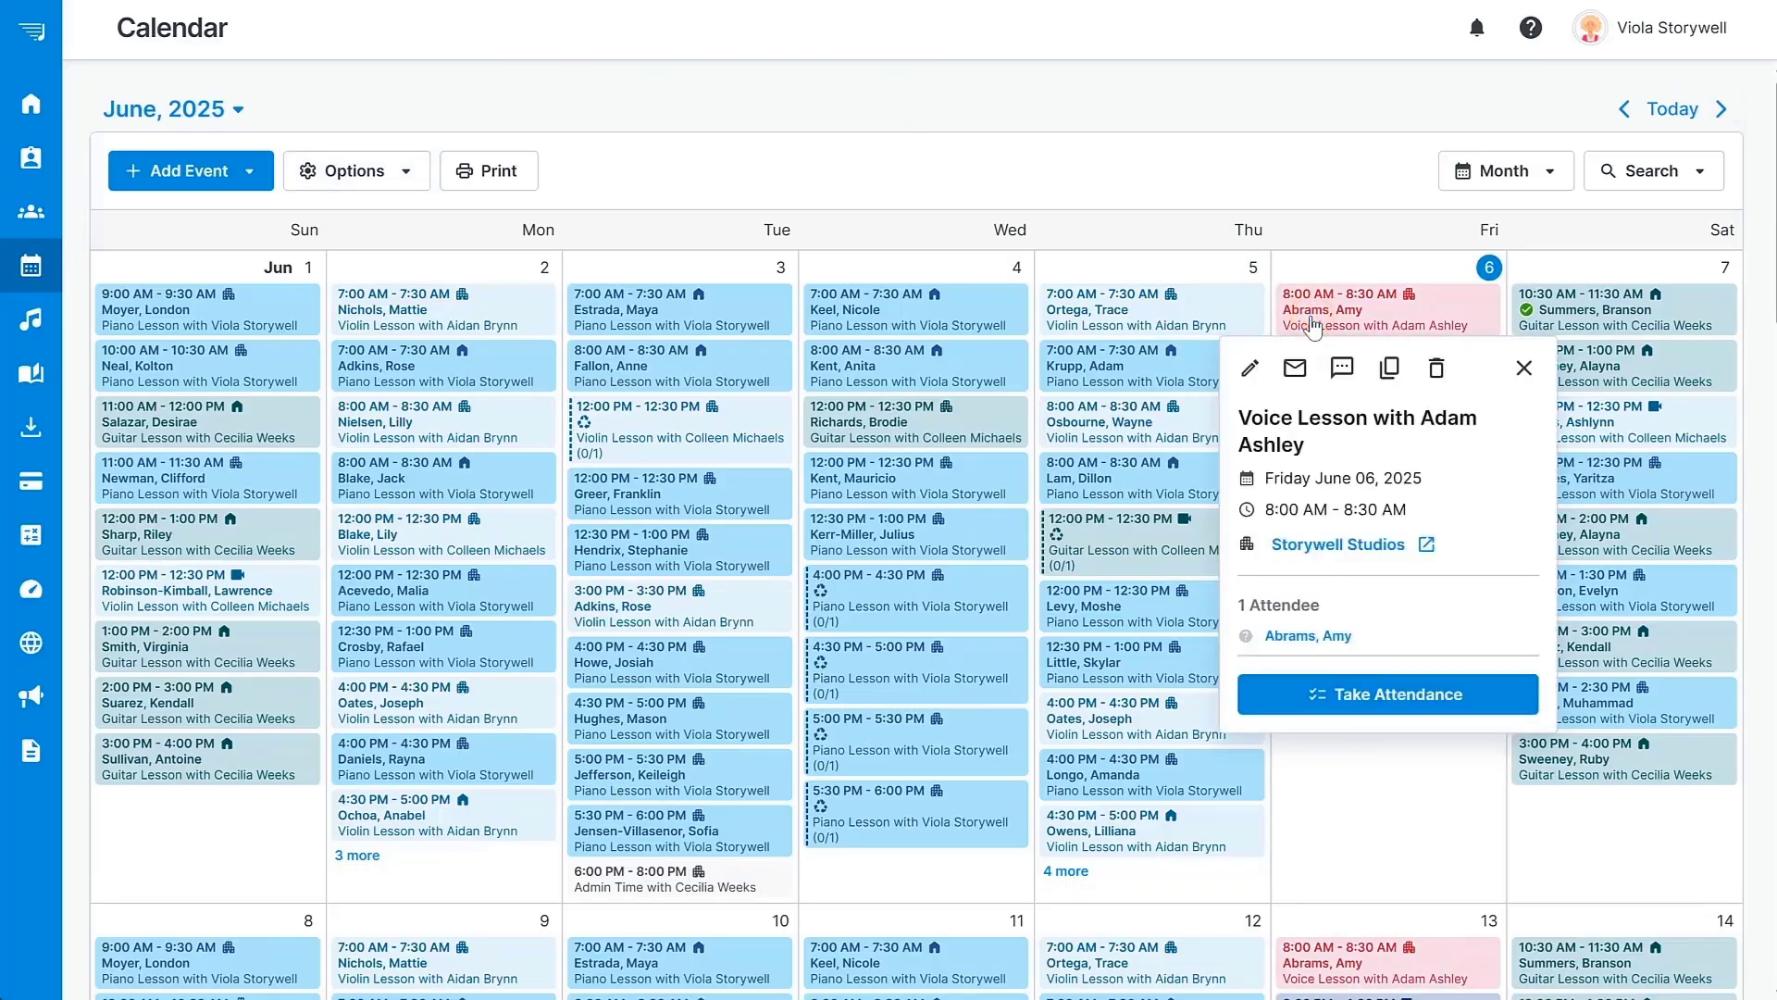
pyautogui.click(1381, 694)
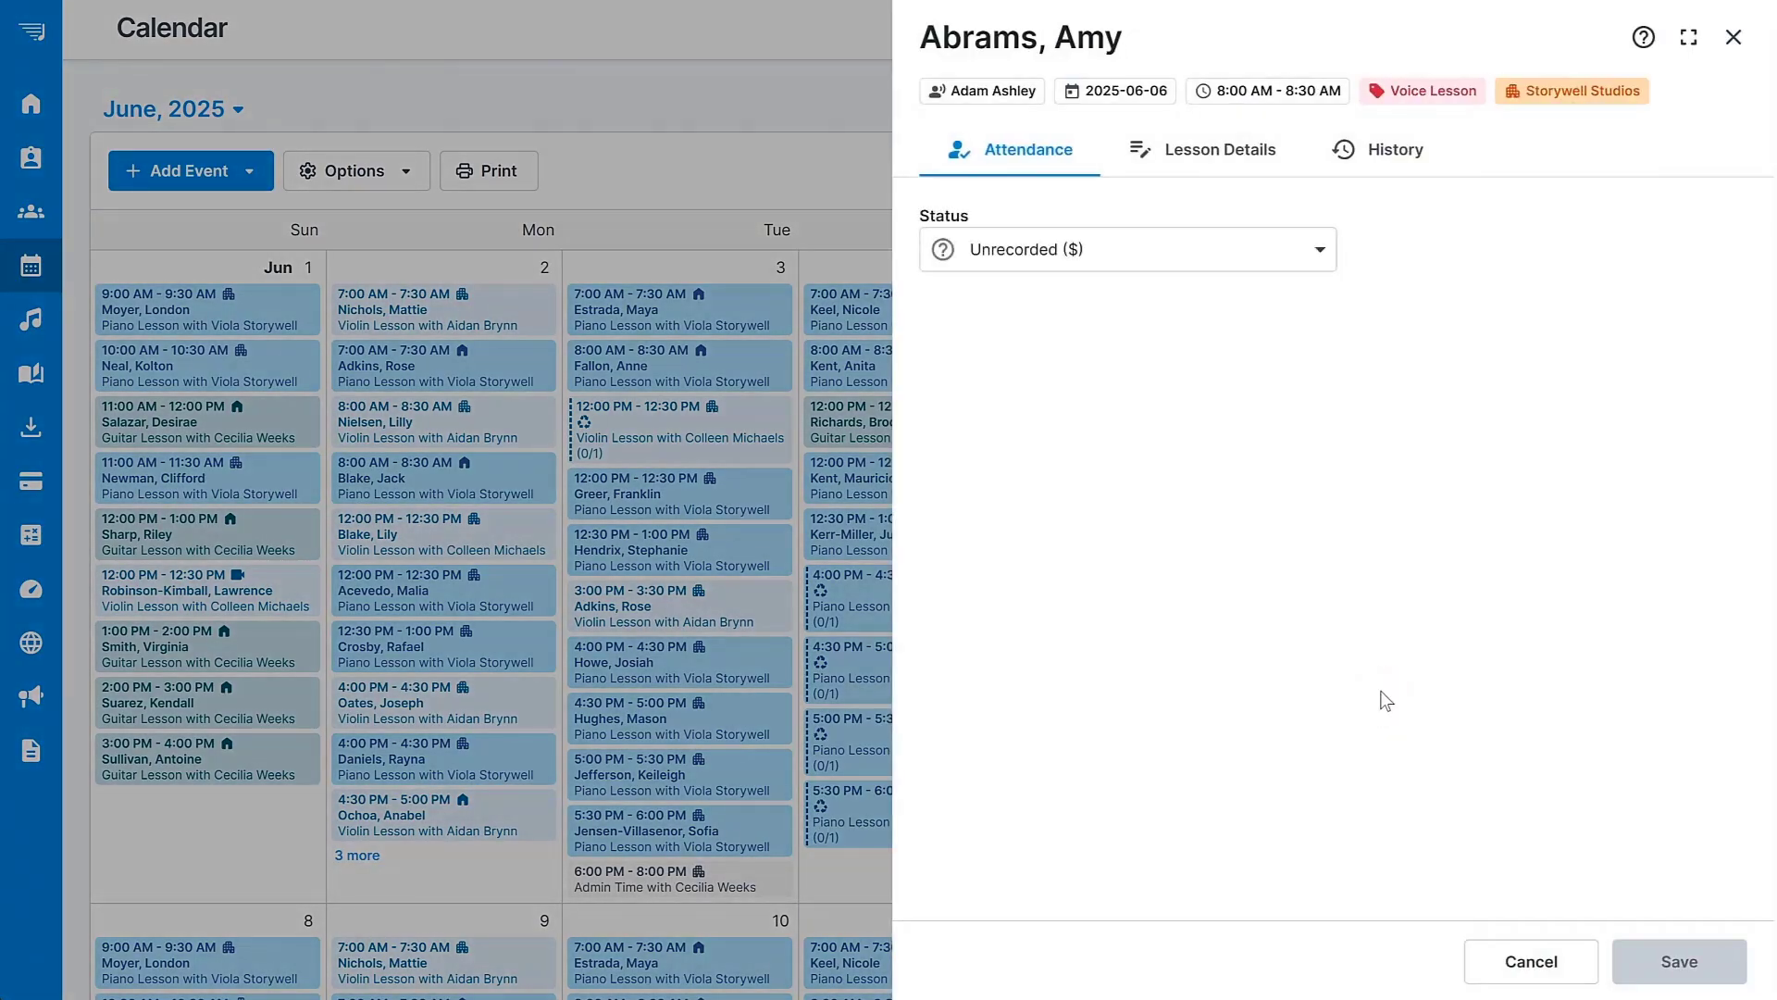
pyautogui.click(1323, 257)
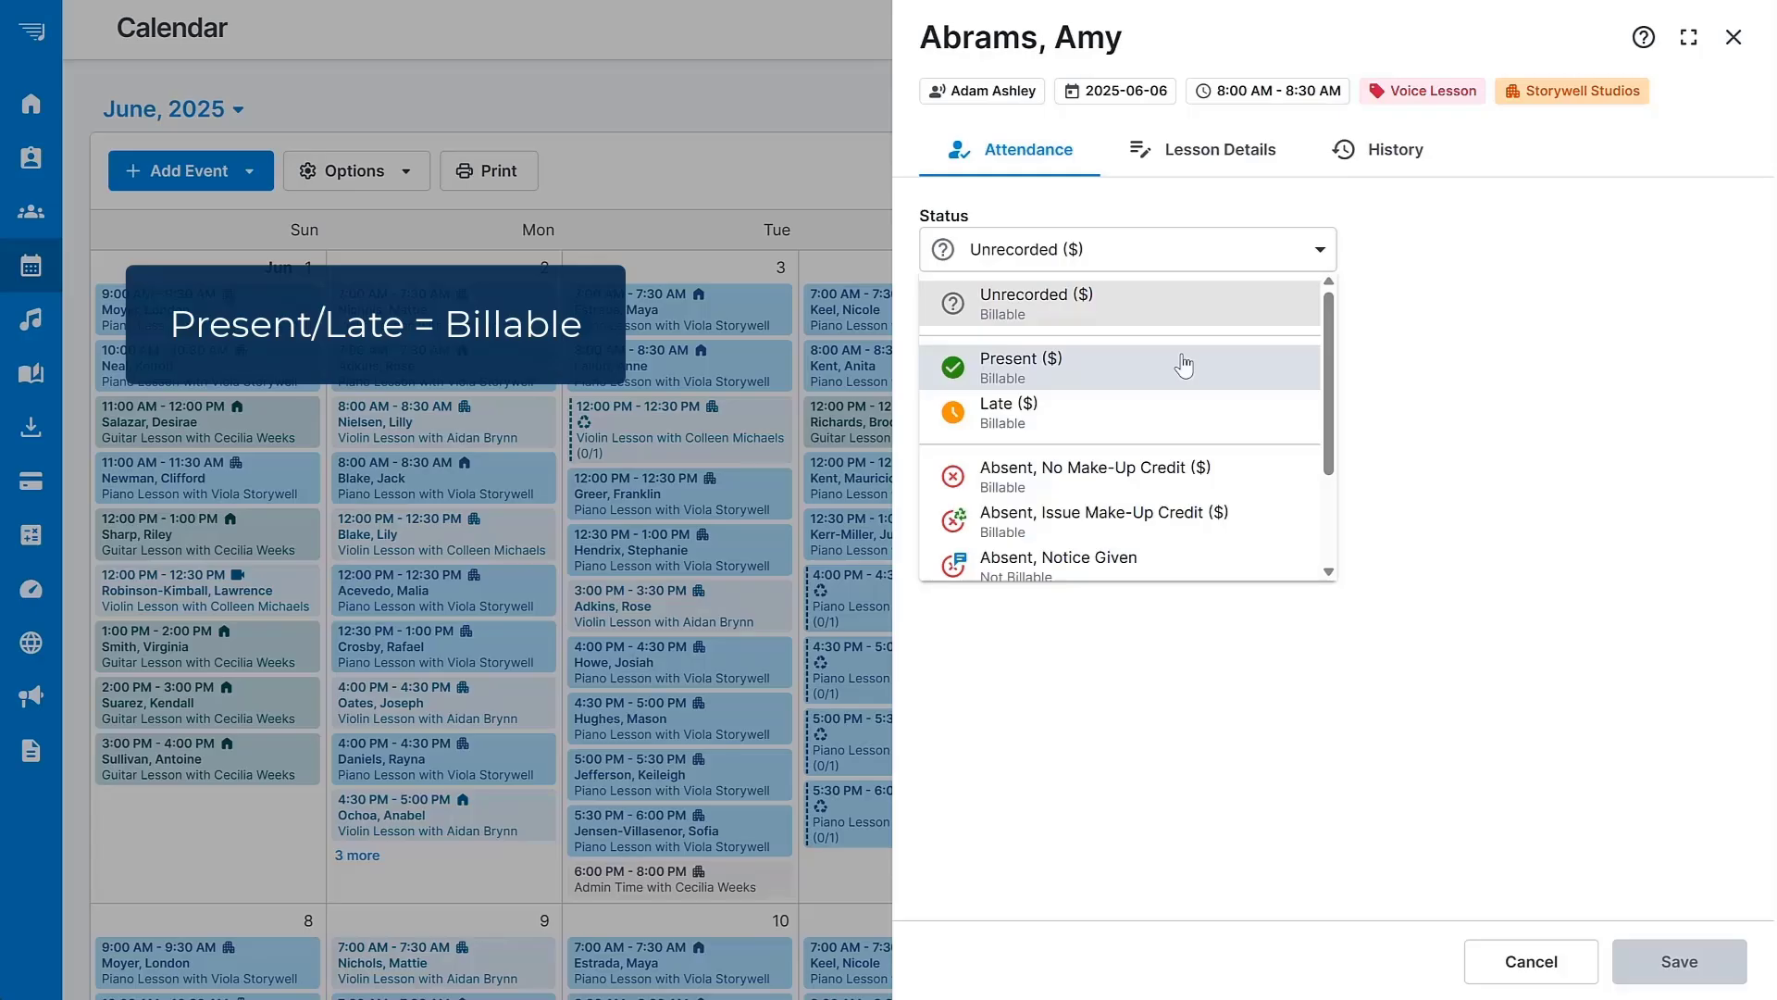
pyautogui.click(1149, 369)
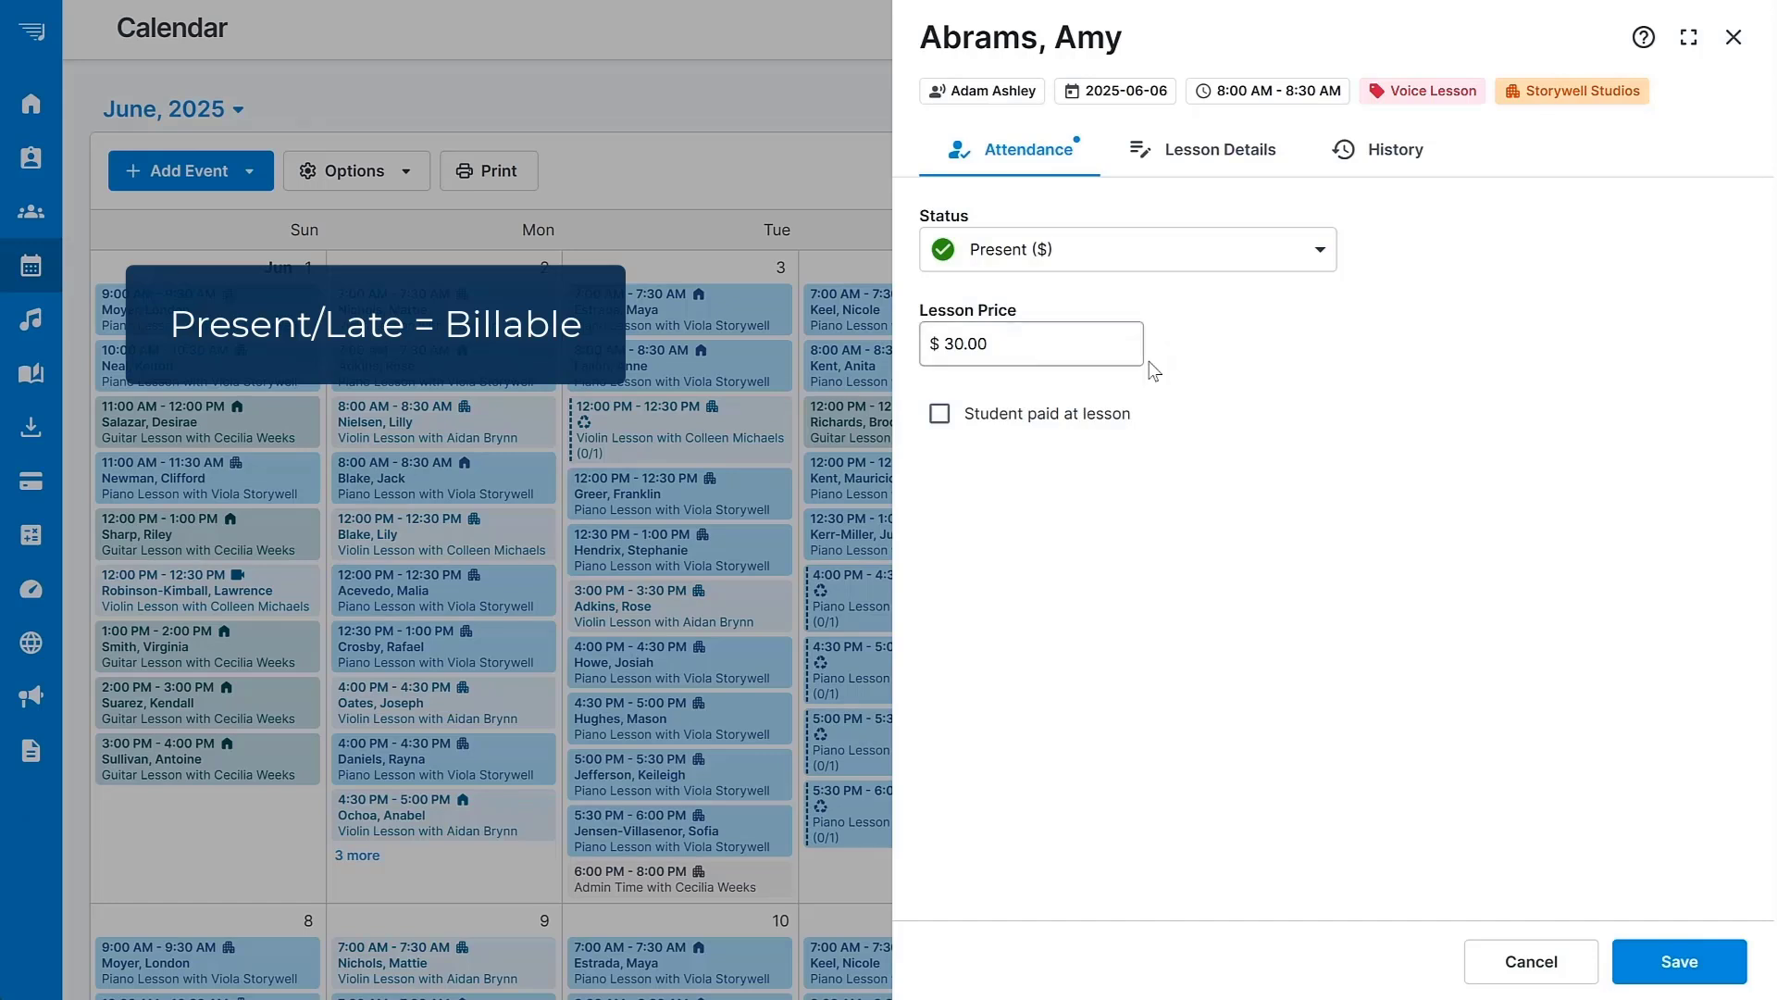
pyautogui.click(937, 417)
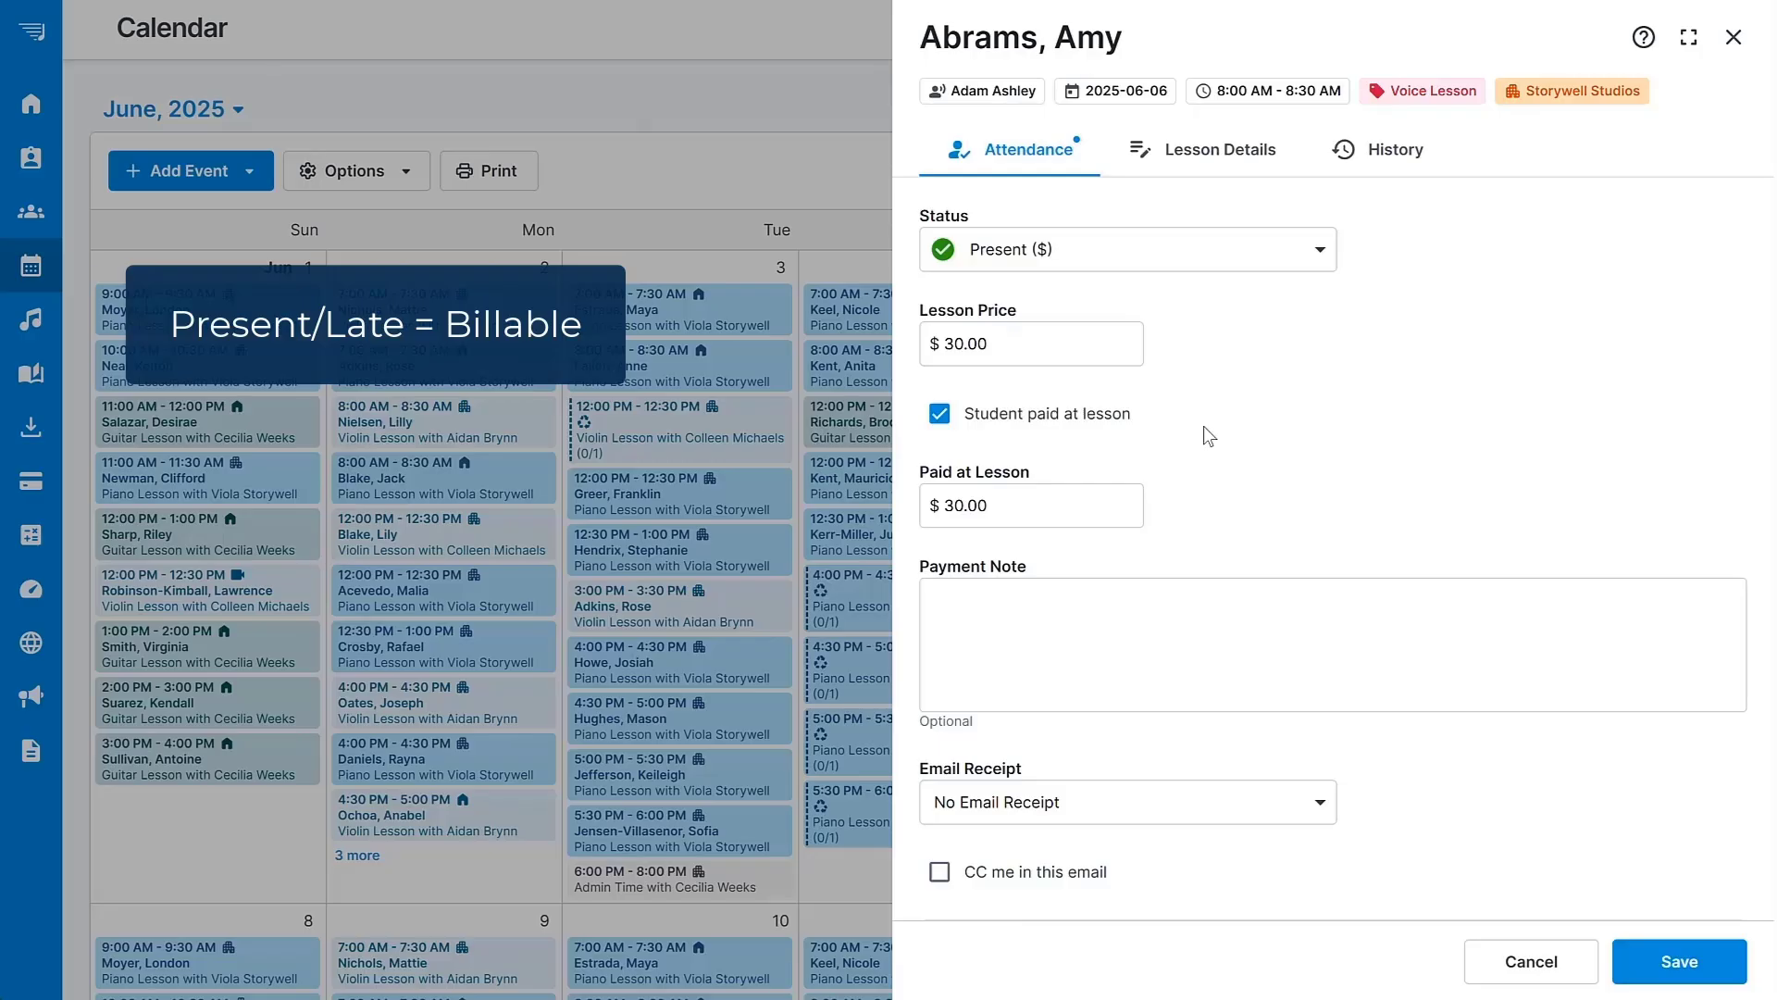
# Try the Absent, No Make-Up Credit status, then set attendance back to Present.
pyautogui.click(1241, 253)
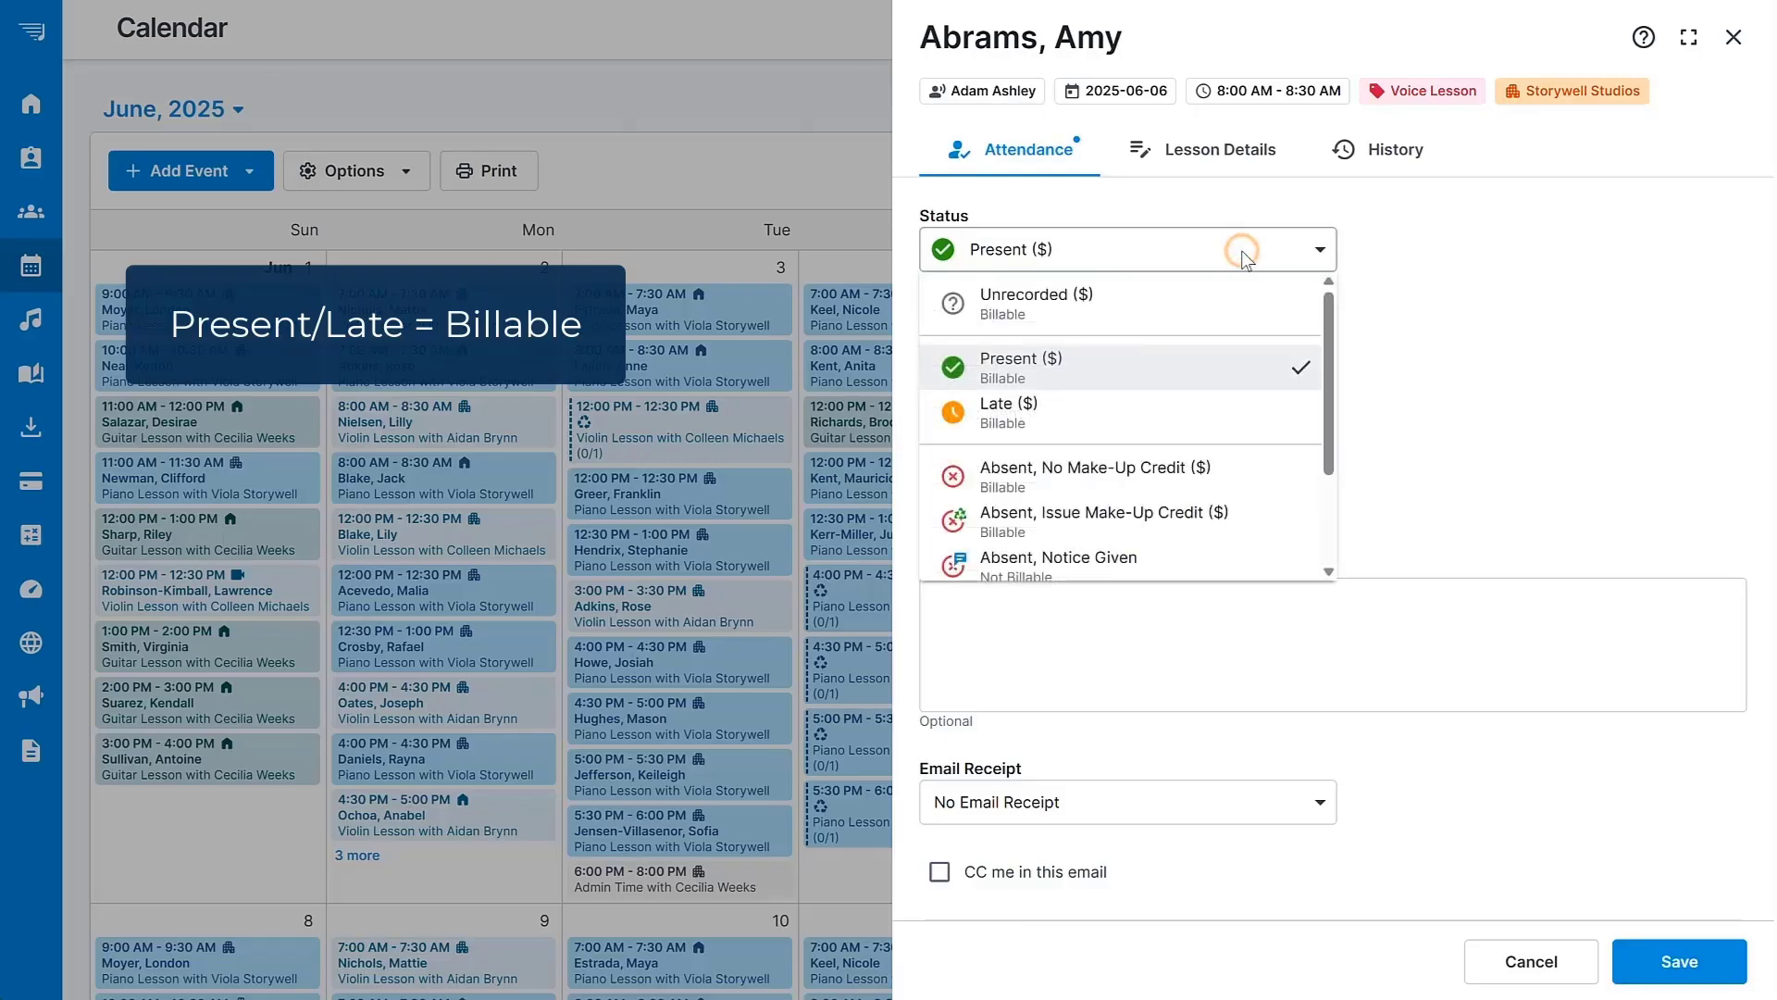
pyautogui.scroll(-1, 1166, 430)
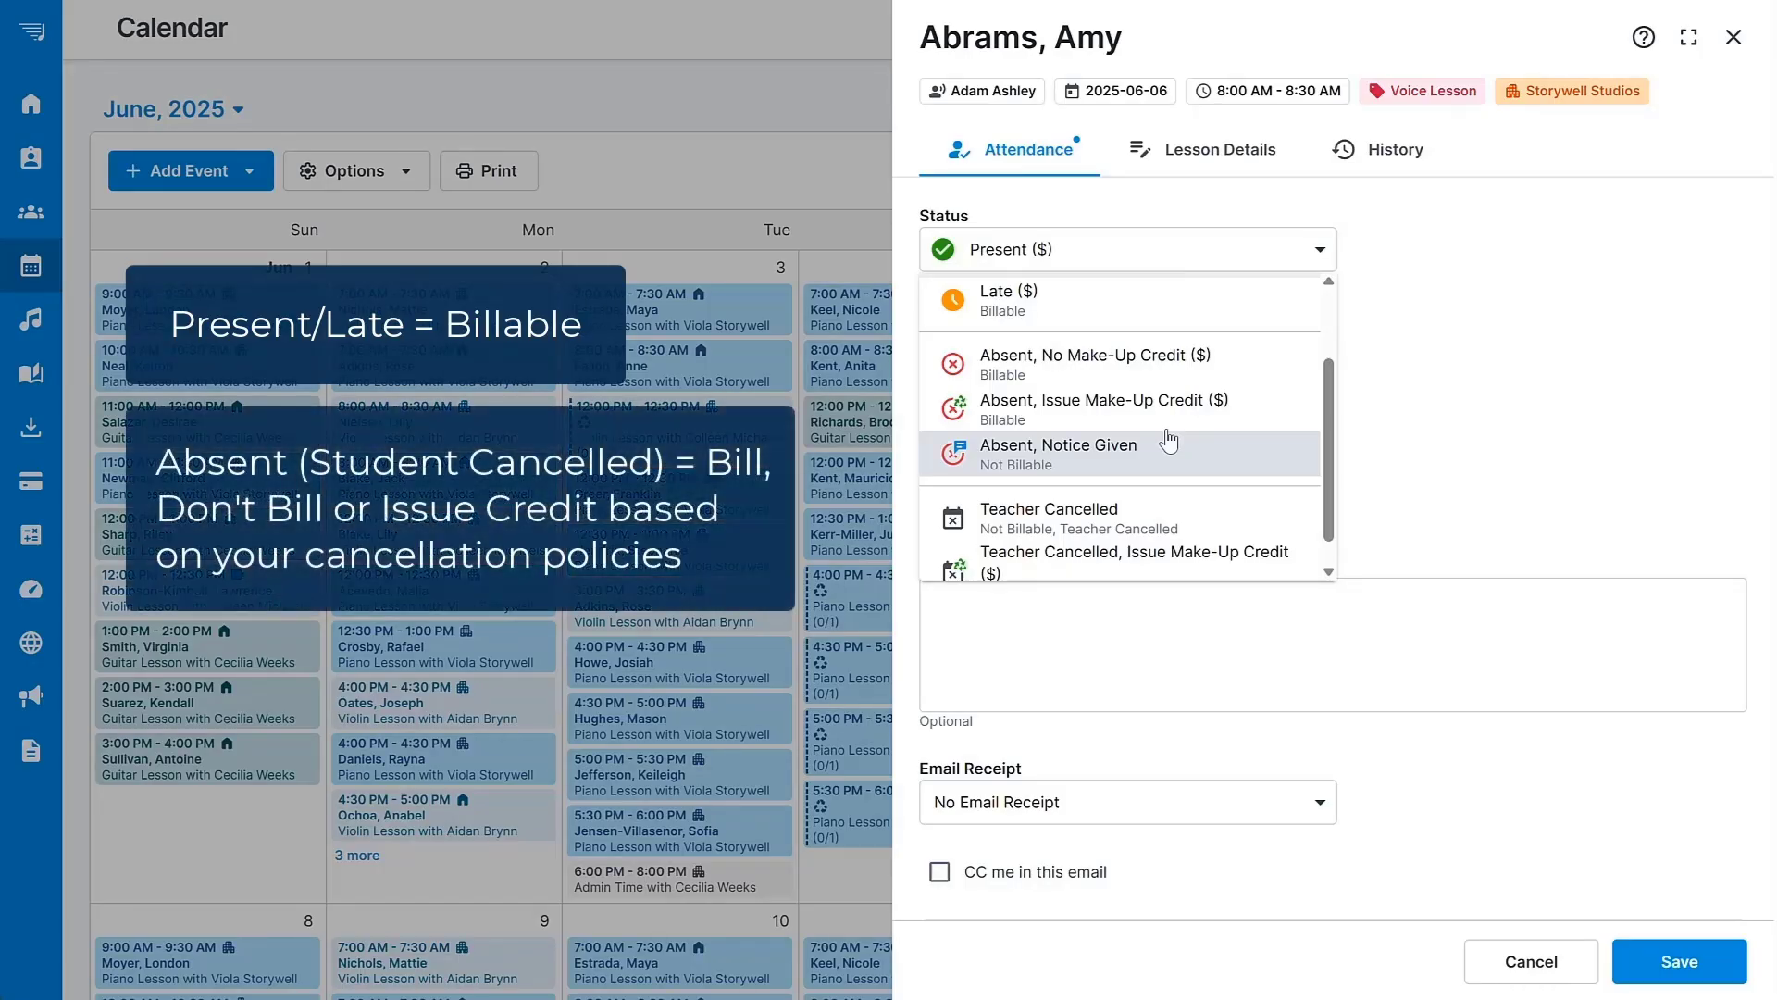
pyautogui.click(1231, 366)
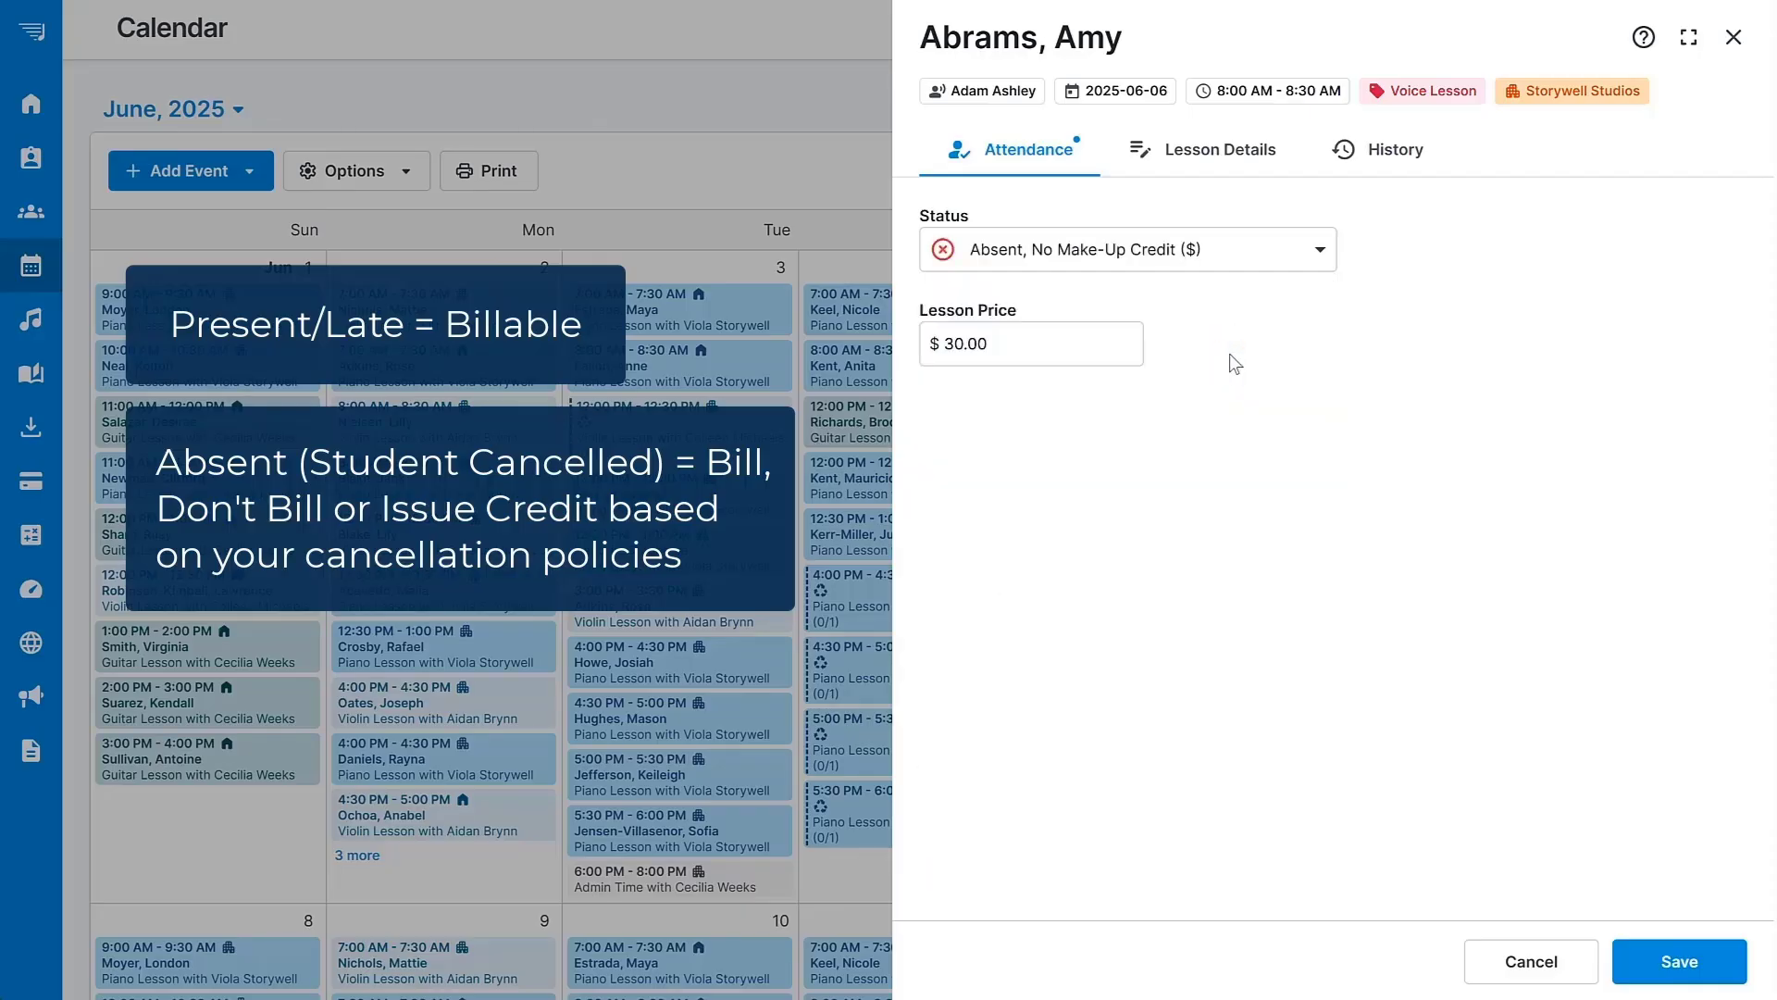
pyautogui.click(1303, 245)
pyautogui.moveTo(1331, 322); pyautogui.dragTo(1322, 445)
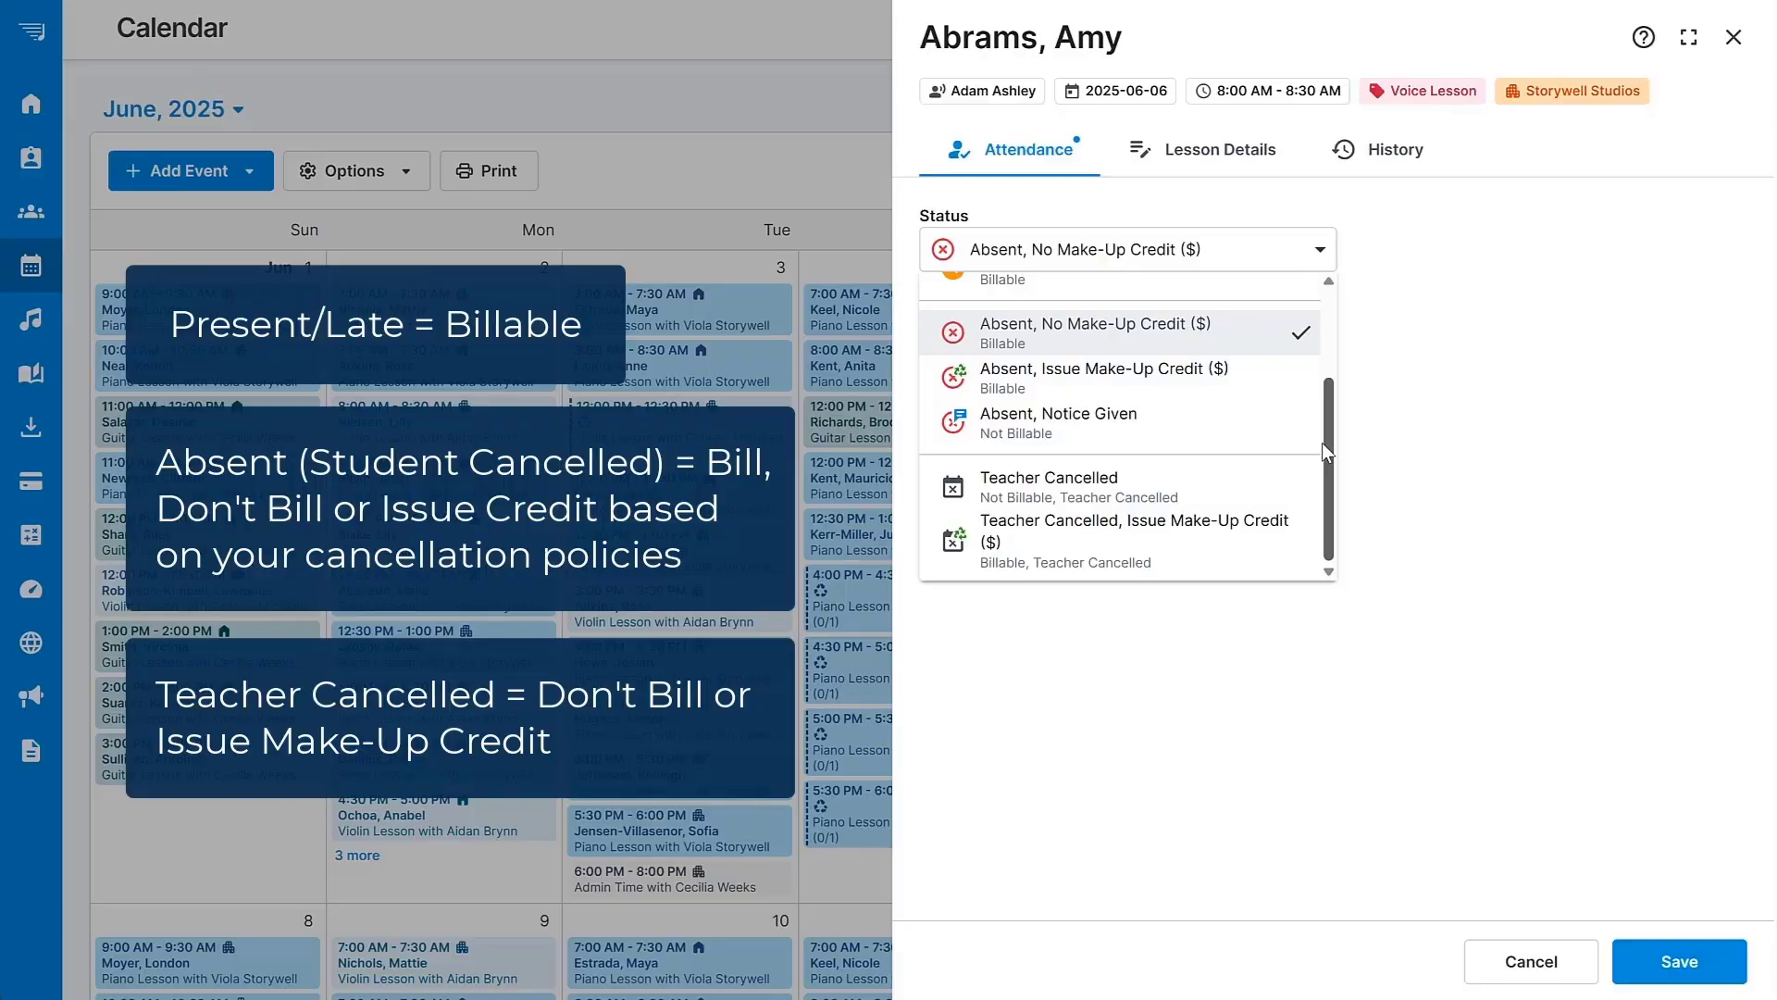
pyautogui.scroll(3, 1322, 442)
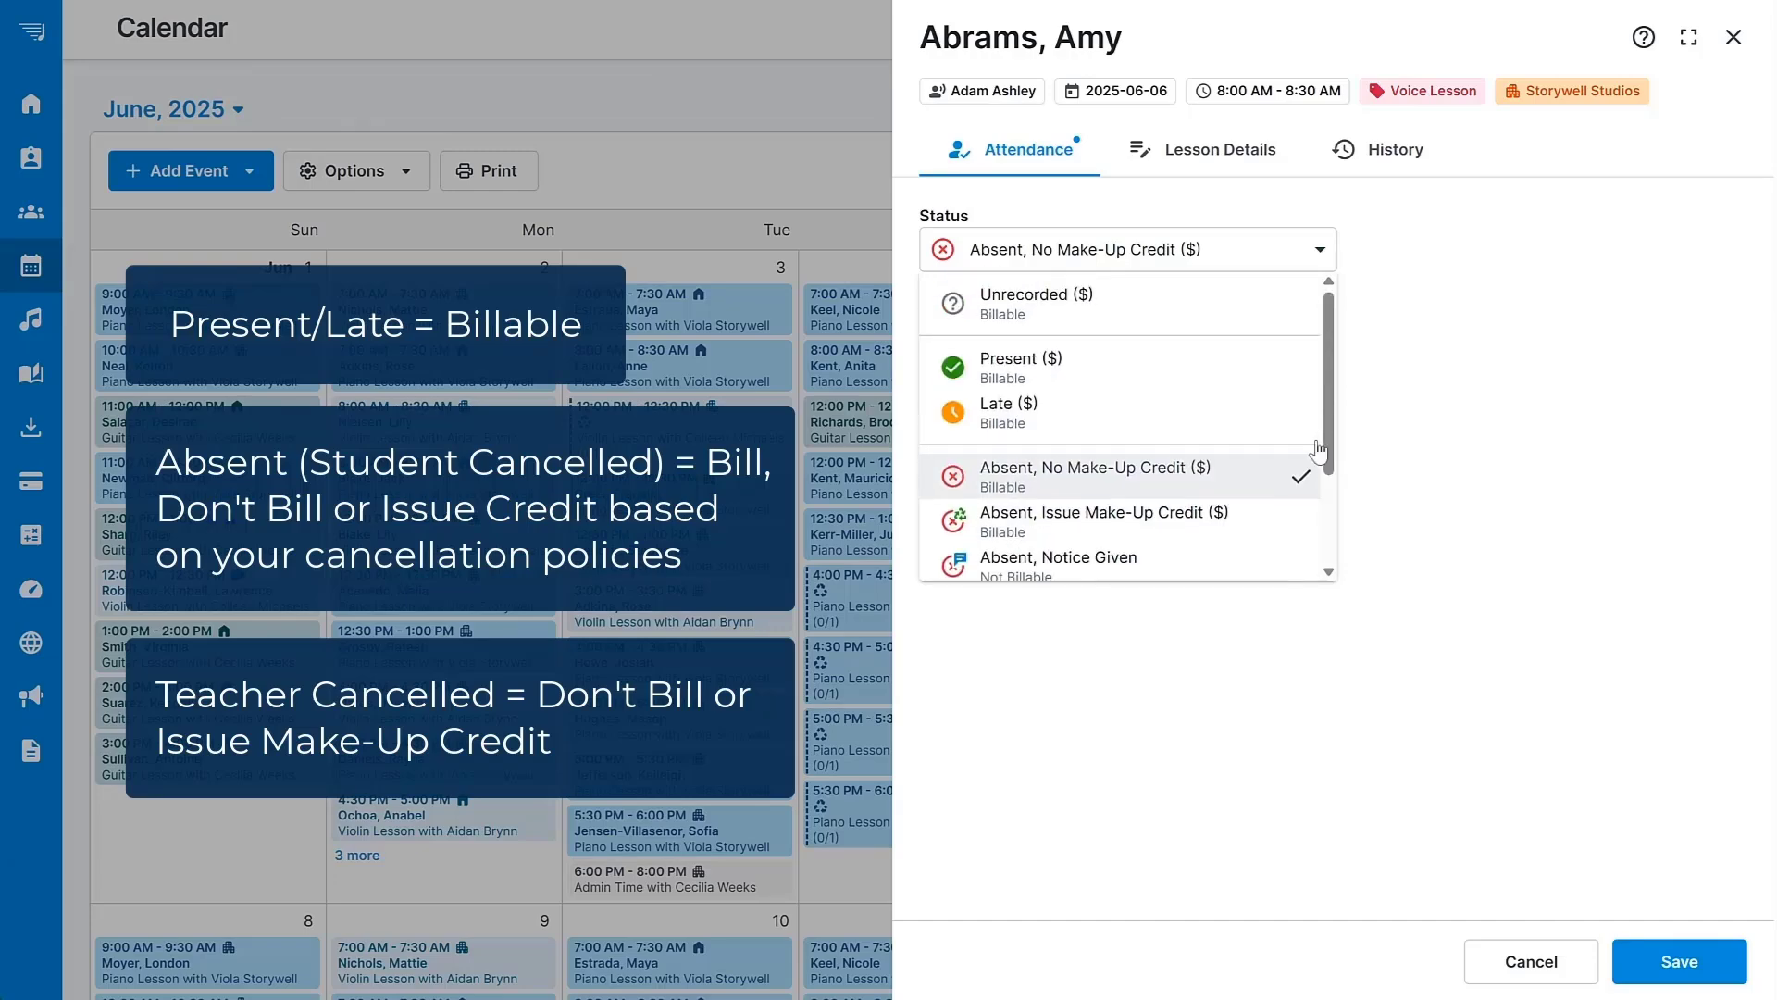
pyautogui.click(1152, 365)
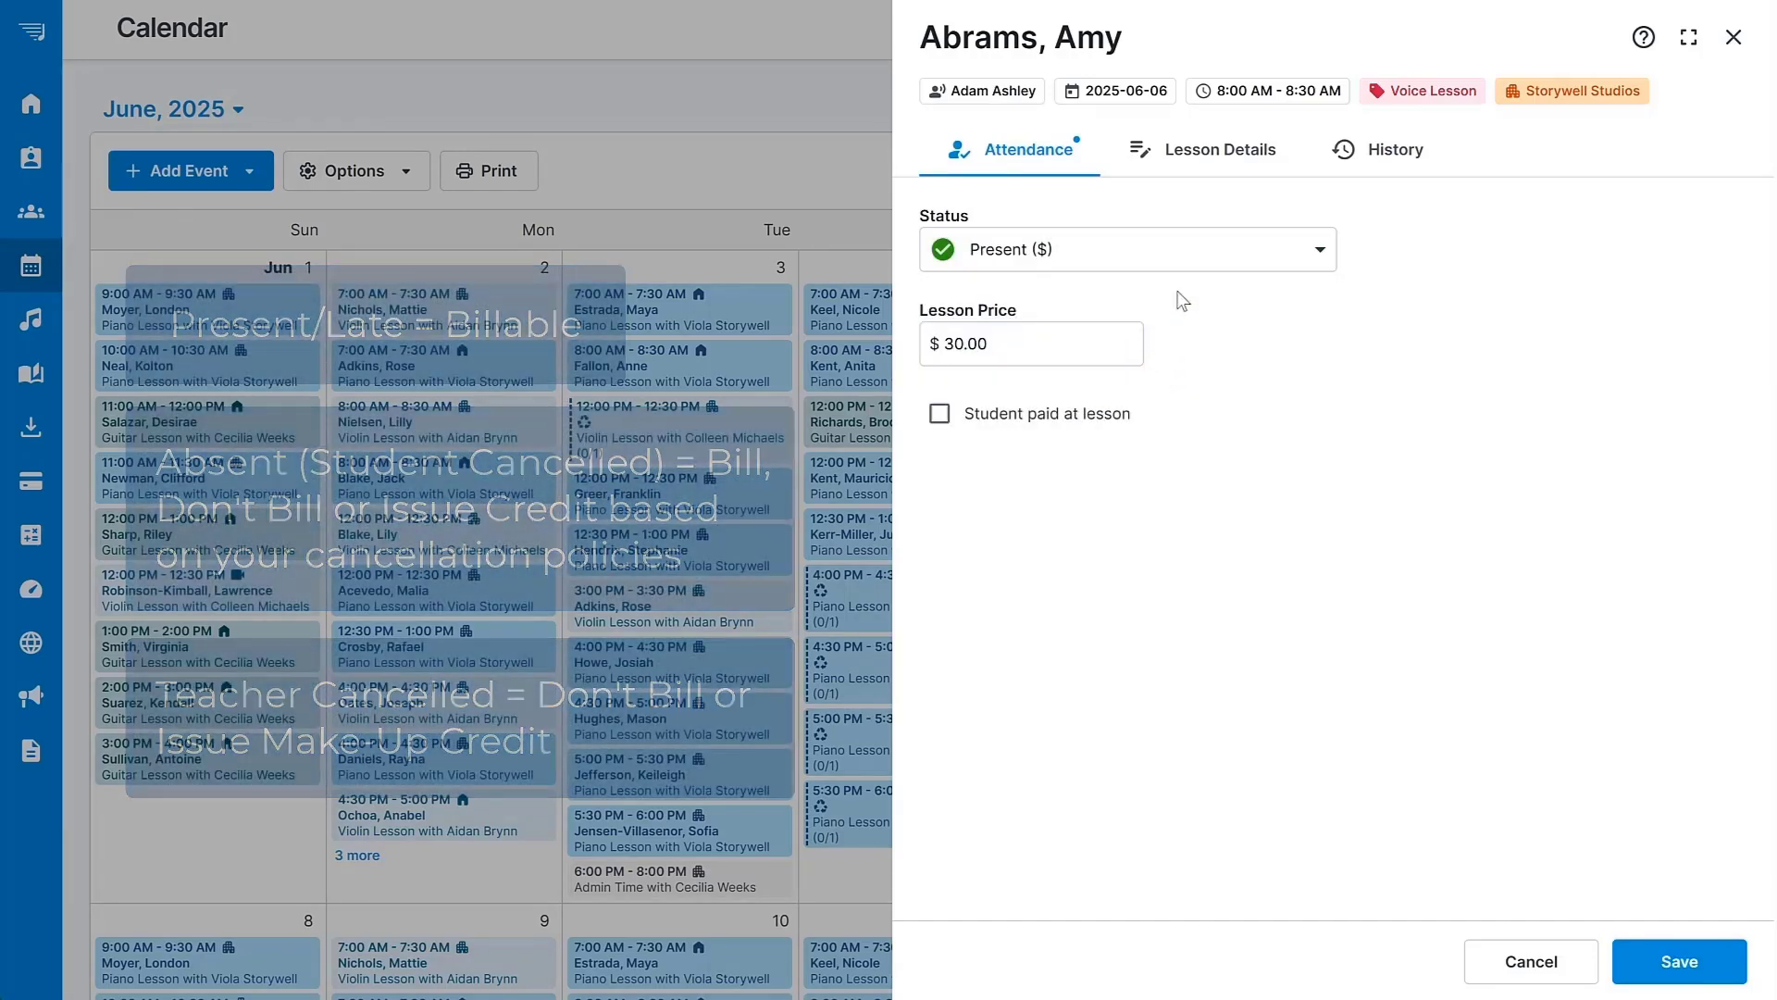
pyautogui.click(1222, 148)
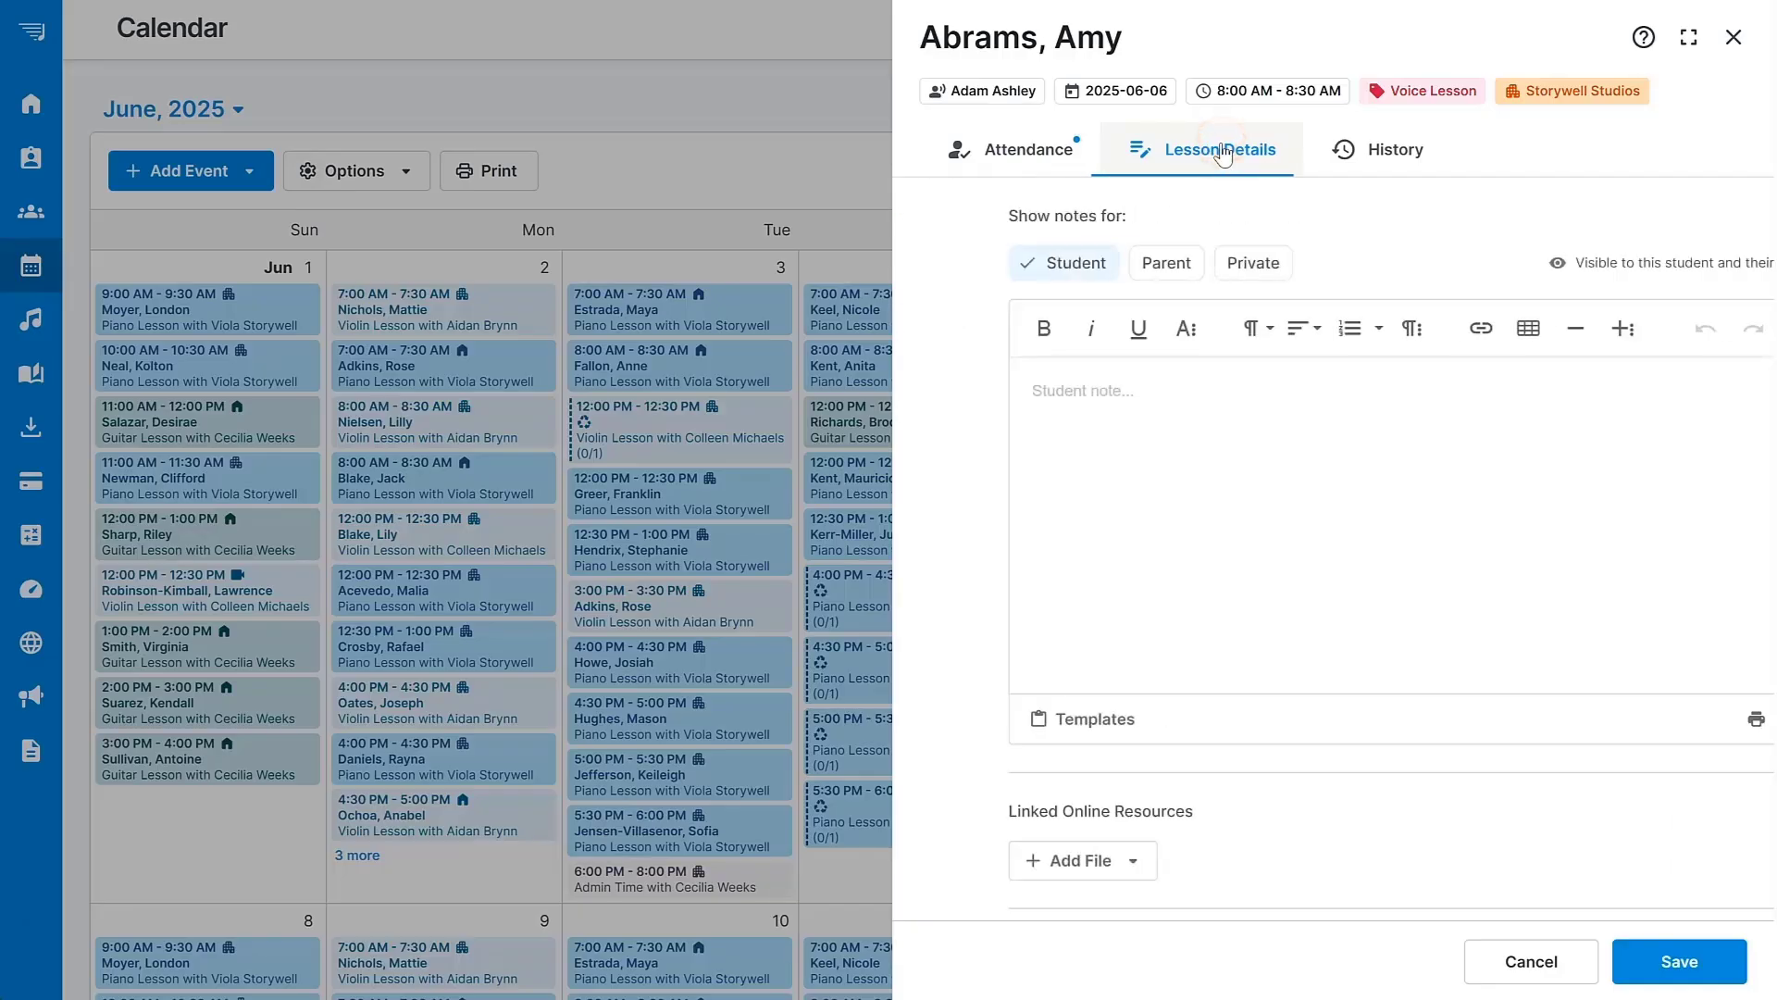
# Enter the student note 'Well done today!' and look at the Parent and Private notes.
pyautogui.click(1112, 416)
pyautogui.write('W')
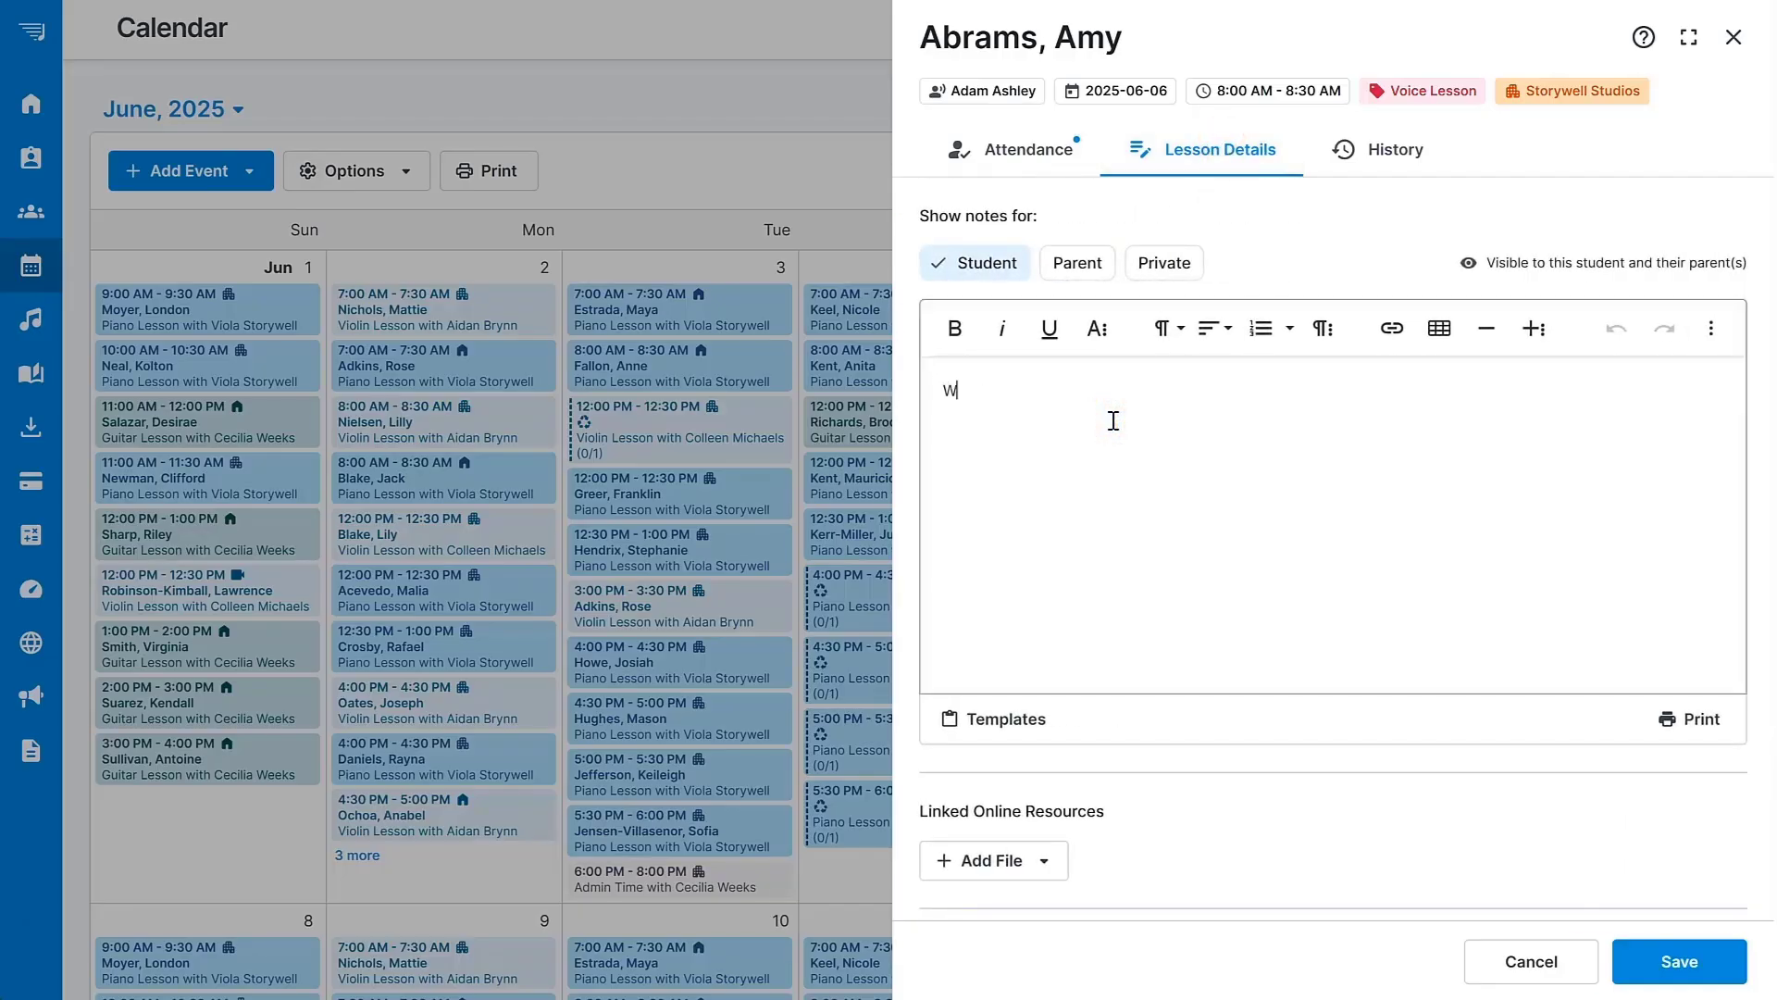
pyautogui.write('ell done today!')
pyautogui.click(1081, 263)
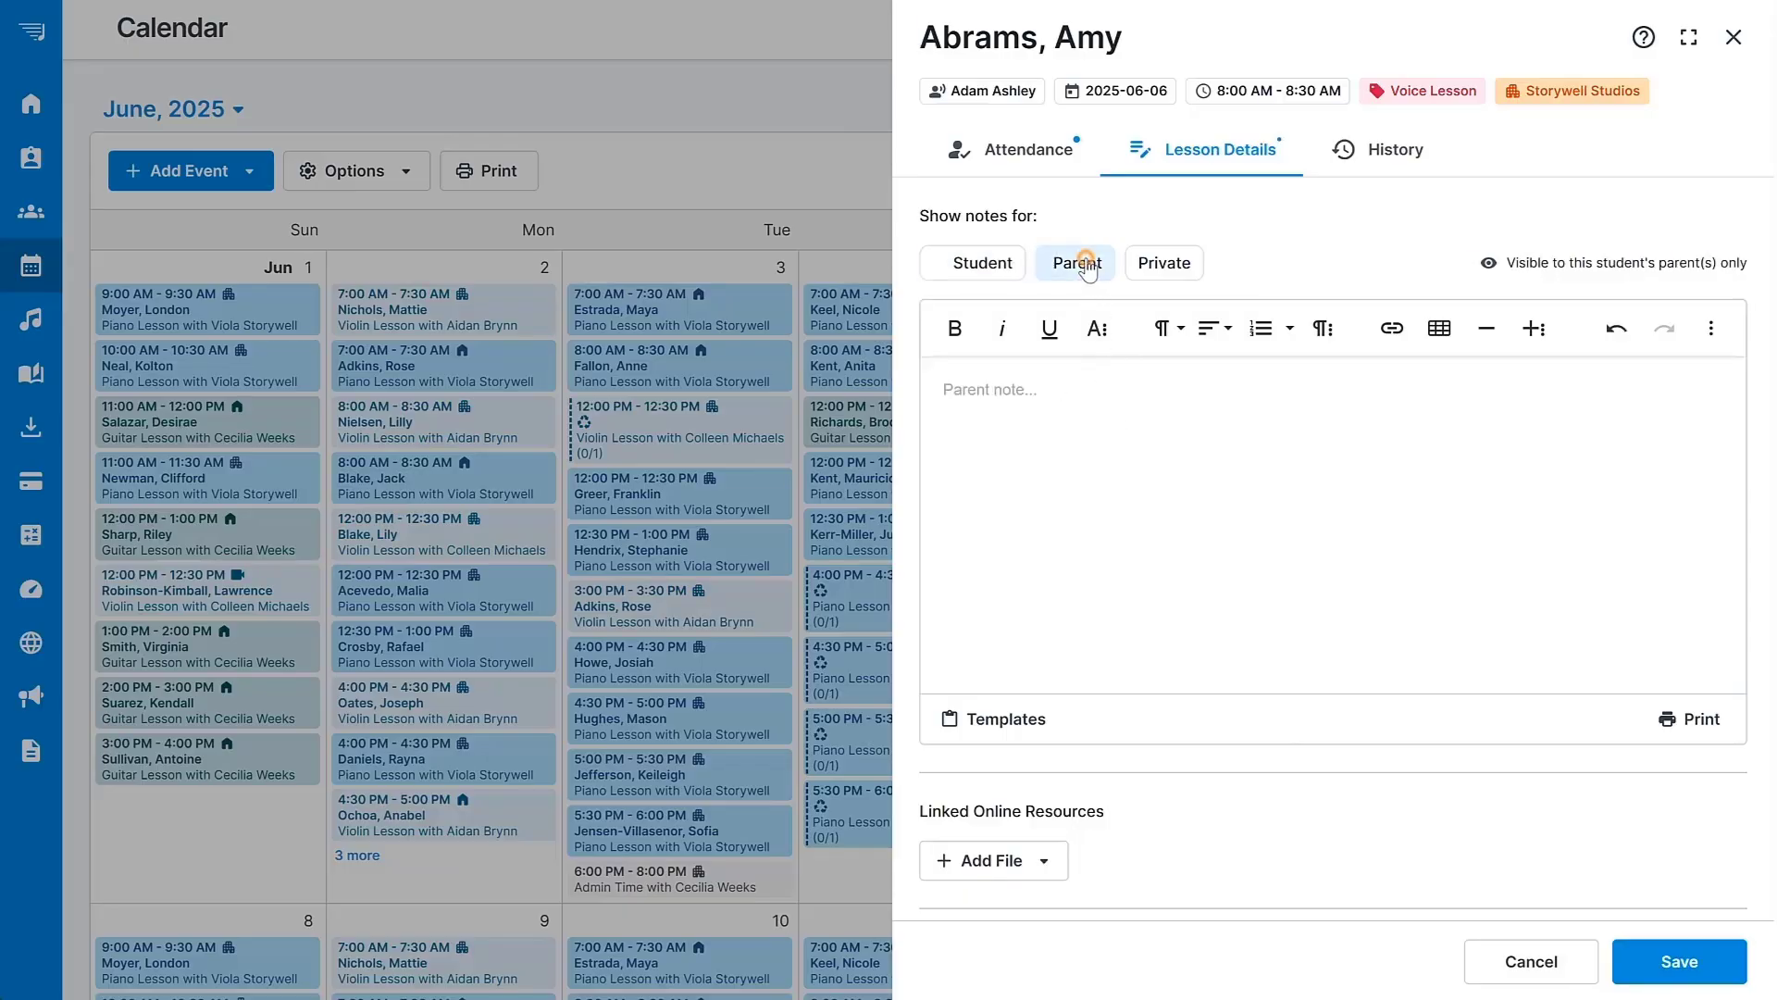
pyautogui.click(1160, 265)
pyautogui.click(977, 268)
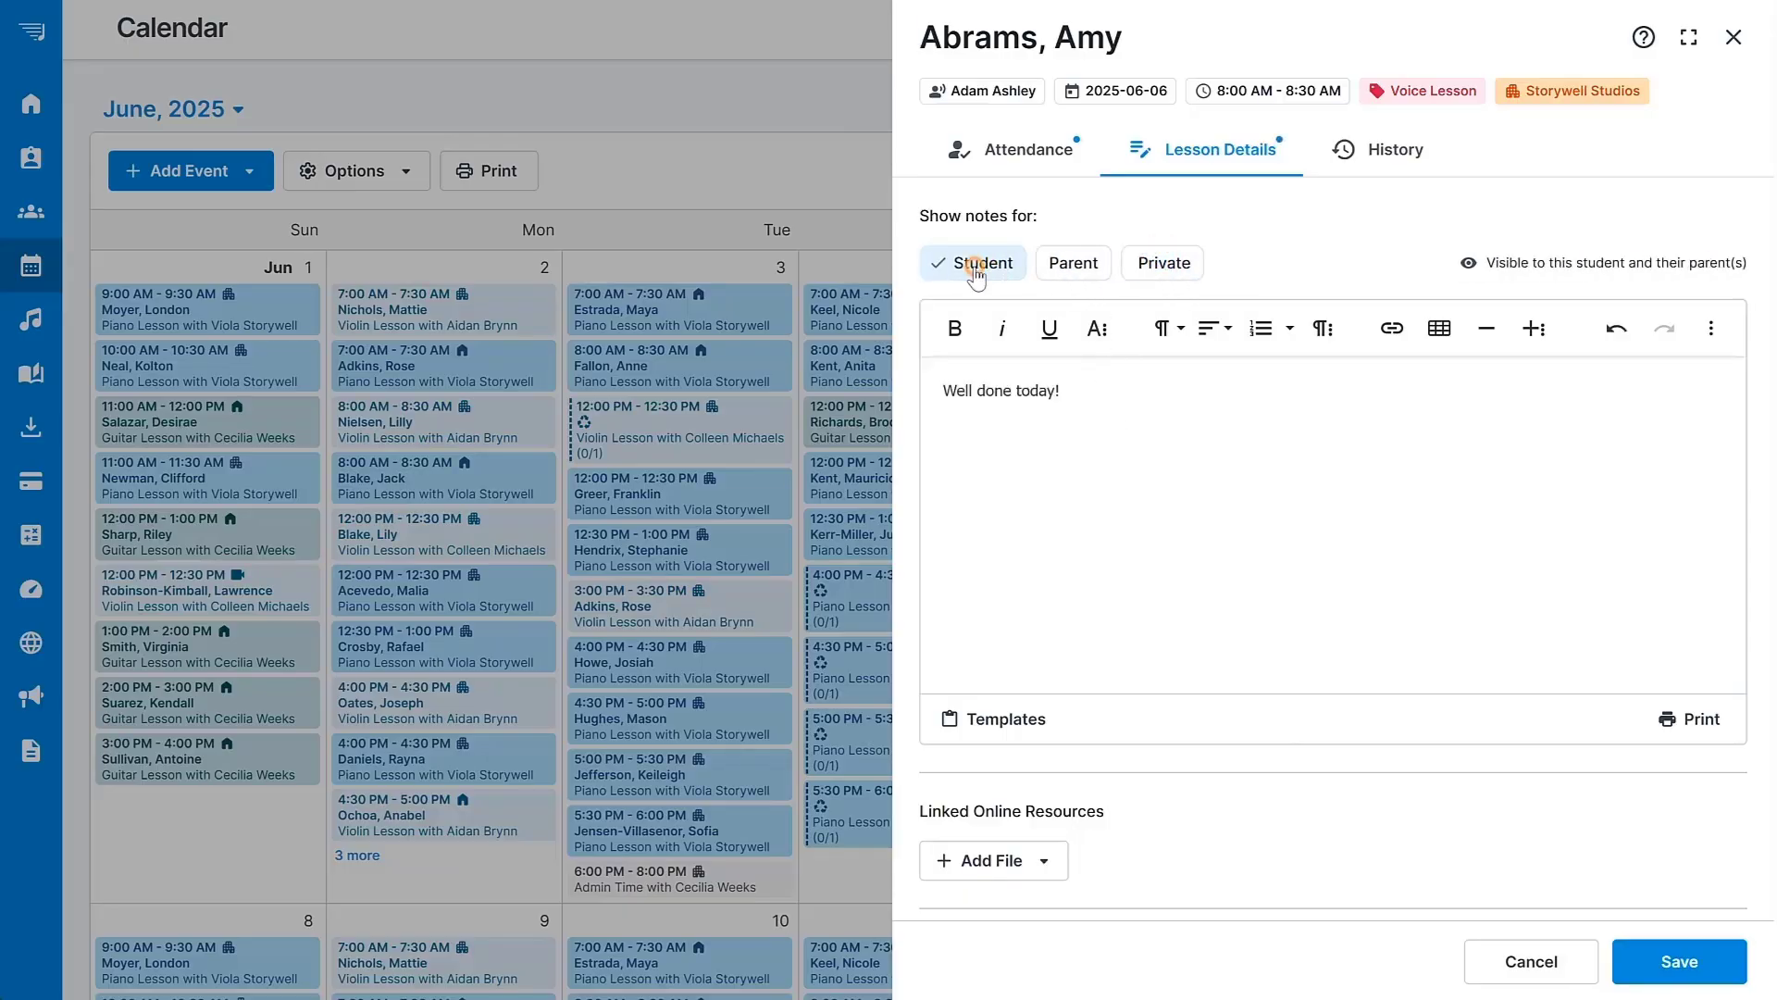
# Check the student's lesson History and save the attendance record.
pyautogui.scroll(-1, 1772, 277)
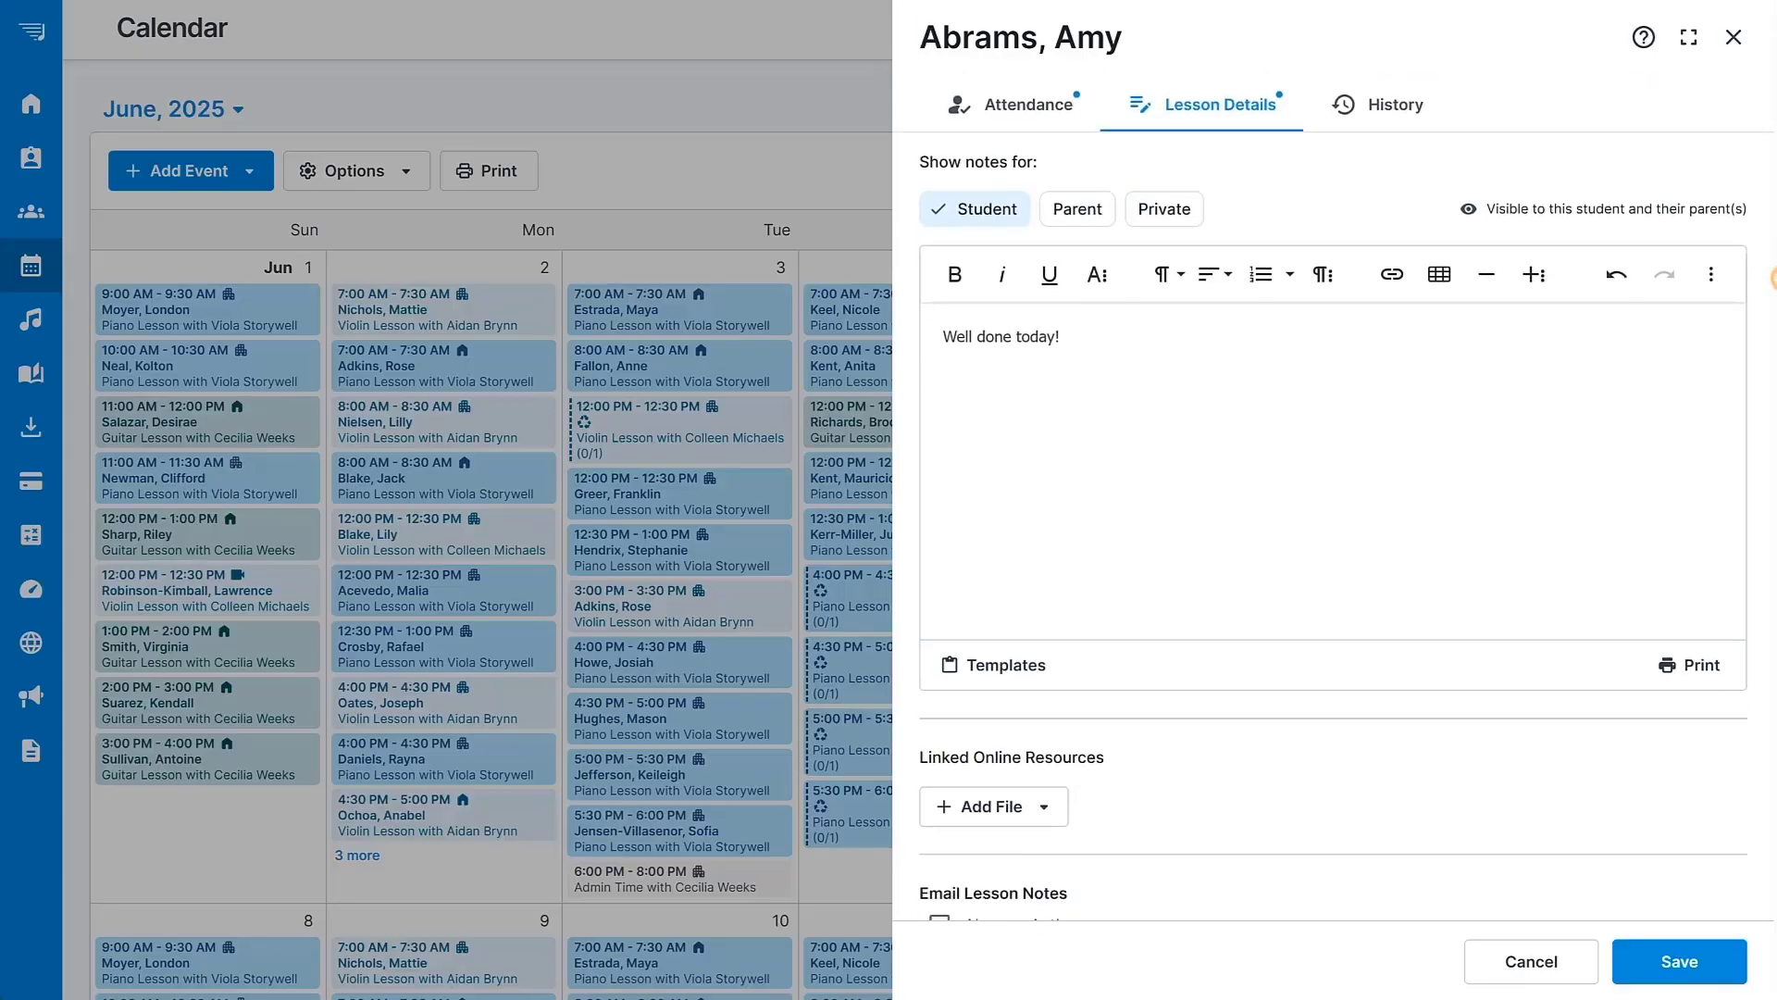
pyautogui.scroll(-5, 1772, 277)
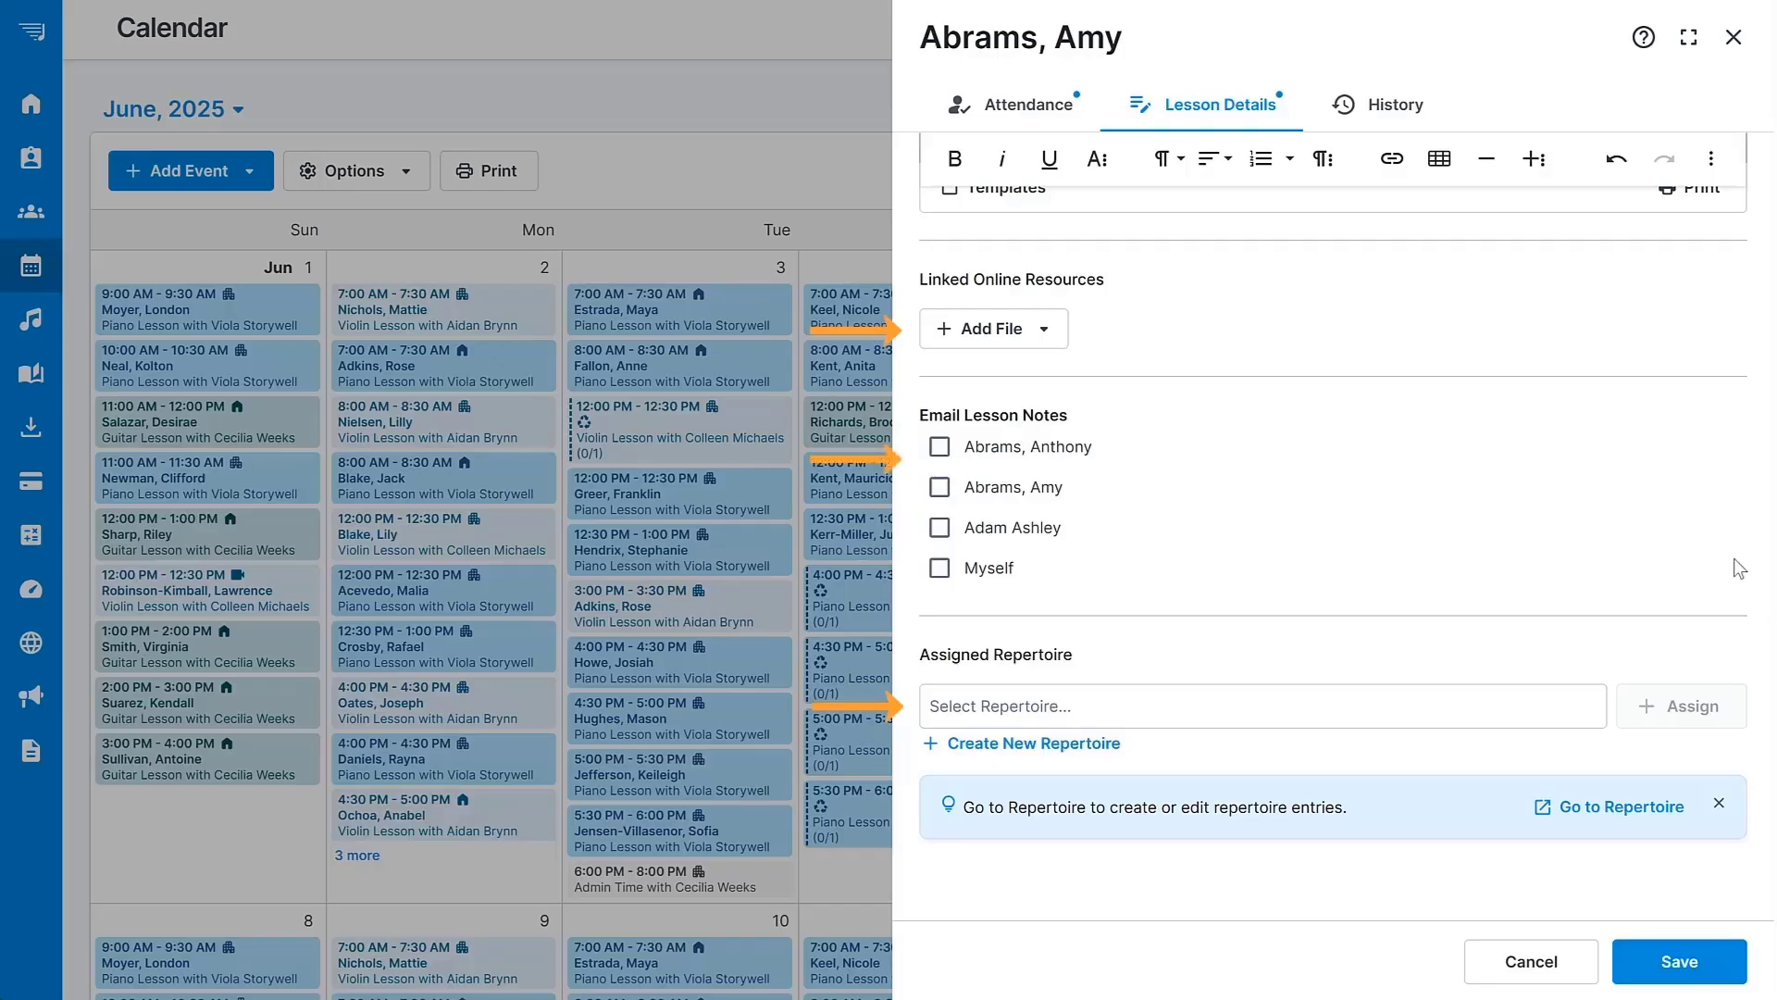
pyautogui.click(1391, 105)
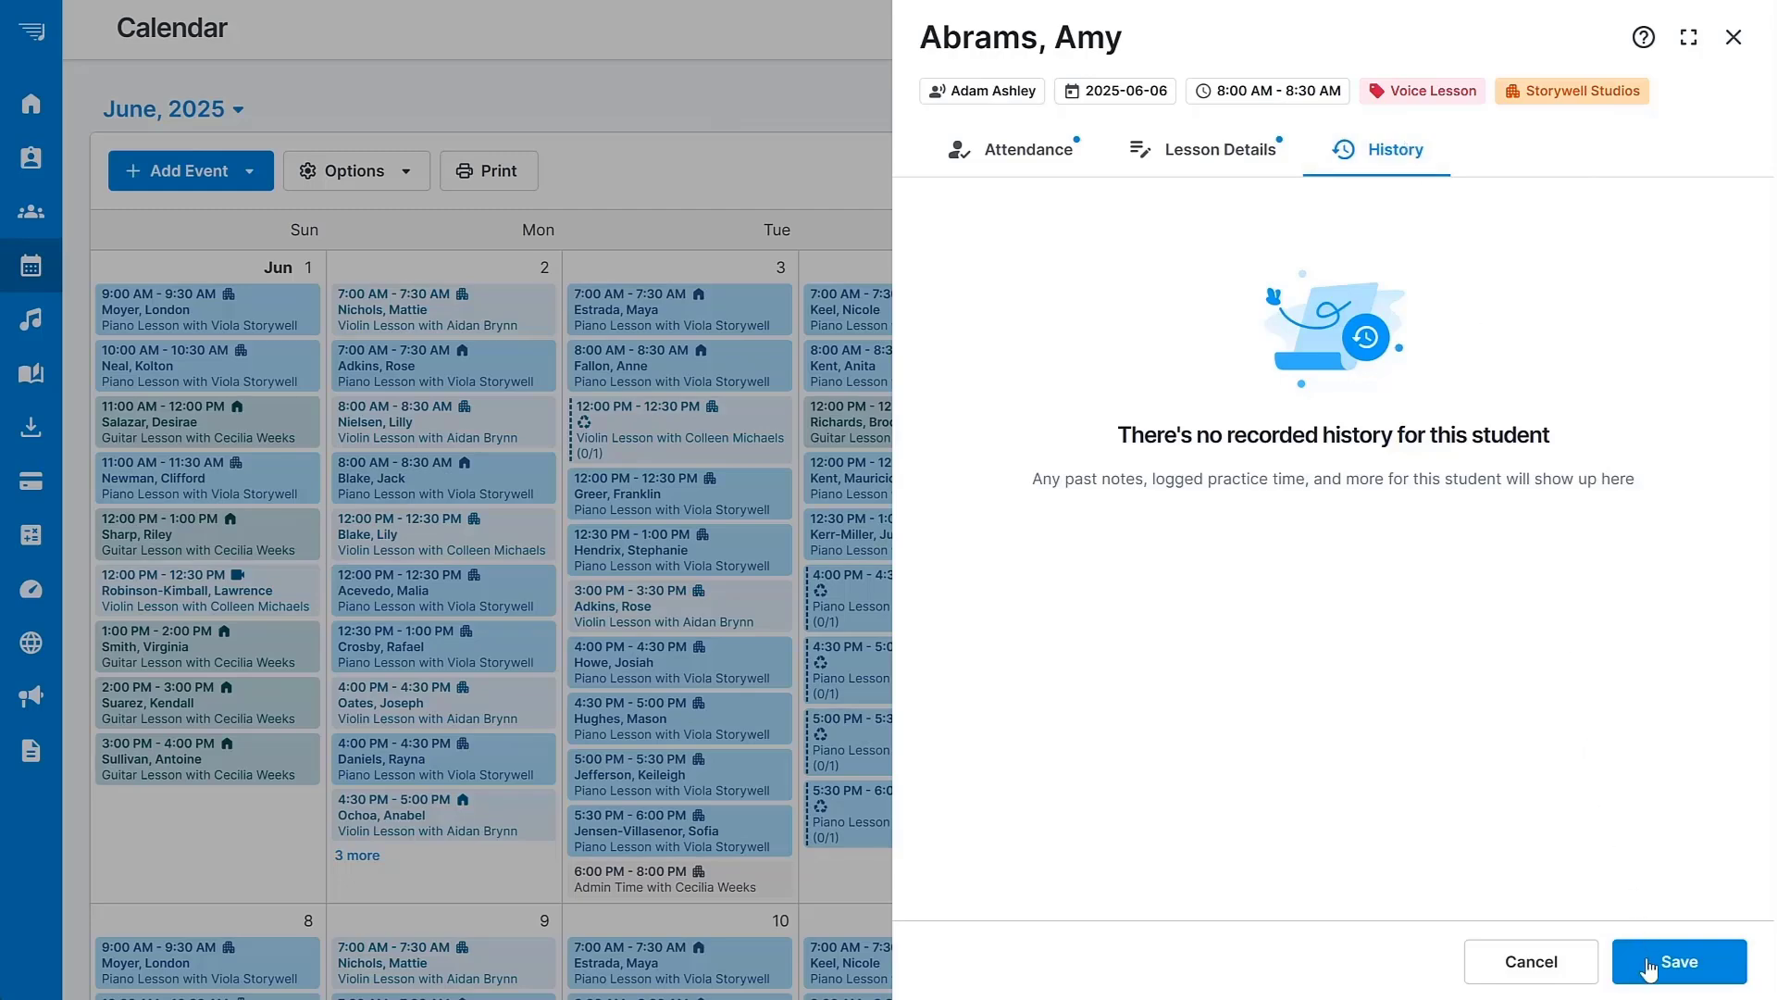
pyautogui.click(1683, 963)
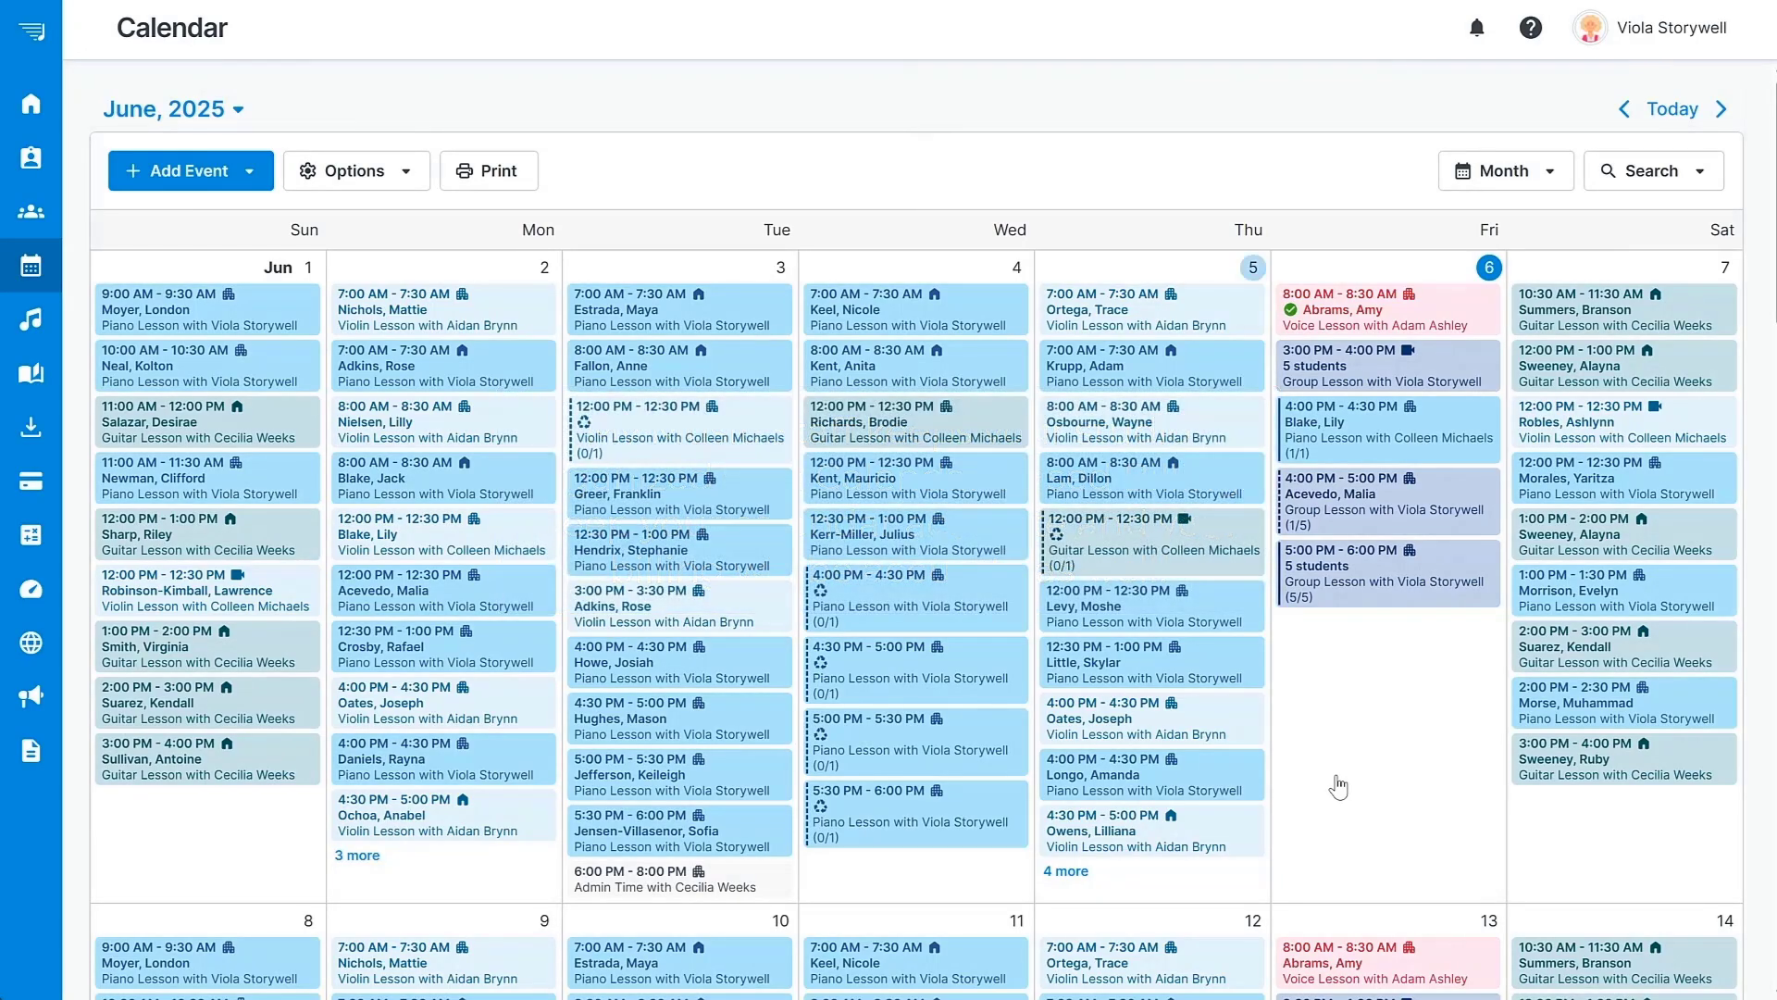
# Open the first family account under Families & Invoices and view its balance as of 2025-06-17.
pyautogui.click(51, 484)
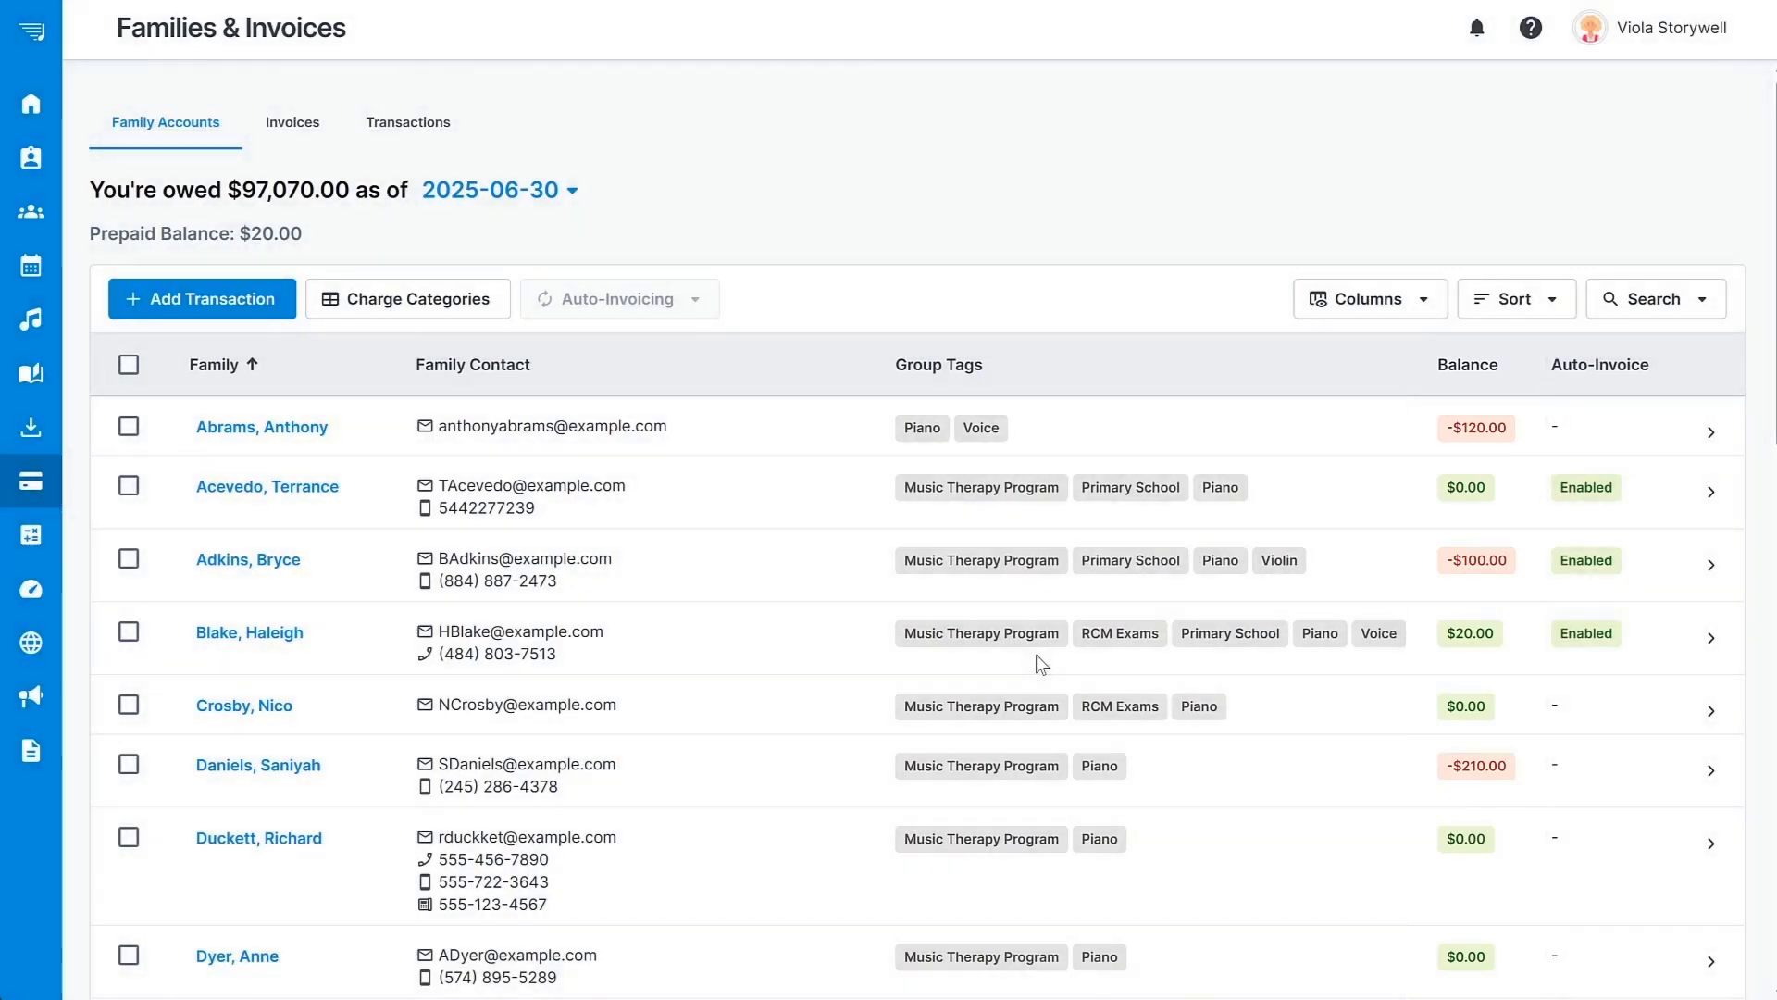
pyautogui.click(262, 428)
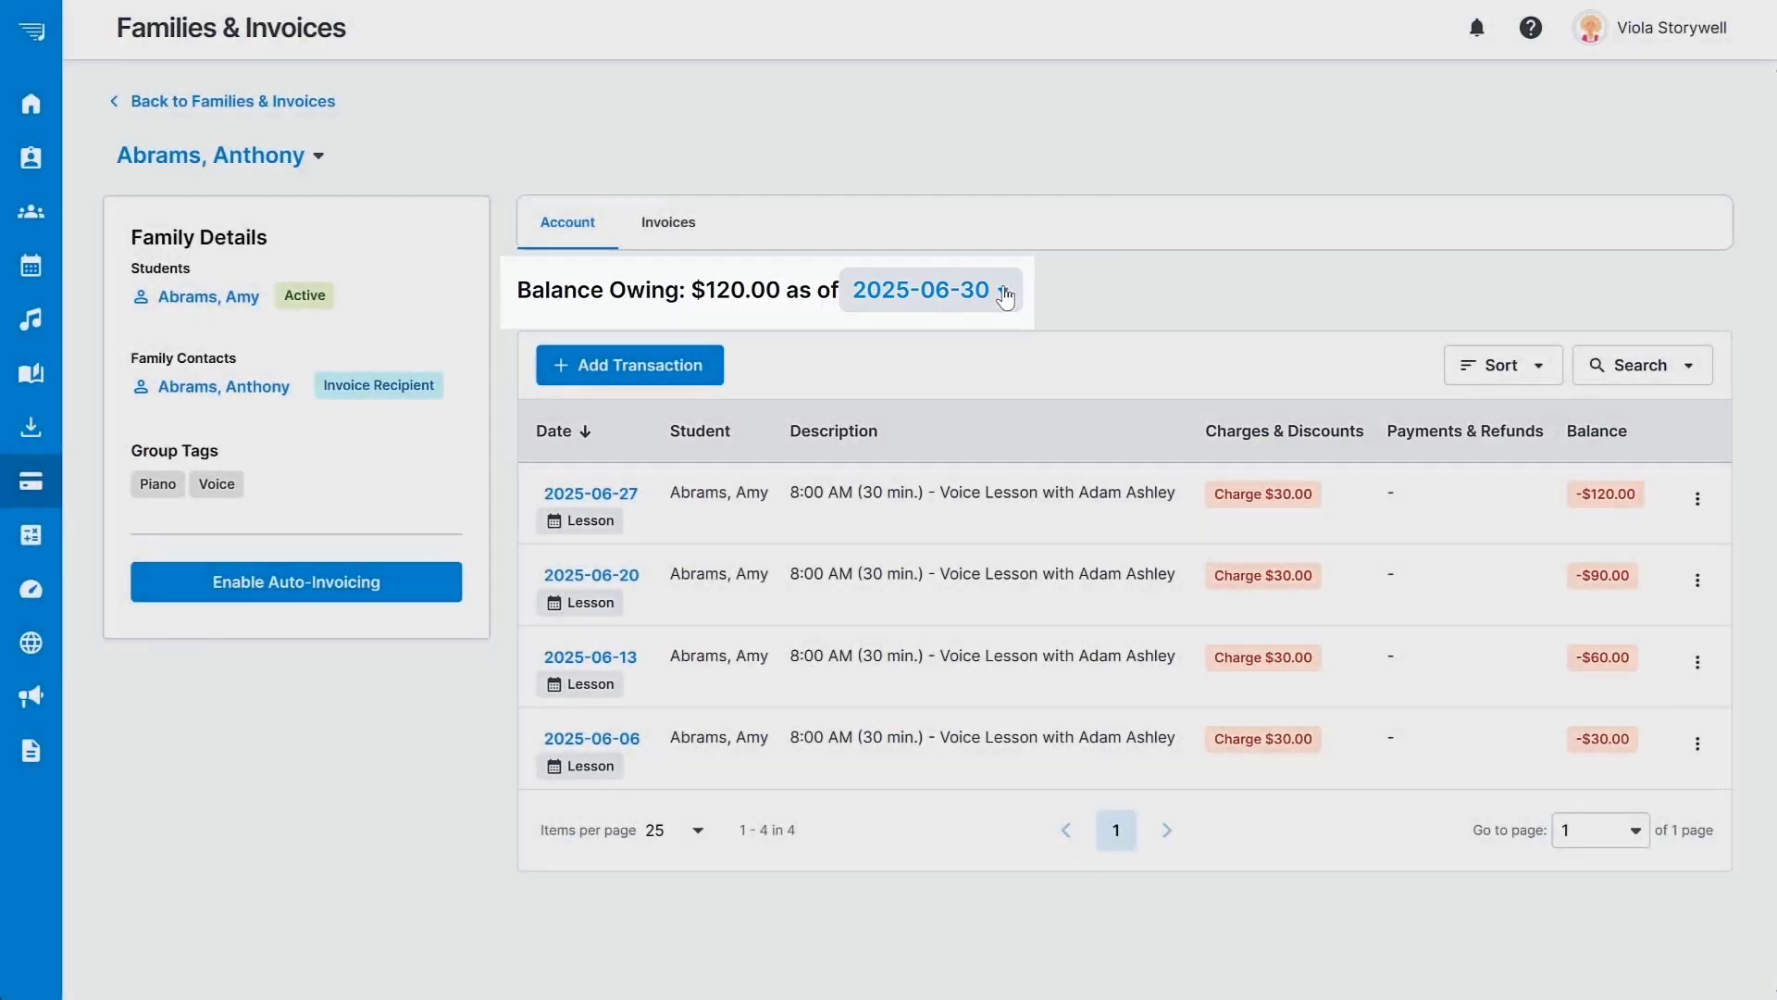
pyautogui.click(1005, 298)
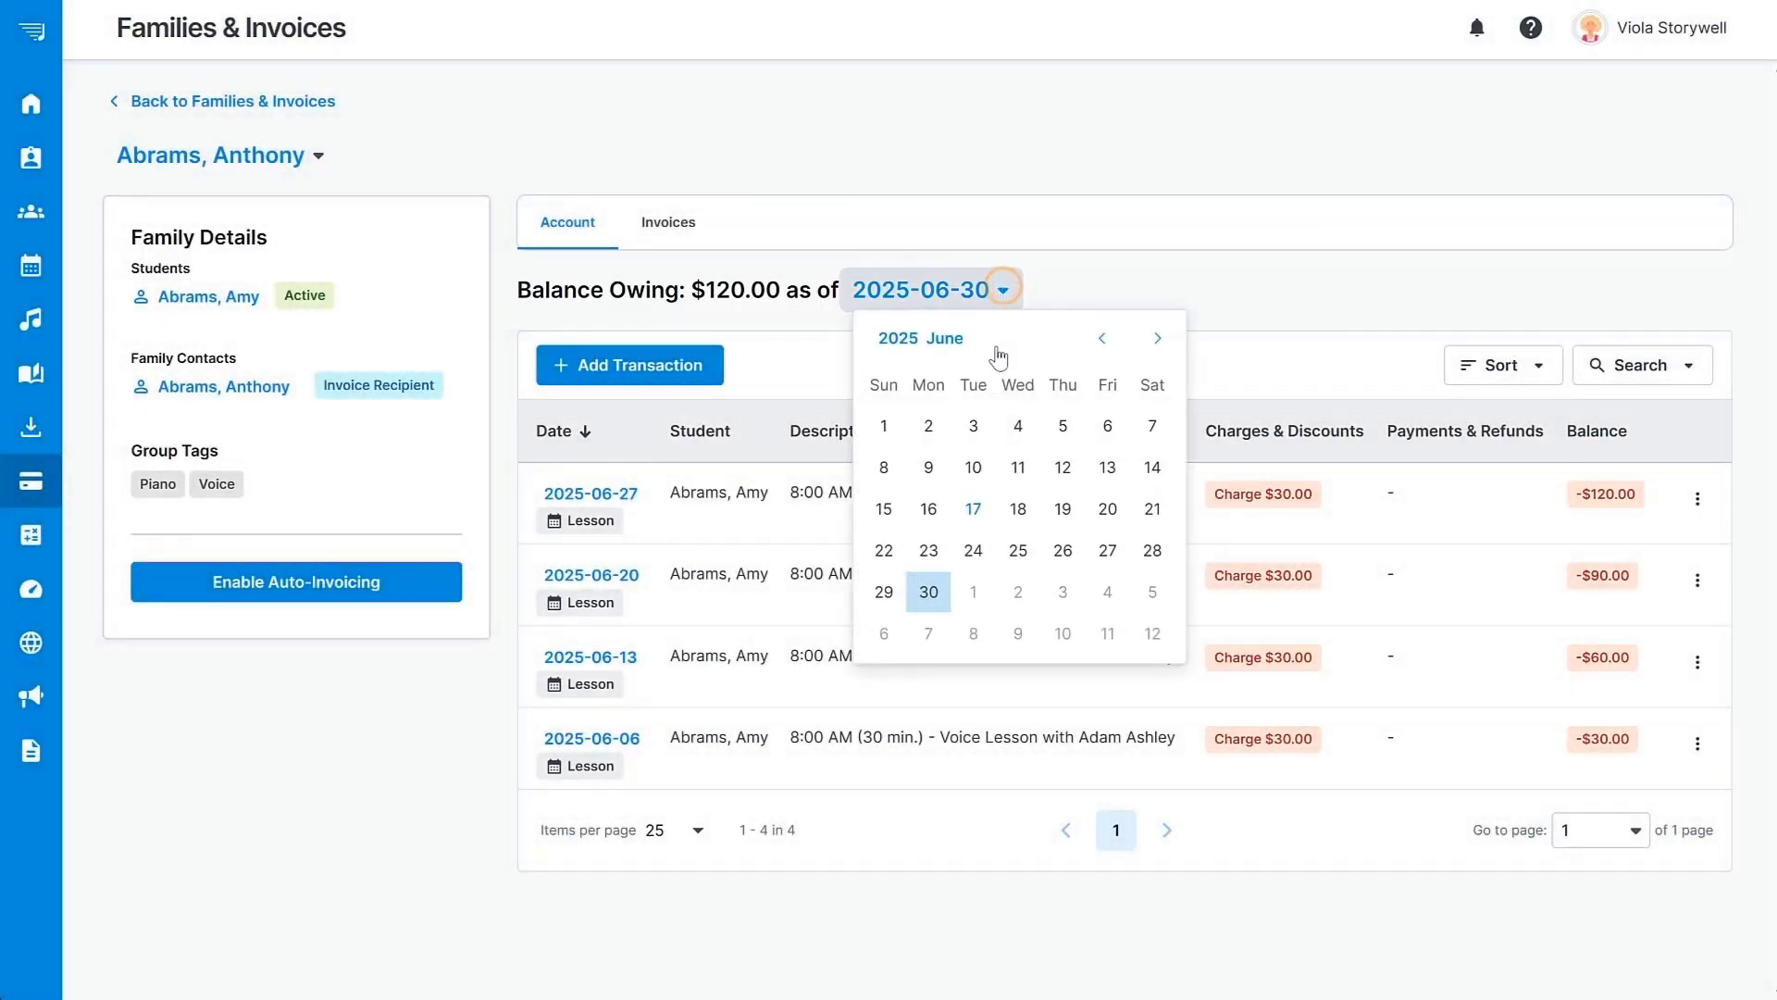
pyautogui.click(973, 510)
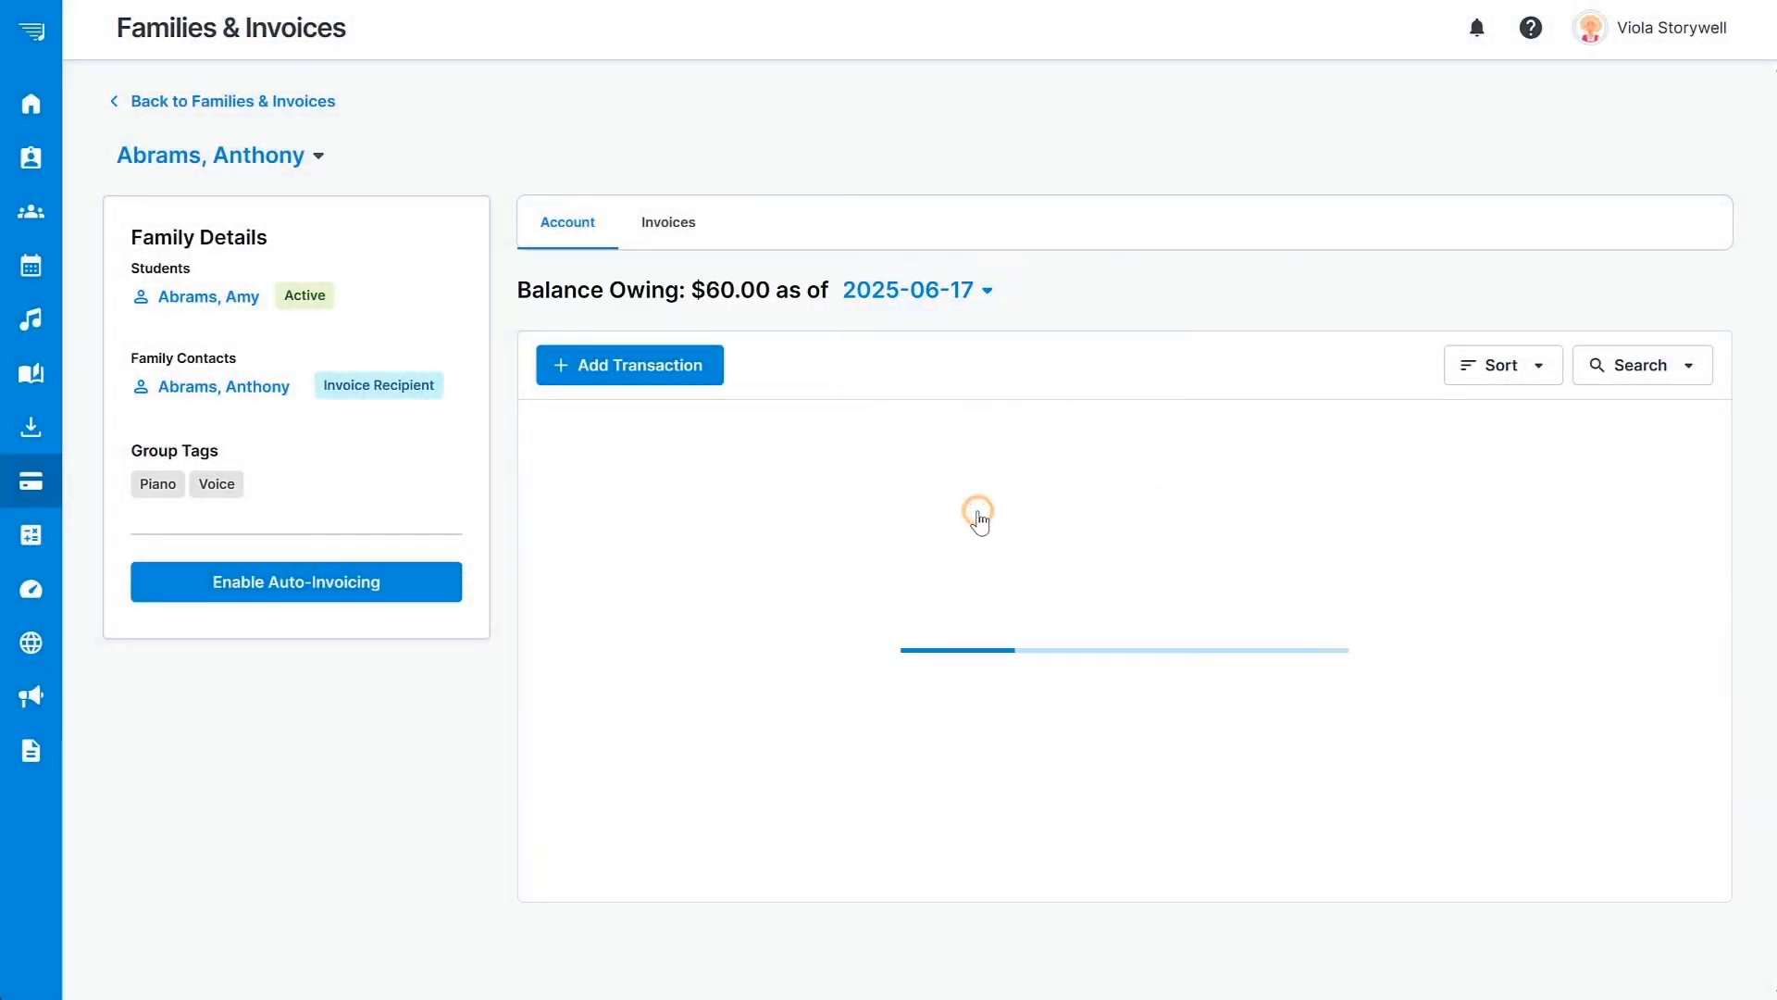
# Reset the balance date to 2025-06-30 and leave Add Transaction without adding anything.
pyautogui.click(985, 291)
pyautogui.click(918, 596)
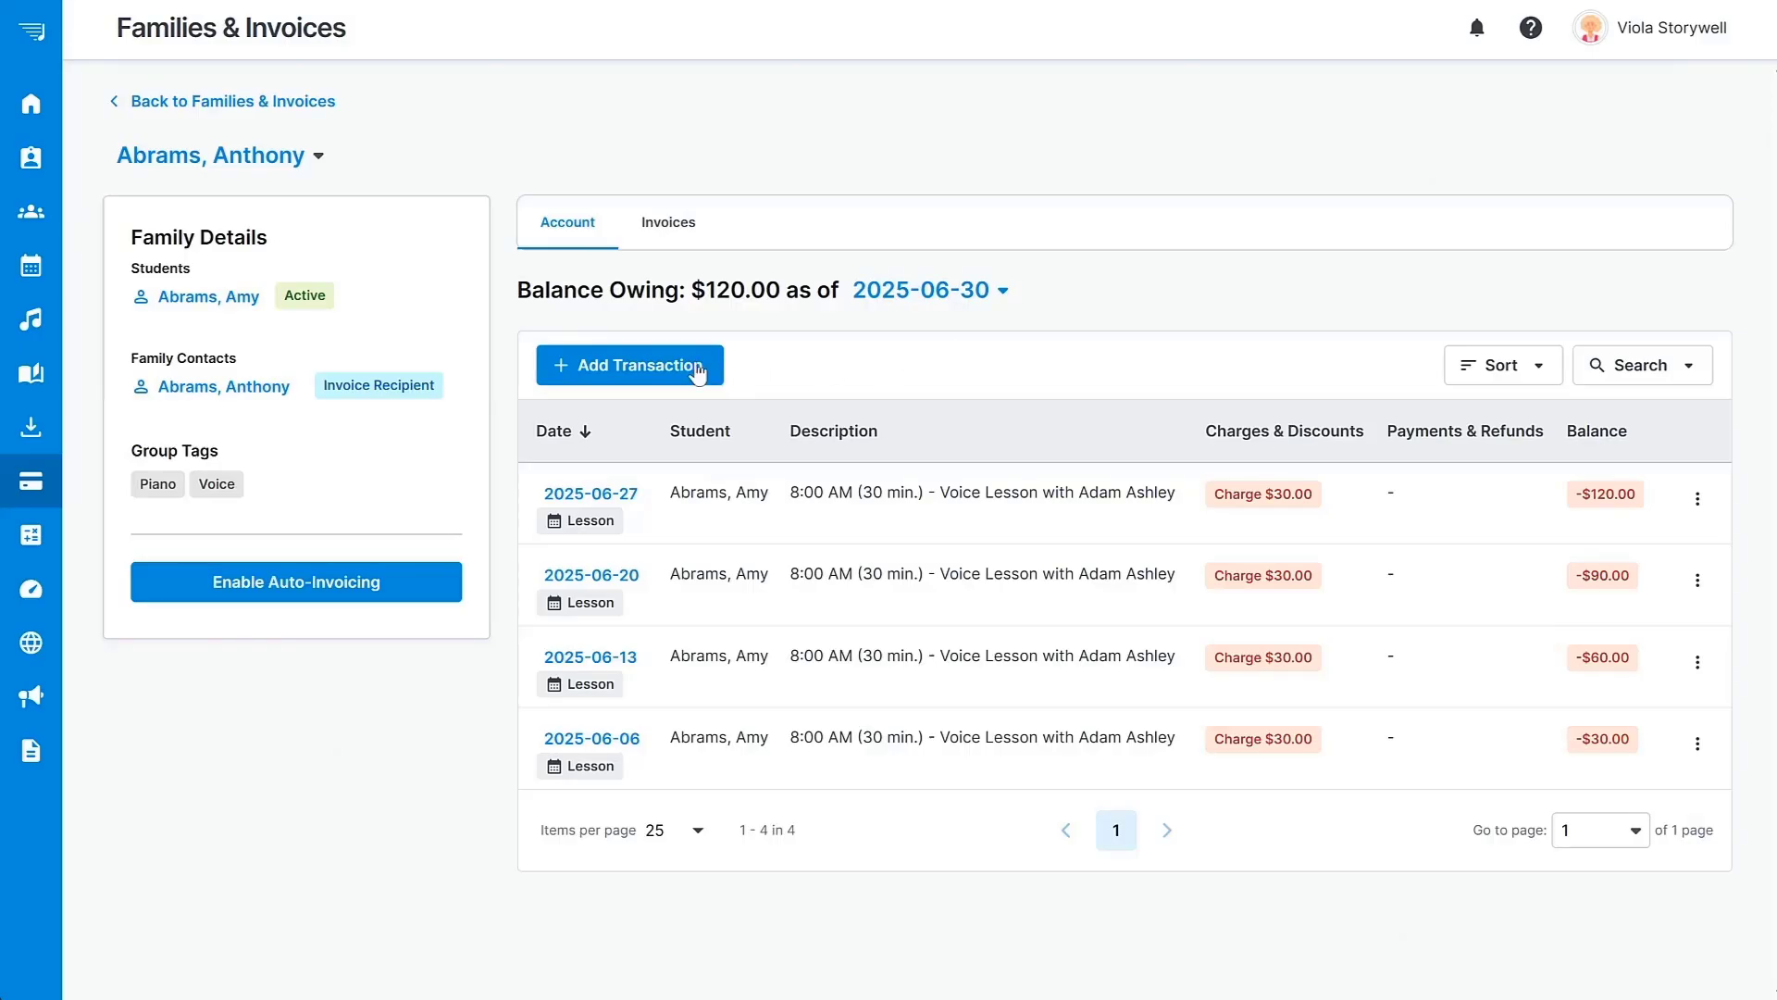
pyautogui.click(635, 364)
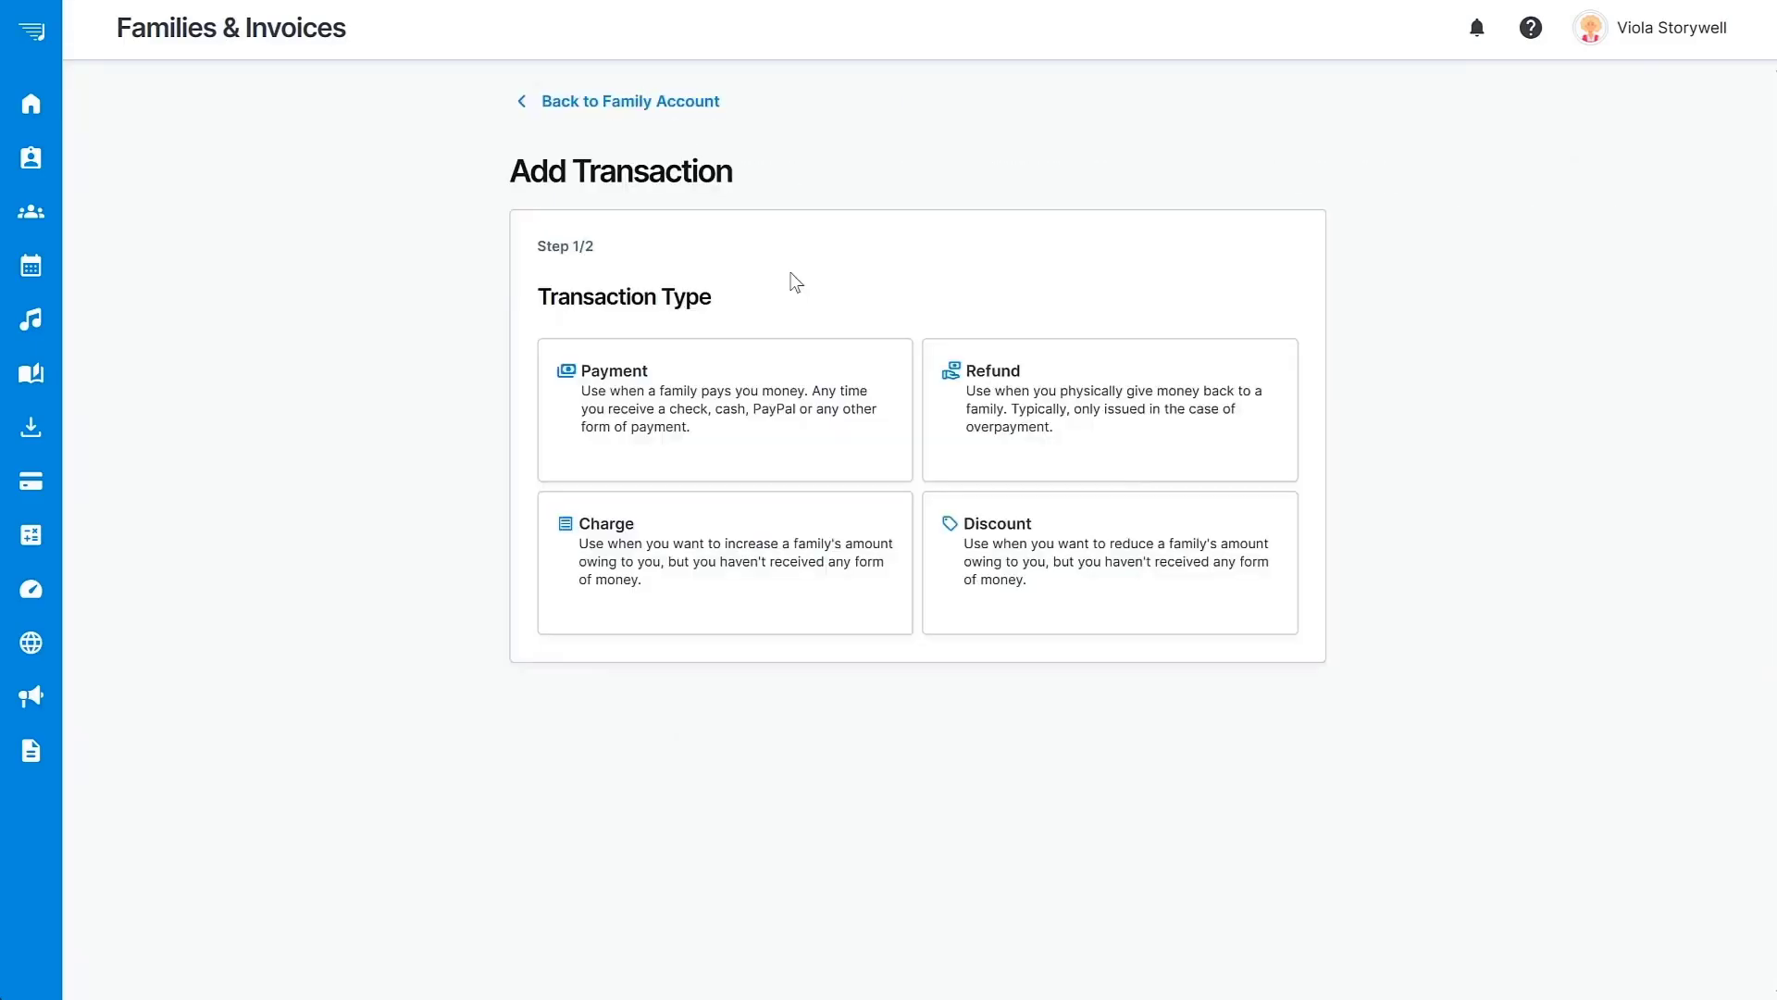
pyautogui.click(663, 102)
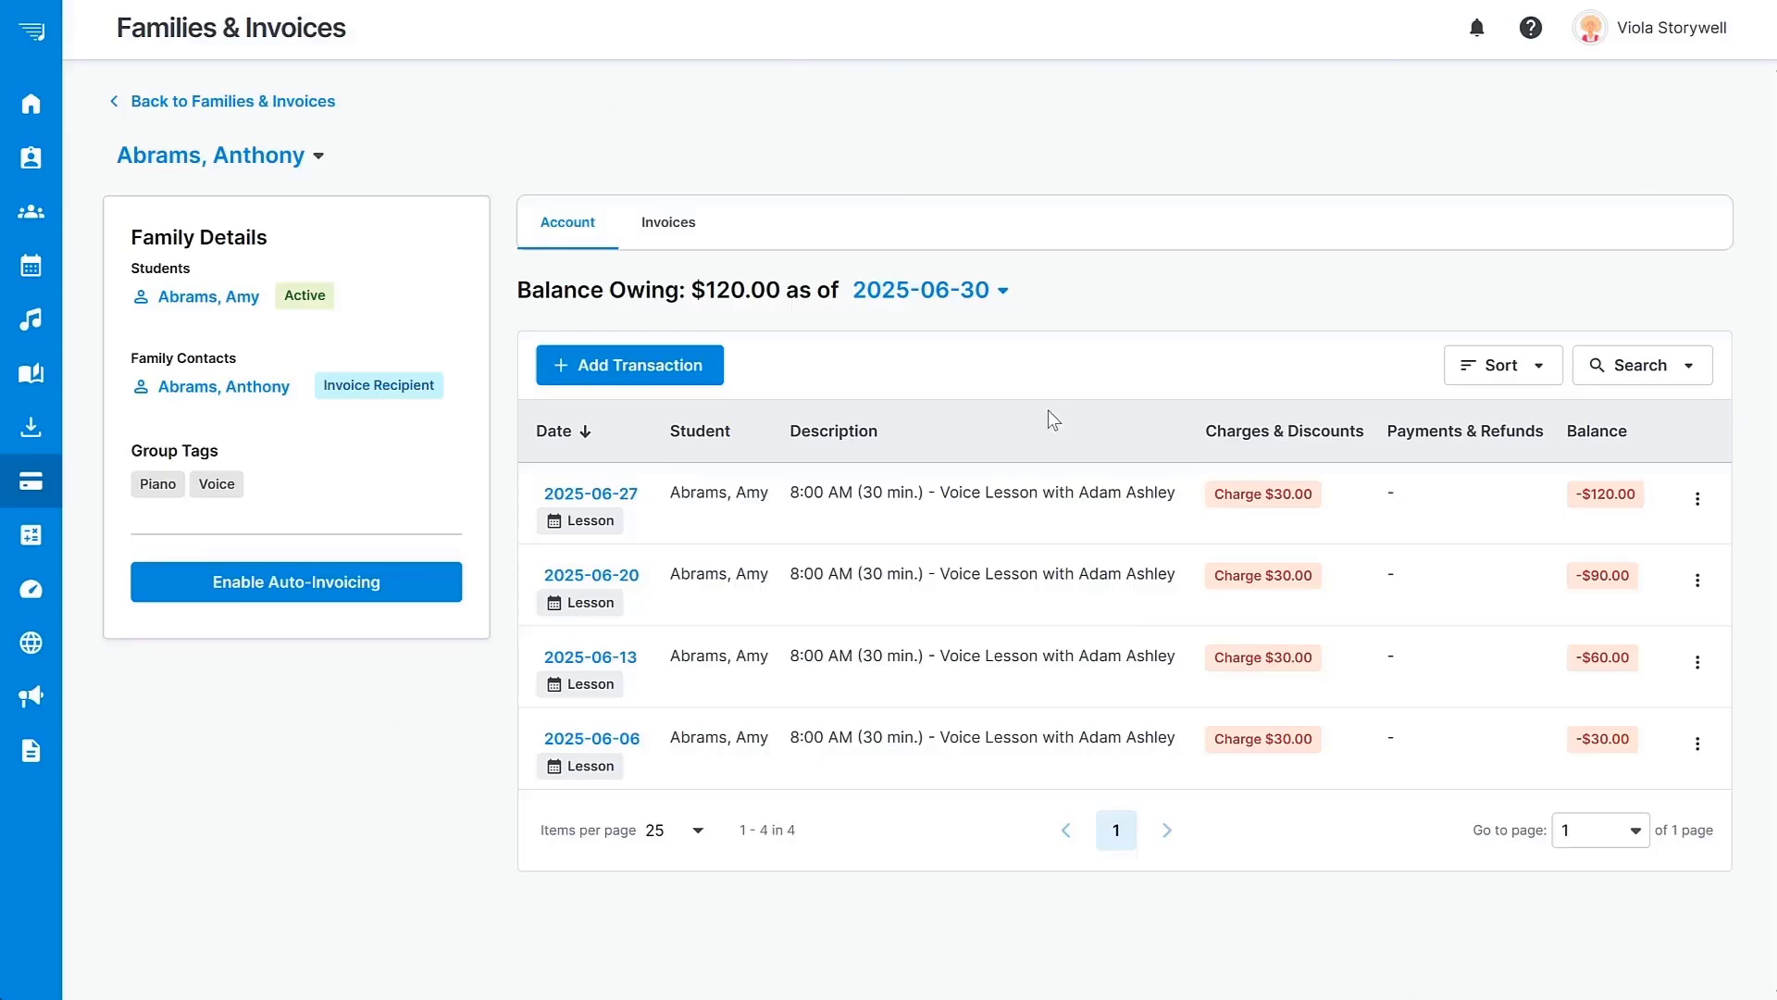
# Start a new invoice from the family's Invoices, including previous balance and earlier payments.
pyautogui.click(675, 229)
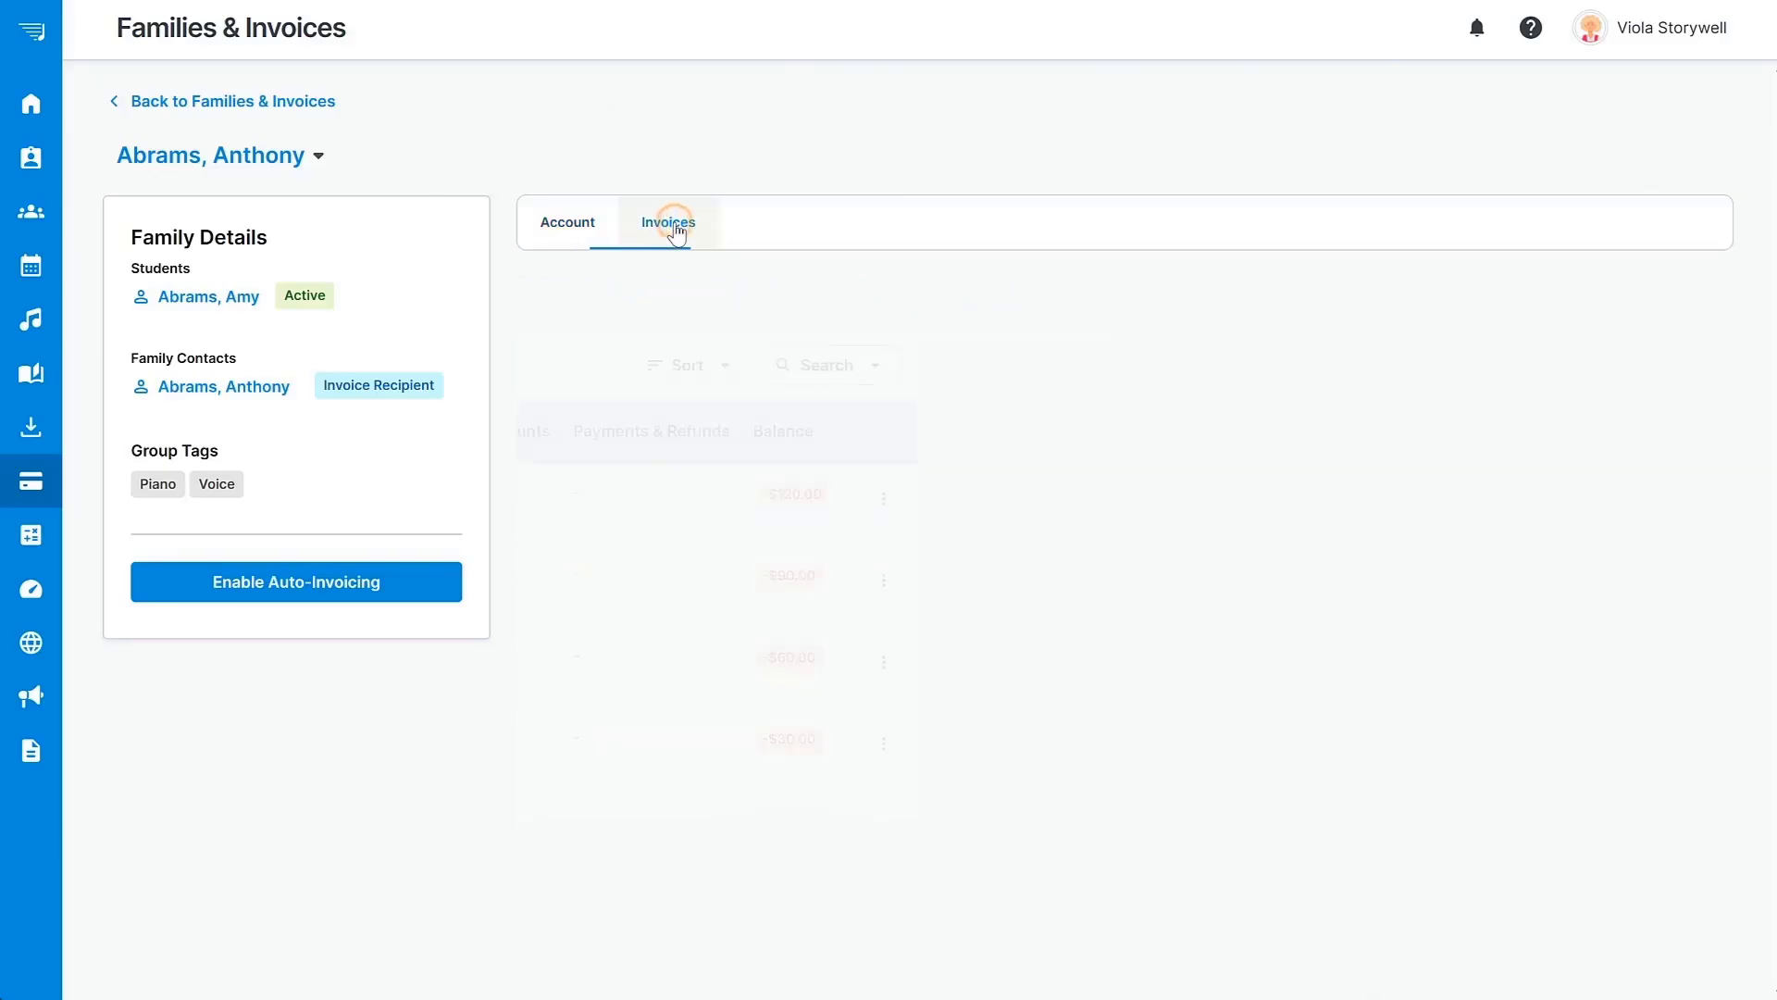
pyautogui.click(1137, 780)
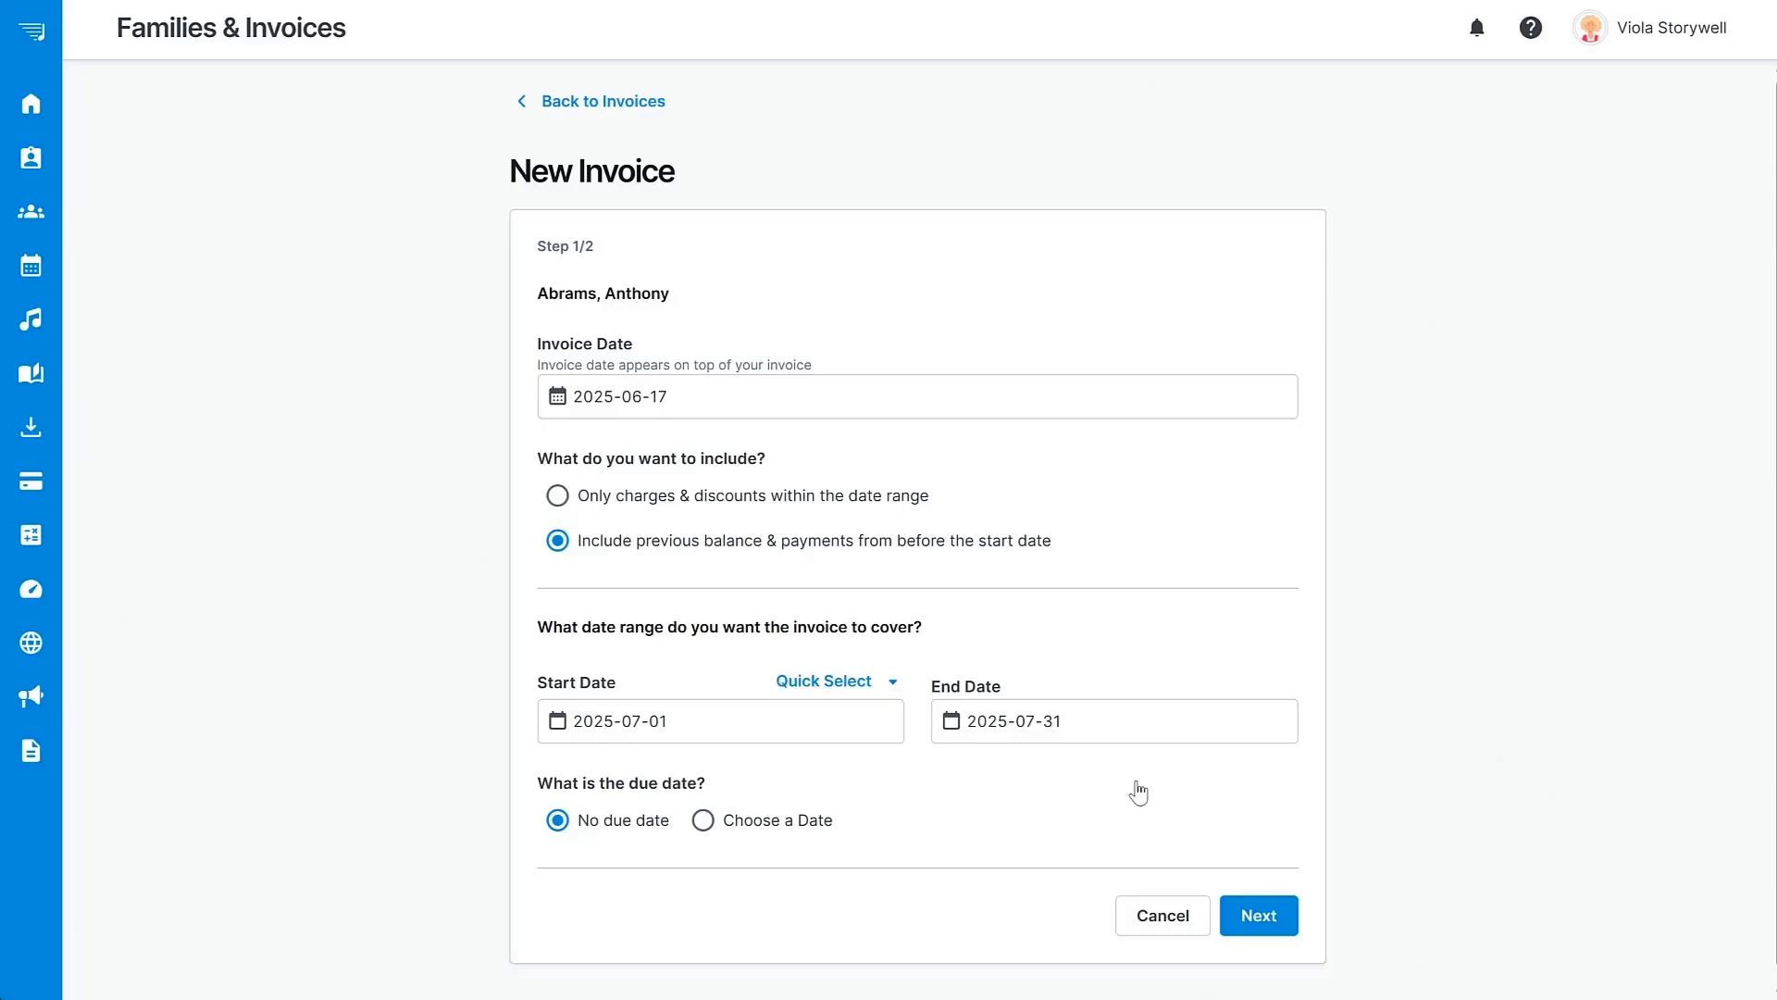
pyautogui.click(560, 500)
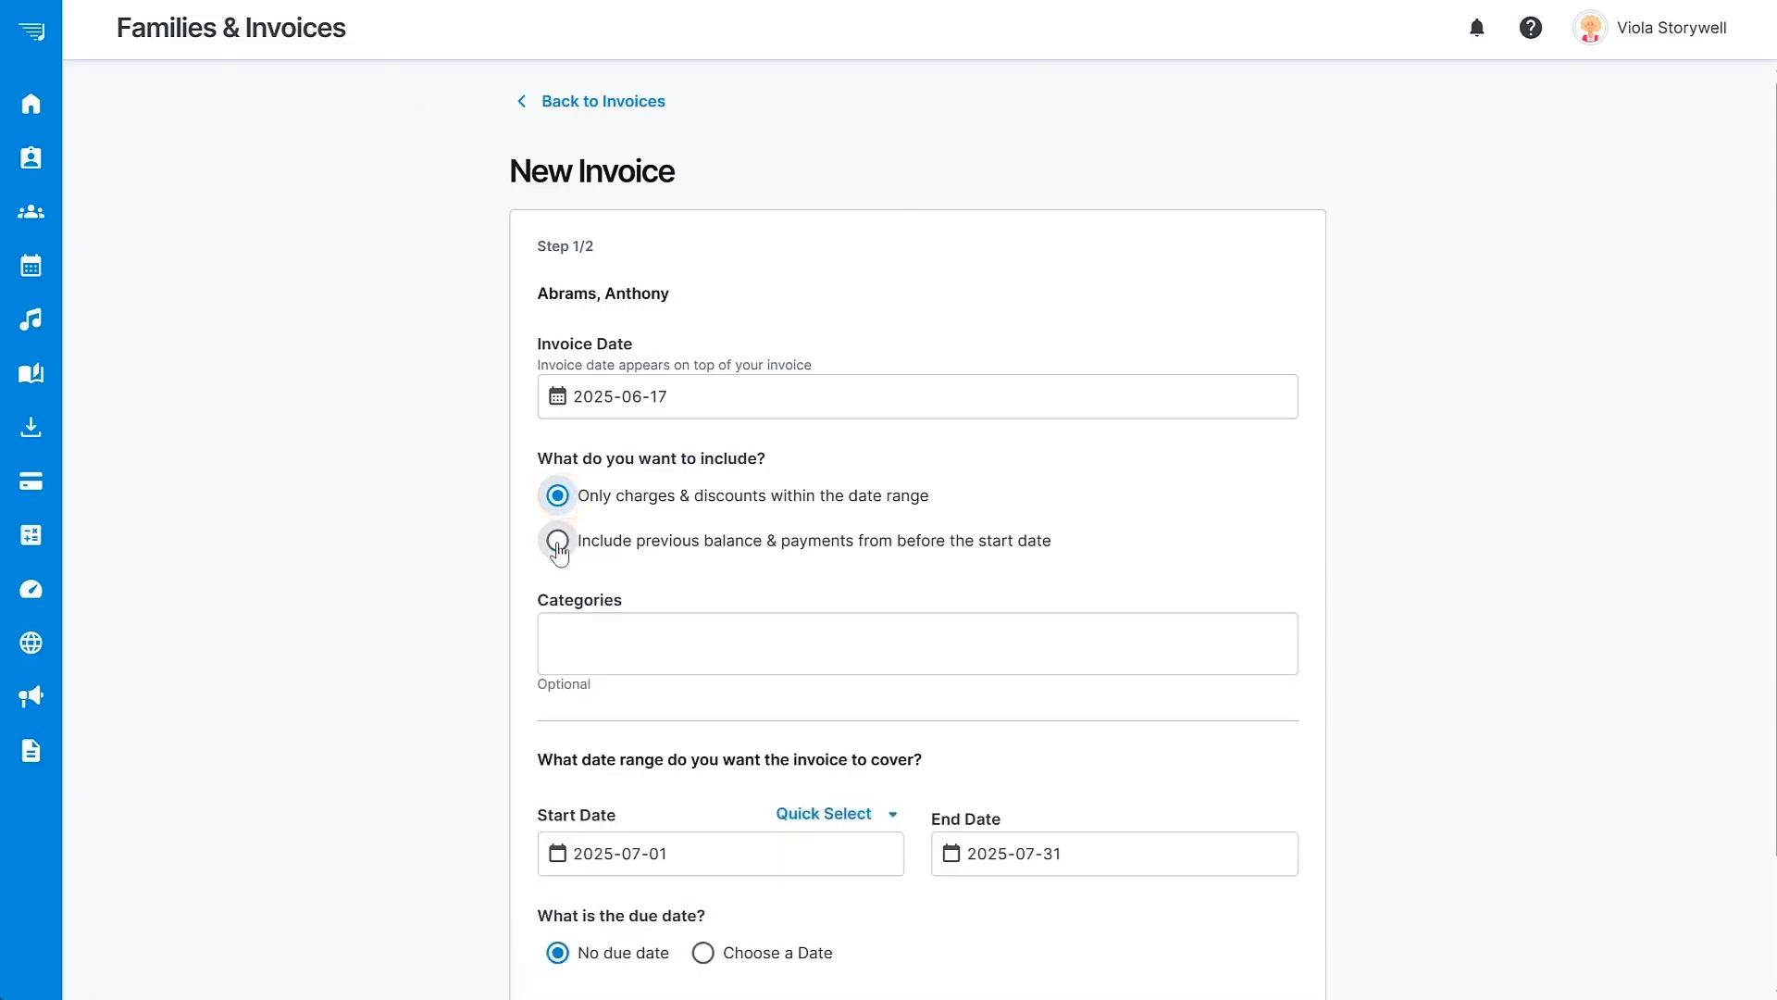
pyautogui.click(557, 544)
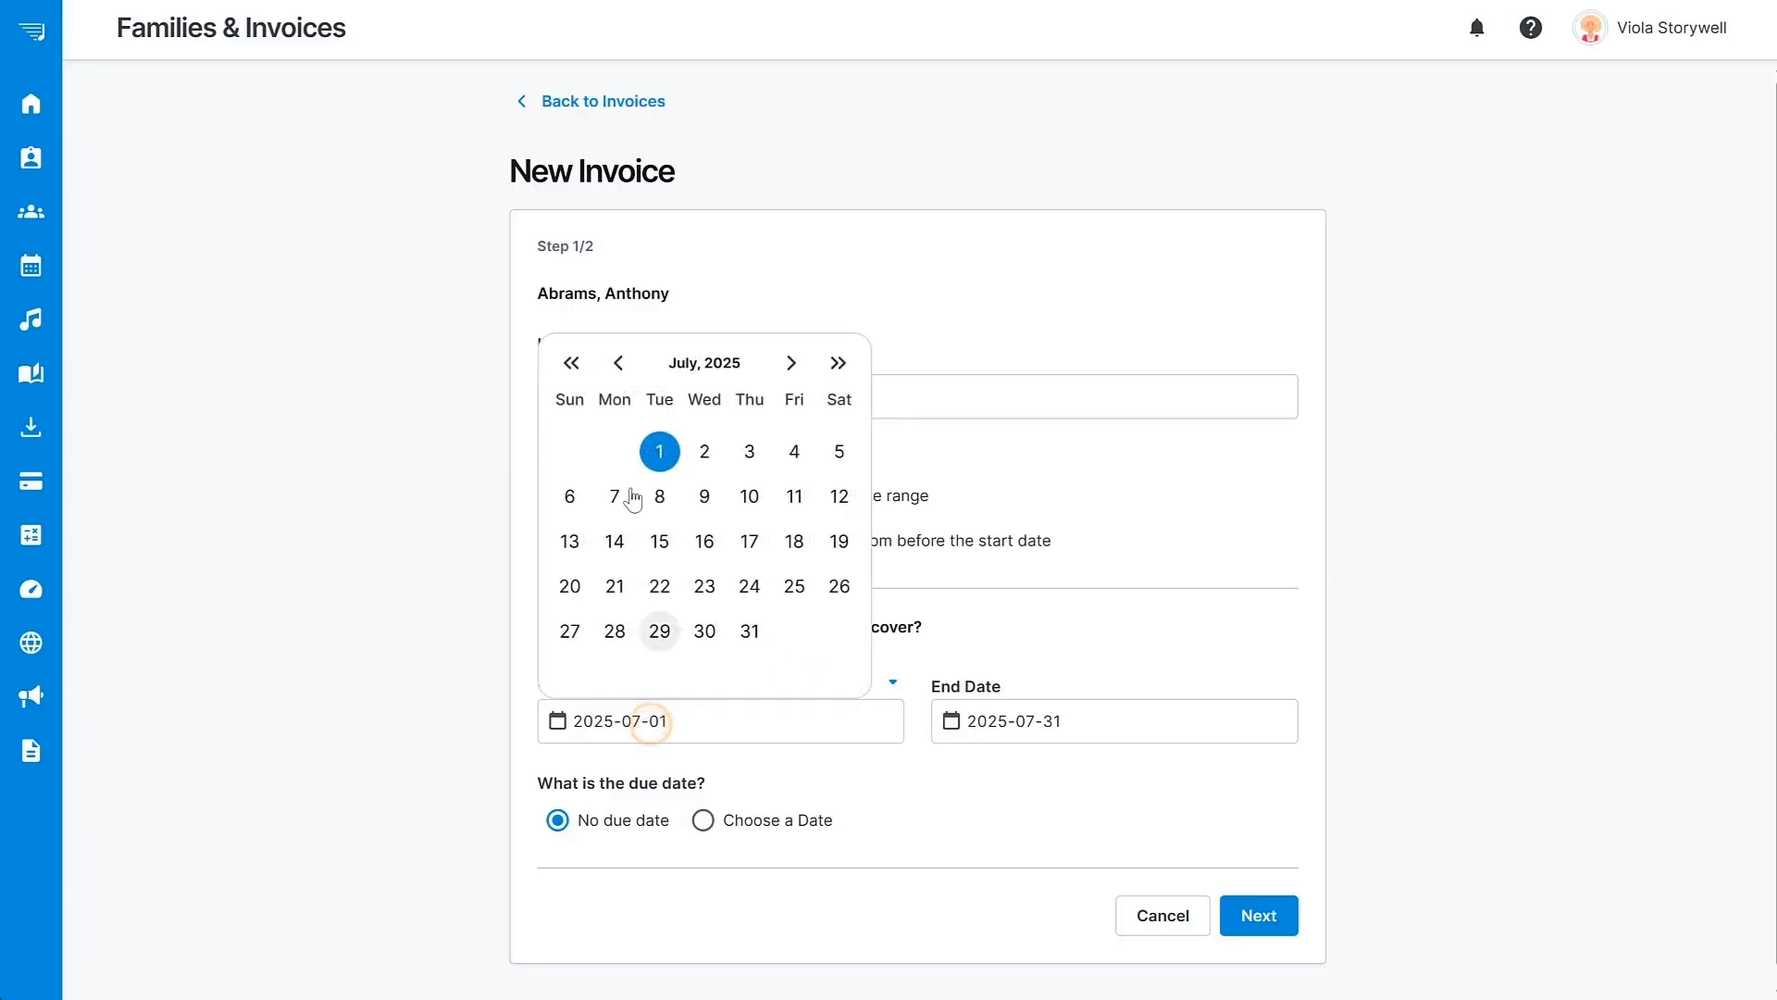
# Set the invoice period from 2025-06-01 to 2025-06-30.
pyautogui.click(618, 362)
pyautogui.click(571, 452)
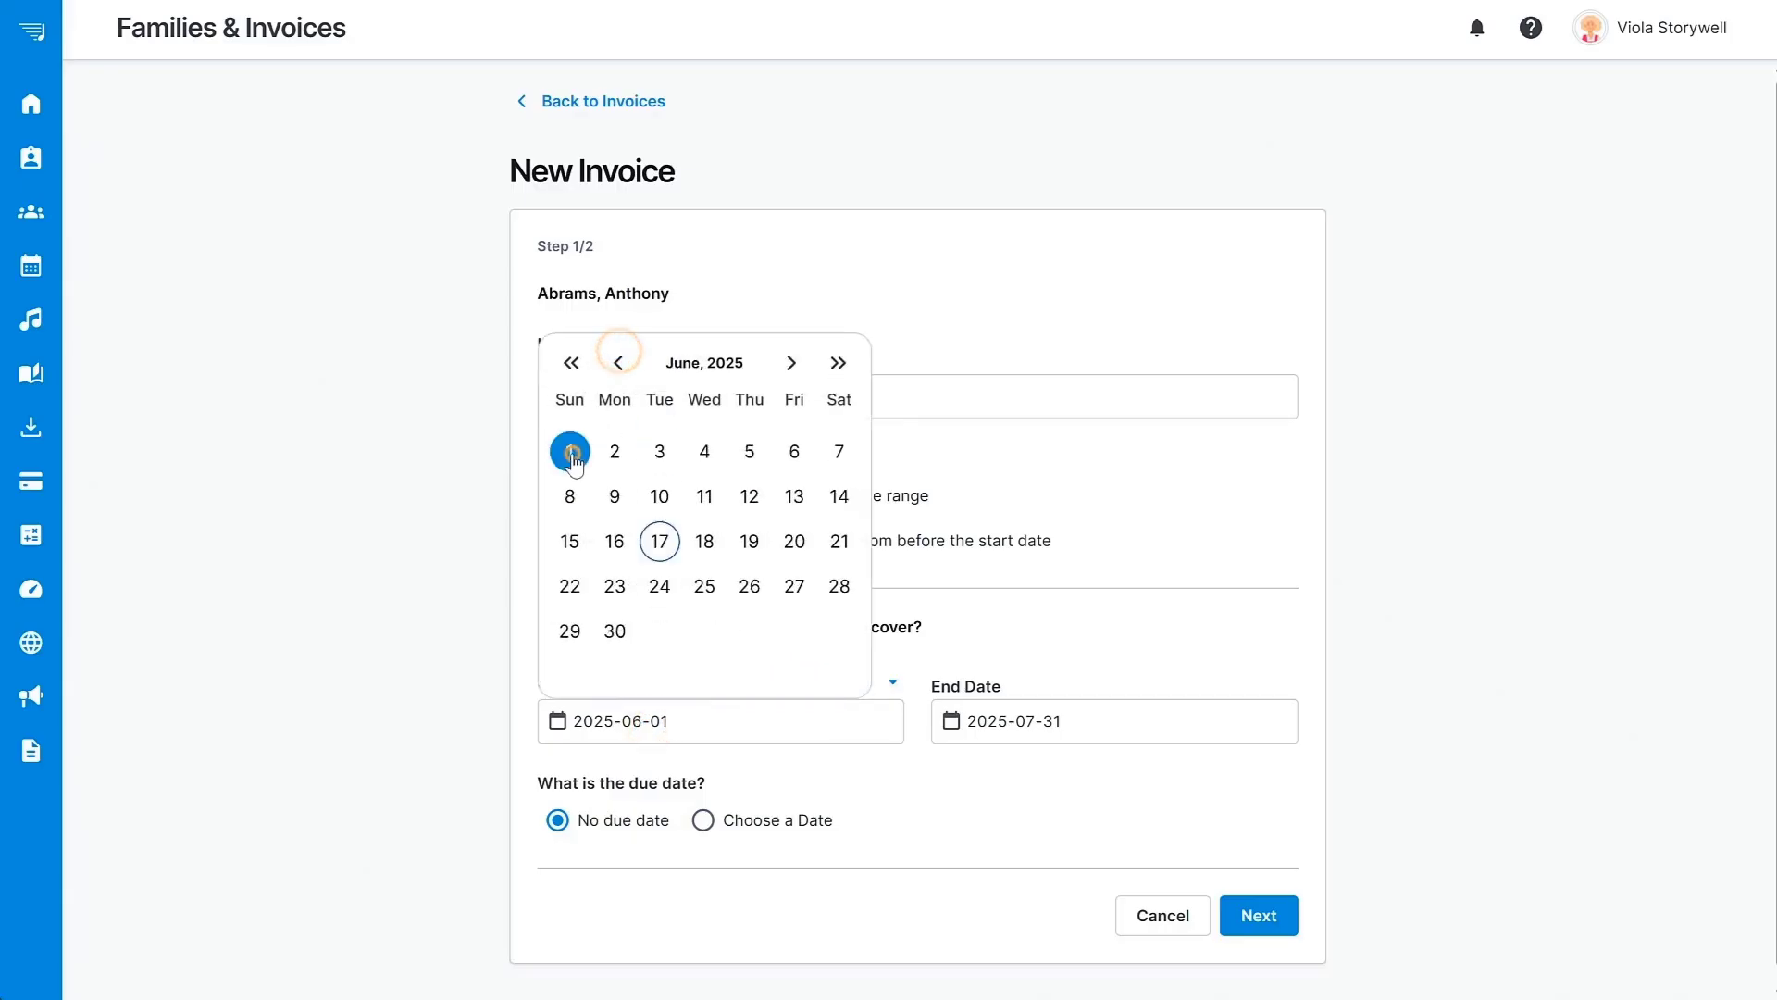
pyautogui.click(1039, 722)
pyautogui.click(1014, 362)
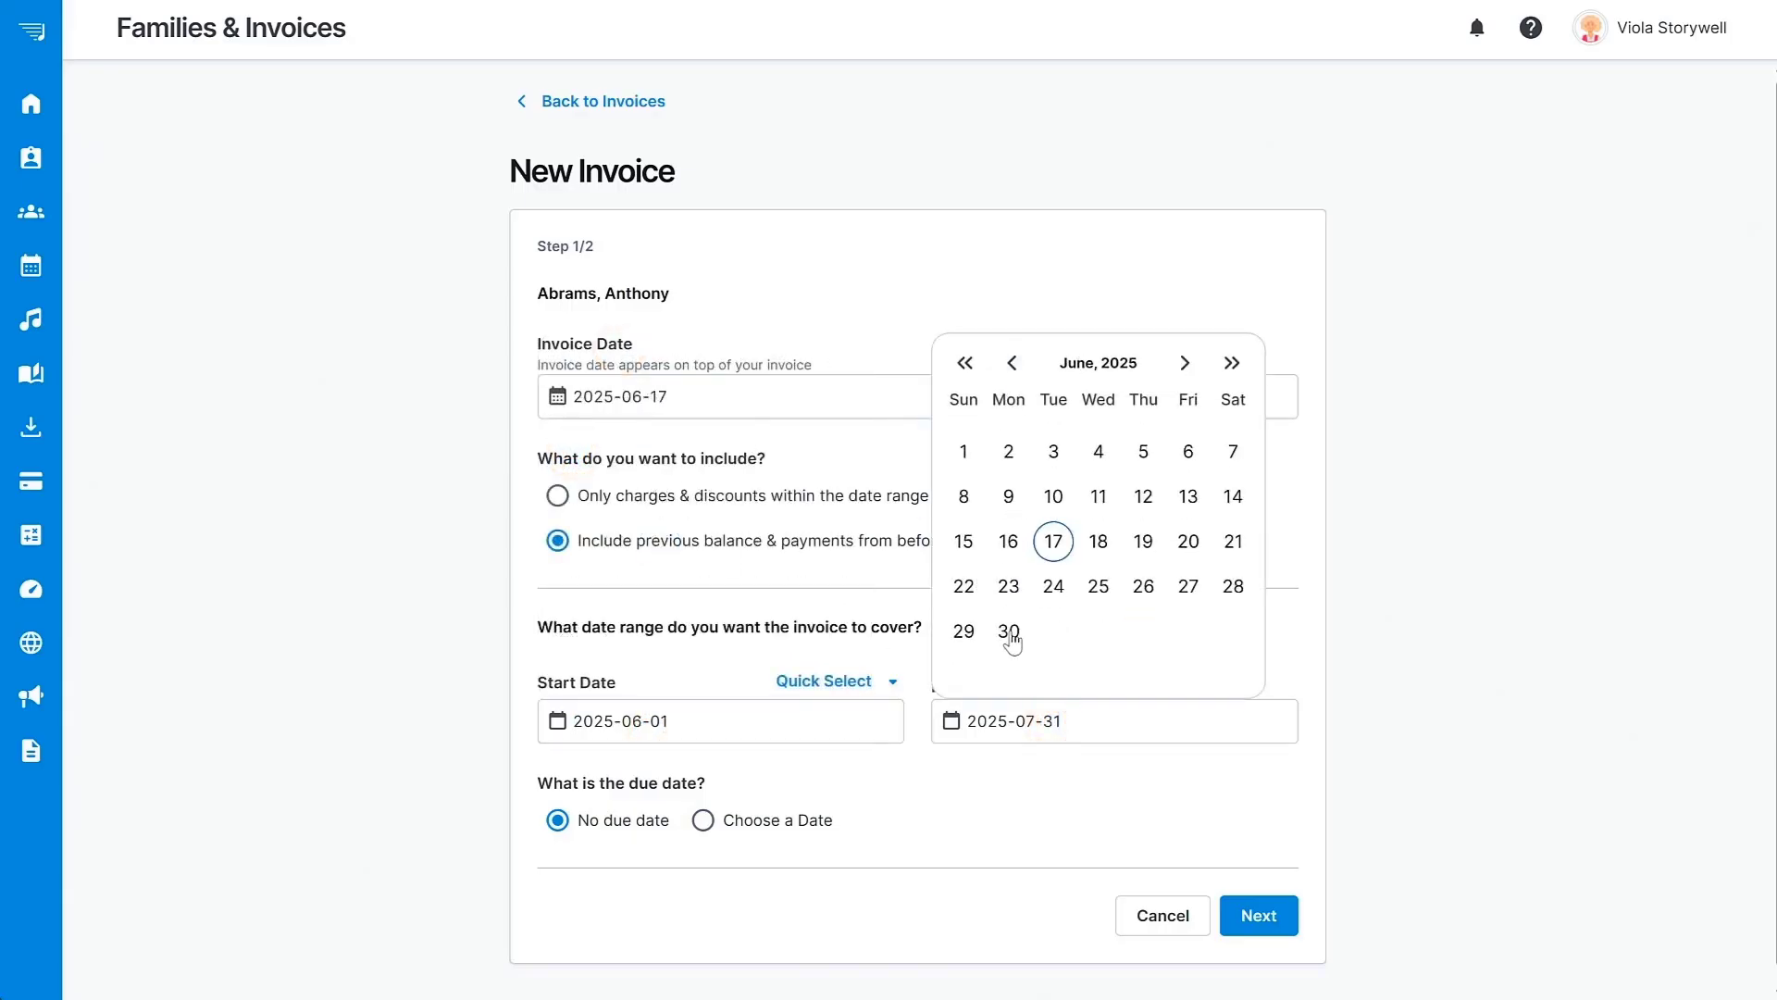
pyautogui.click(1008, 631)
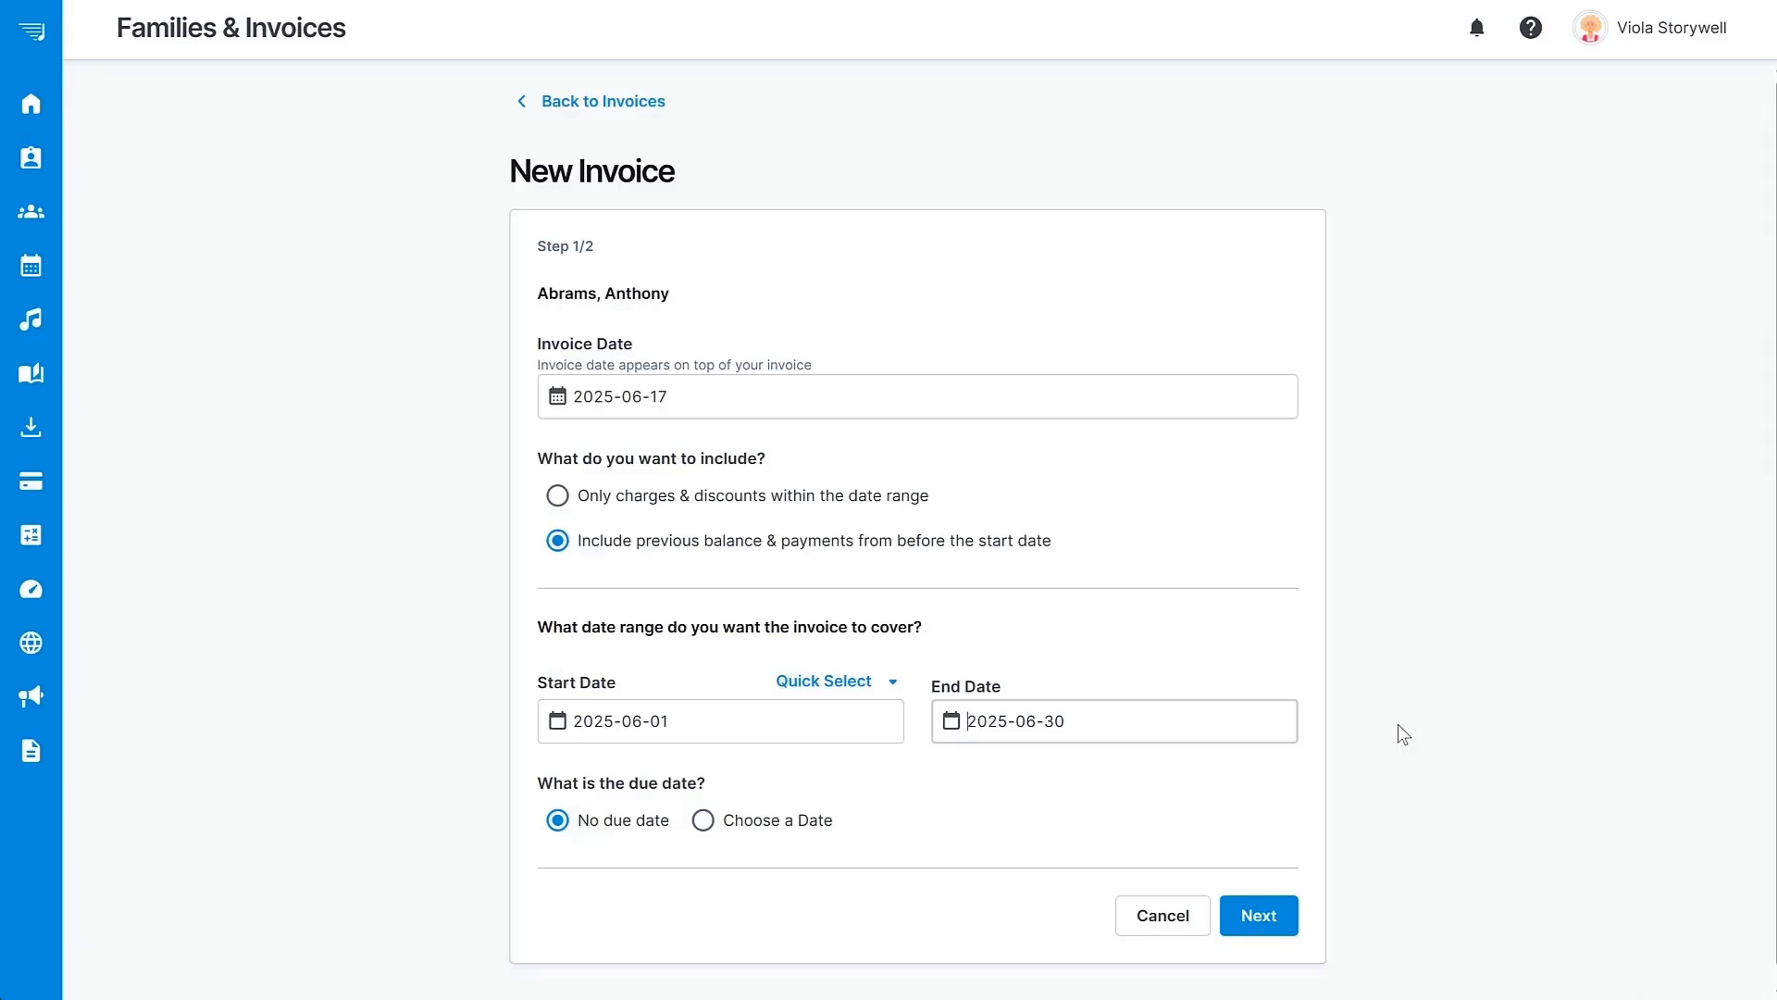
# Give the invoice a due date of 2025-07-01 and continue to the final step.
pyautogui.scroll(-1, 1398, 724)
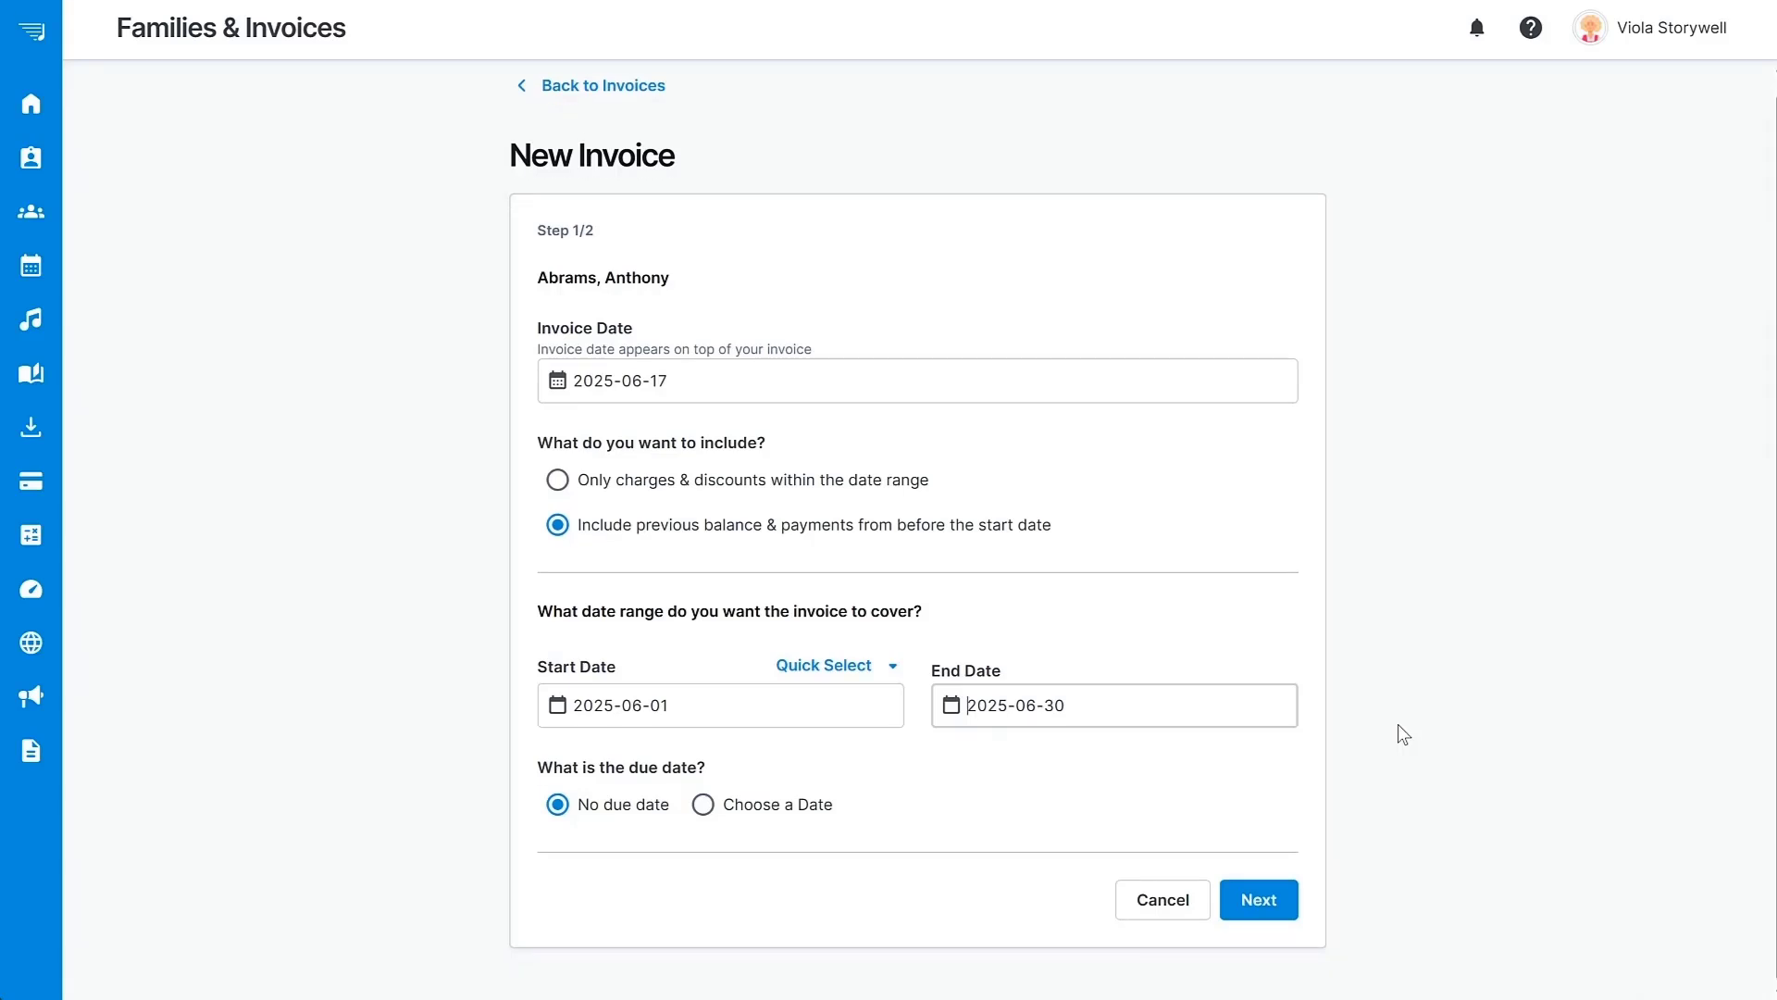
pyautogui.click(702, 805)
pyautogui.scroll(-2, 703, 813)
pyautogui.click(670, 803)
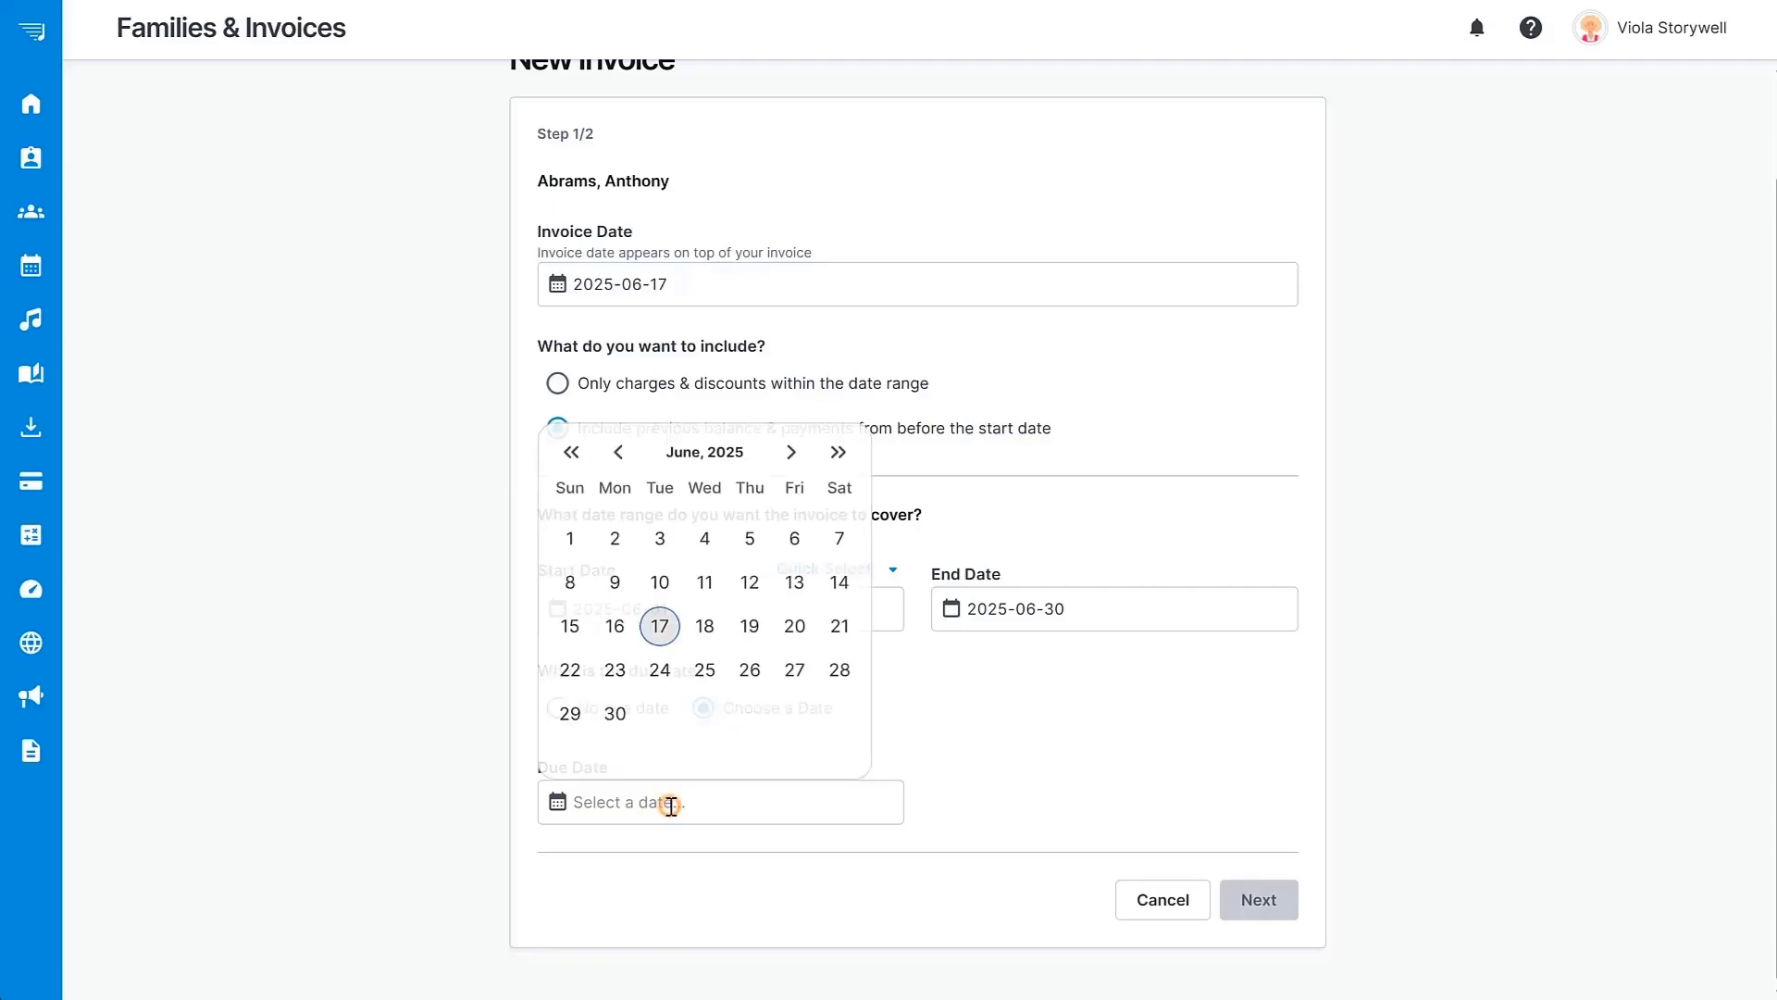
pyautogui.click(790, 445)
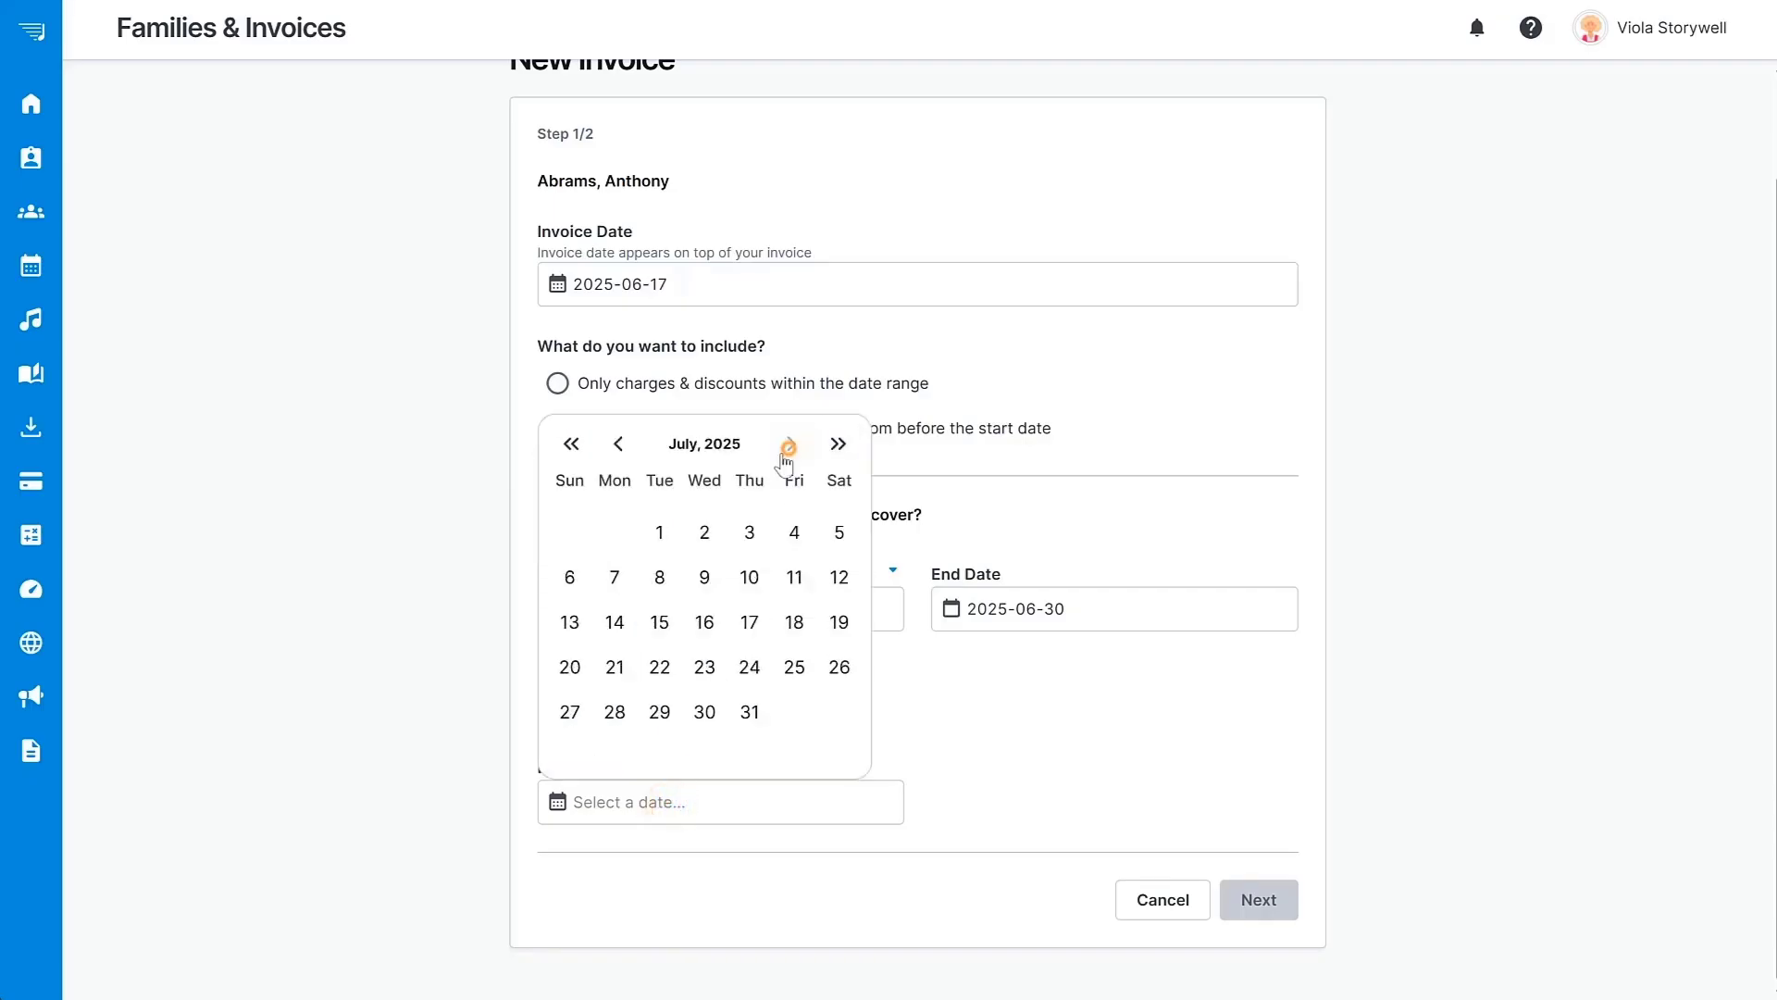
pyautogui.click(660, 532)
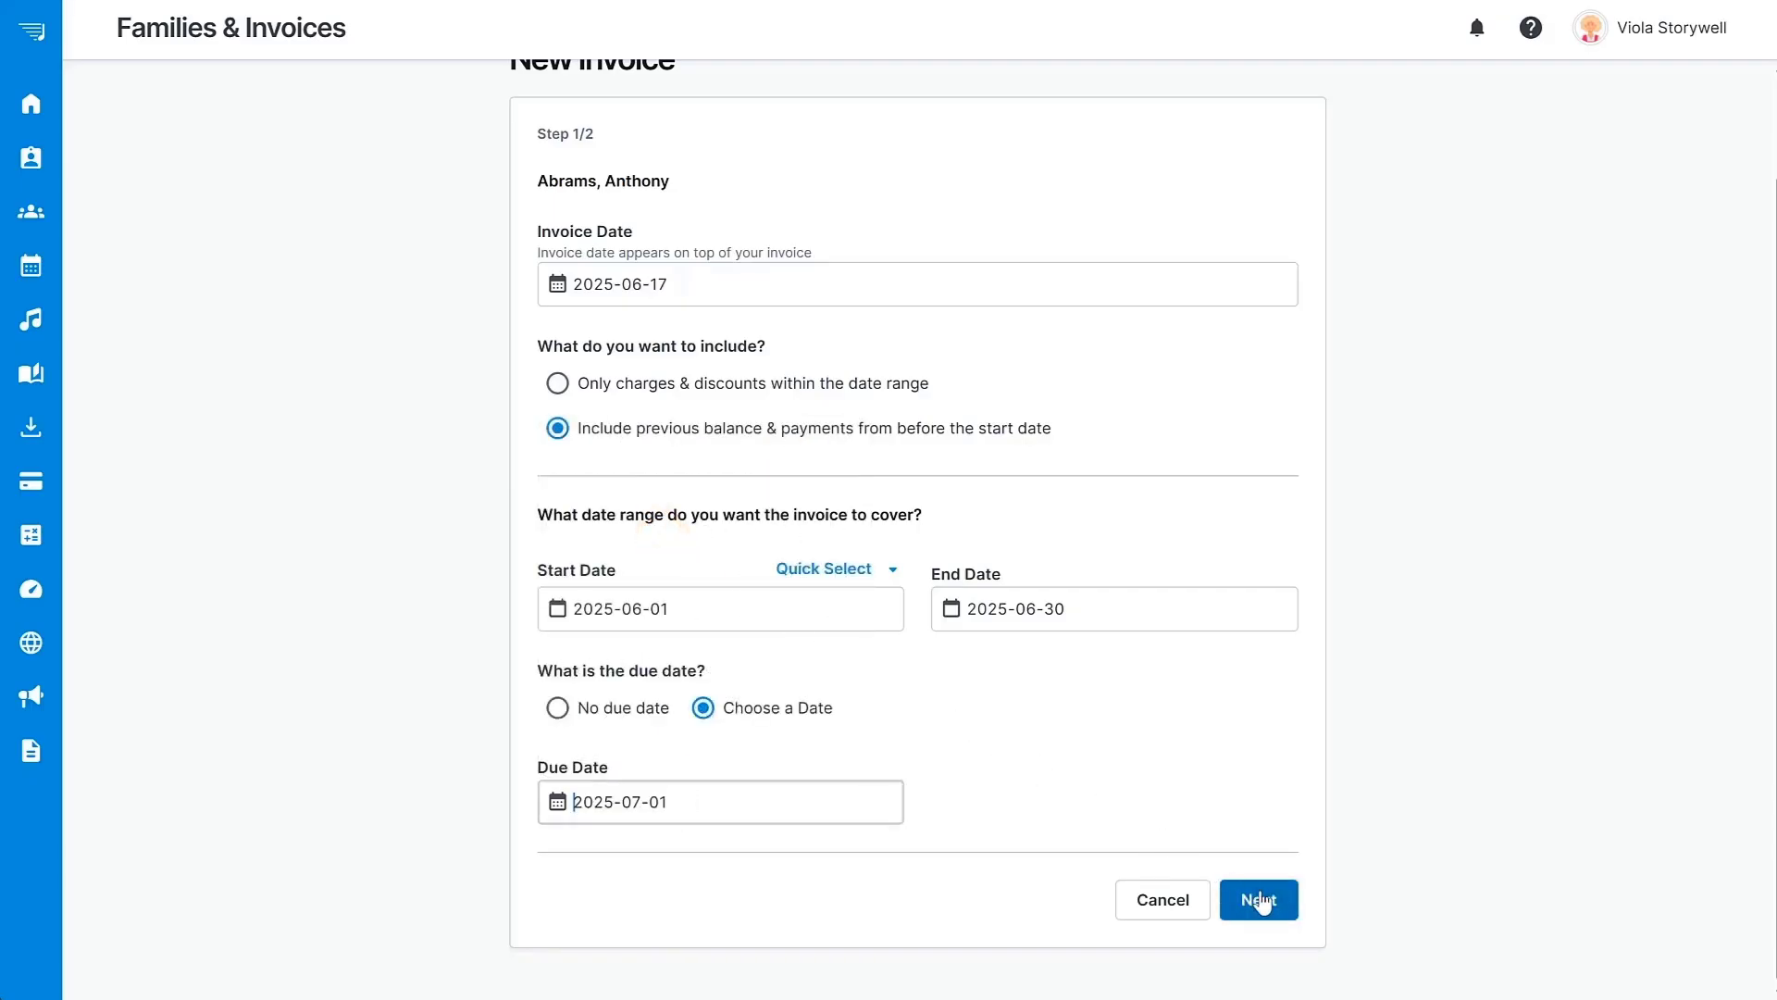
pyautogui.click(1260, 898)
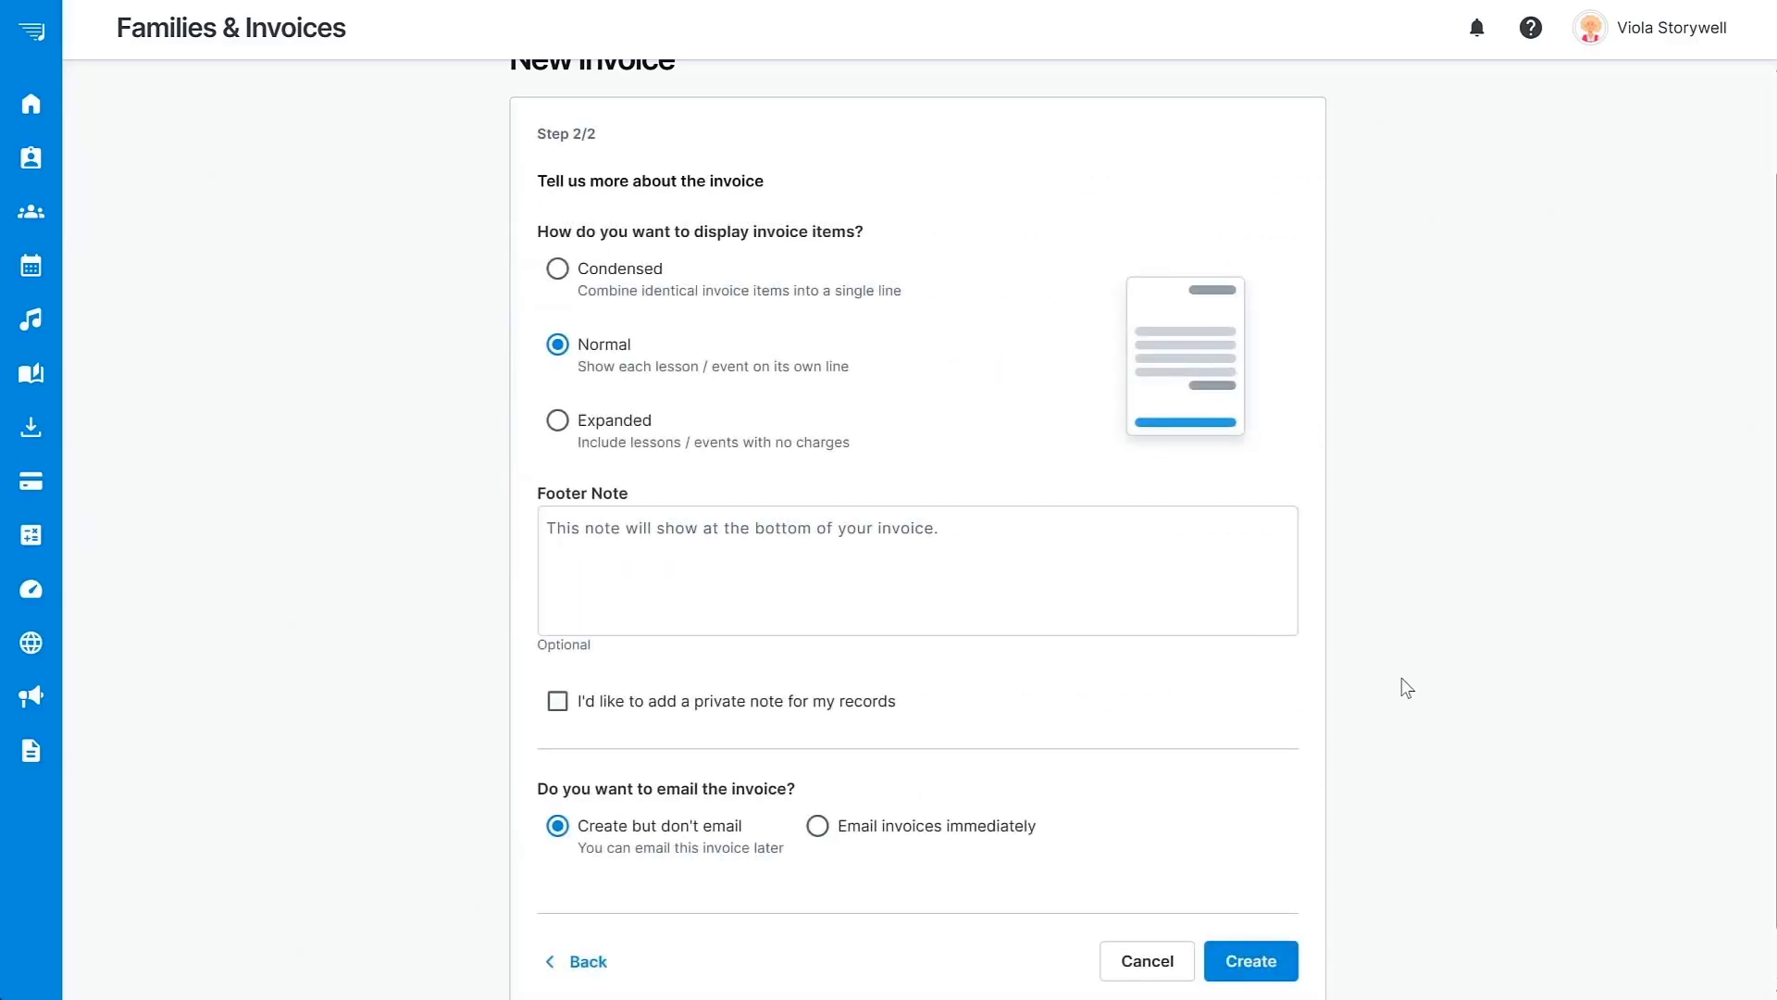
# Compare the item layouts, keep Normal (one line per lesson), and create the $120.00 invoice unemailed.
pyautogui.click(557, 268)
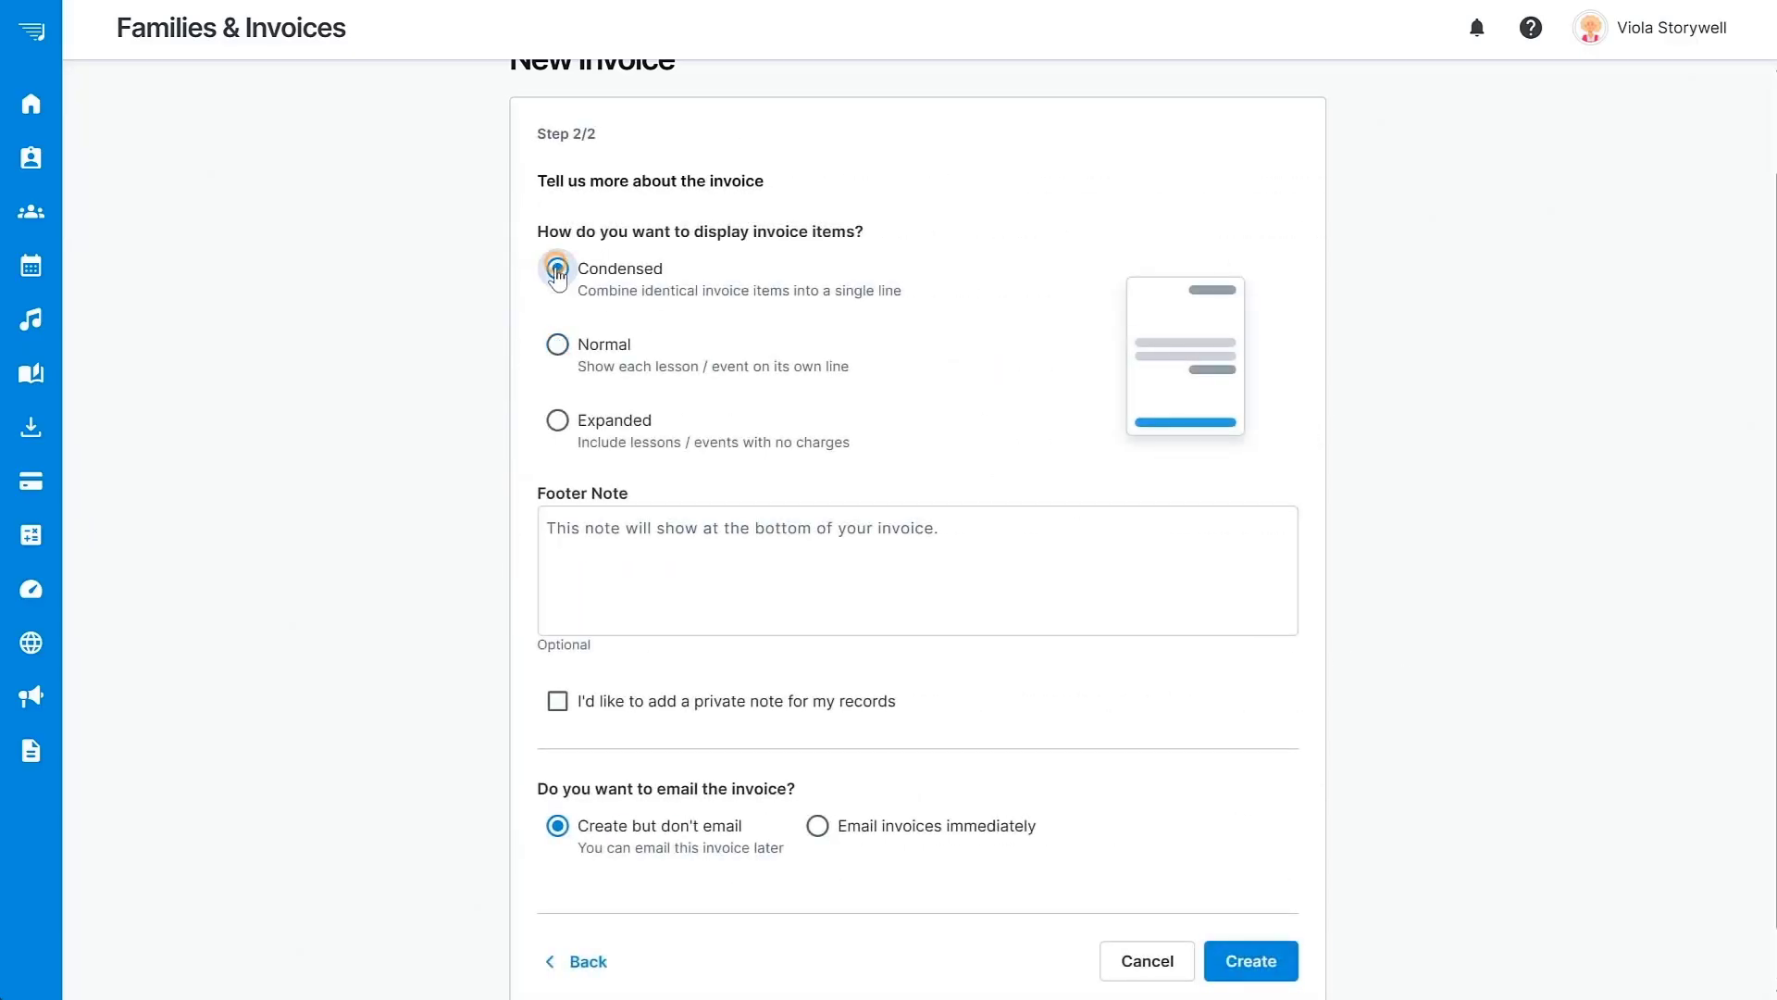
pyautogui.click(558, 346)
pyautogui.click(557, 421)
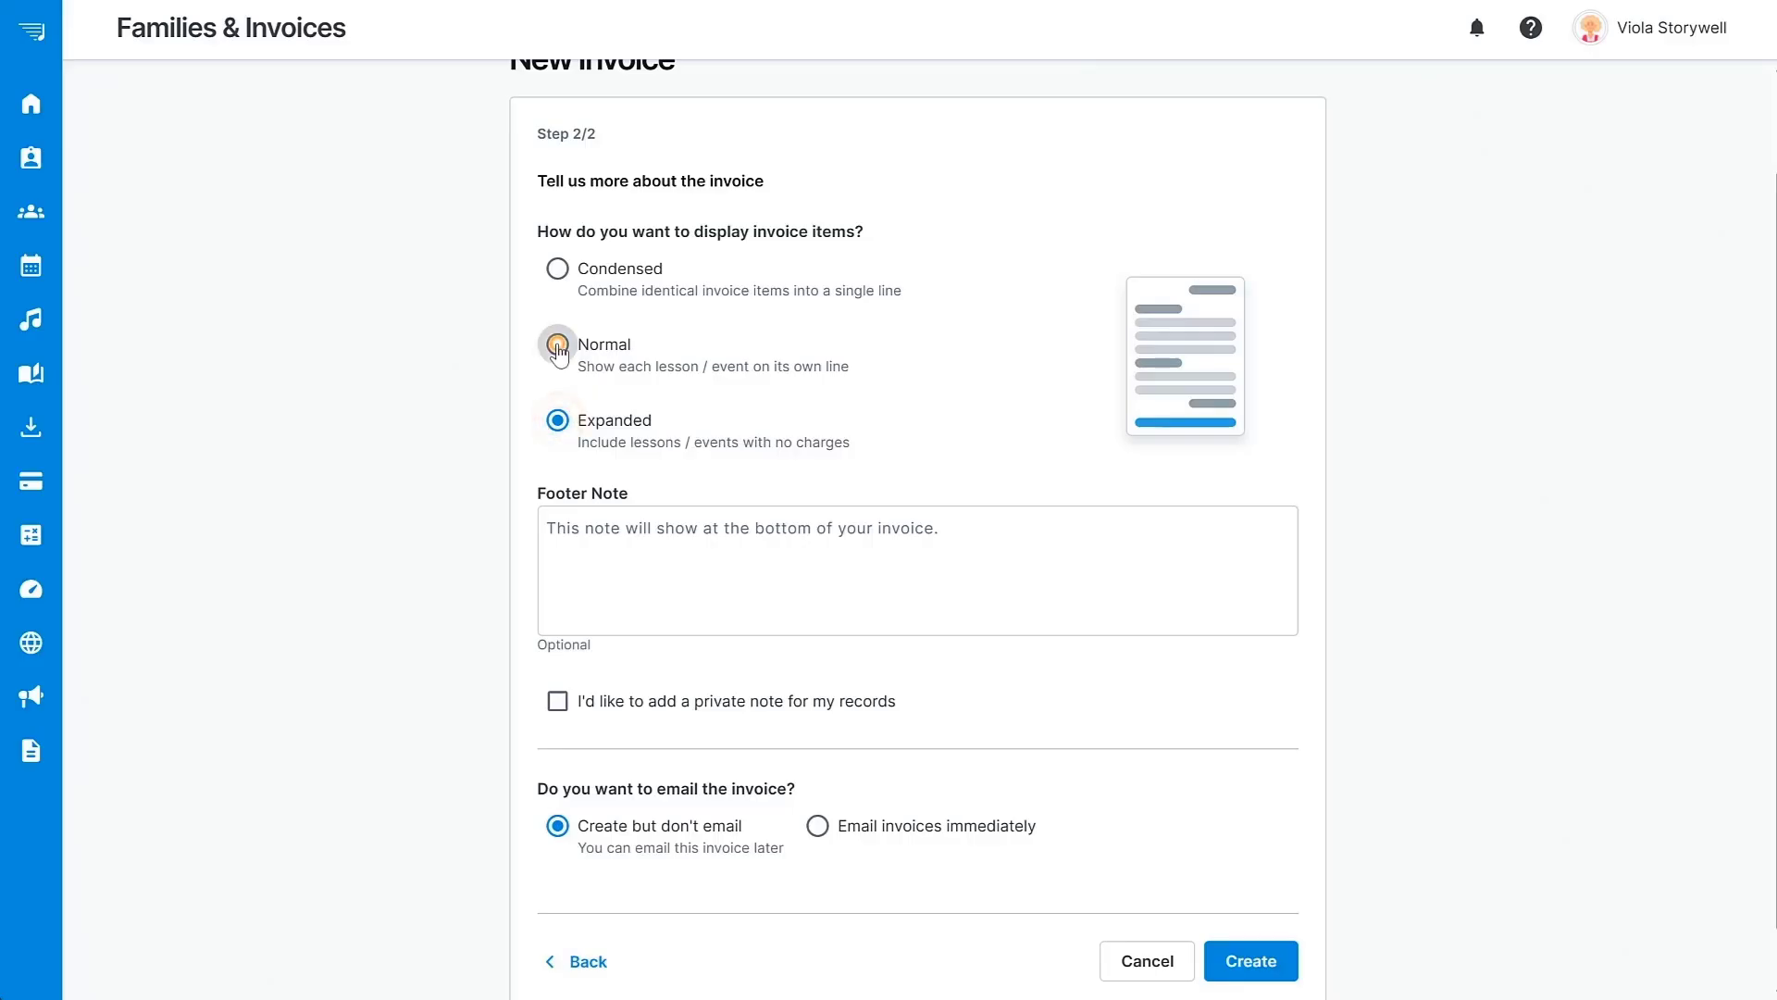
pyautogui.click(557, 346)
pyautogui.scroll(-1, 1012, 396)
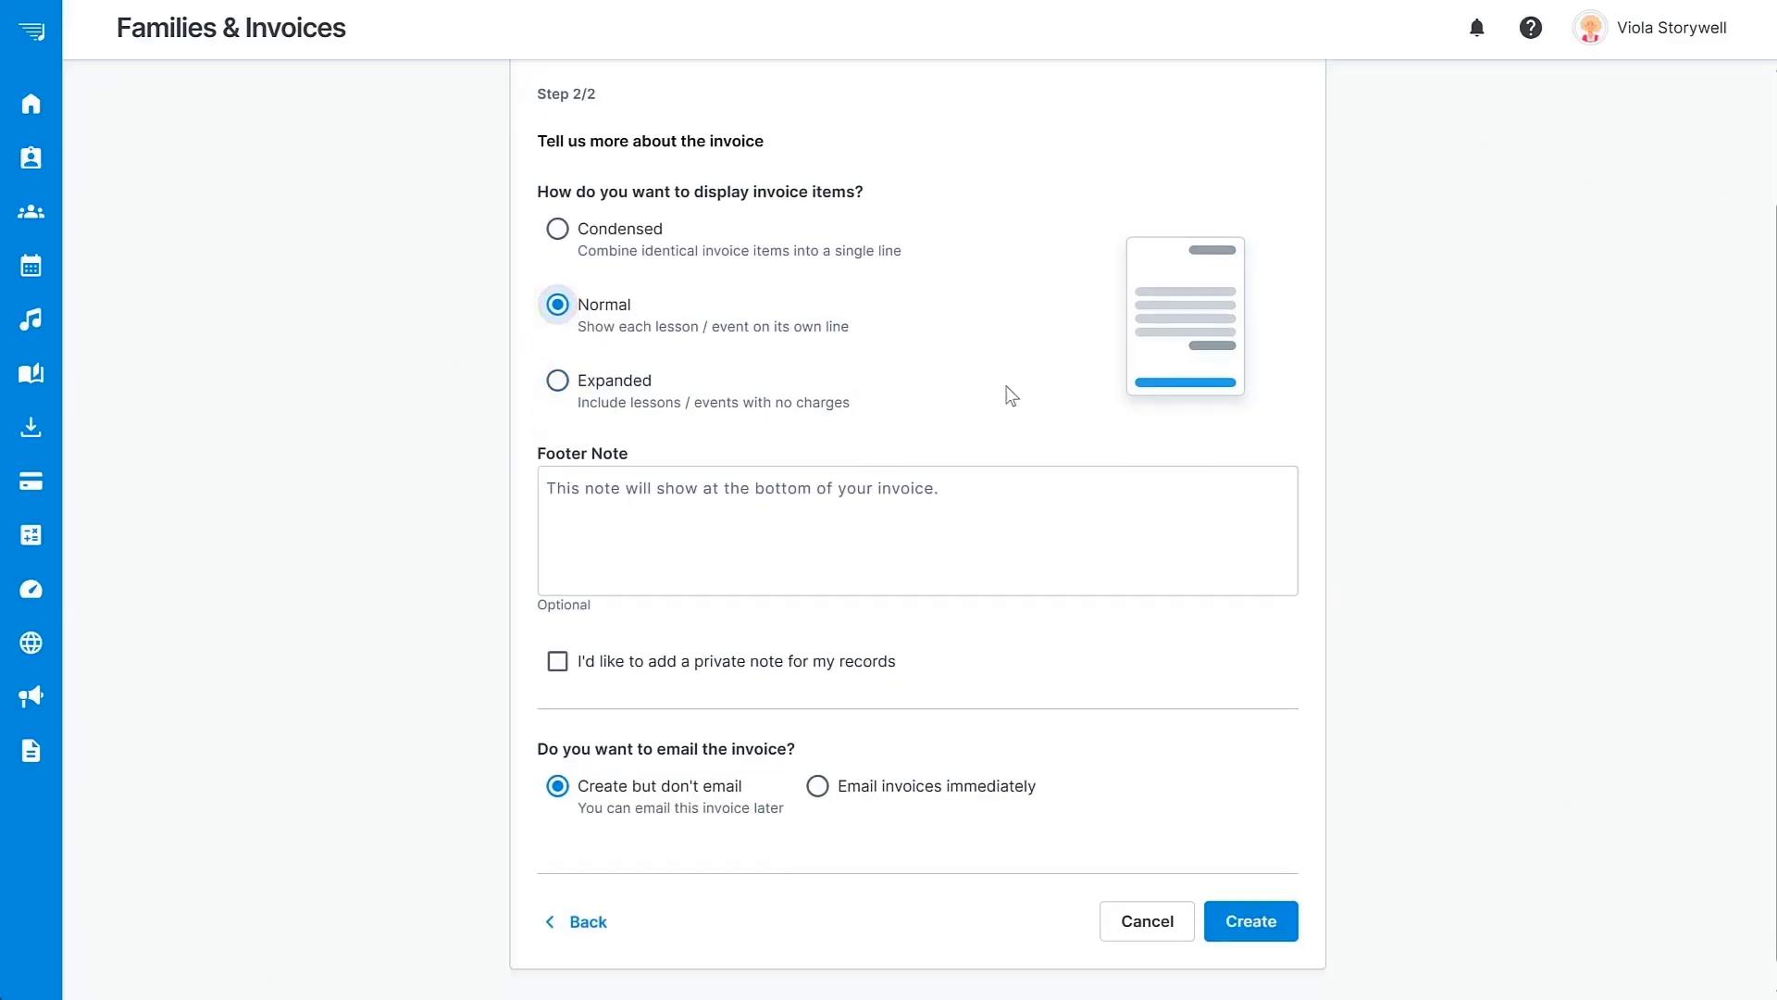
pyautogui.click(1250, 899)
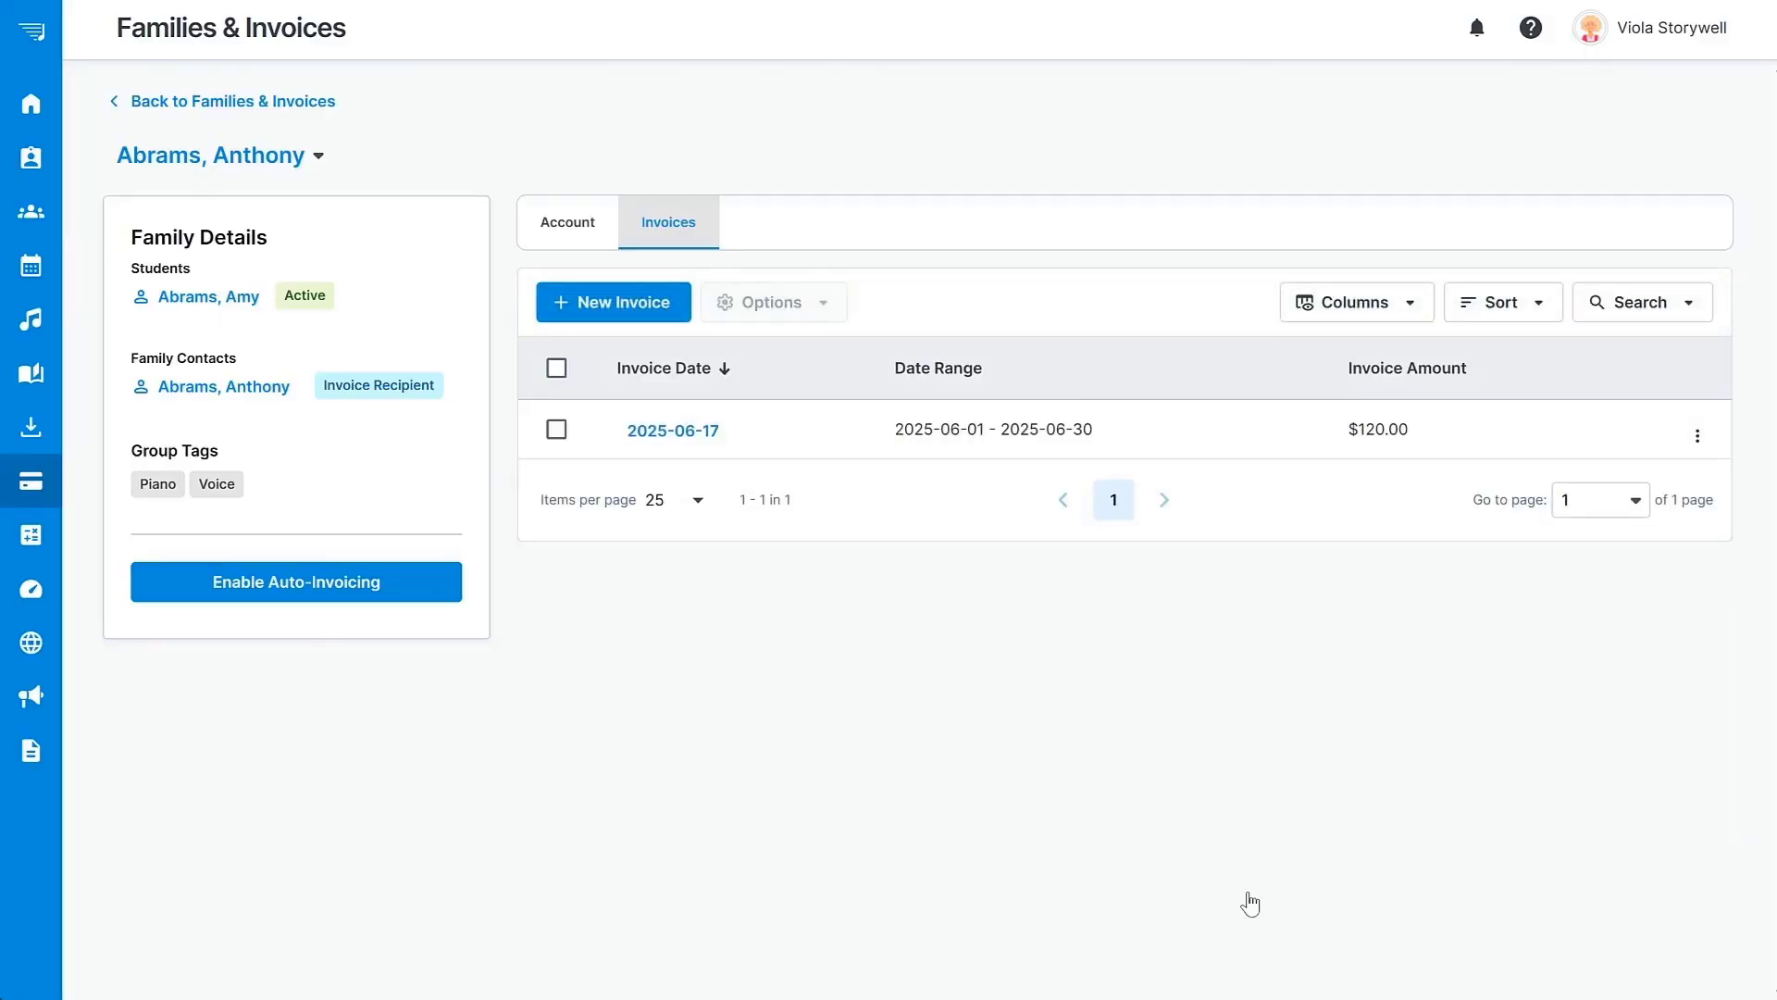
# View the $120.00 invoice dated 2025-06-17, then go back to the Families & Invoices list.
pyautogui.click(673, 430)
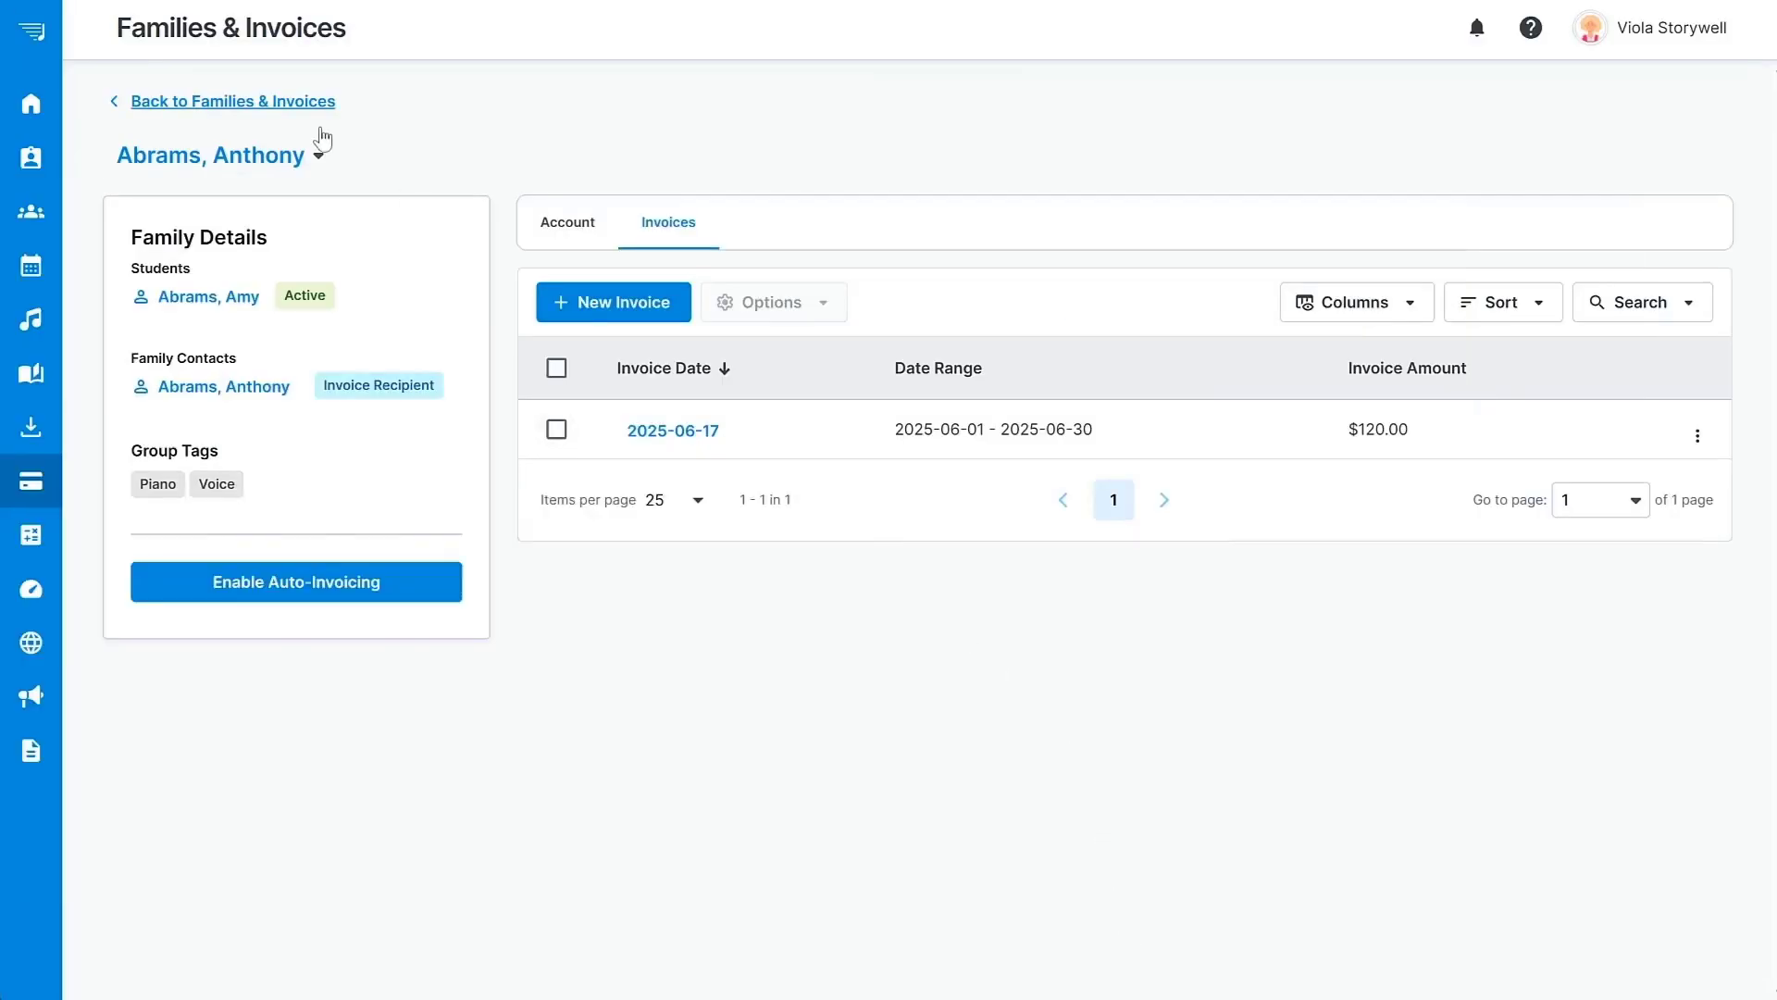
pyautogui.click(287, 102)
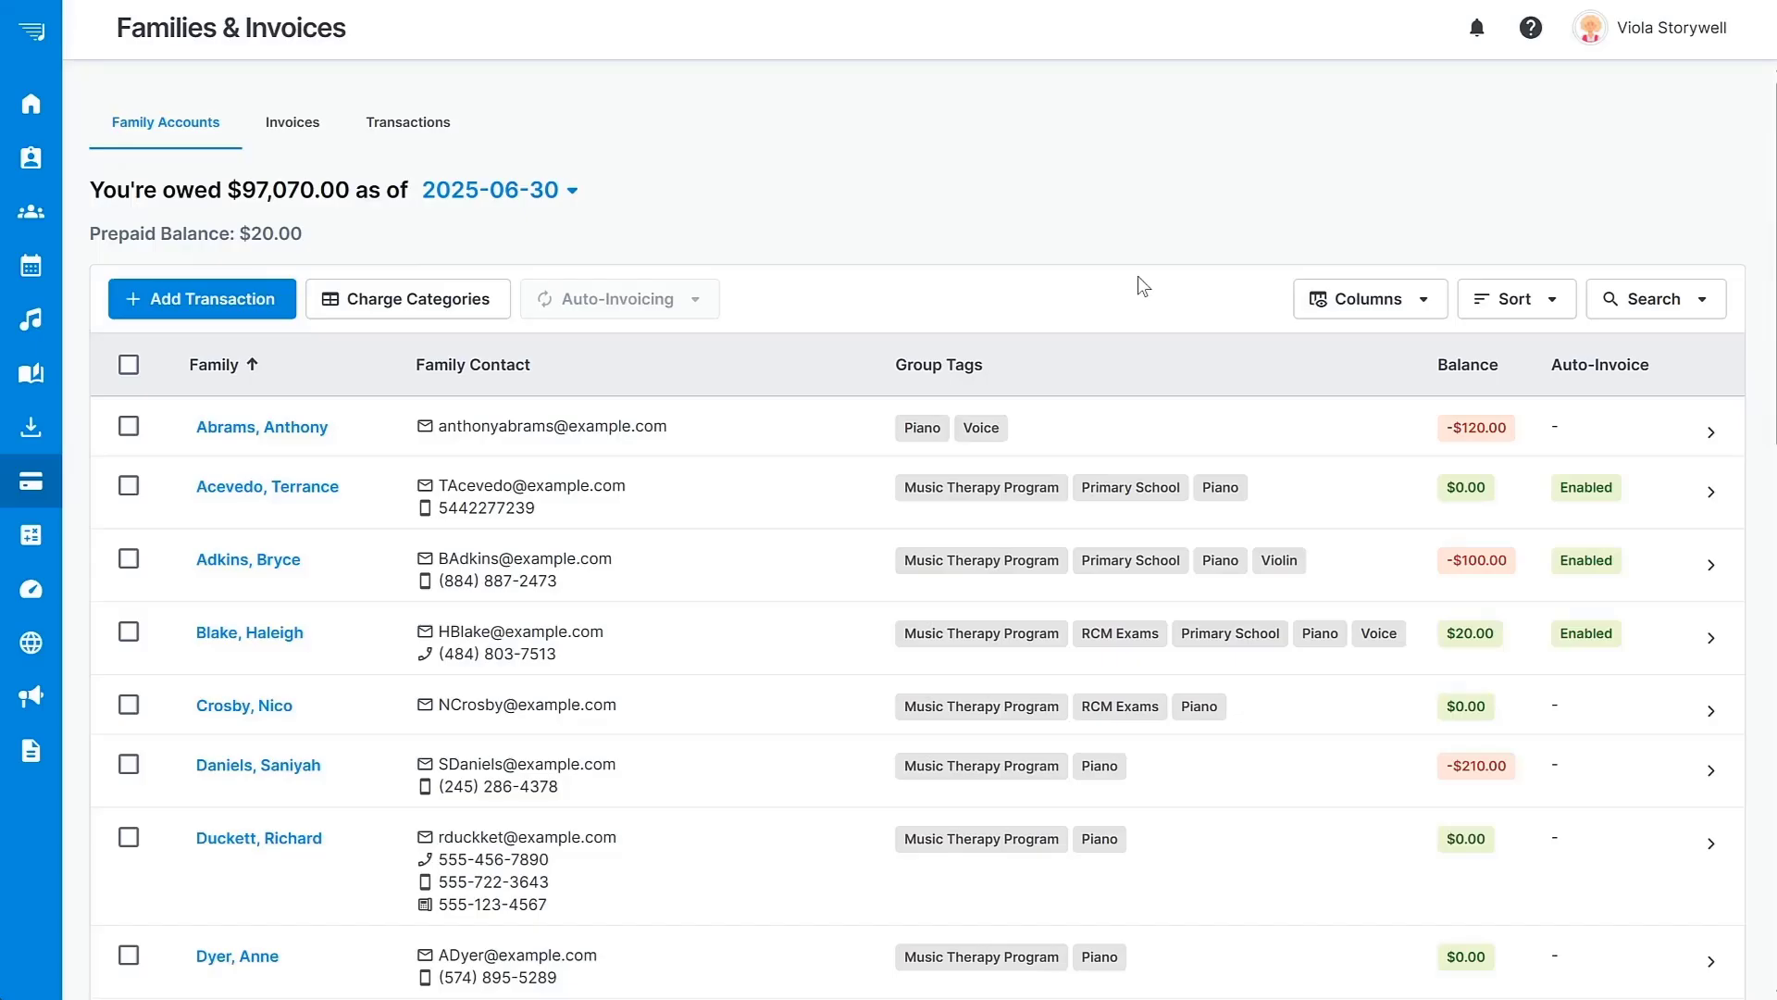
pyautogui.click(128, 426)
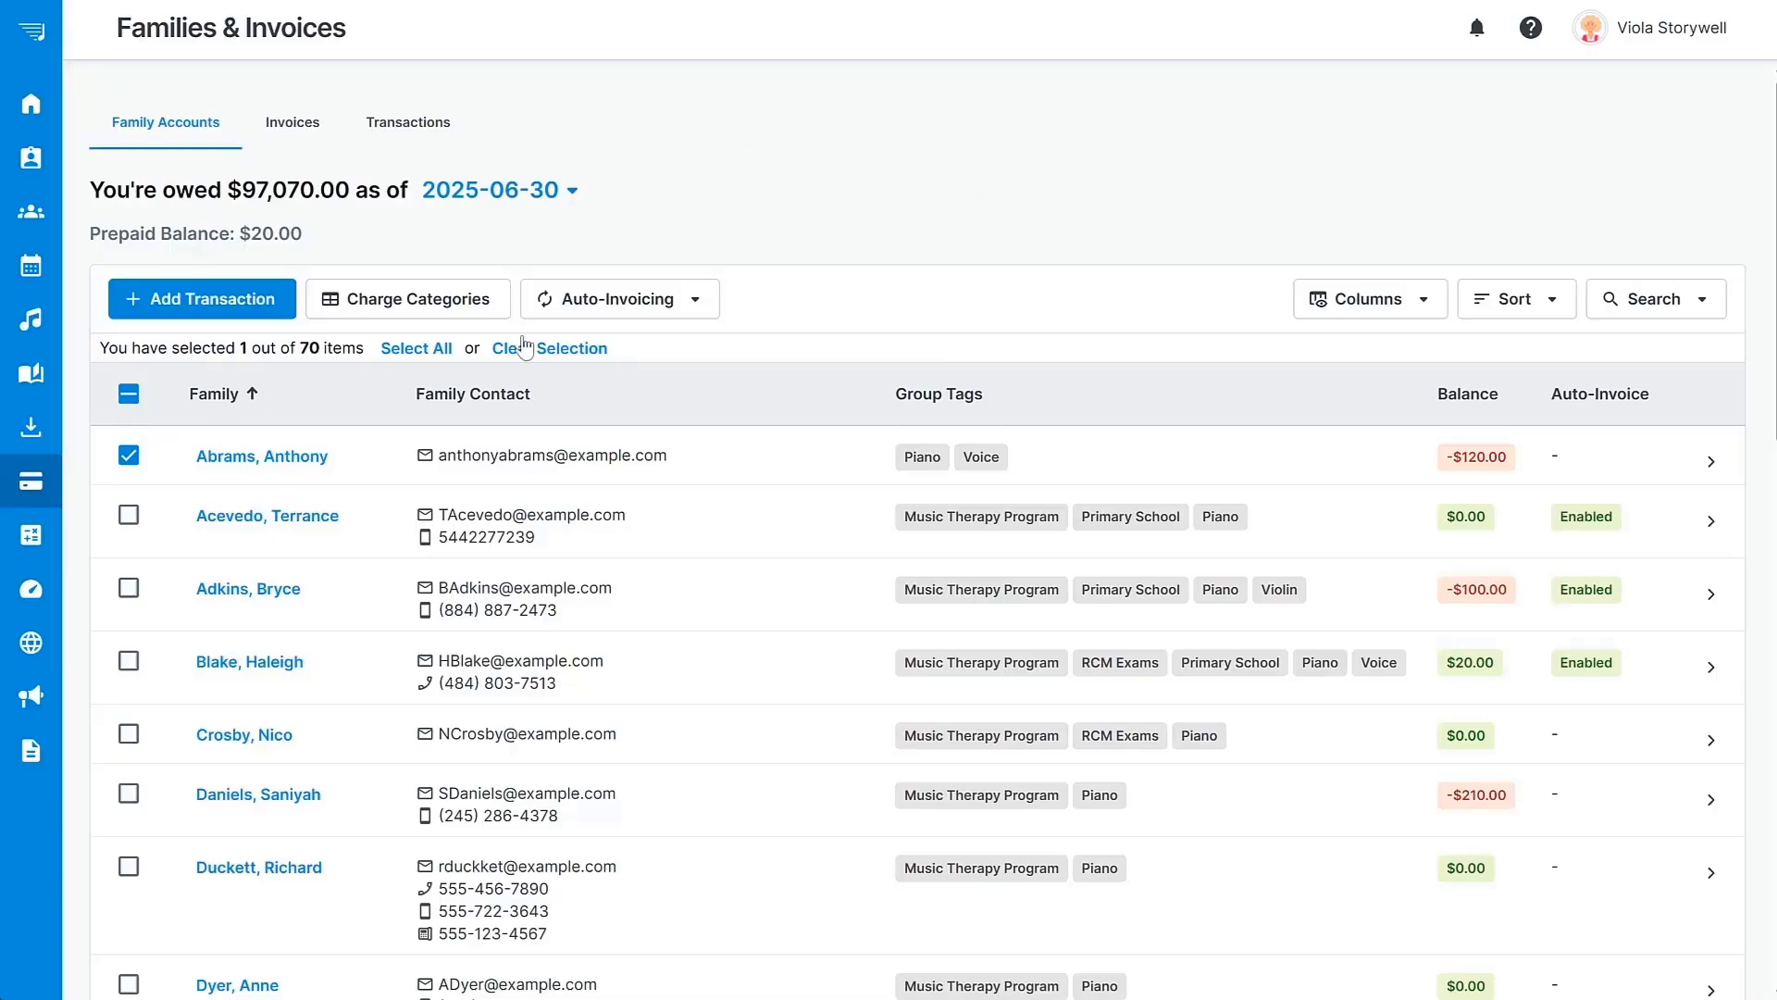
pyautogui.click(708, 301)
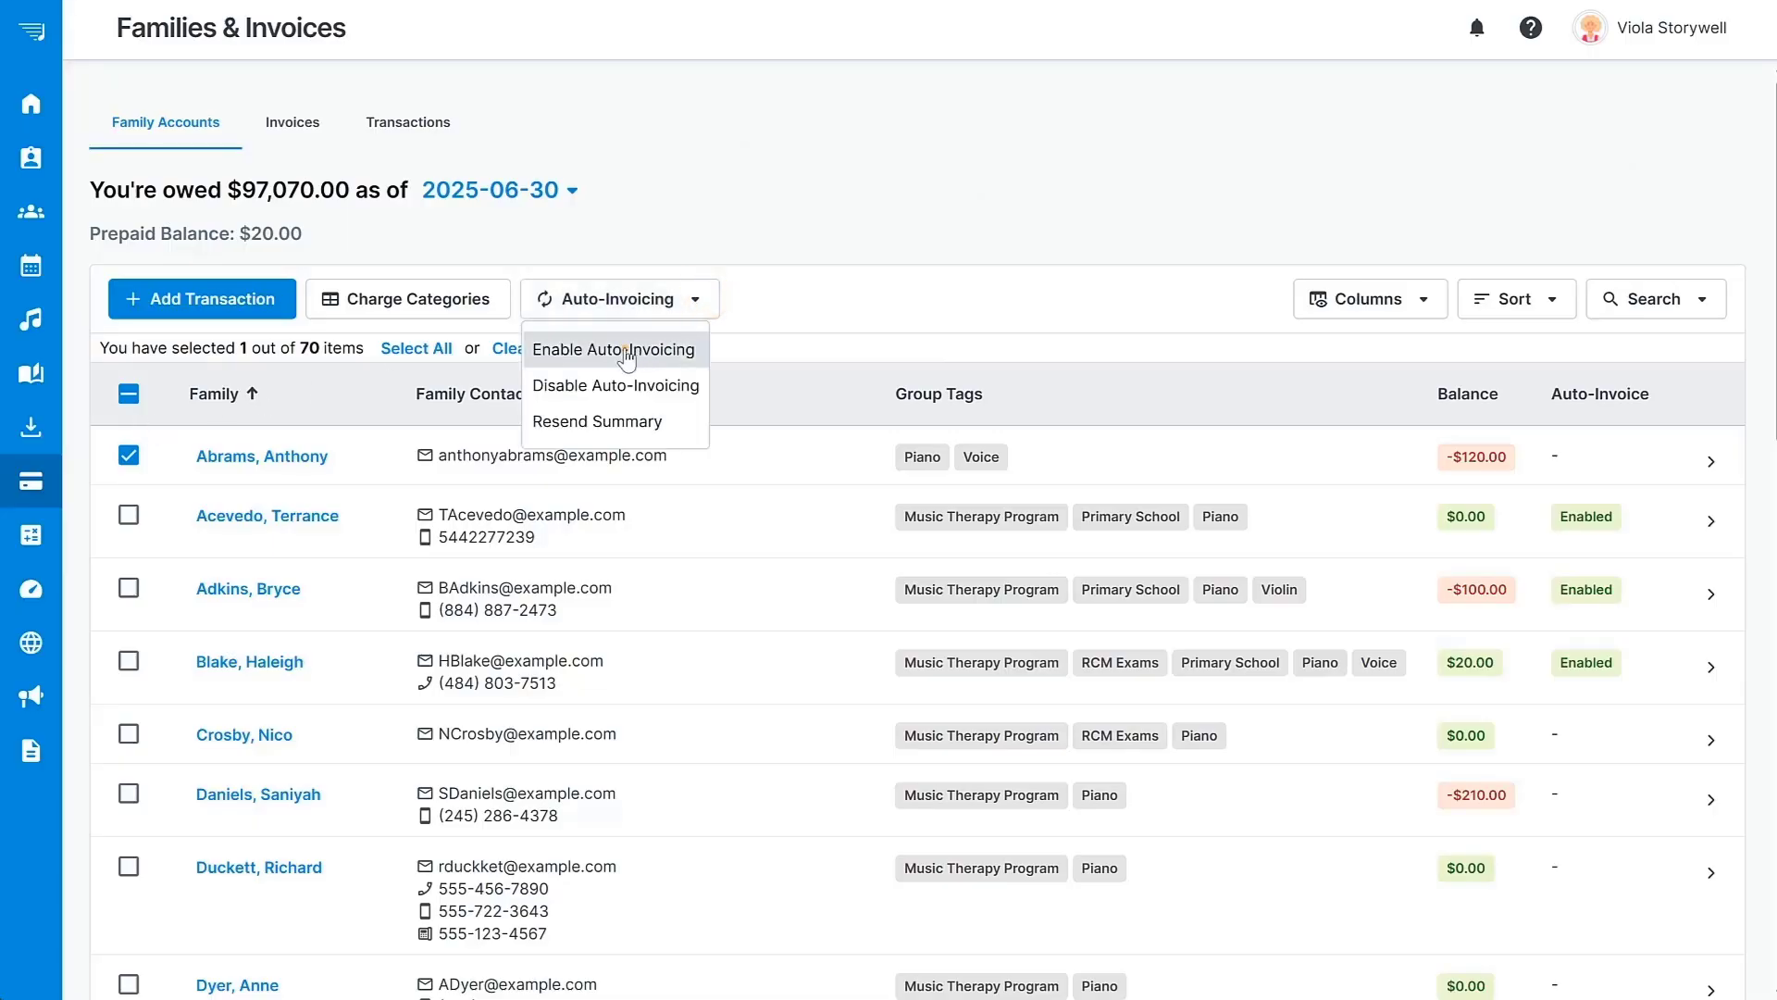
pyautogui.click(624, 352)
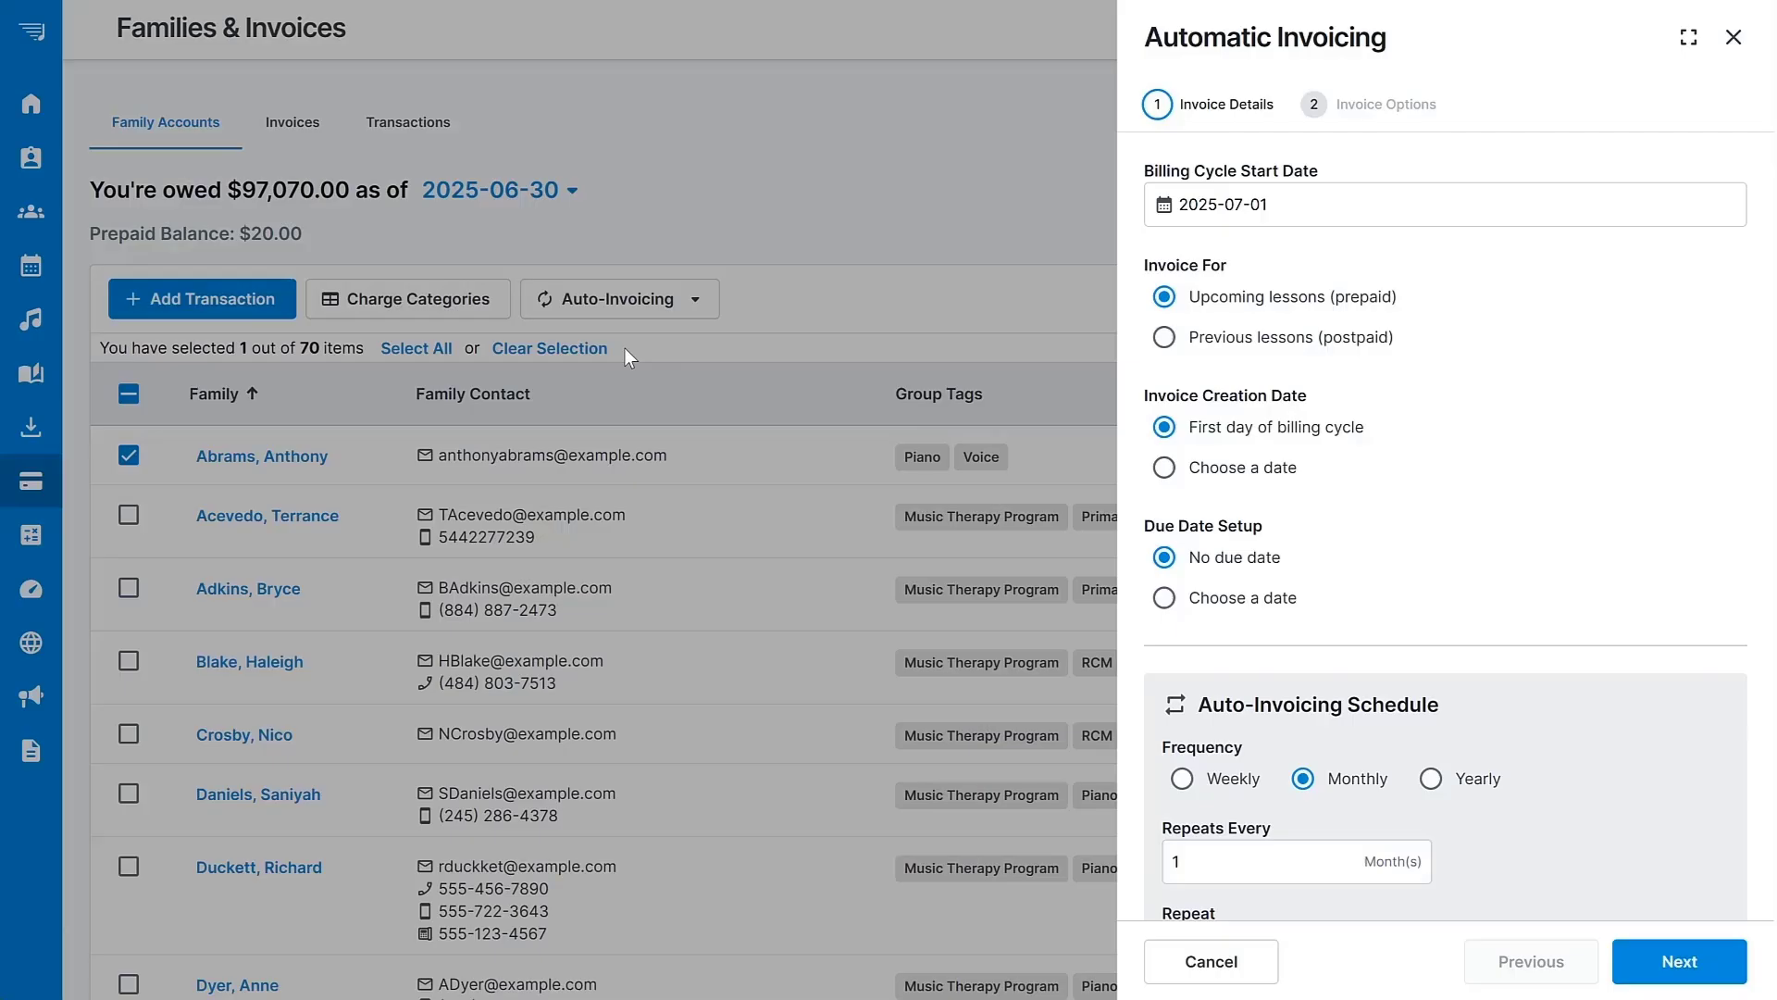
# Keep the monthly schedule starting 2025-07-01 with default options and save auto-invoicing.
pyautogui.scroll(-1, 1559, 415)
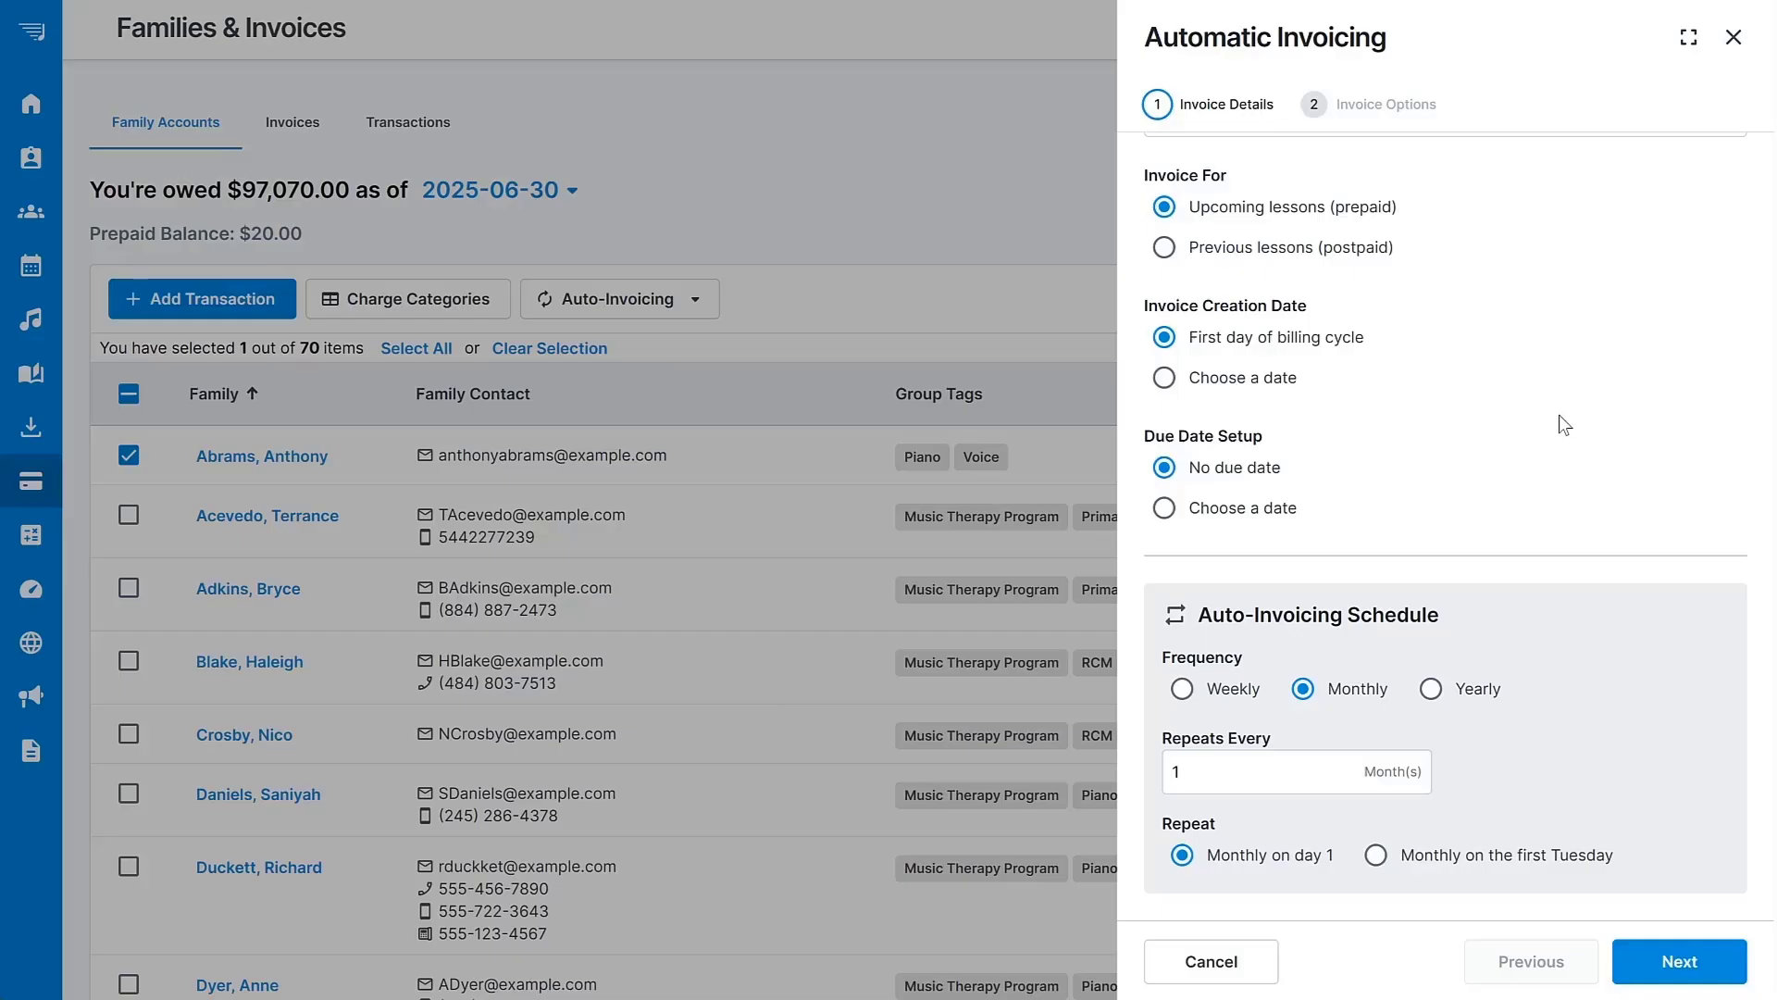
pyautogui.click(1678, 963)
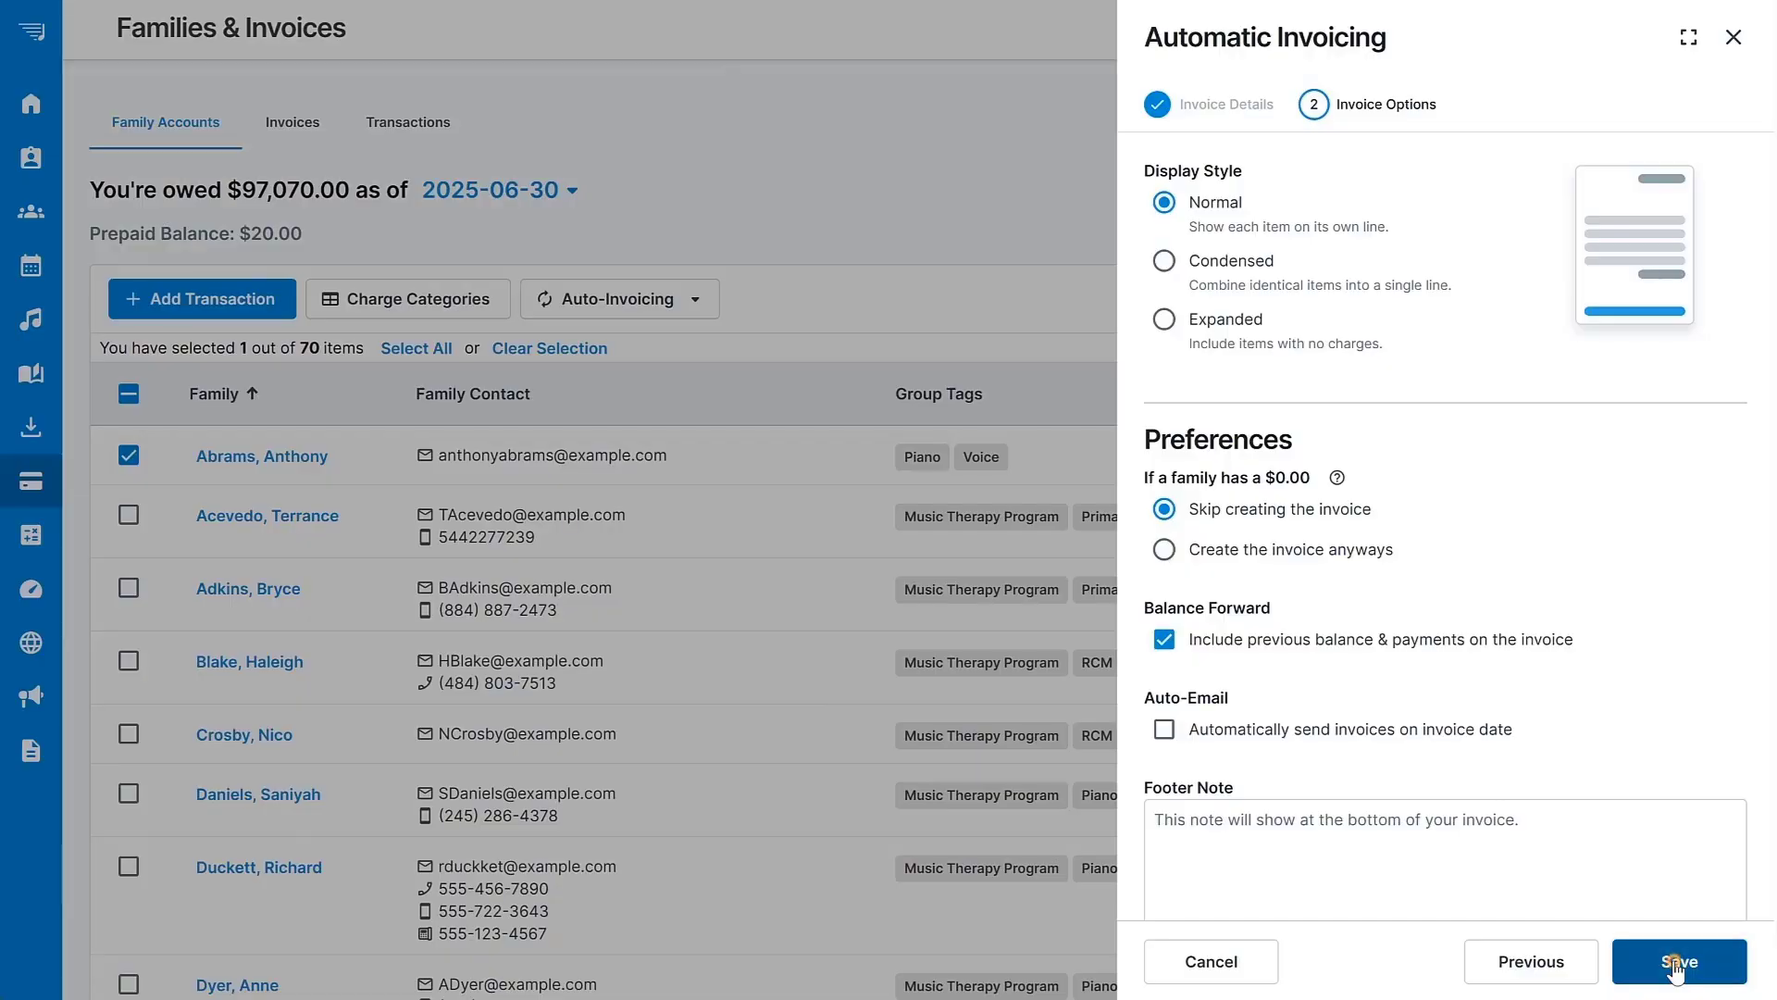
pyautogui.click(1678, 963)
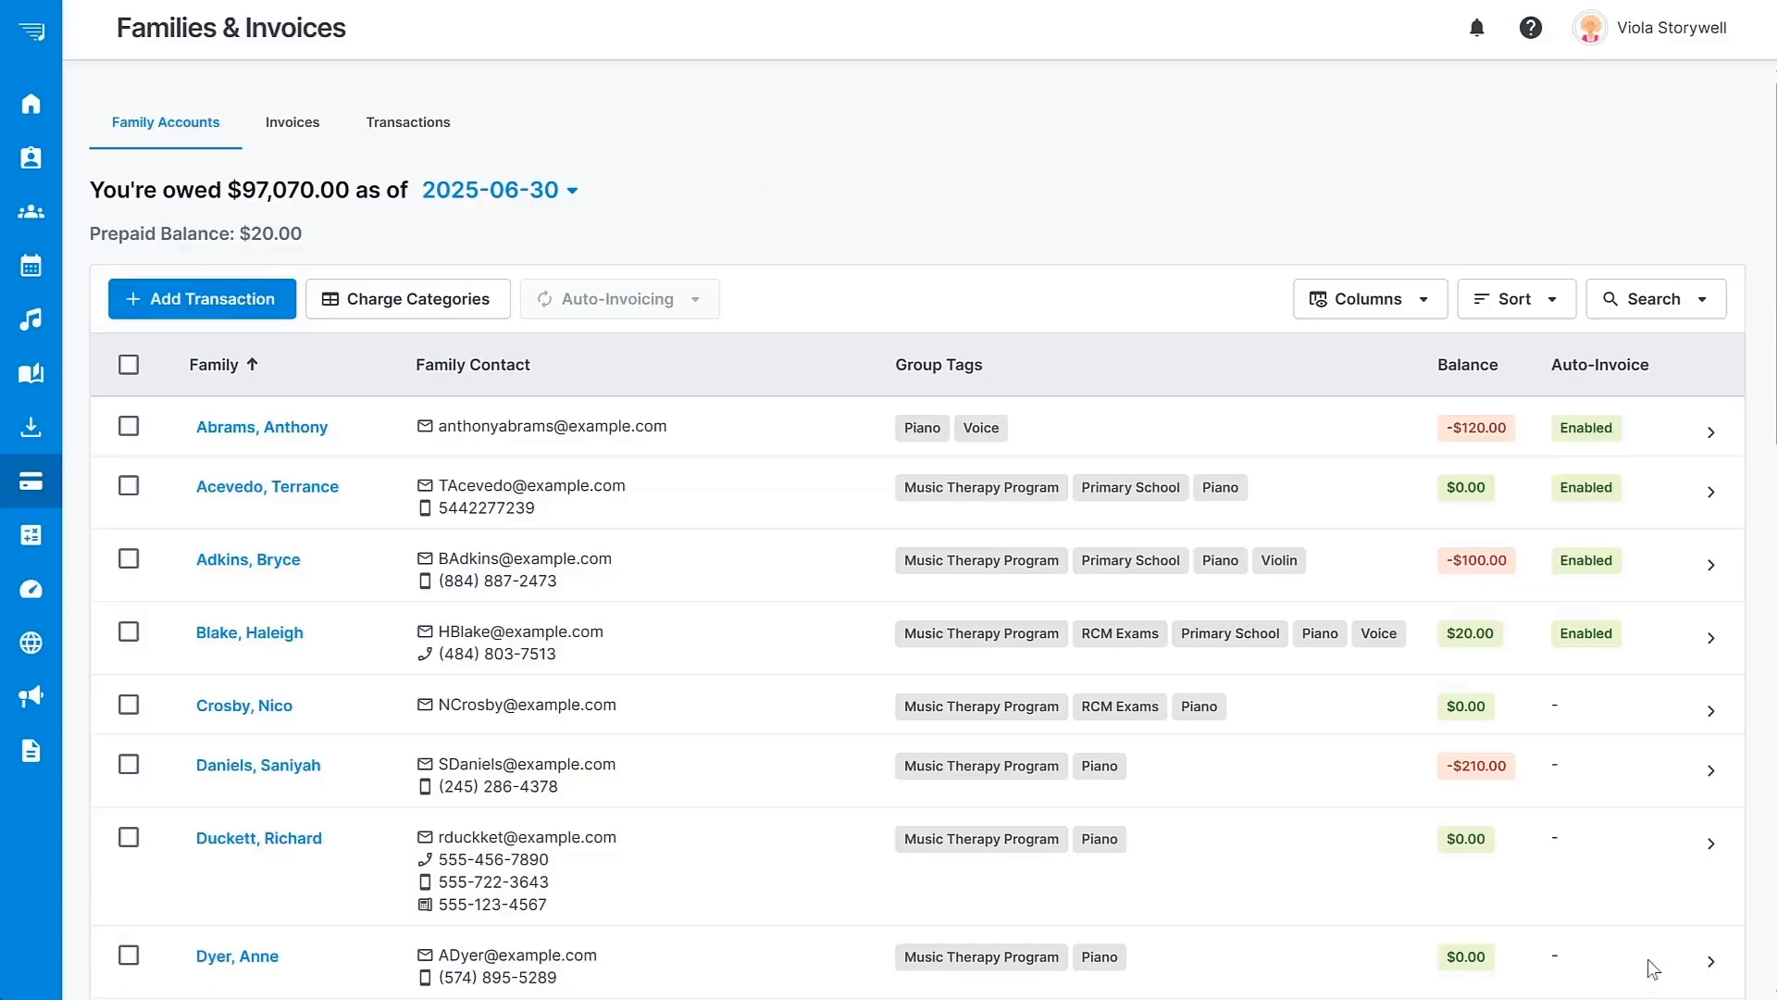
pyautogui.moveTo(61, 300)
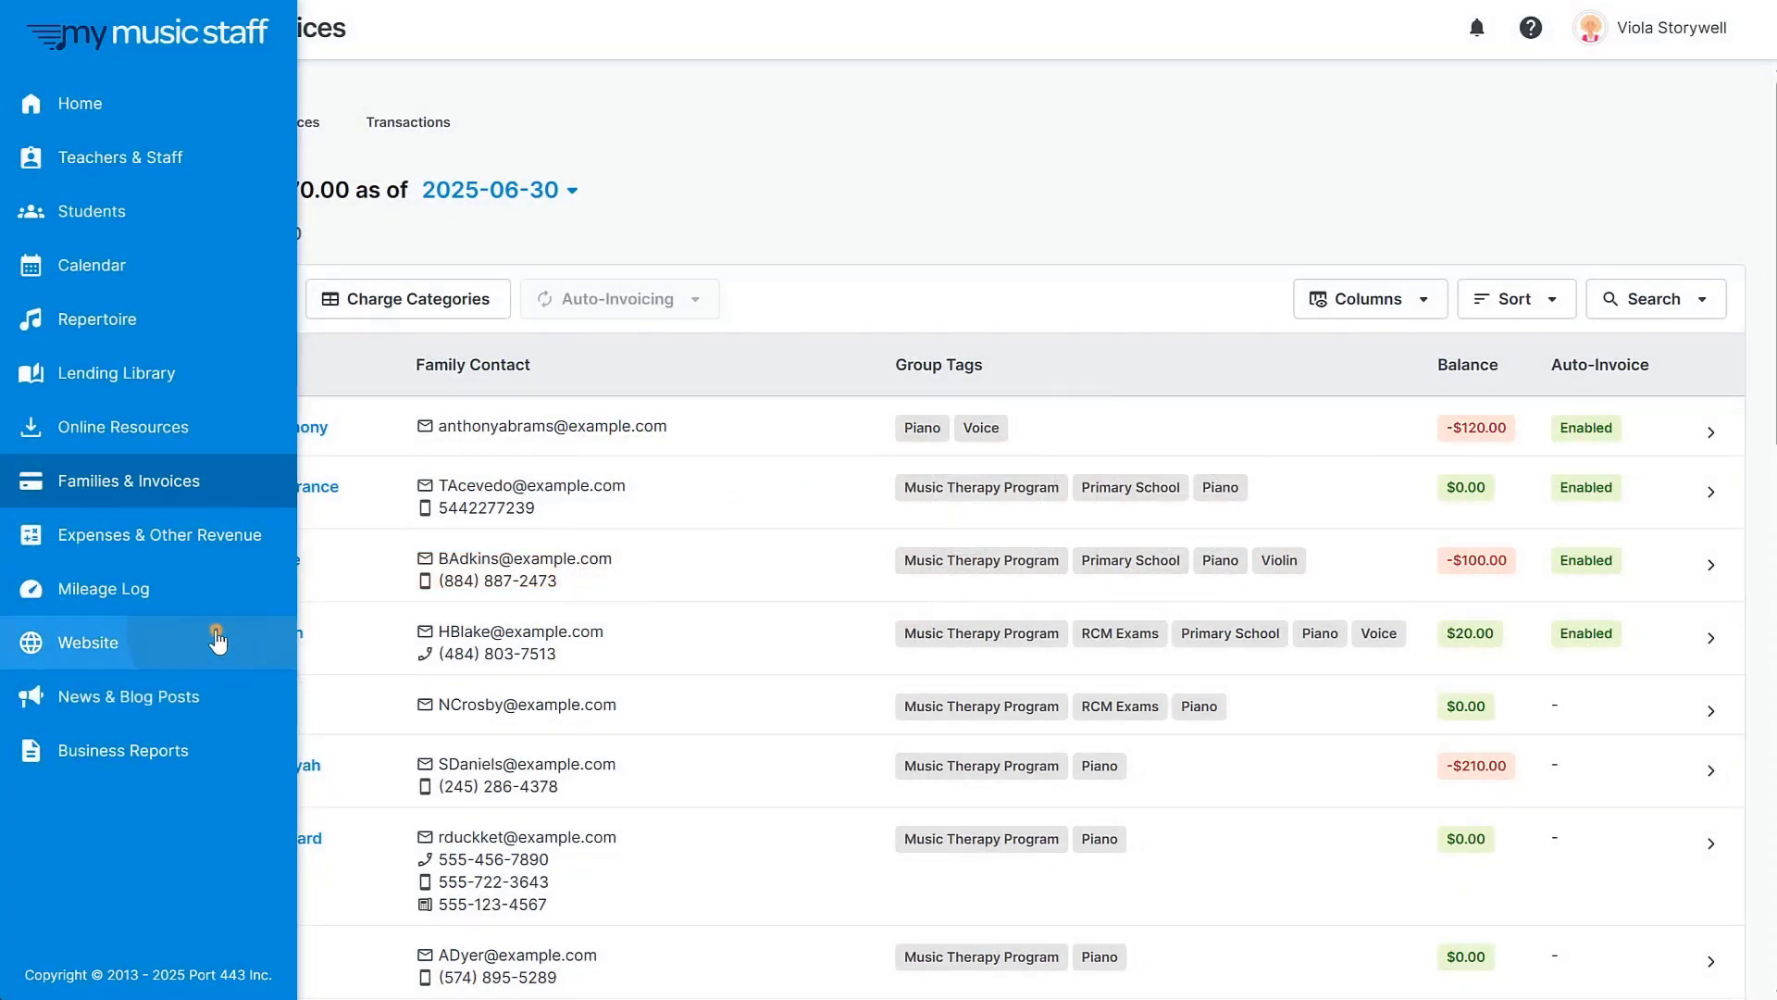
# In the website editor, place a Text & Media Heading block below the hero and retitle it 'Welcome!'.
pyautogui.click(217, 638)
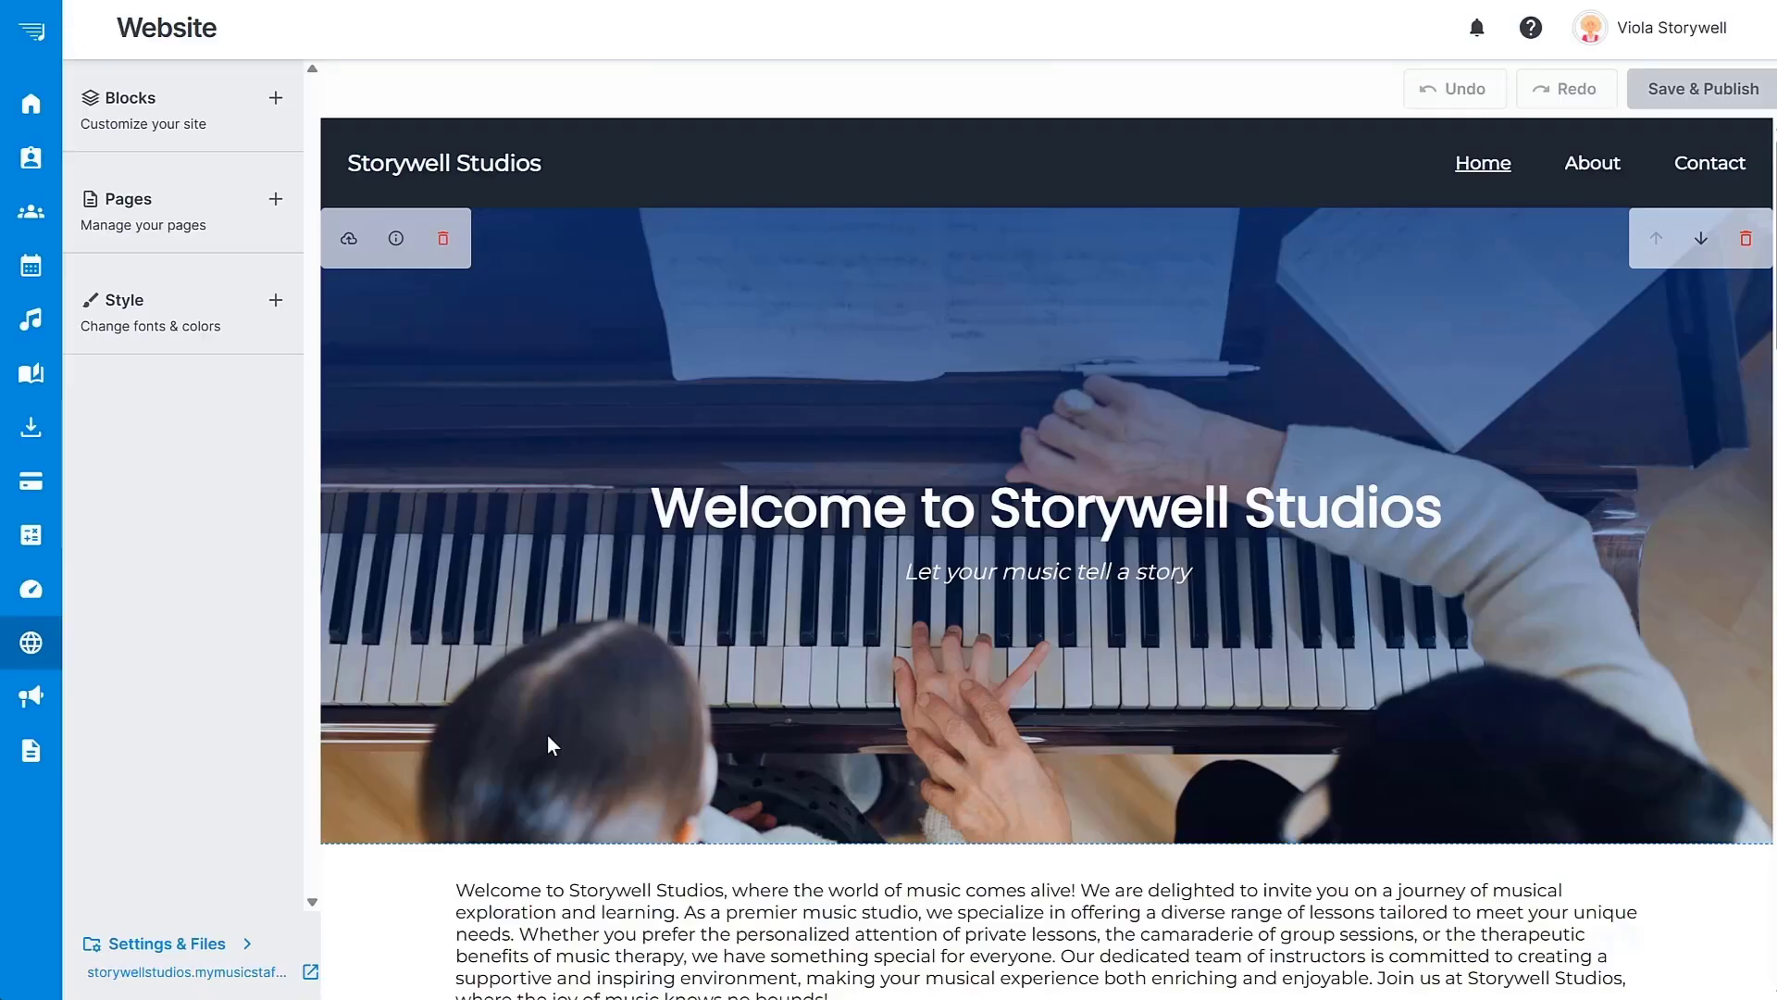
pyautogui.click(200, 88)
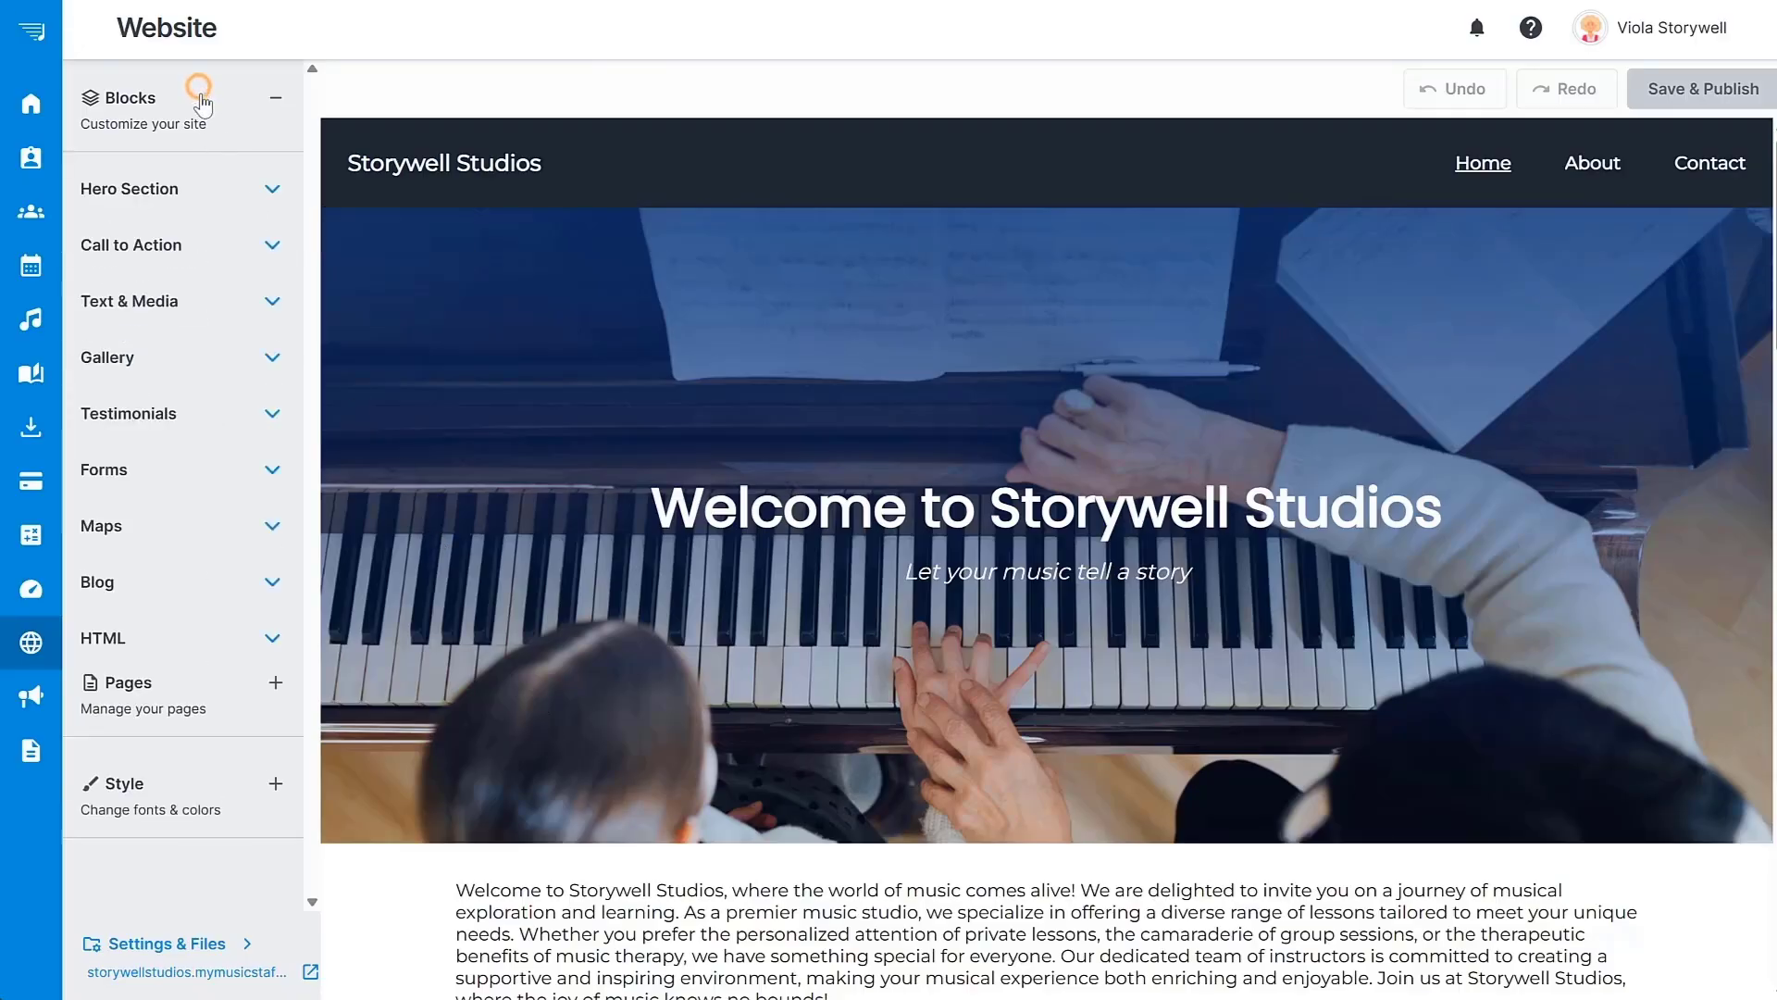
pyautogui.click(273, 301)
pyautogui.moveTo(186, 603); pyautogui.dragTo(718, 837)
pyautogui.scroll(-5, 719, 837)
pyautogui.doubleClick(1085, 465)
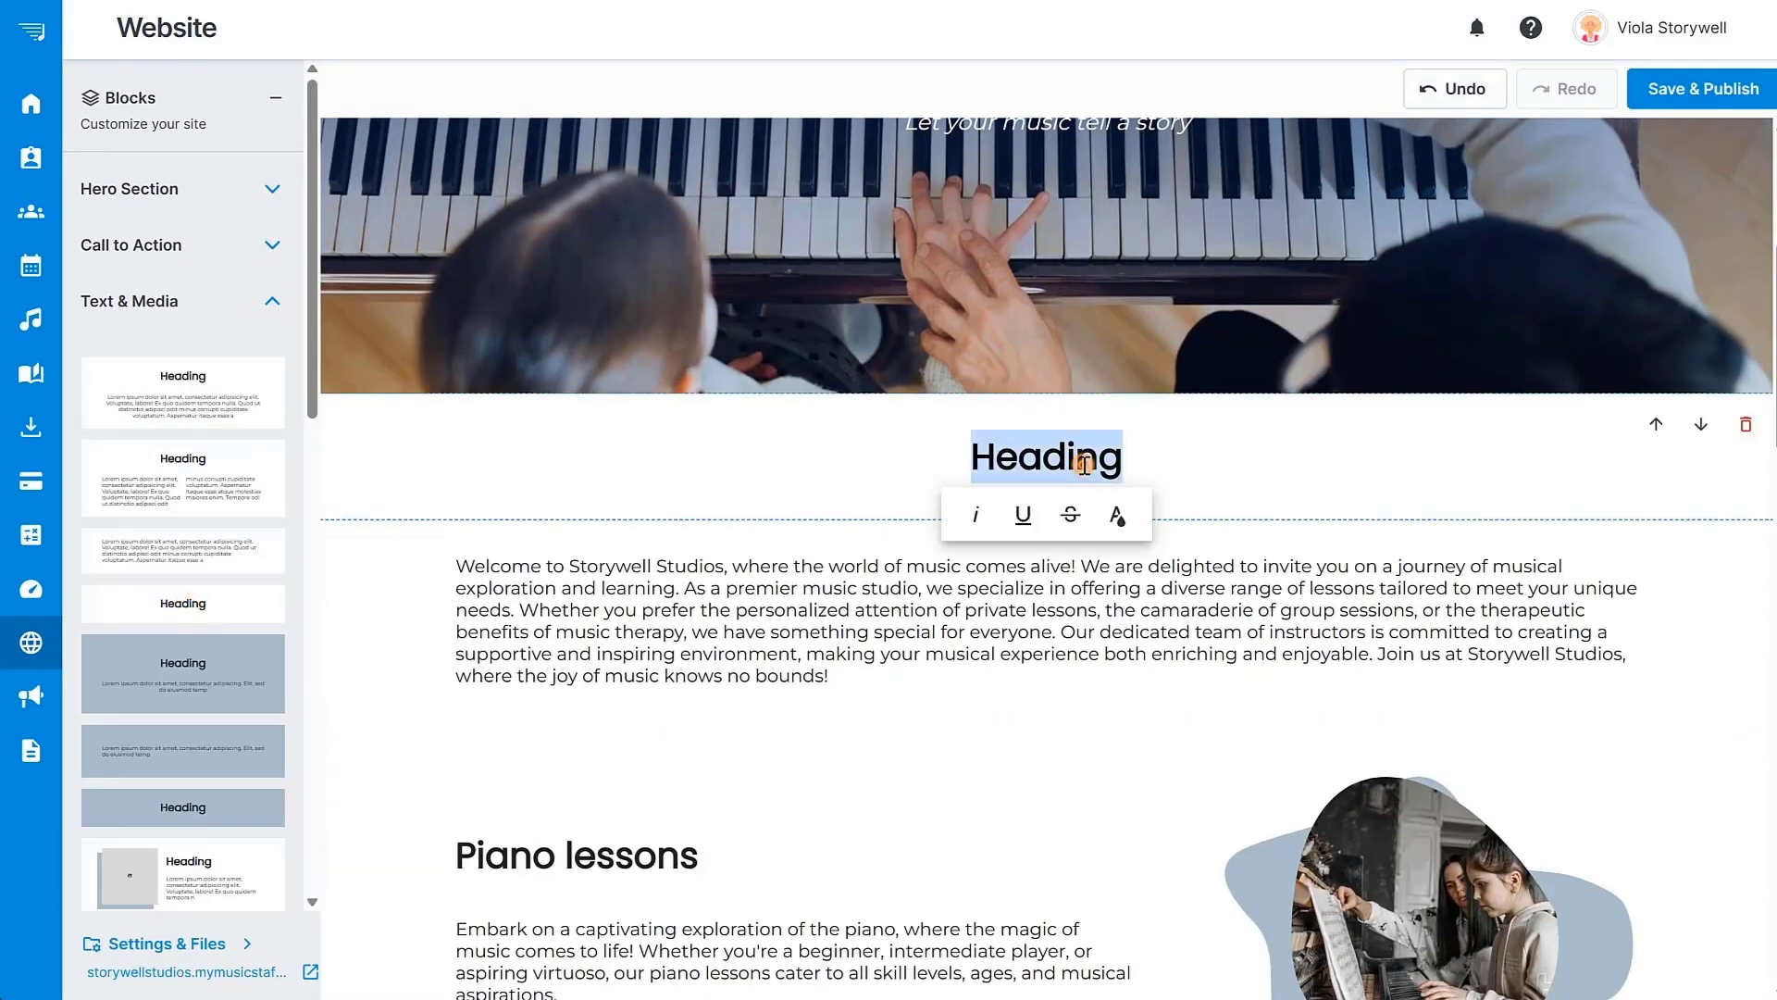
pyautogui.write('Welcome')
pyautogui.write('!')
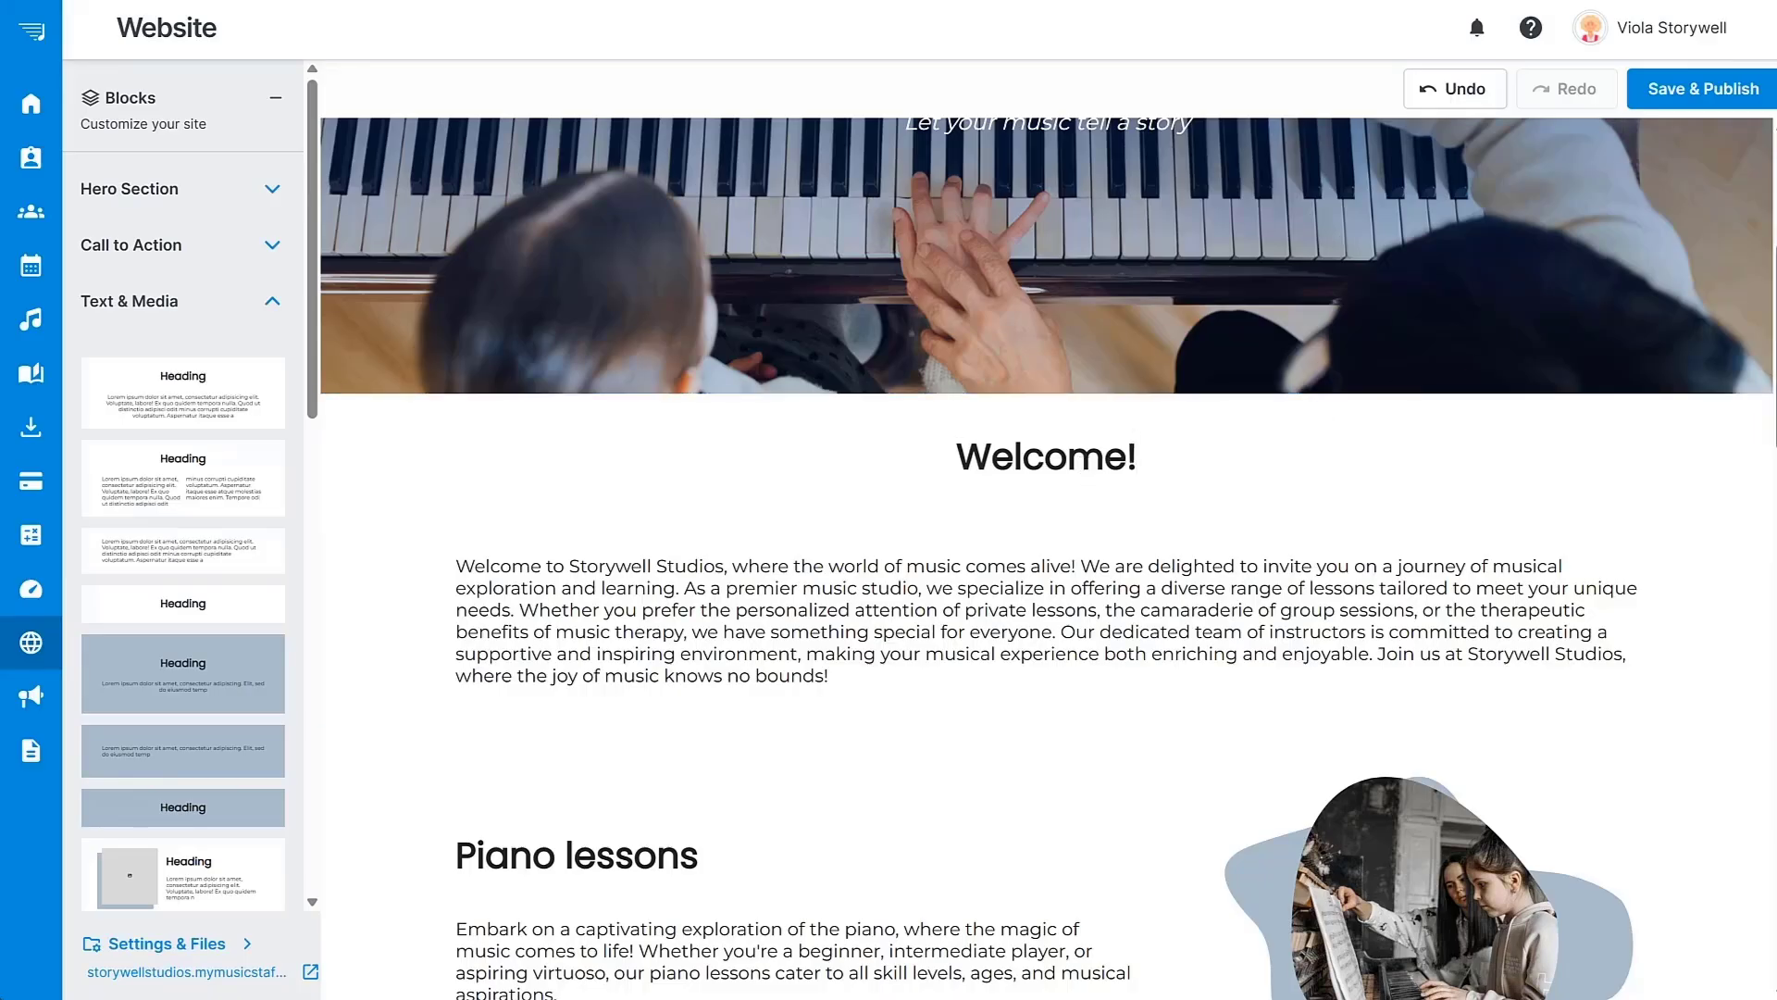
pyautogui.scroll(-2, 1047, 555)
pyautogui.scroll(-15, 1046, 555)
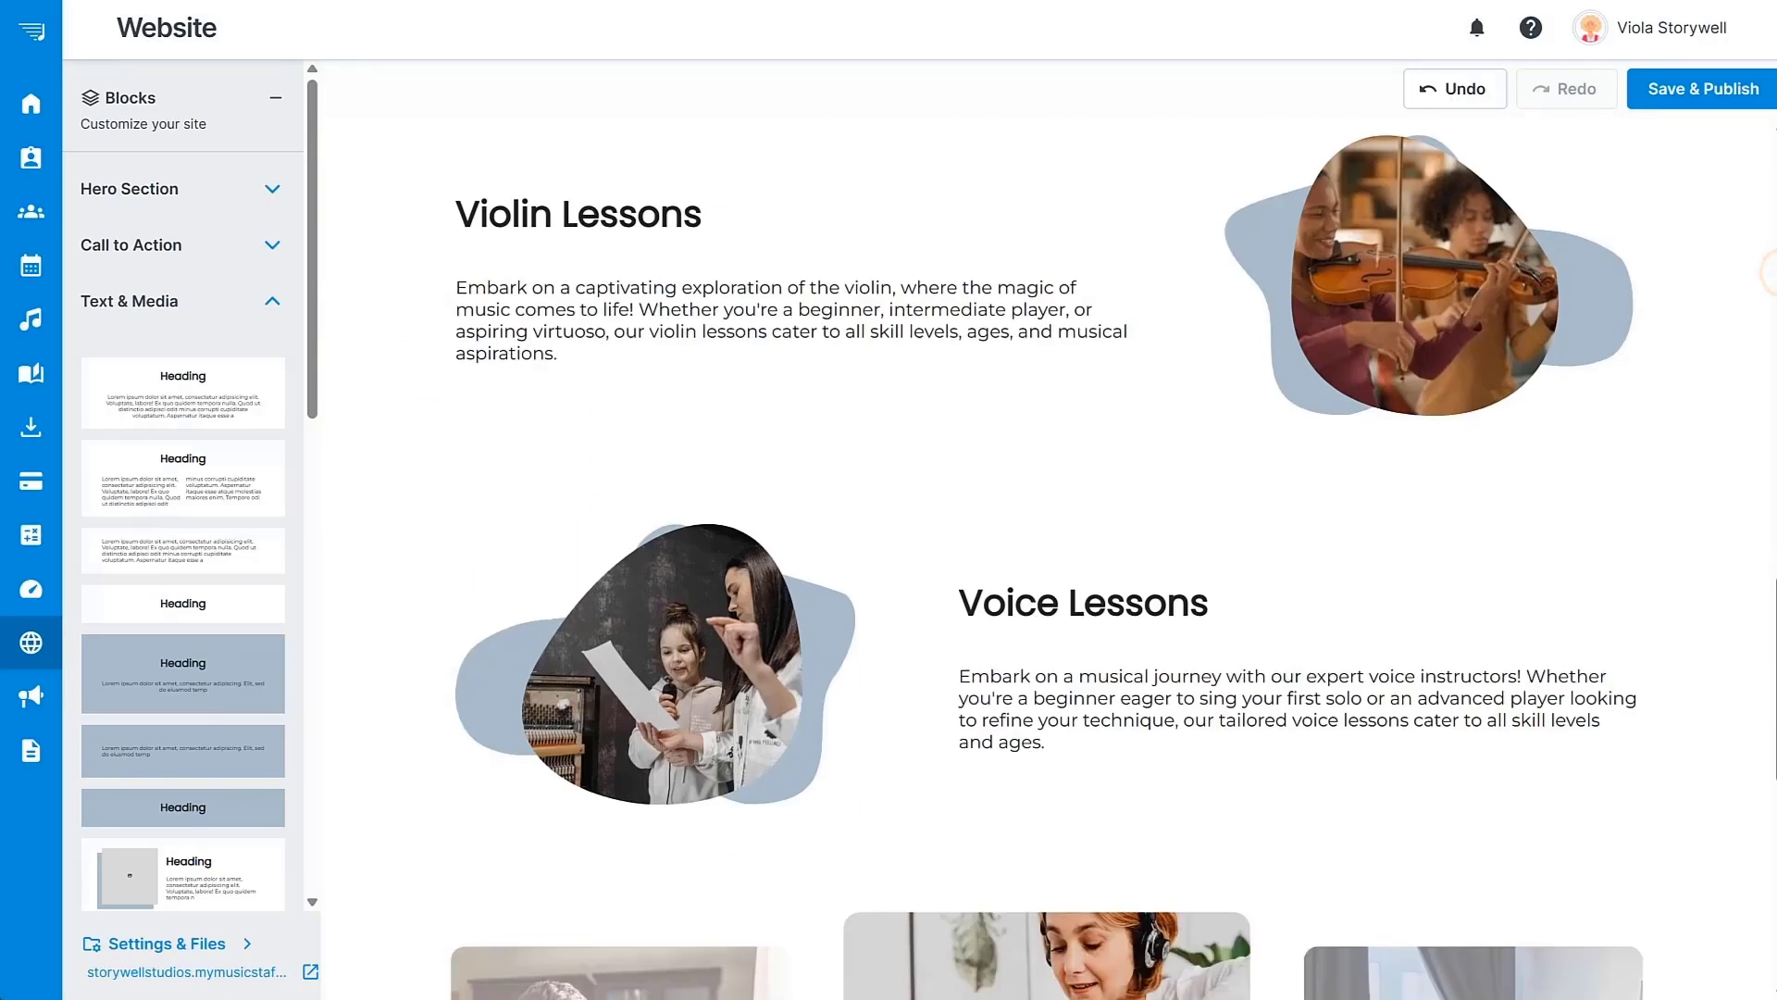
# Drop the Sign-Up form block from Forms onto the Home page and Save & Publish the site.
pyautogui.click(167, 305)
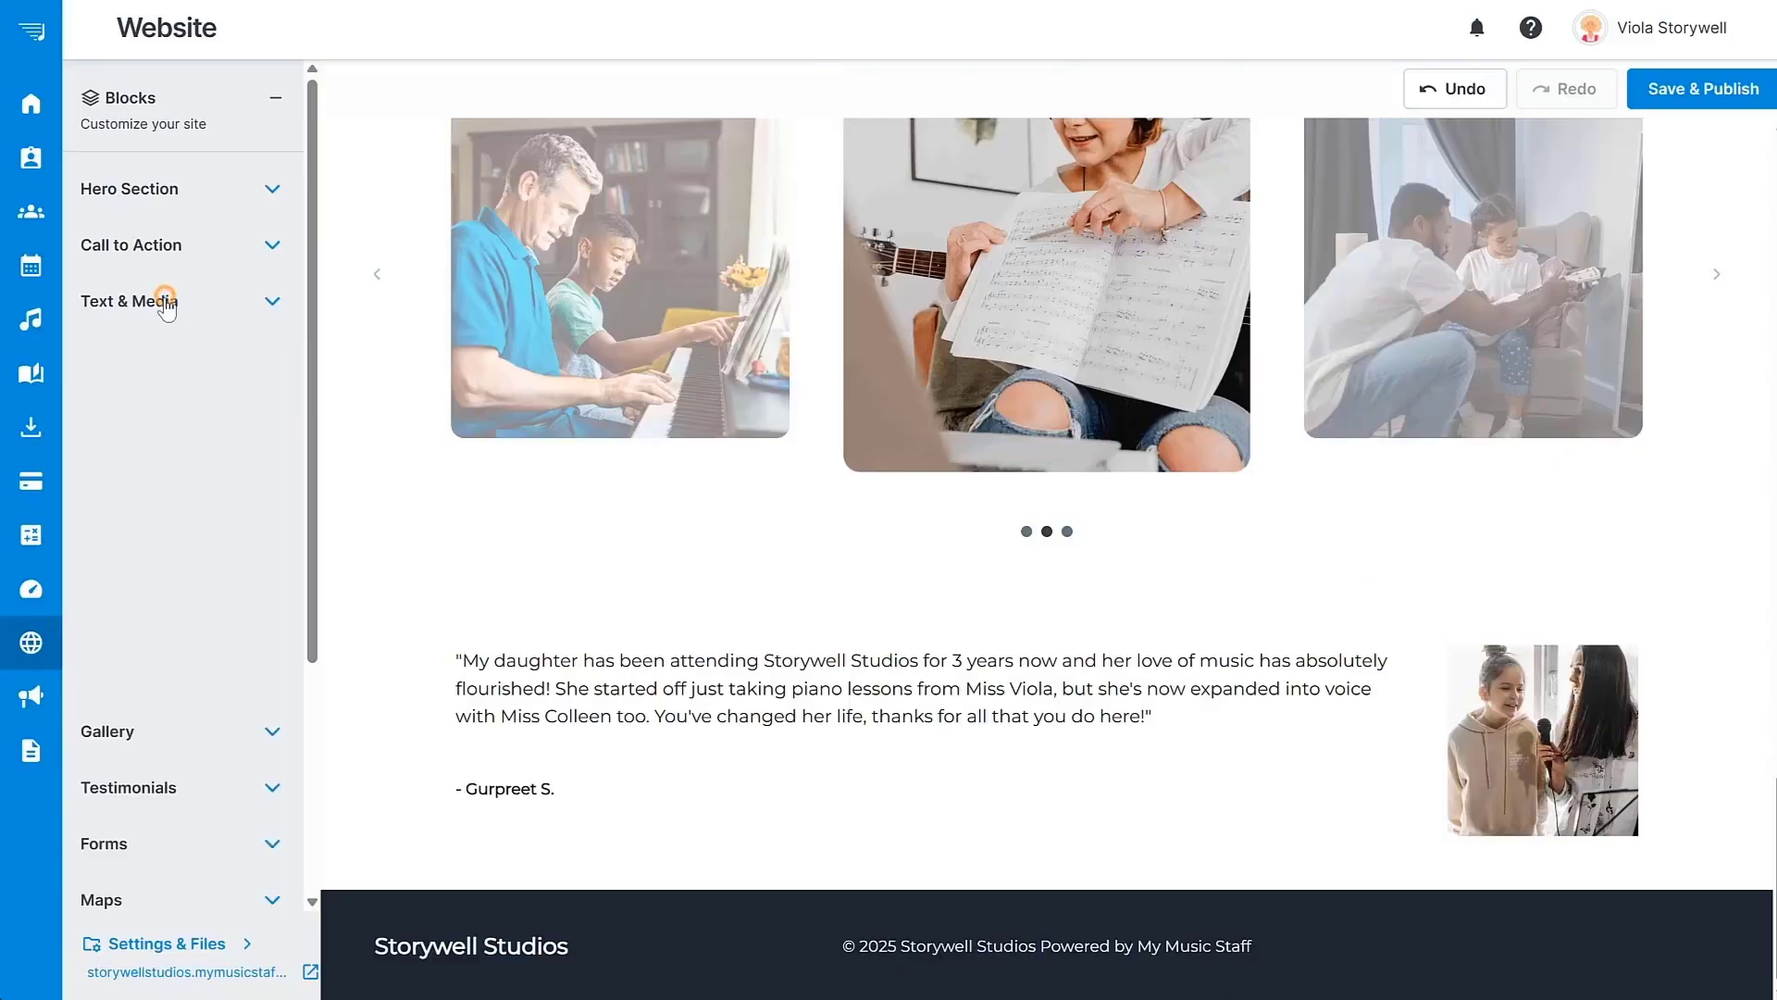
pyautogui.click(166, 470)
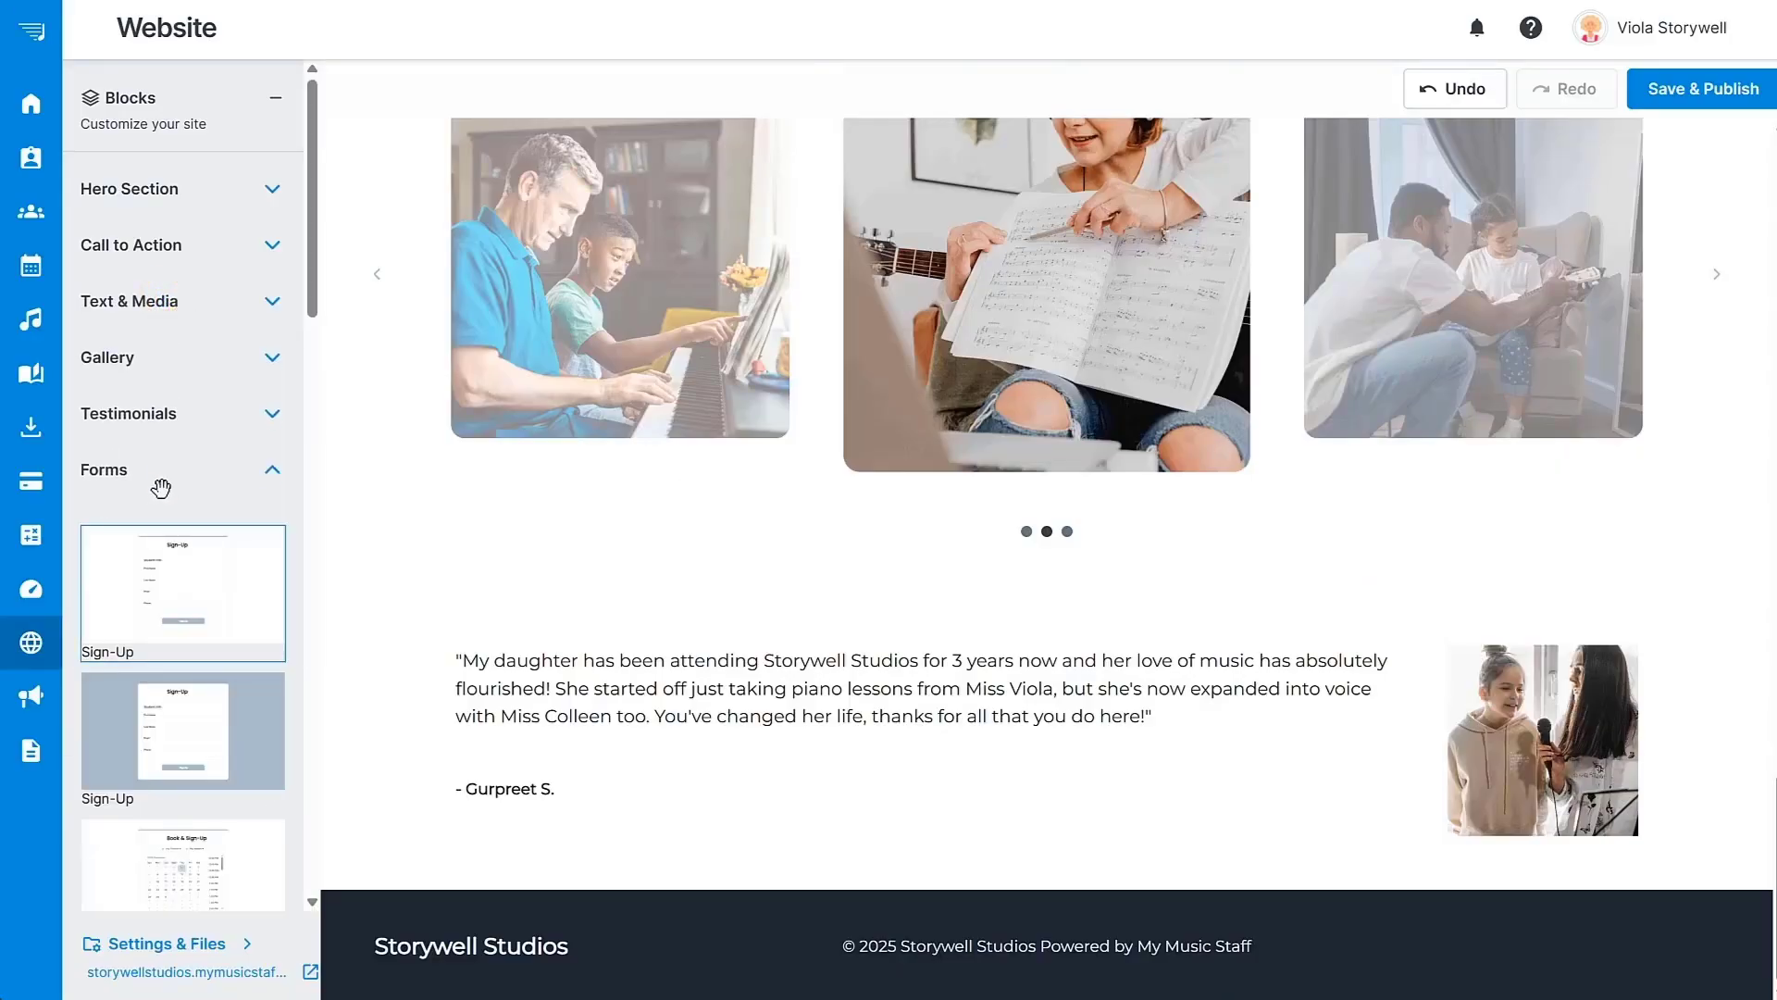
pyautogui.moveTo(152, 570); pyautogui.dragTo(1453, 703)
pyautogui.scroll(-5, 1542, 696)
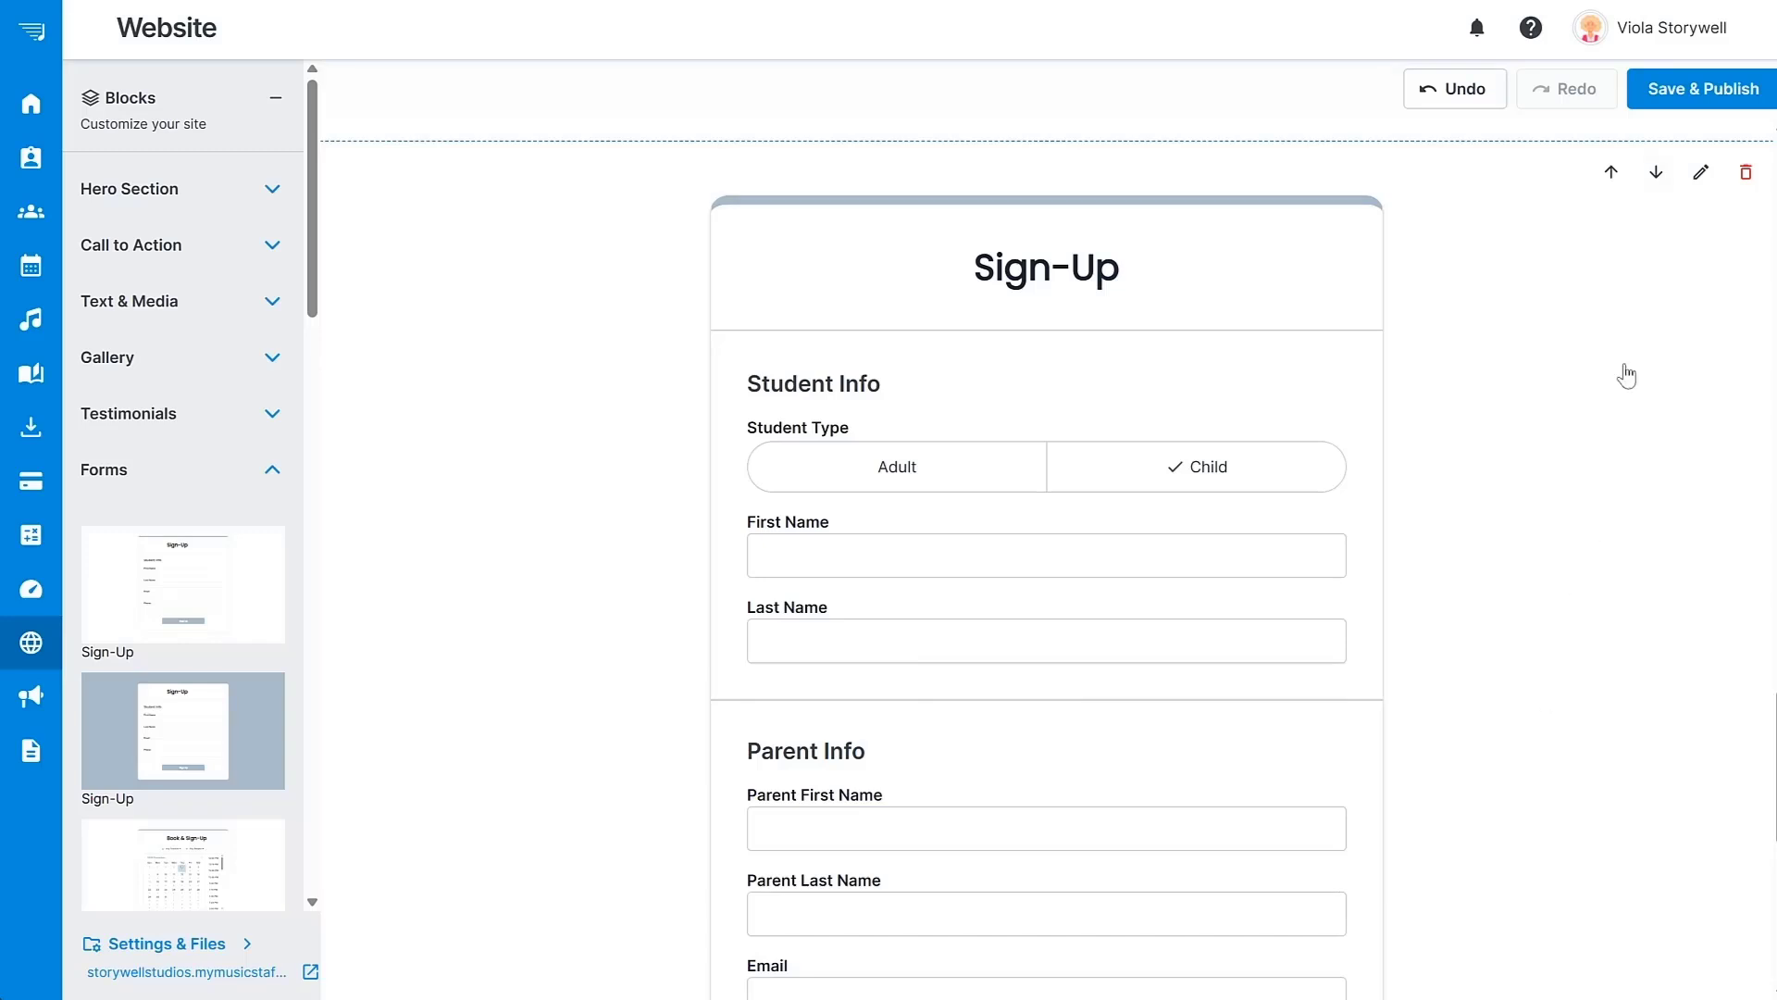
pyautogui.click(1698, 88)
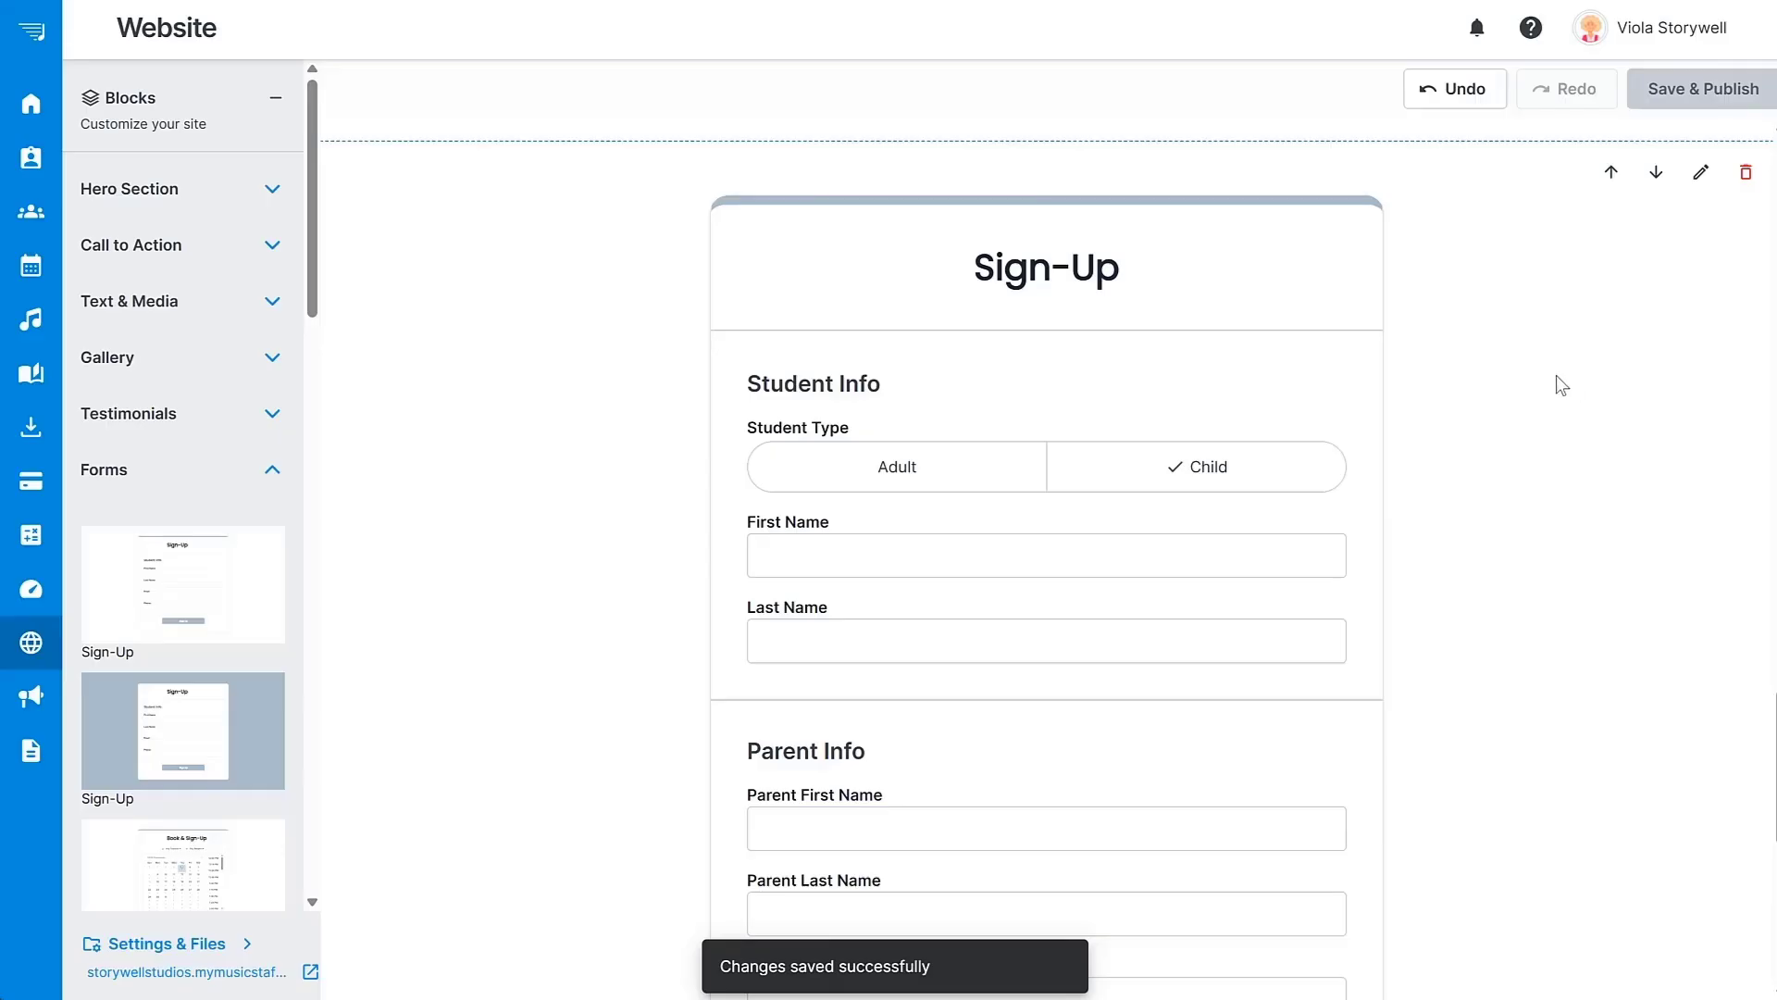
# Go back to the Home dashboard from the left navigation.
pyautogui.click(35, 100)
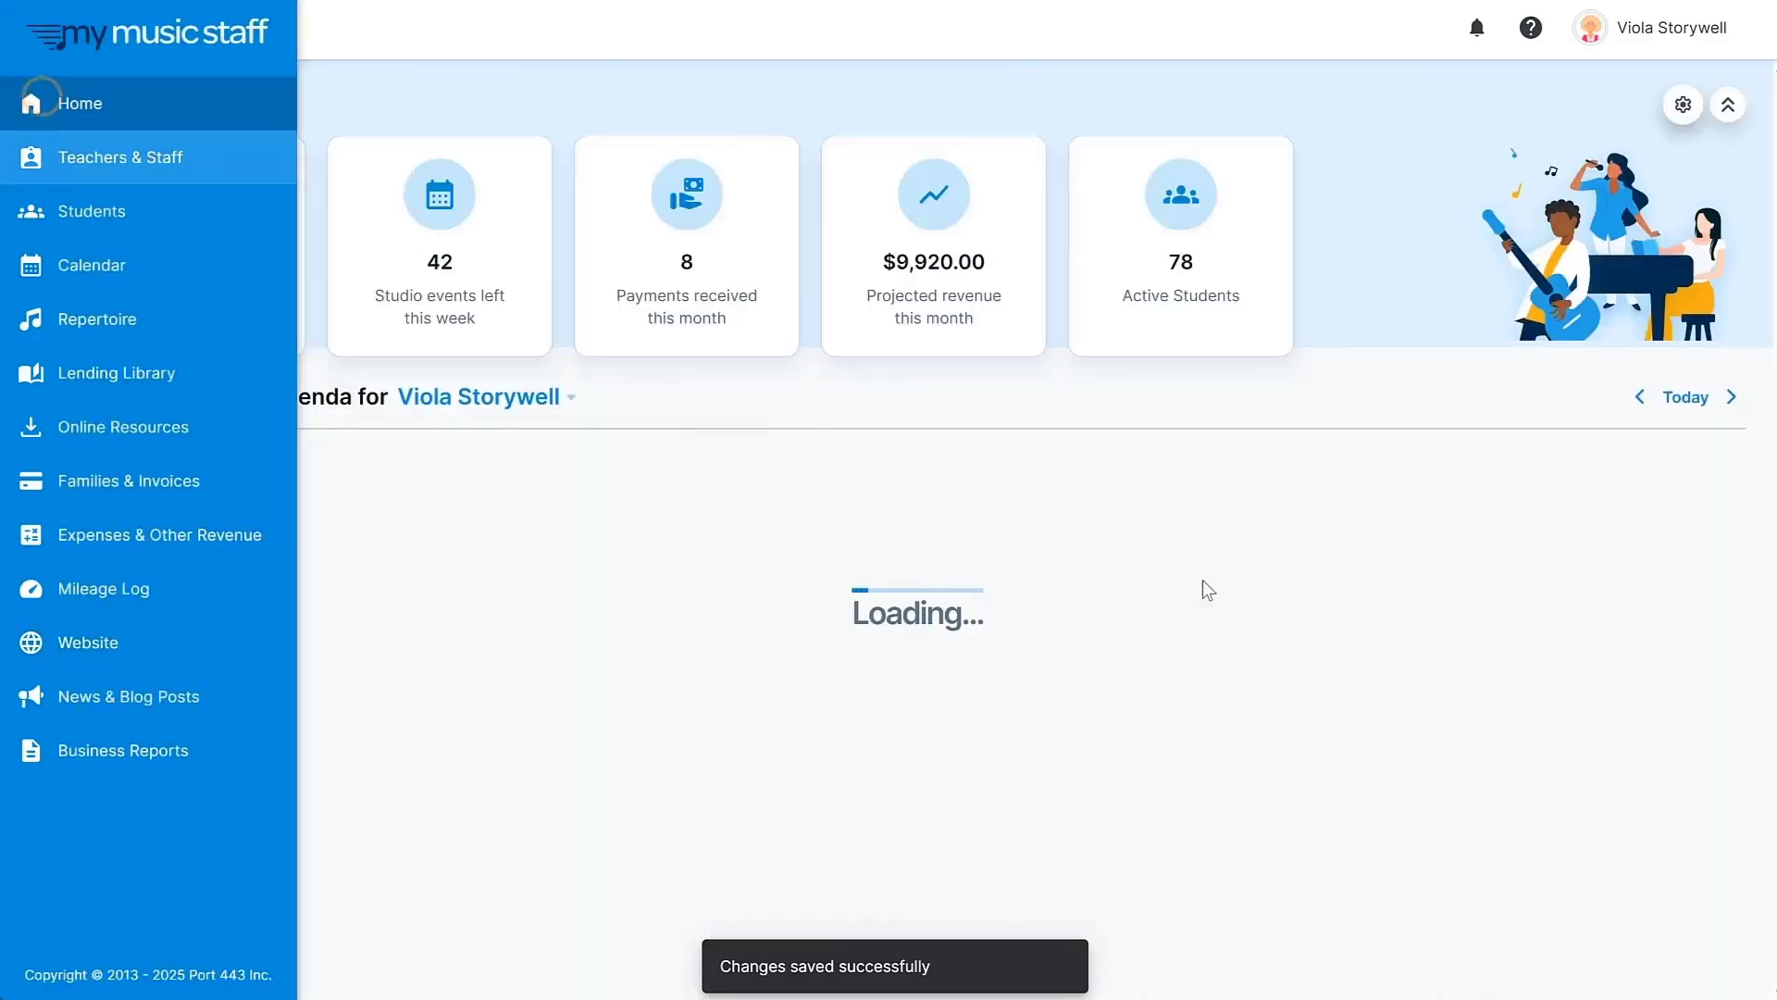